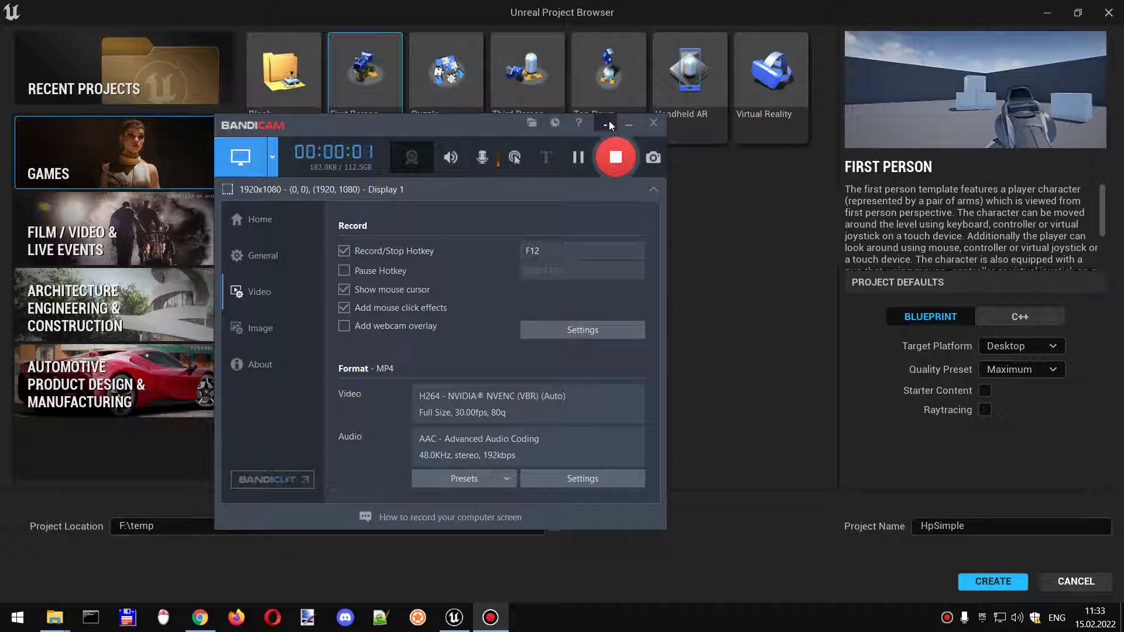
# Create the First Person Blueprint project HpSimple after minimizing the recorder.
pyautogui.click(609, 120)
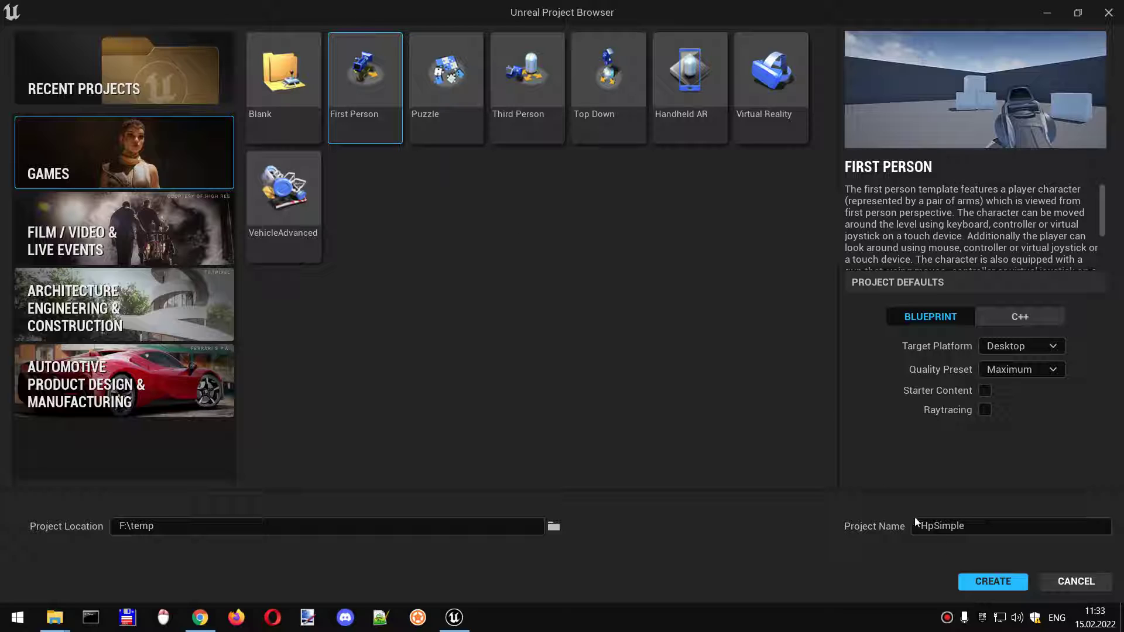
pyautogui.click(992, 581)
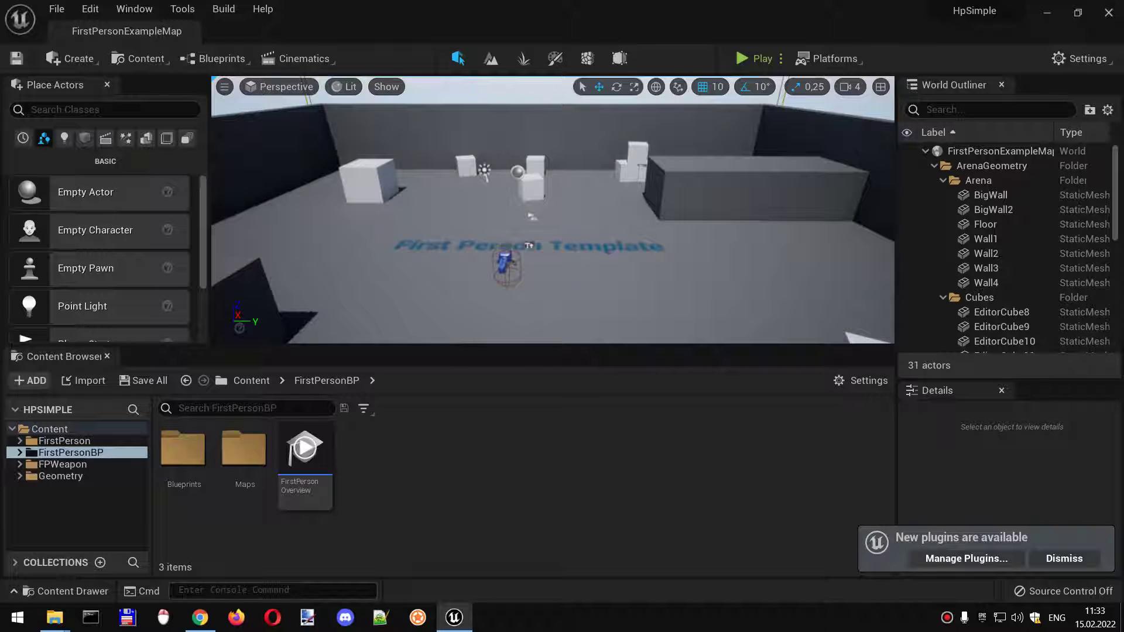
# Delete the FirstPersonOverview asset and return to the top-level Content folder.
pyautogui.rightClick(305, 457)
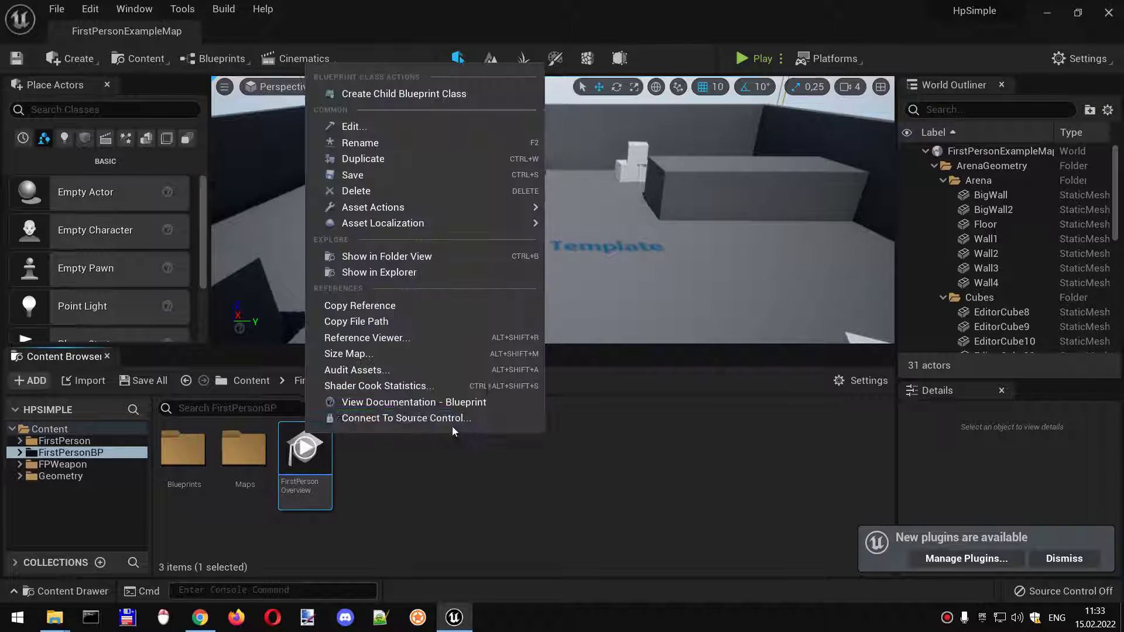
pyautogui.click(441, 192)
pyautogui.click(479, 536)
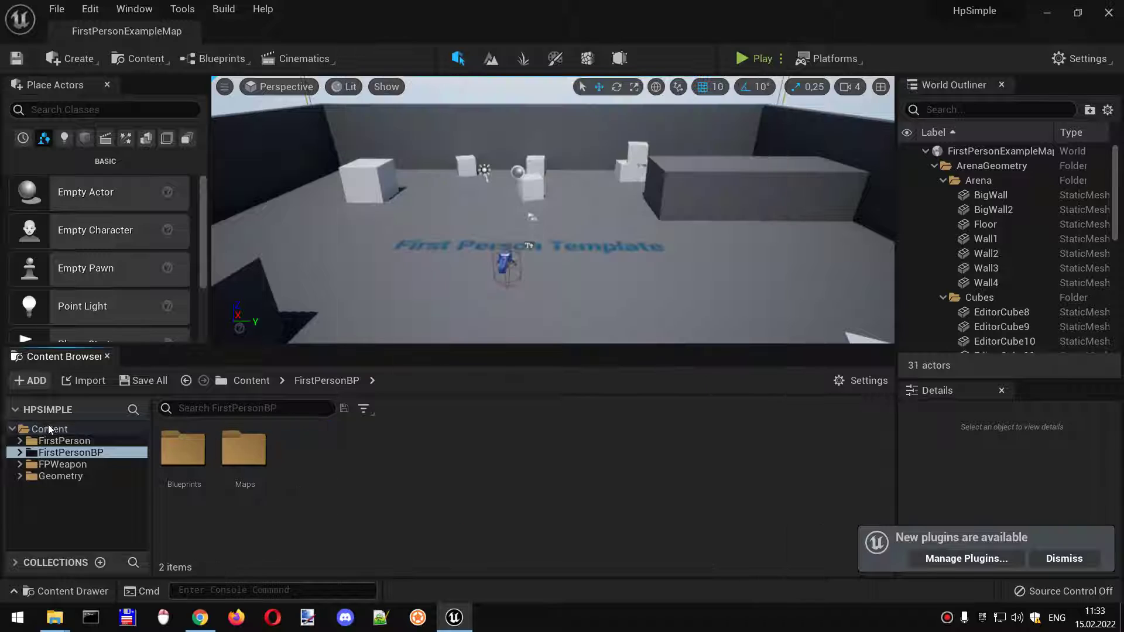
pyautogui.click(48, 429)
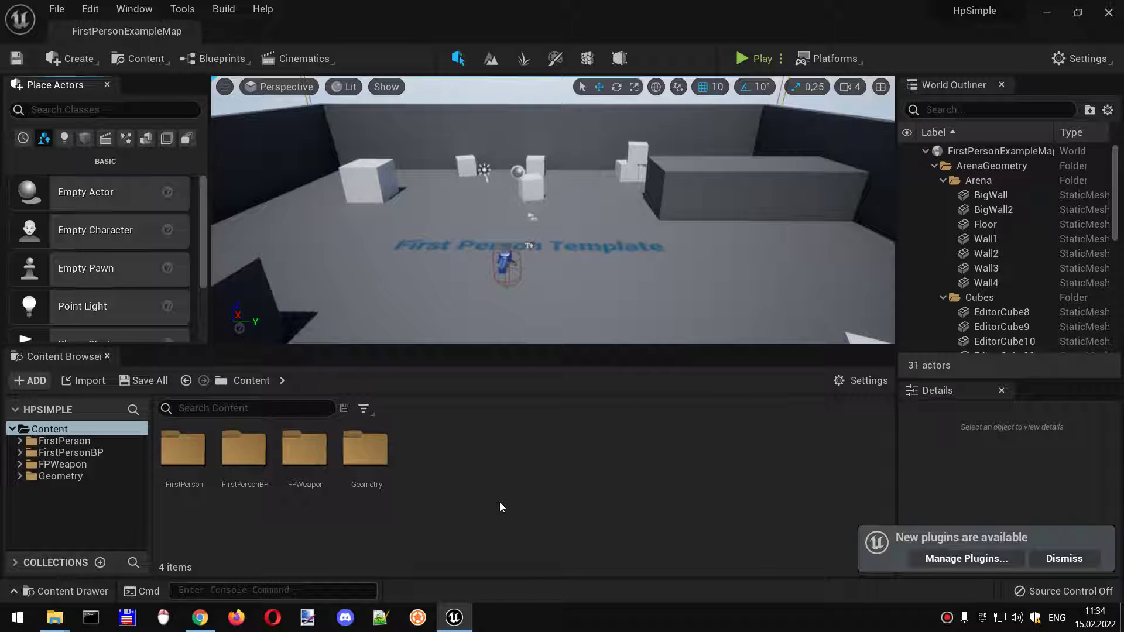
# Play the template in a new editor window, fire a projectile, and exit.
pyautogui.click(786, 60)
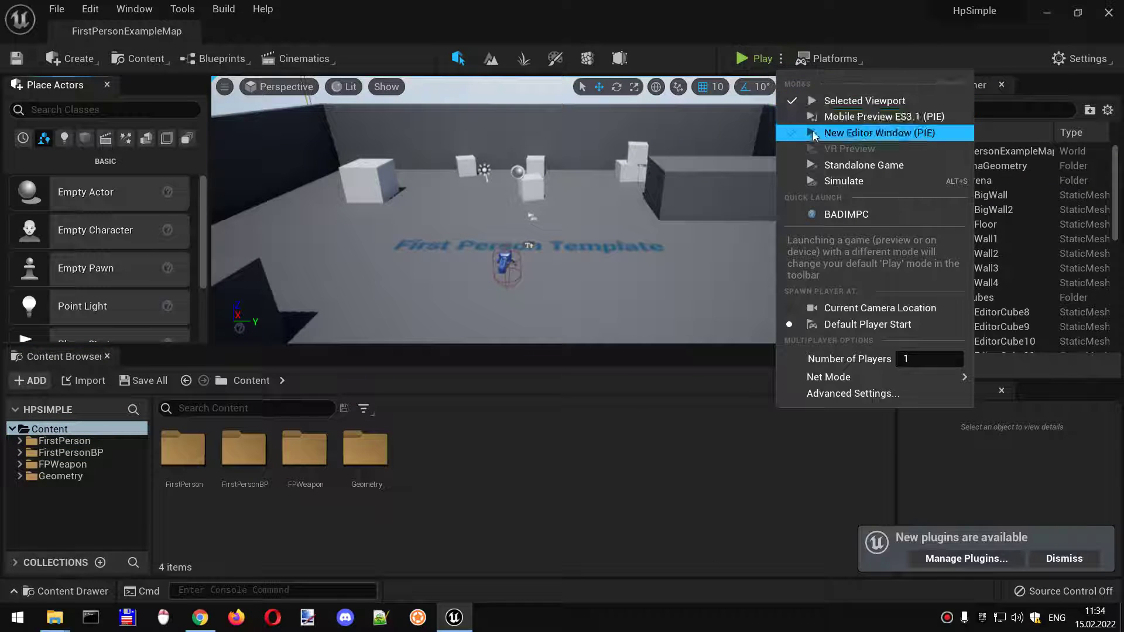
pyautogui.click(870, 97)
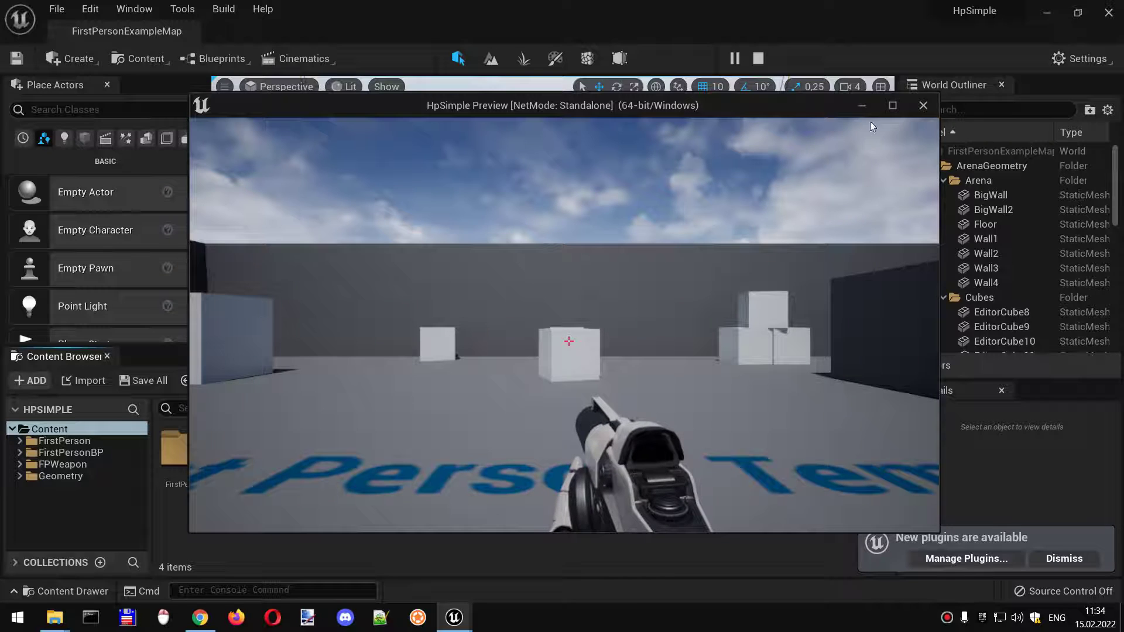
pyautogui.click(892, 106)
pyautogui.click(566, 330)
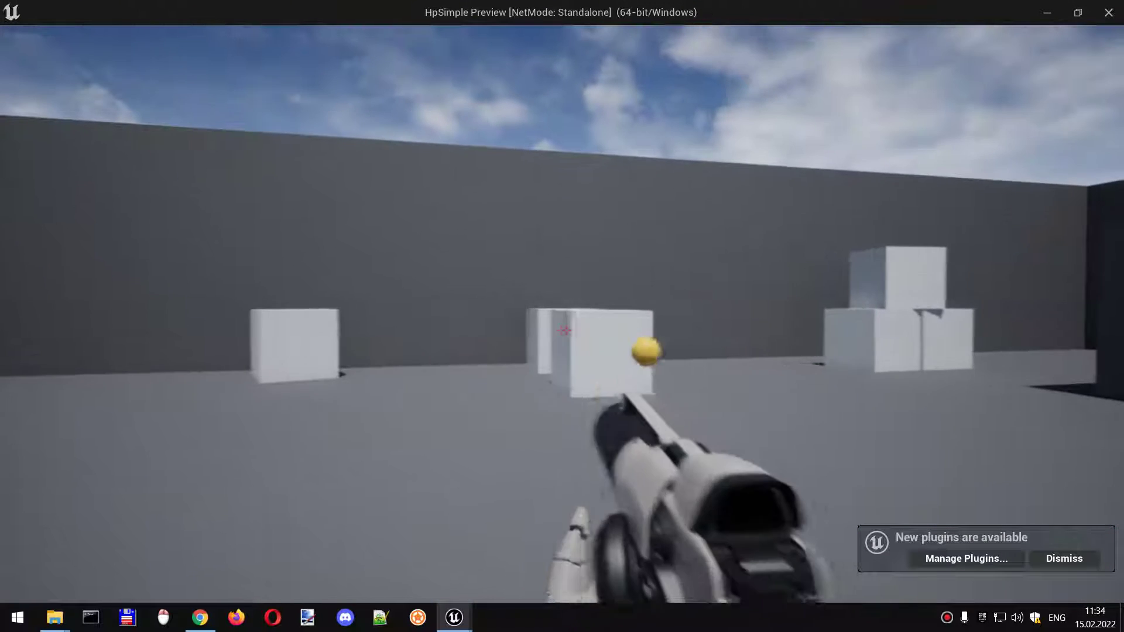
pyautogui.press('Escape')
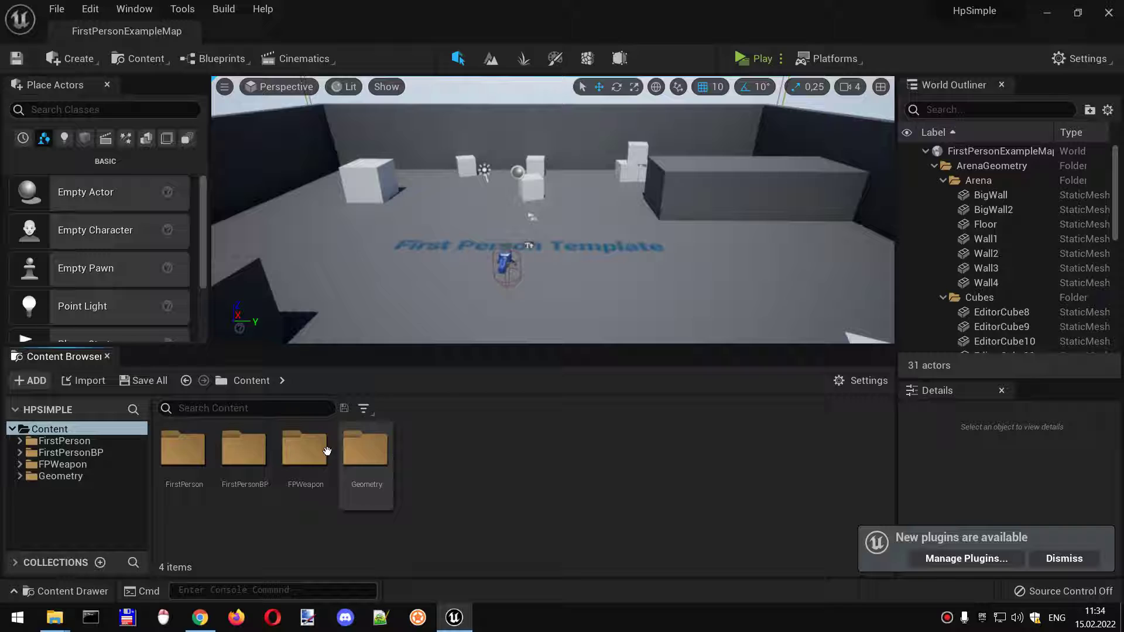
# Open the FirstPersonCharacter blueprint from FirstPersonBP > Blueprints.
pyautogui.doubleClick(244, 450)
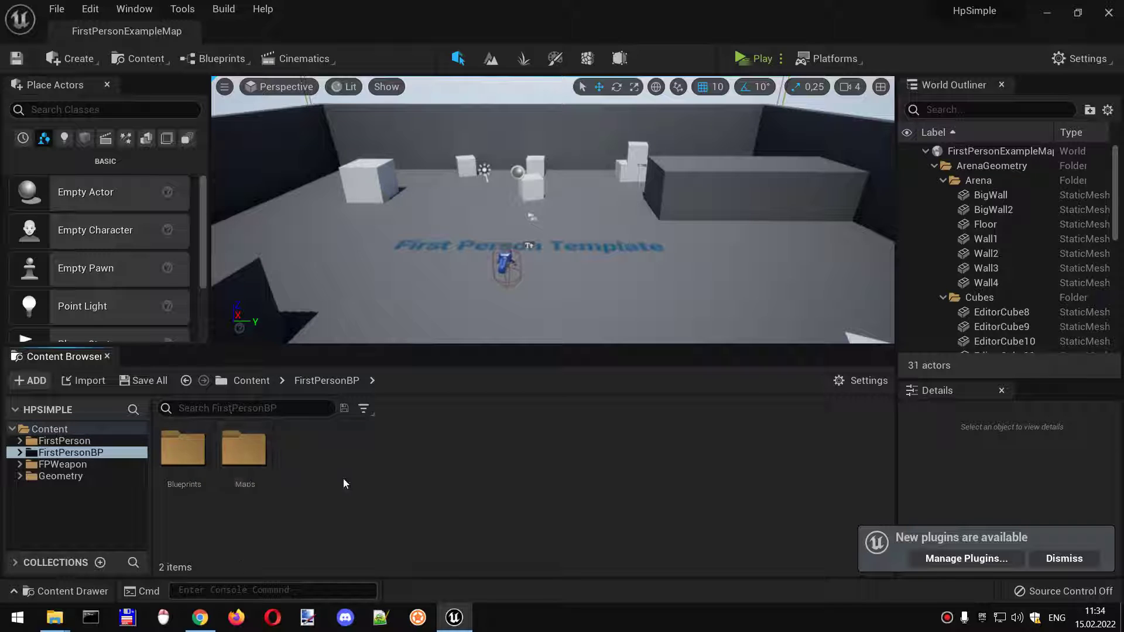
pyautogui.doubleClick(184, 450)
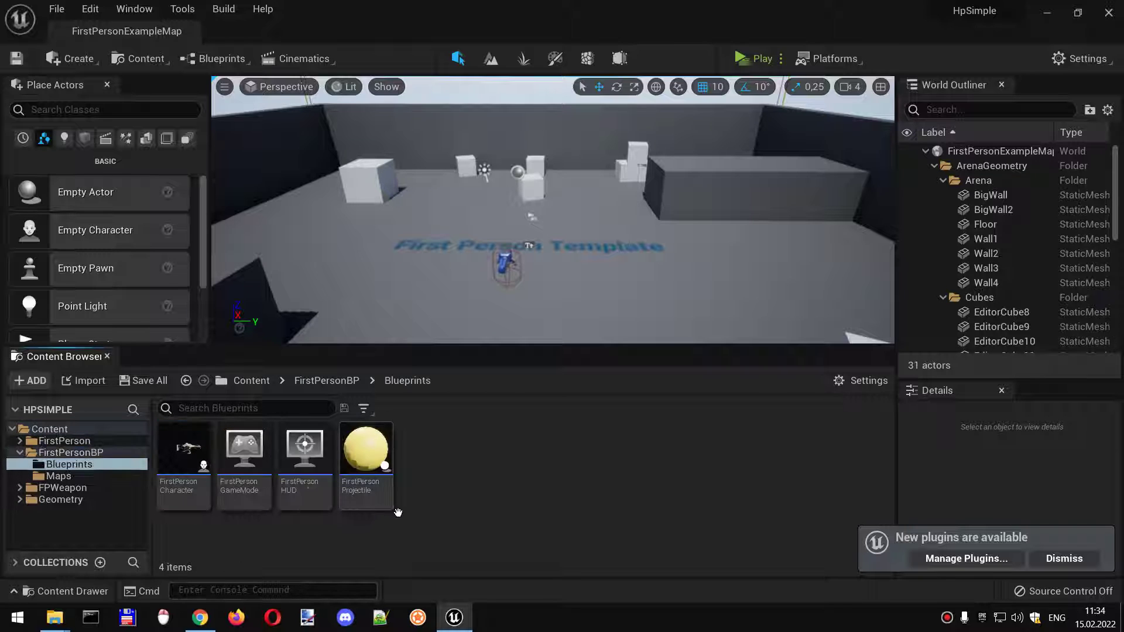
pyautogui.doubleClick(183, 450)
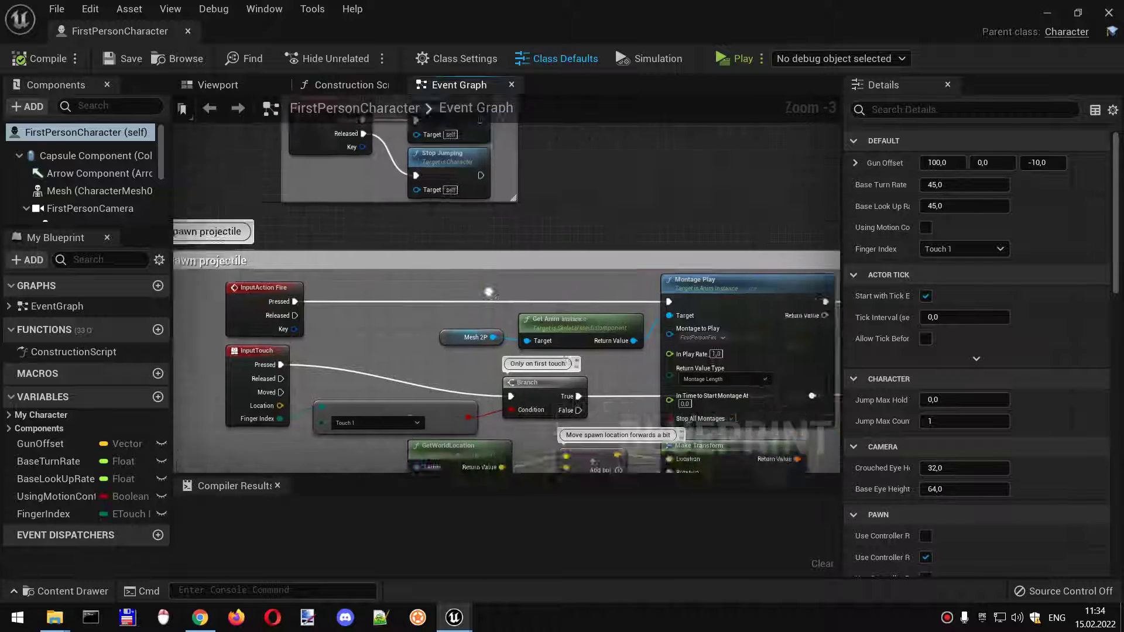
pyautogui.scroll(2, 523, 329)
# Disconnect Play Sound at Location from SpawnActor, enable save-on-compile, and compile.
pyautogui.moveTo(522, 329); pyautogui.dragTo(554, 284, button='right')
pyautogui.keyDown('alt'); pyautogui.click(555, 274); pyautogui.keyUp('alt')
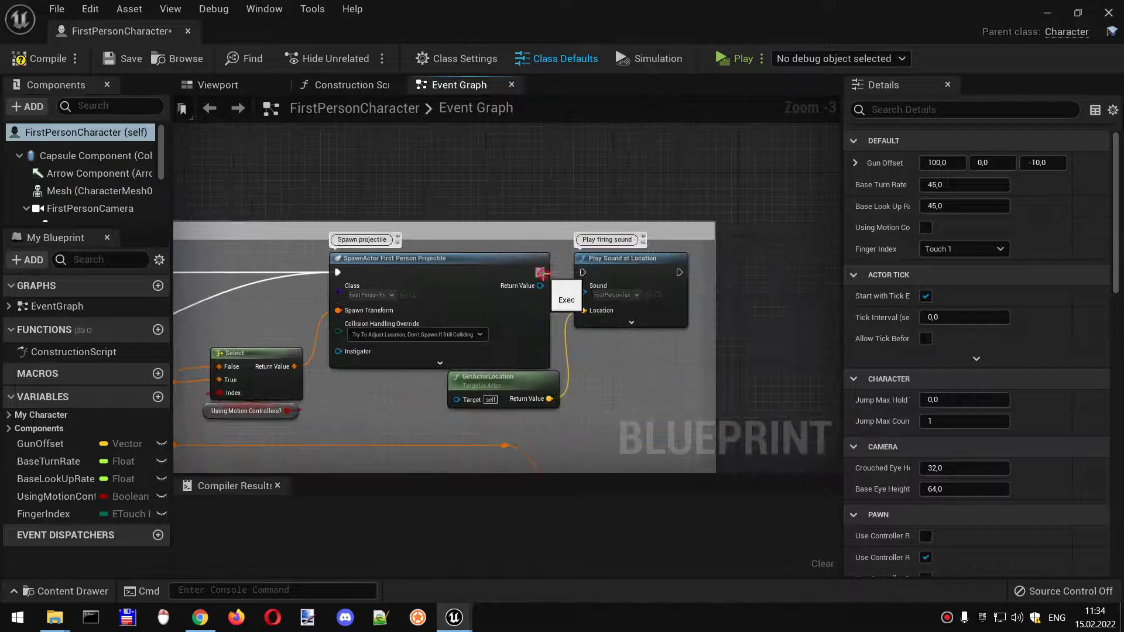
pyautogui.click(76, 58)
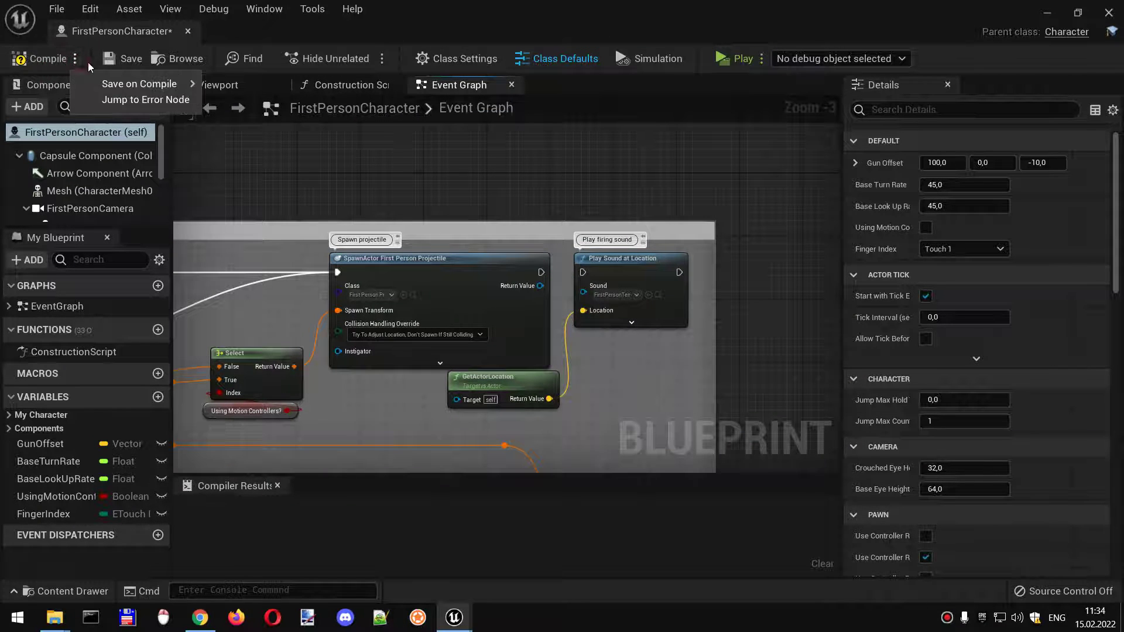
pyautogui.click(55, 83)
pyautogui.click(48, 59)
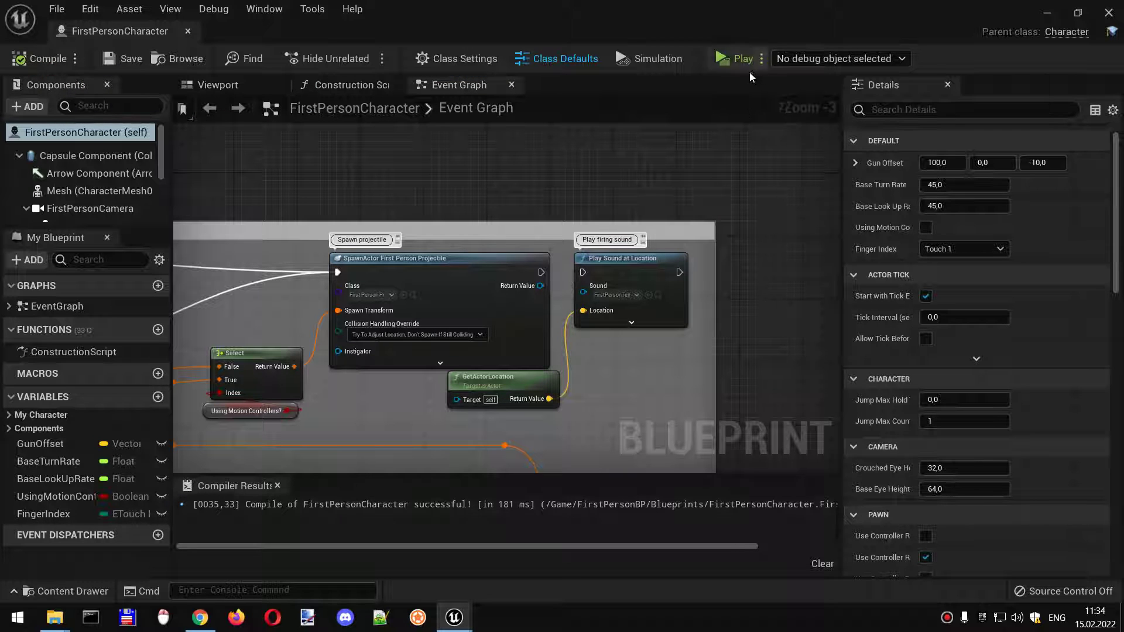
# Play-test firing without sound, stop the session, and show the character viewport.
pyautogui.click(741, 58)
pyautogui.click(561, 316)
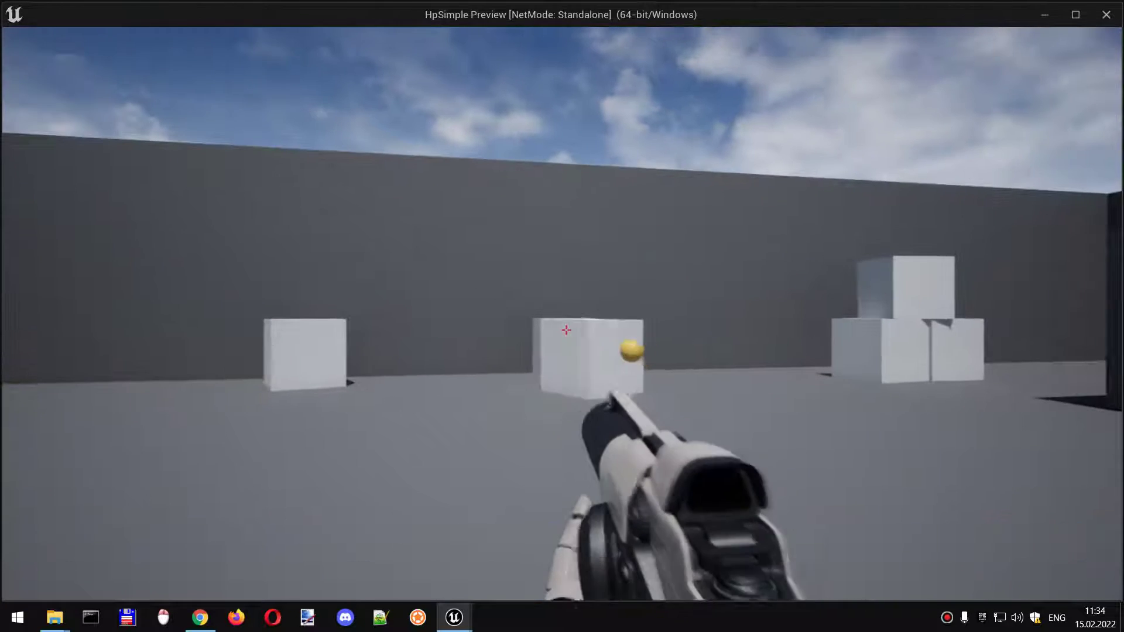
pyautogui.hotkey('alt', 'Tab')
pyautogui.press('Escape')
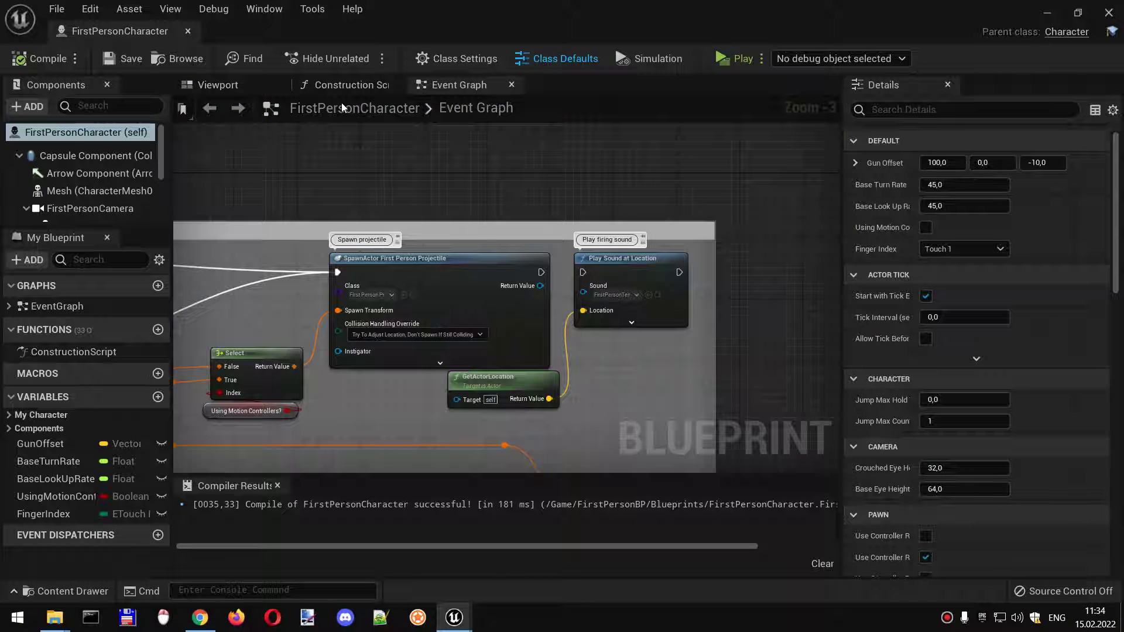
pyautogui.click(217, 84)
# Back in the level, create an Actor blueprint class named BP_Unit.
pyautogui.click(1046, 13)
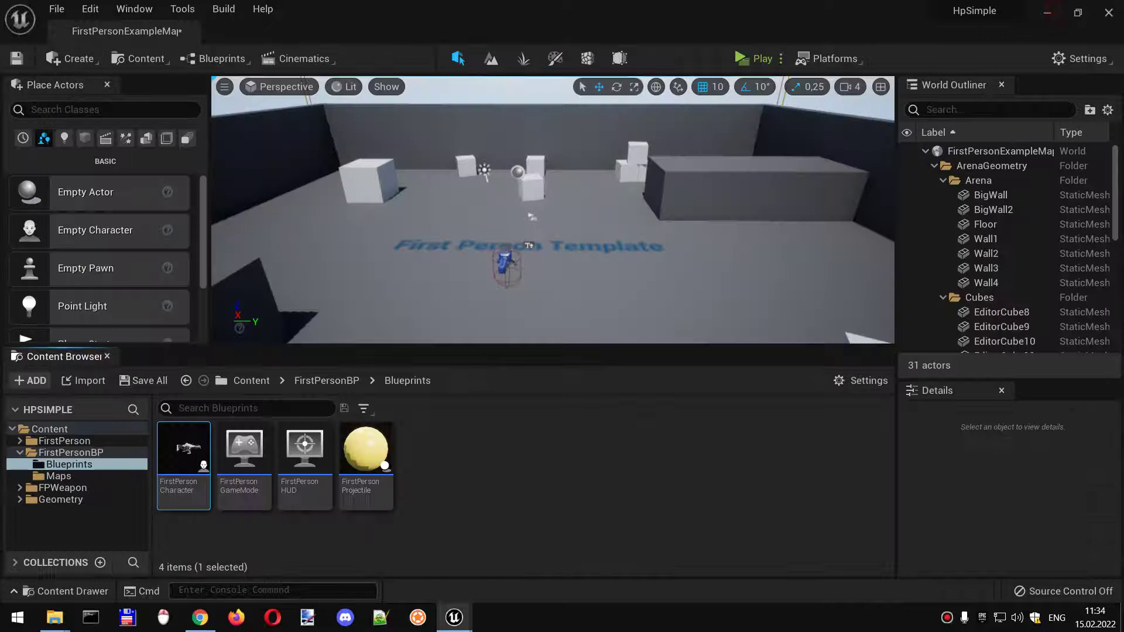
pyautogui.moveTo(554, 219); pyautogui.dragTo(528, 229, button='right')
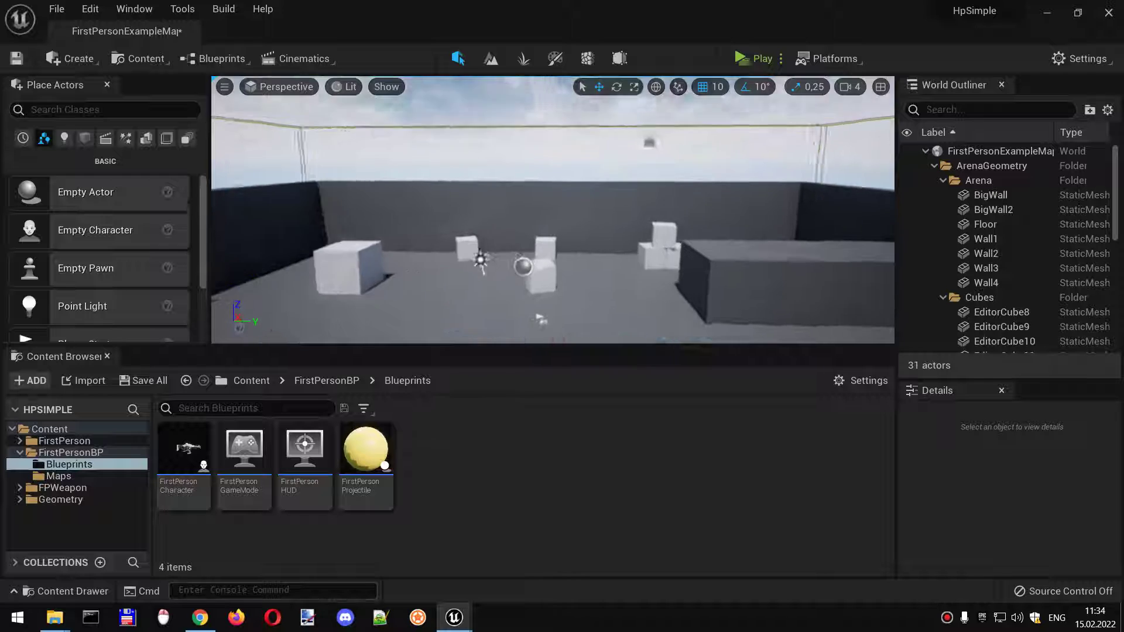
pyautogui.rightClick(554, 488)
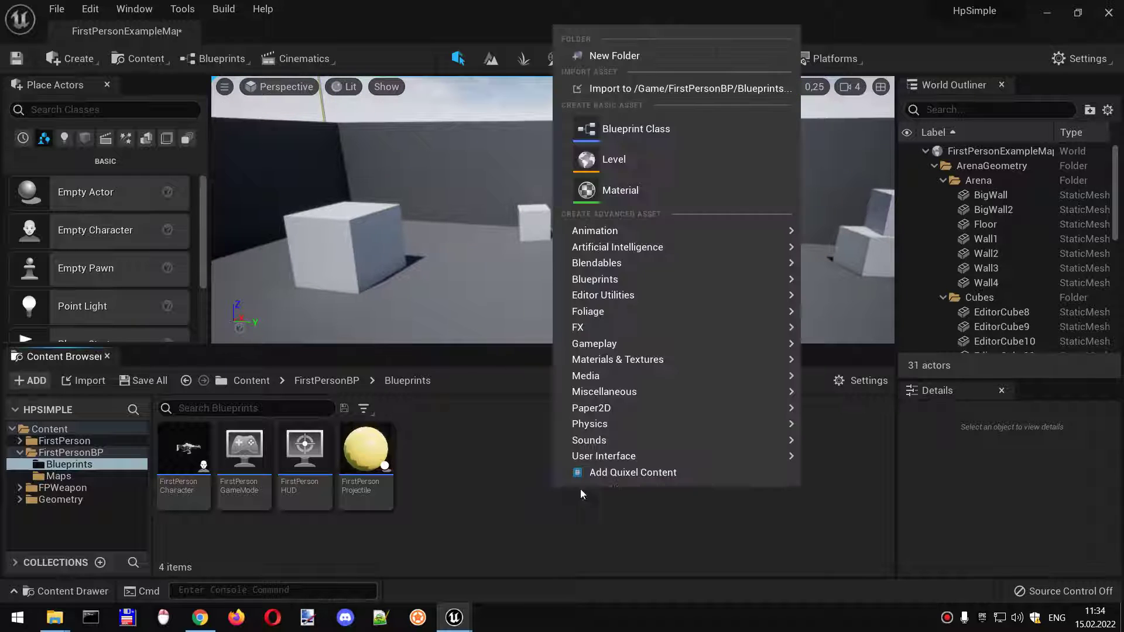
pyautogui.click(667, 128)
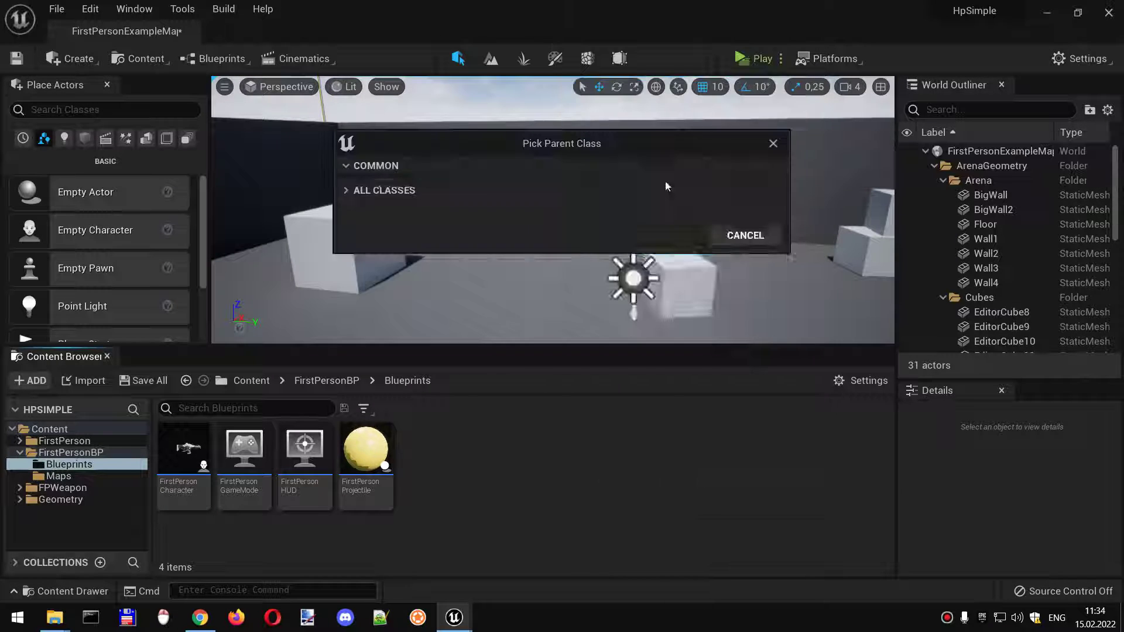
pyautogui.click(432, 193)
pyautogui.write('BP_Unit')
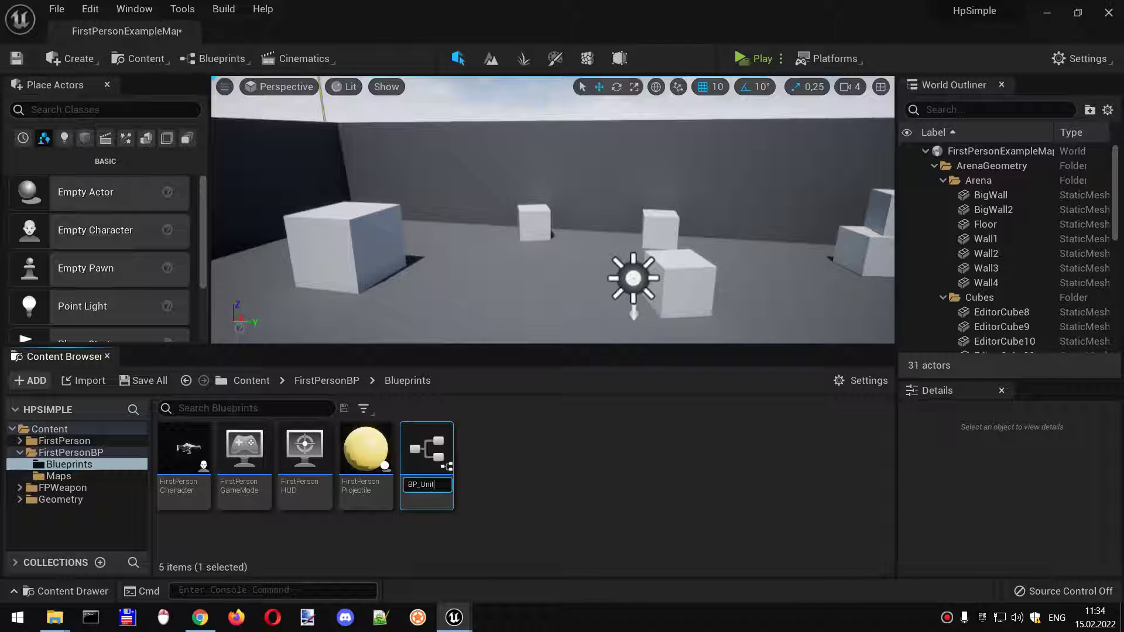
pyautogui.press('Return')
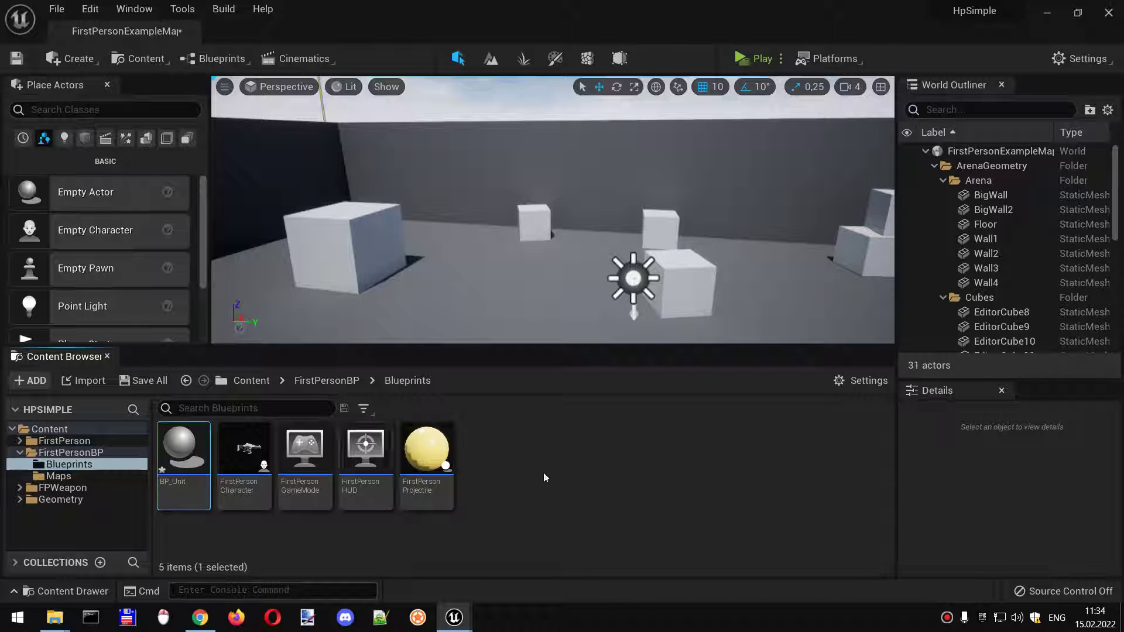
# Create a Widget Blueprint named UI_HpBar and open it for editing.
pyautogui.rightClick(553, 486)
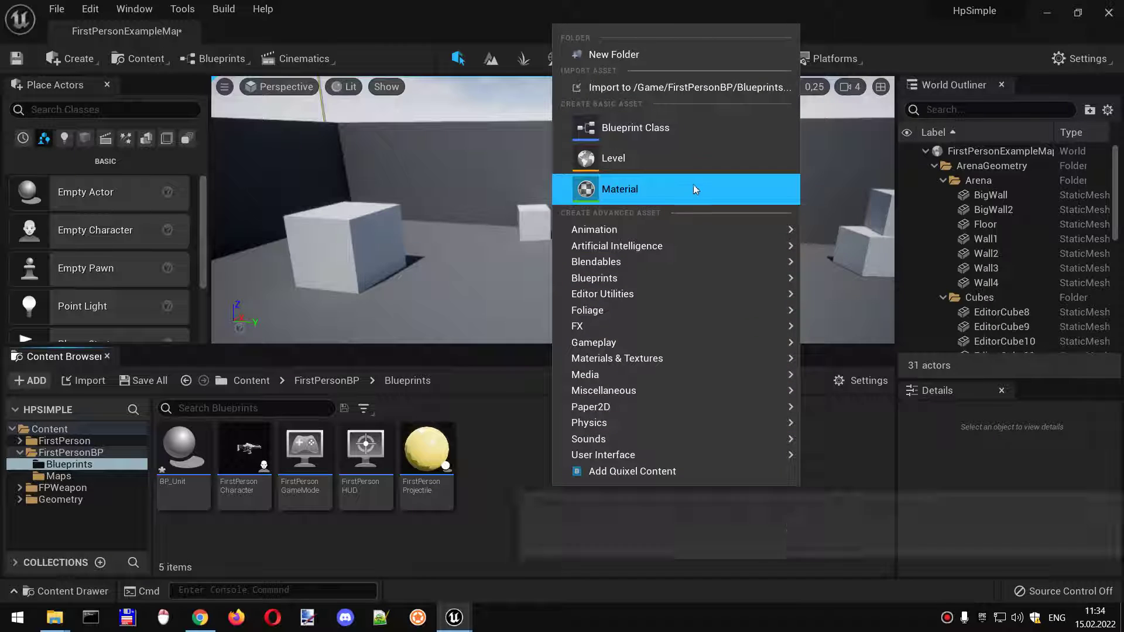
pyautogui.moveTo(603, 455)
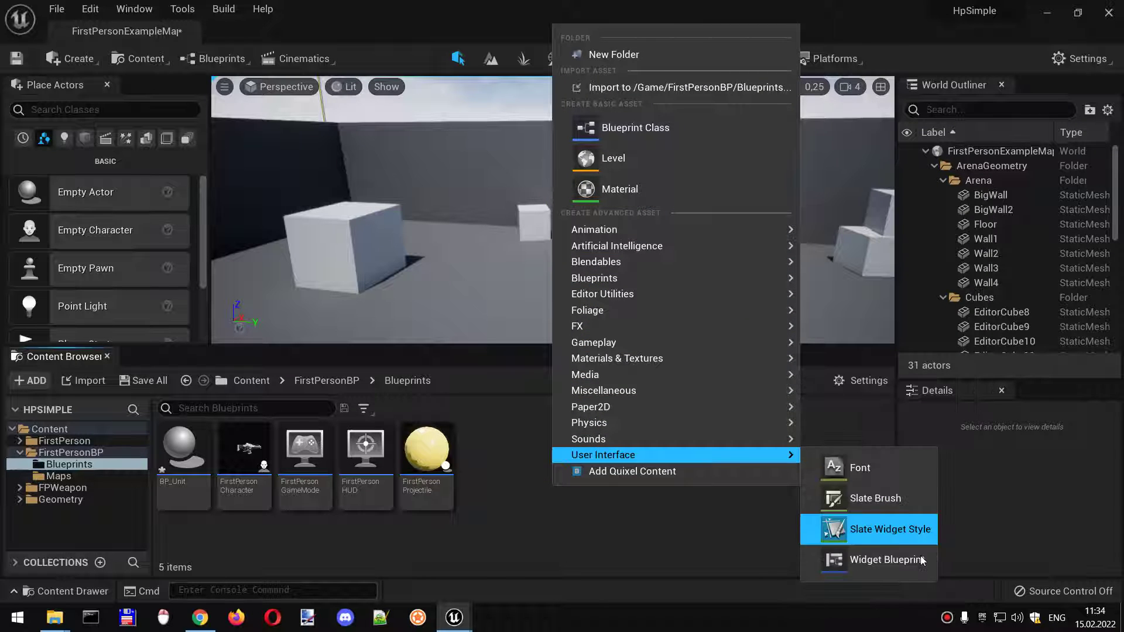
pyautogui.click(887, 559)
pyautogui.write('UI_HpBa')
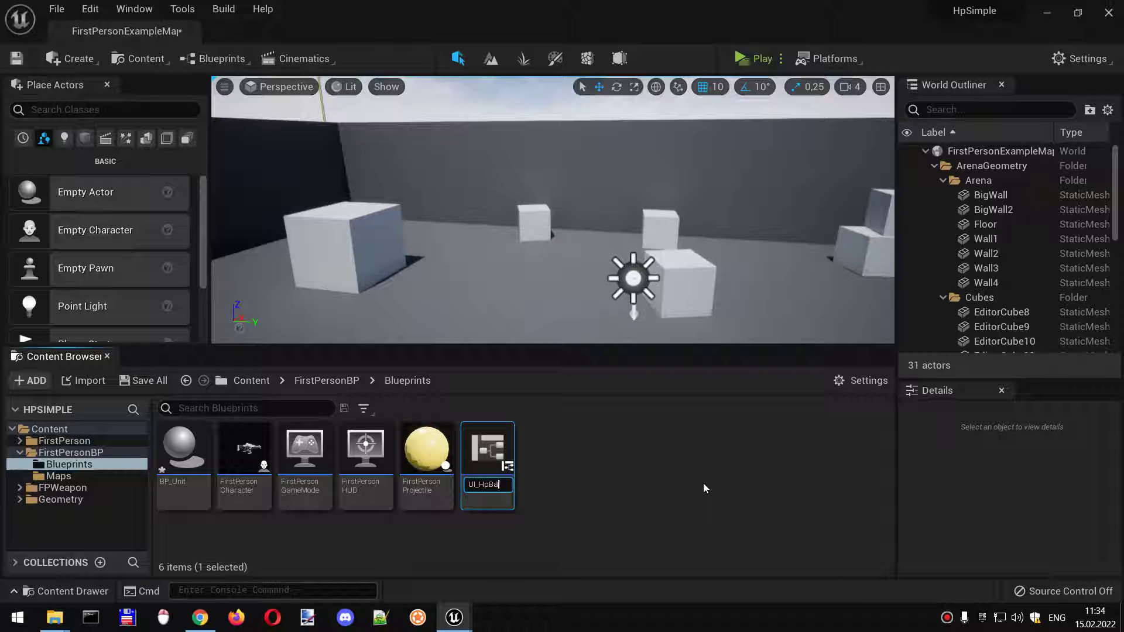
pyautogui.write('r')
pyautogui.press('Return')
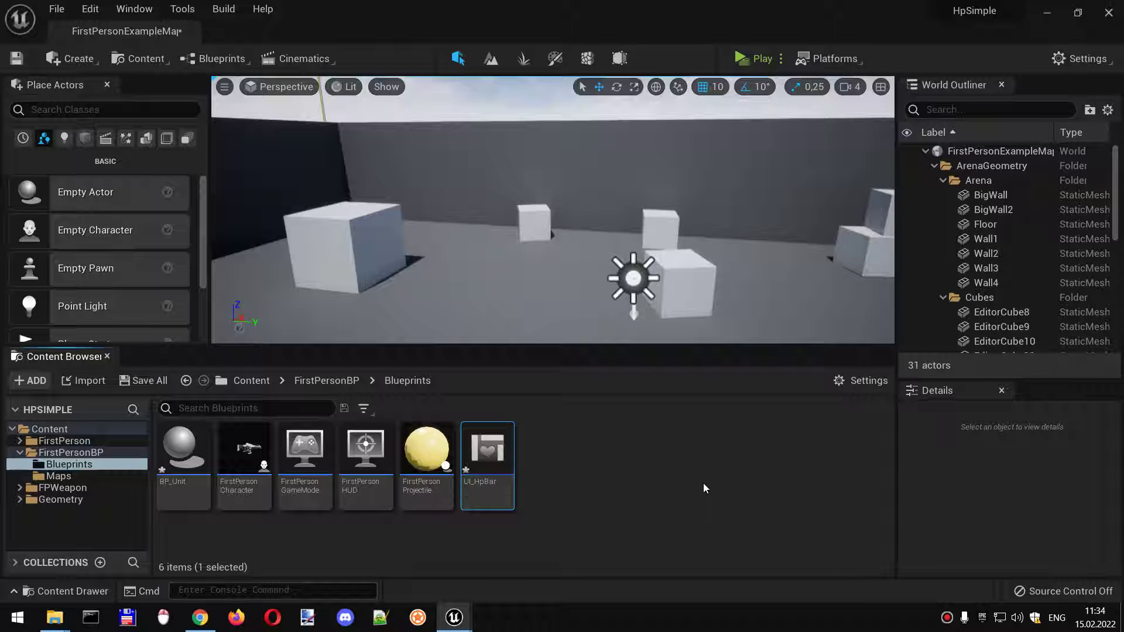
pyautogui.press('Return')
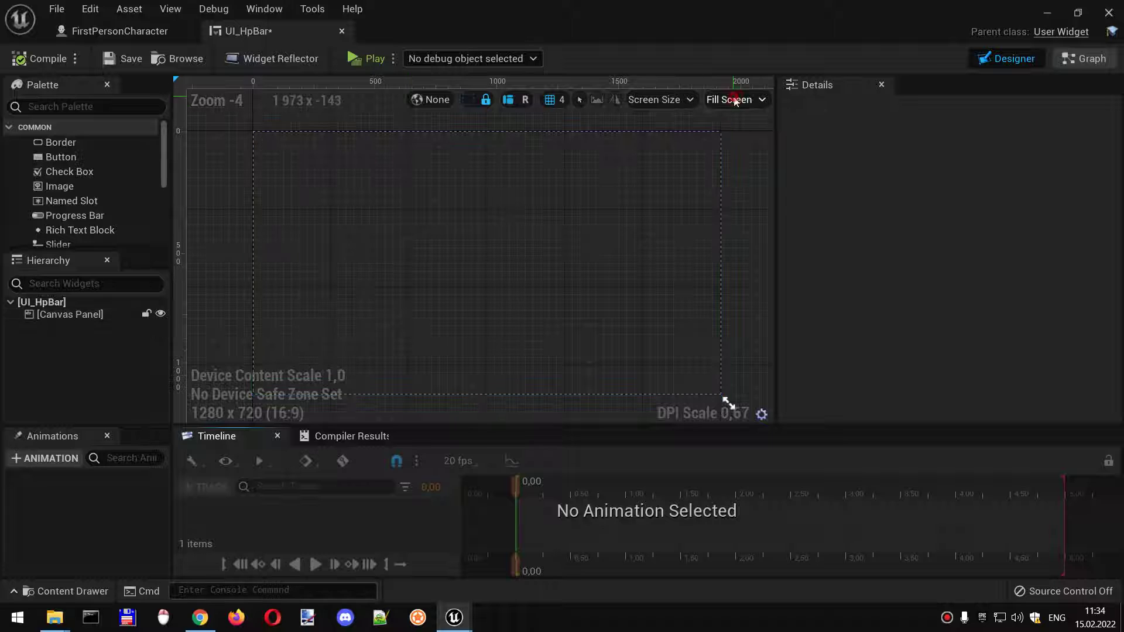
# Set the designer preview to a custom 200 by 40 size.
pyautogui.click(736, 99)
pyautogui.click(758, 140)
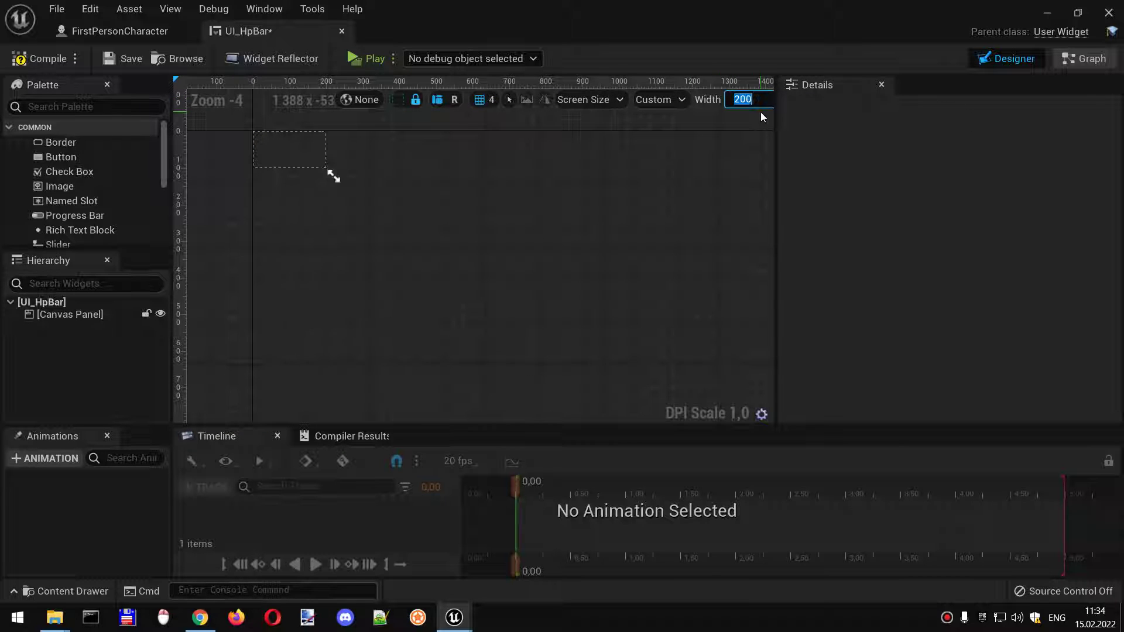
pyautogui.press('Return')
pyautogui.moveTo(776, 114); pyautogui.dragTo(933, 114)
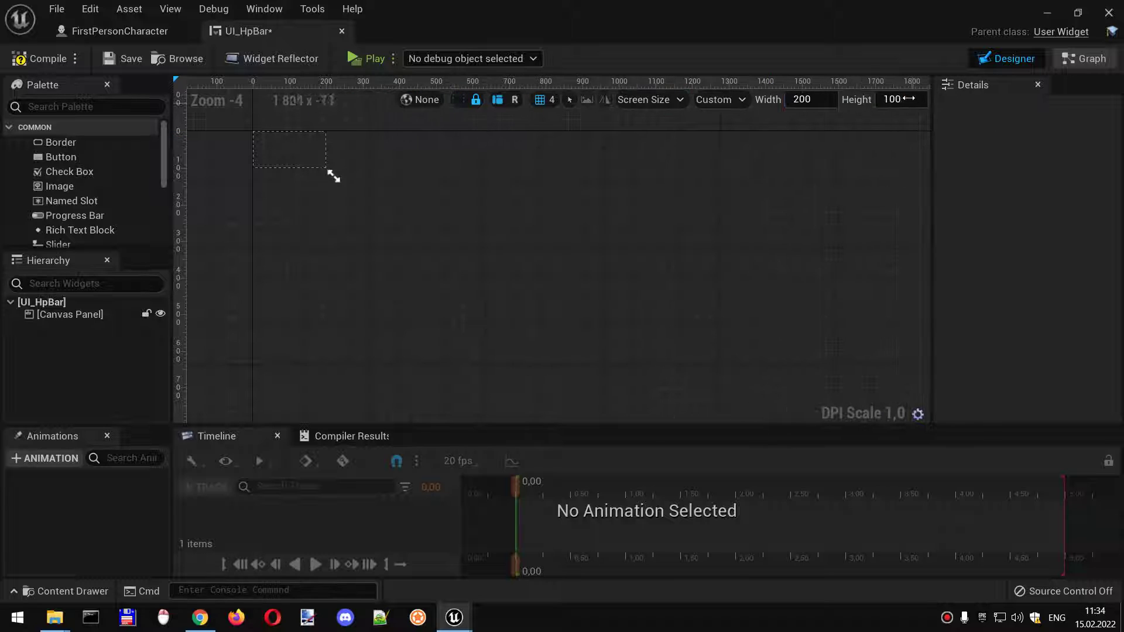
pyautogui.click(900, 99)
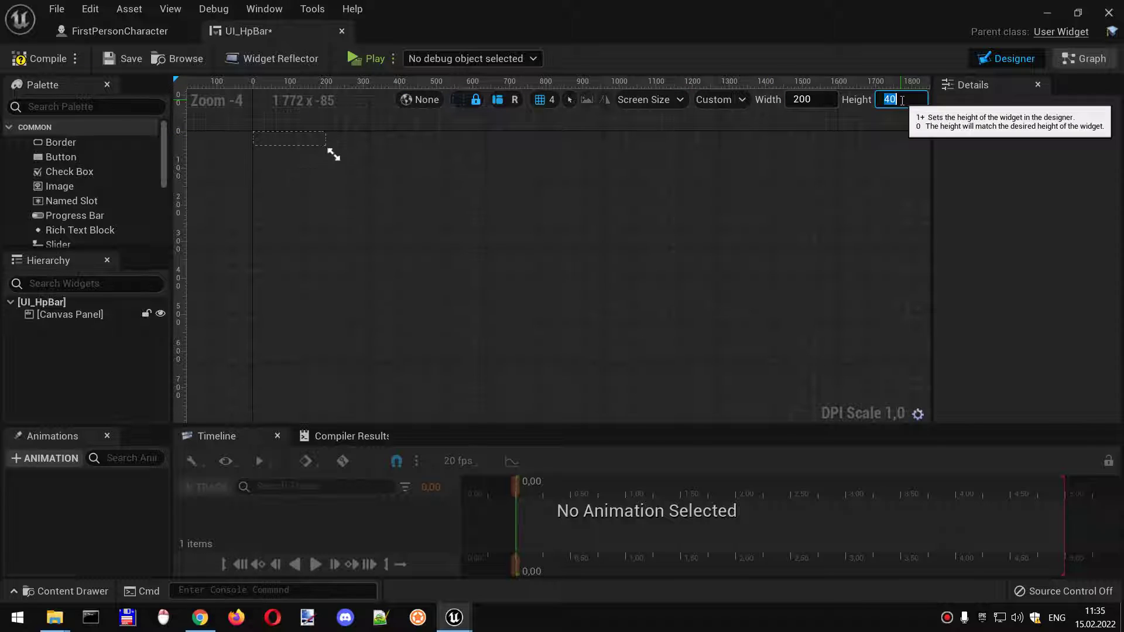
pyautogui.press('Return')
# Place a Progress Bar on the canvas anchored top-left.
pyautogui.click(75, 215)
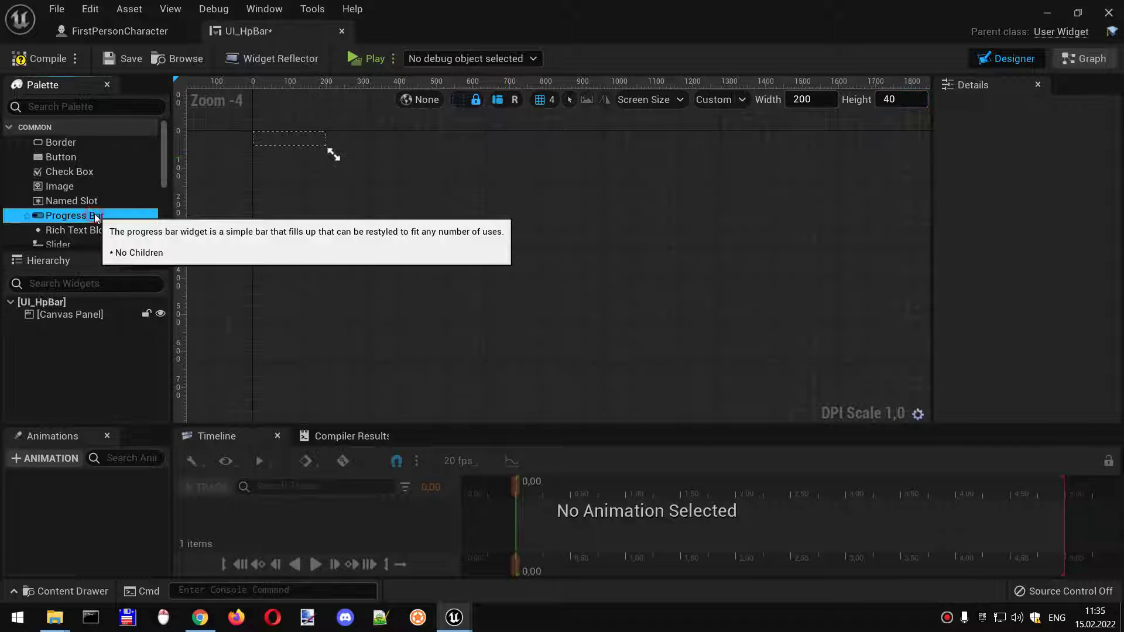
pyautogui.moveTo(97, 217); pyautogui.dragTo(260, 158)
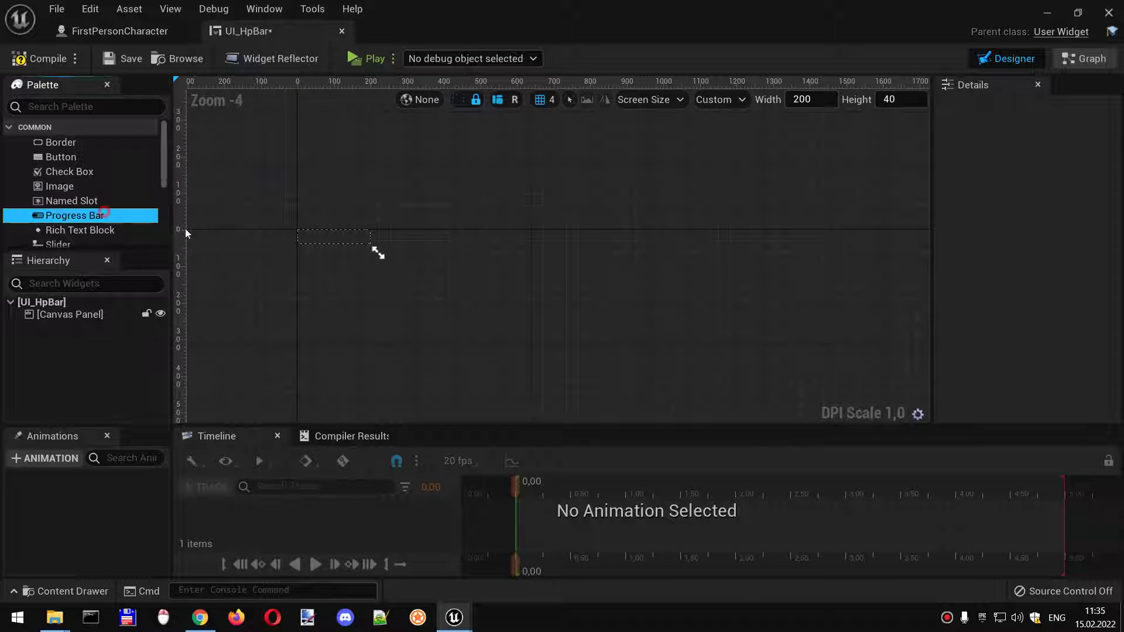
pyautogui.moveTo(75, 214); pyautogui.dragTo(343, 239)
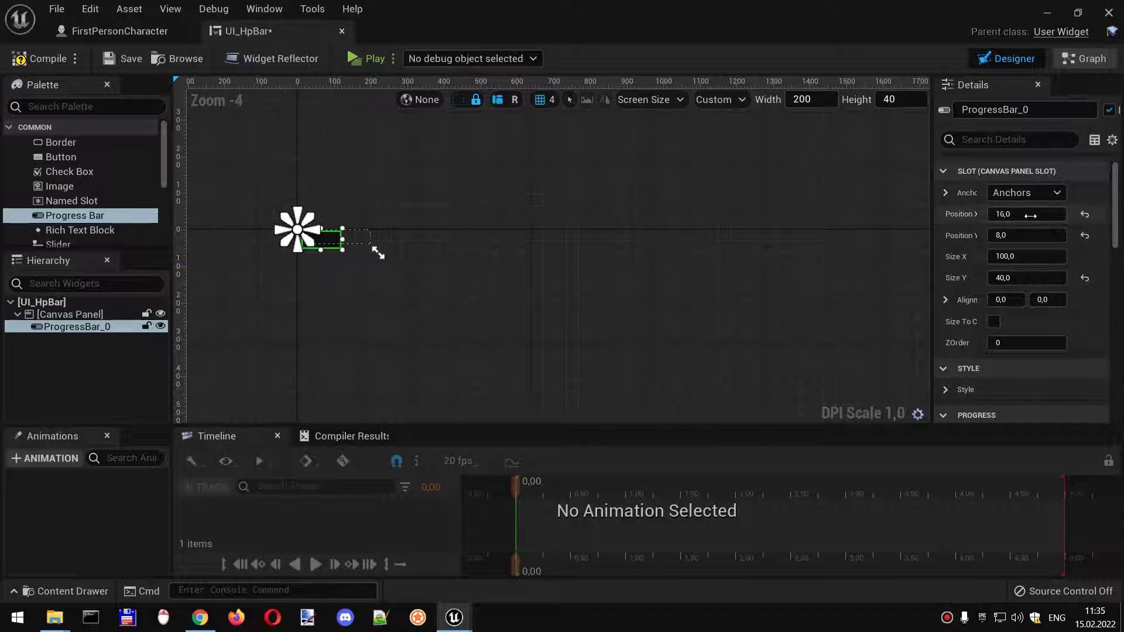
pyautogui.click(1024, 194)
pyautogui.click(943, 230)
# Give the bar Size X 200 and Percent 0.5, show its style, and compile.
pyautogui.click(1034, 256)
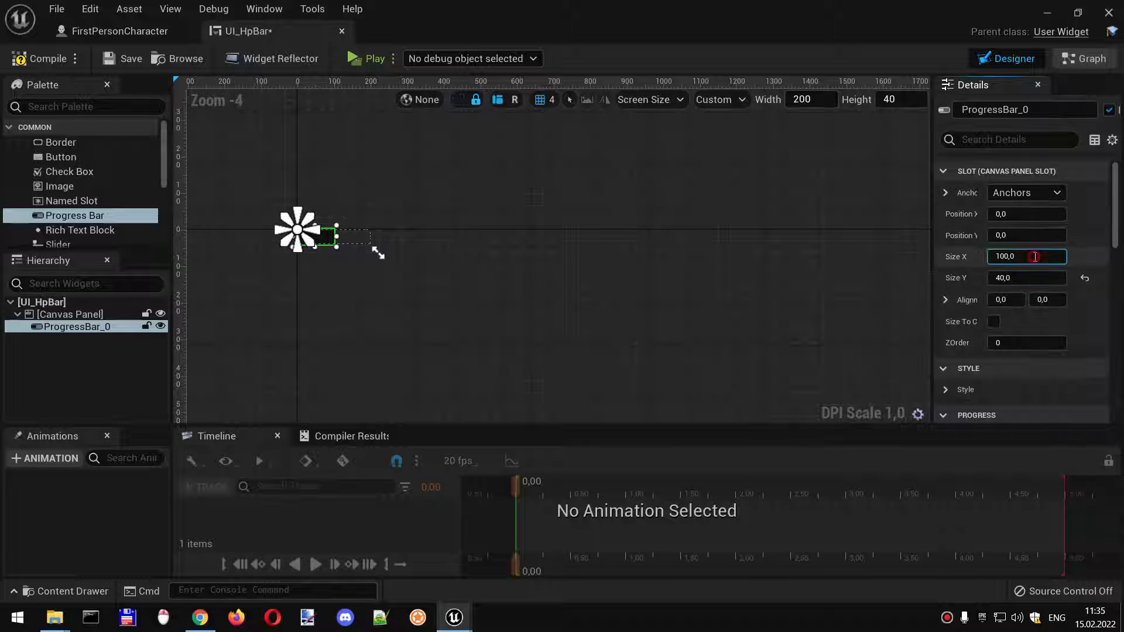
pyautogui.write('200')
pyautogui.press('Return')
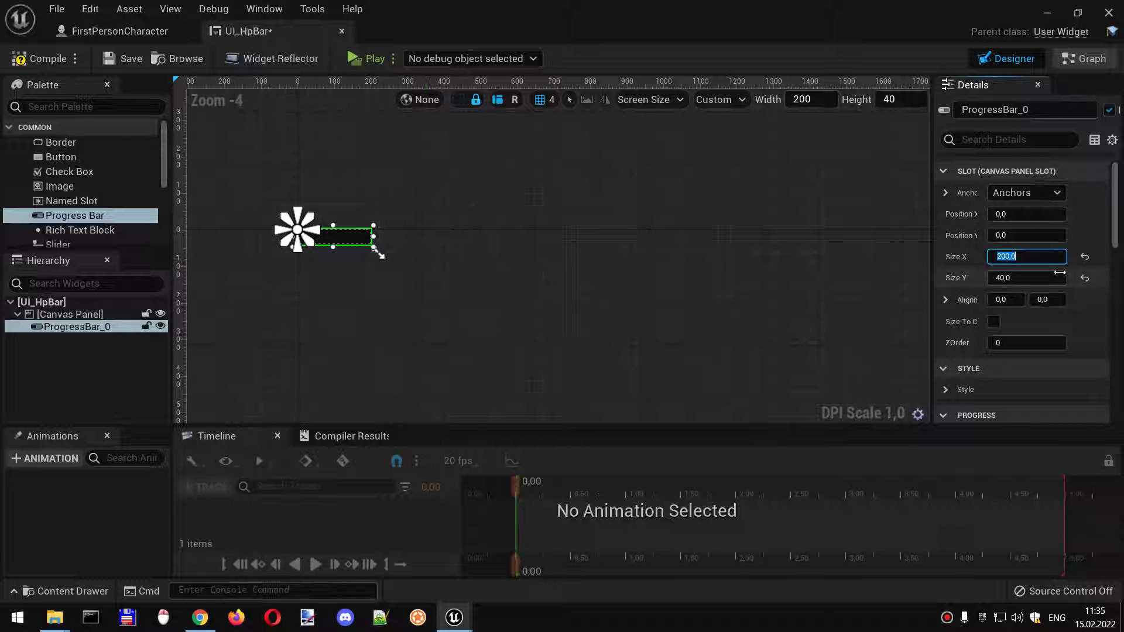
pyautogui.scroll(-4, 1037, 264)
pyautogui.click(1002, 272)
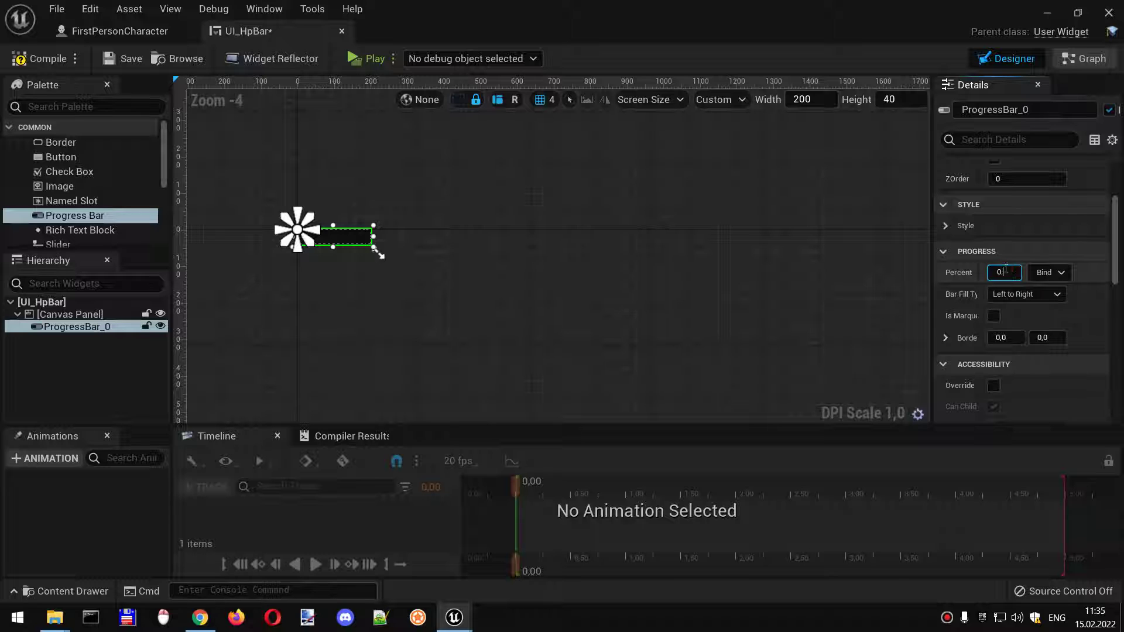
pyautogui.write(',5')
pyautogui.press('Return')
pyautogui.scroll(2, 568, 318)
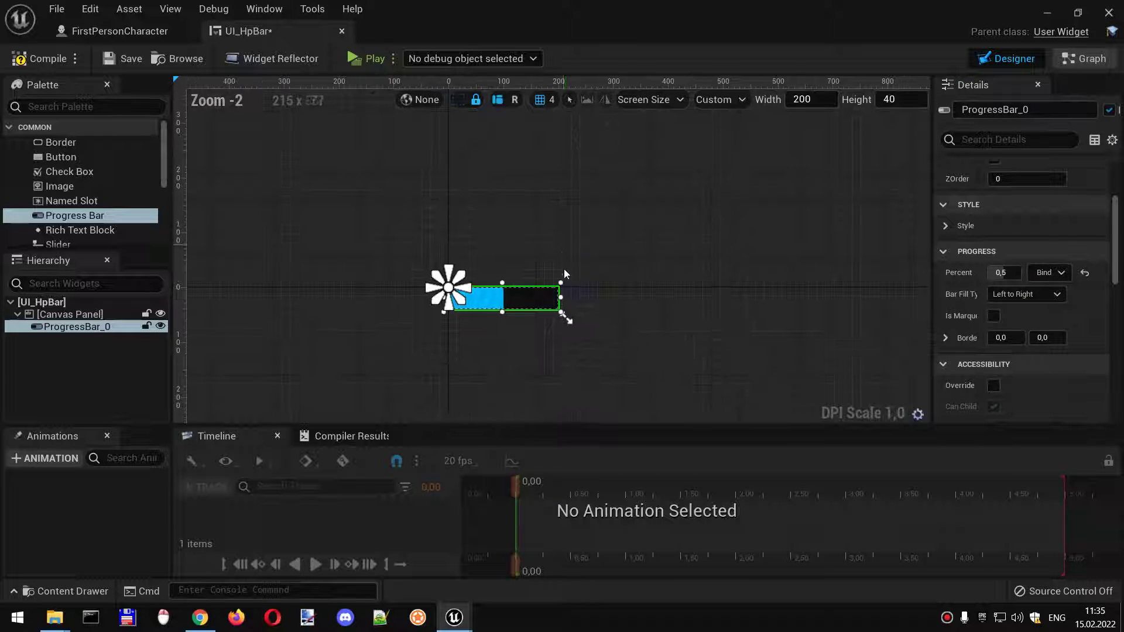
pyautogui.scroll(2, 564, 268)
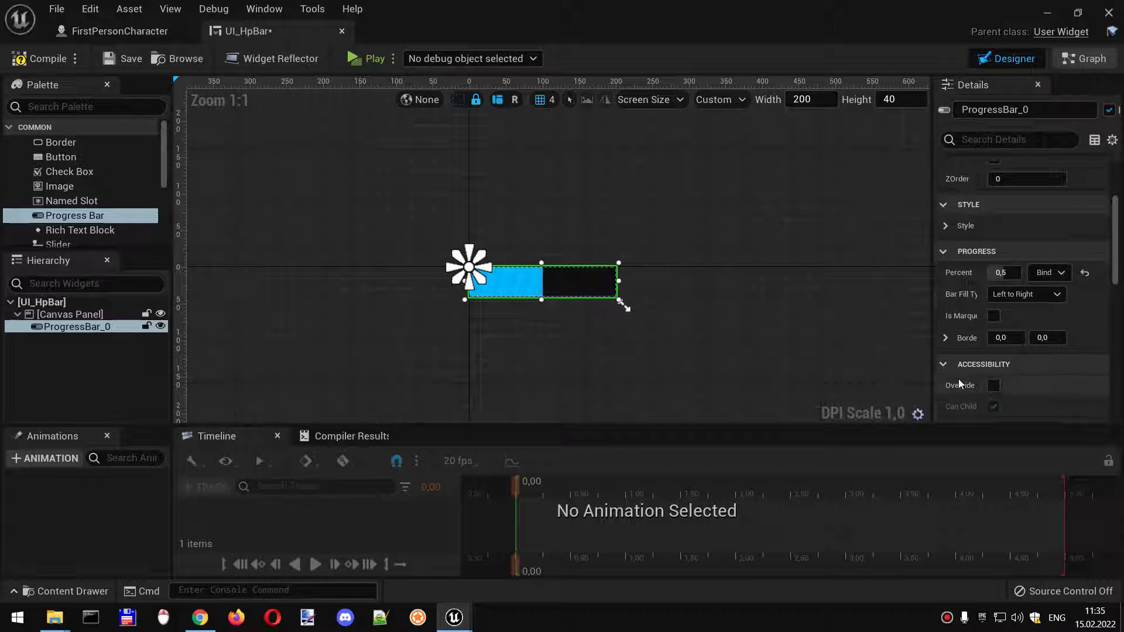
pyautogui.scroll(3, 976, 352)
pyautogui.scroll(2, 977, 351)
pyautogui.scroll(-3, 977, 382)
pyautogui.scroll(-1, 976, 382)
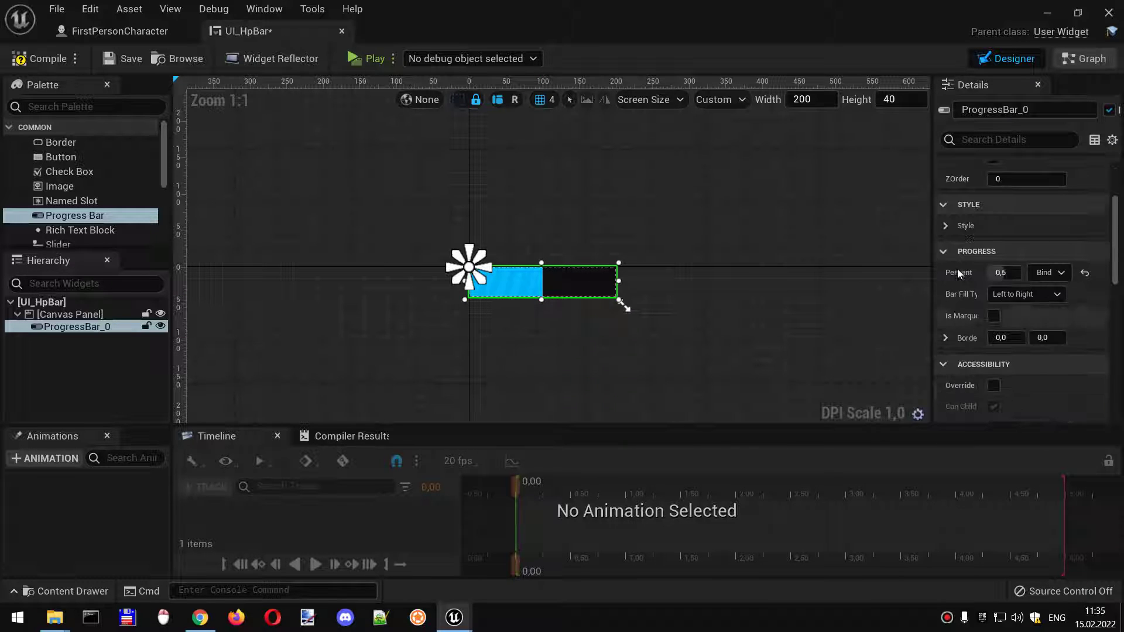
pyautogui.click(944, 225)
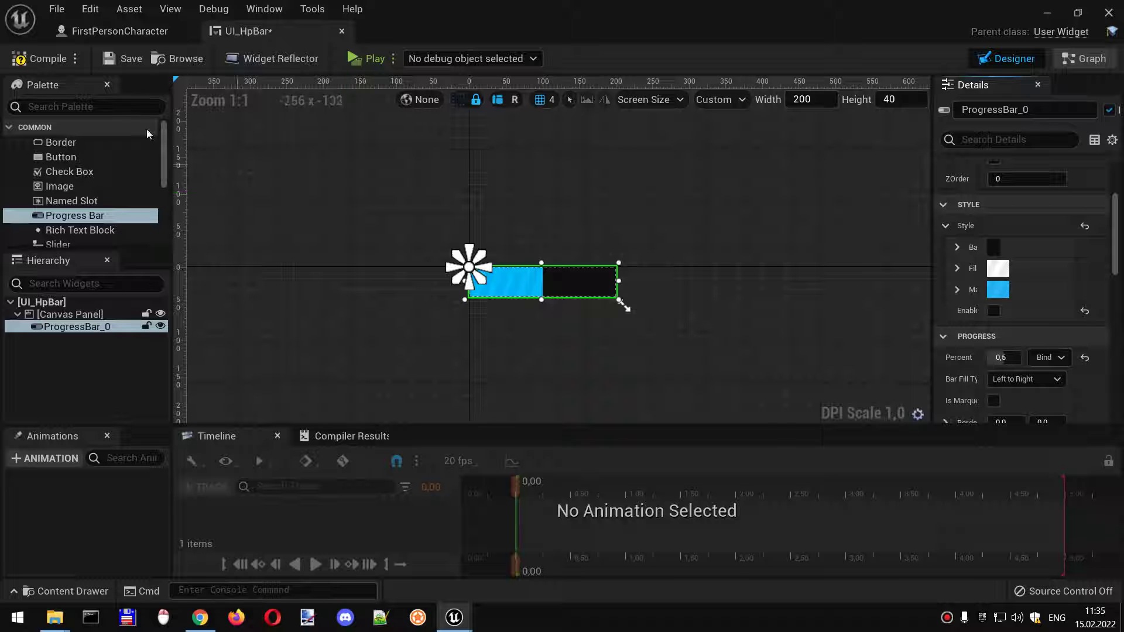
pyautogui.click(42, 58)
# Open BP_Unit and add a Widget component with its default name.
pyautogui.click(120, 31)
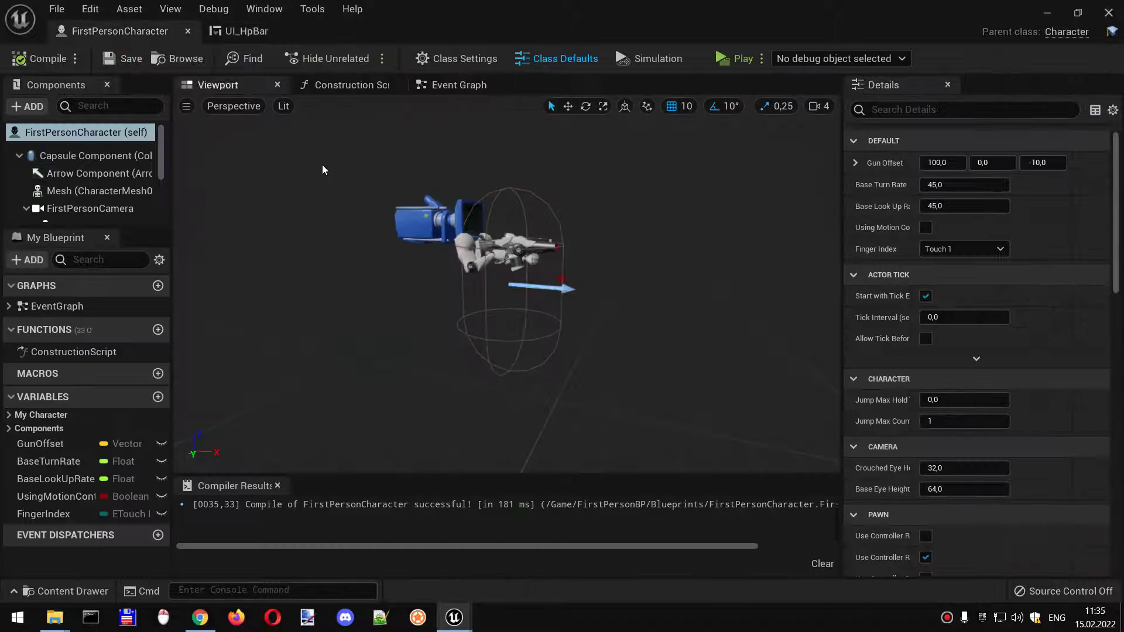
pyautogui.hotkey('alt', 'Tab')
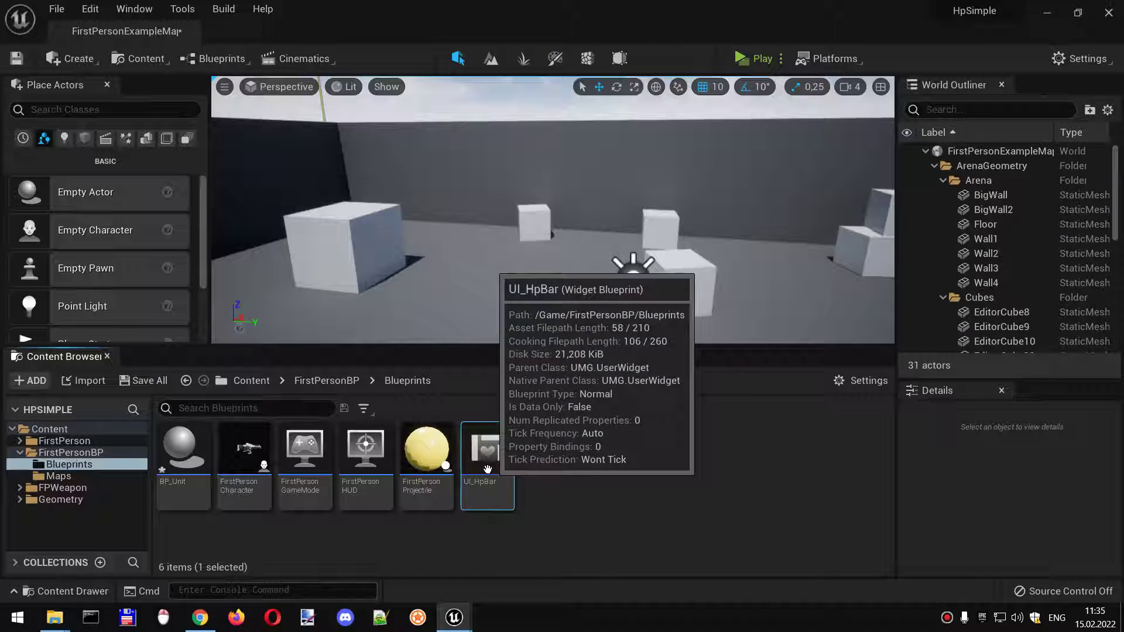
pyautogui.doubleClick(183, 452)
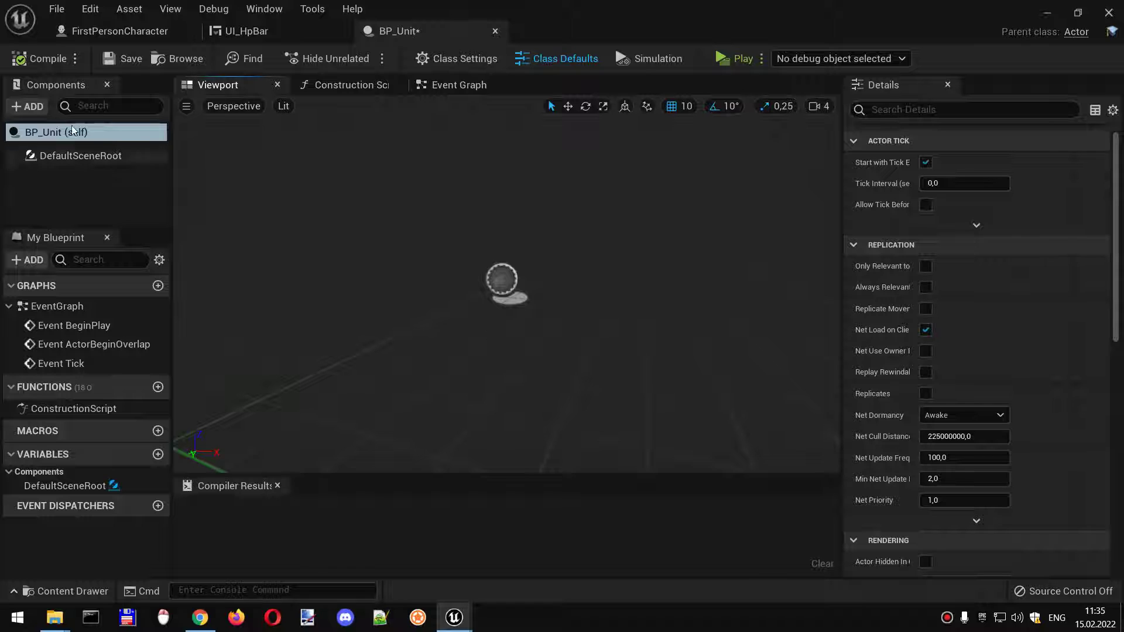
pyautogui.click(27, 106)
pyautogui.write('widget')
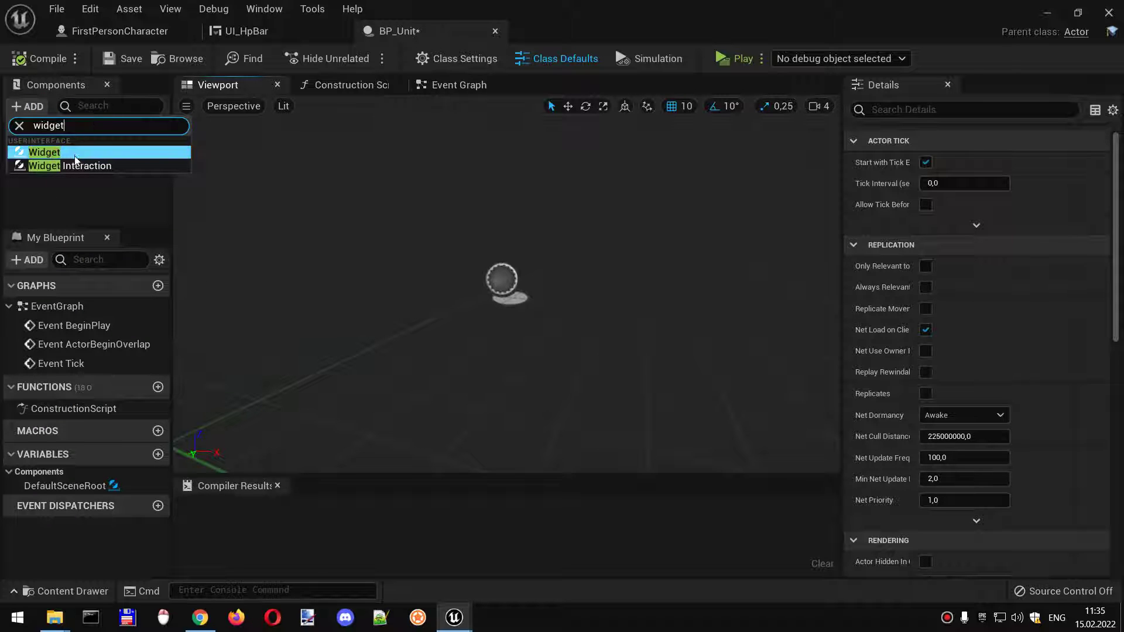
pyautogui.click(44, 153)
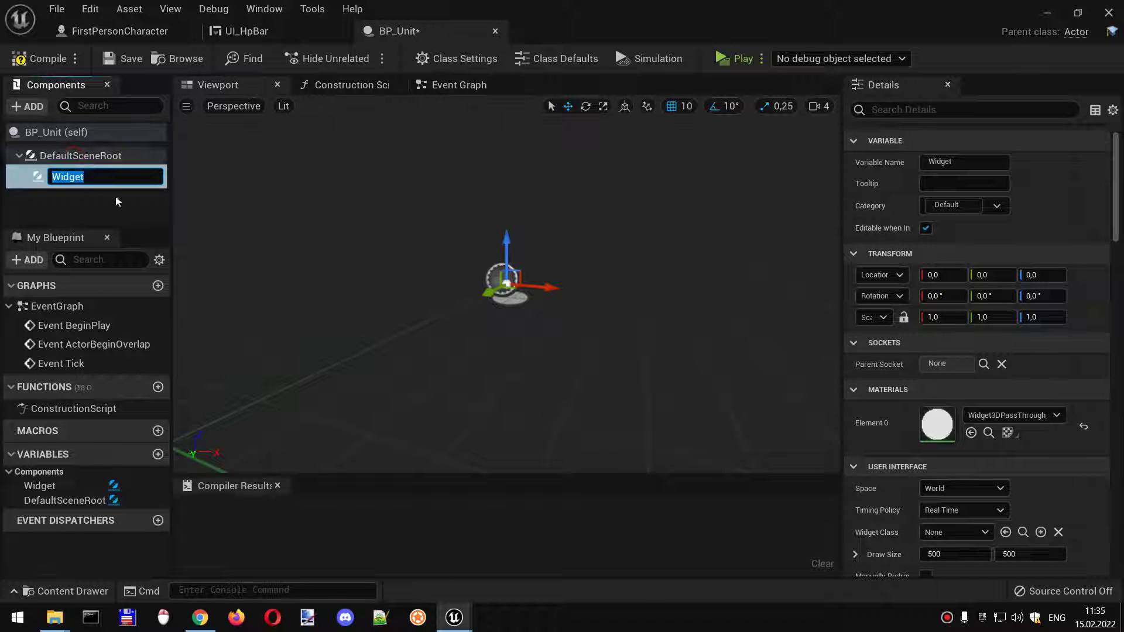
pyautogui.press('Return')
pyautogui.click(62, 173)
# Add a Cube component and move it under DefaultSceneRoot beside the Widget.
pyautogui.click(33, 107)
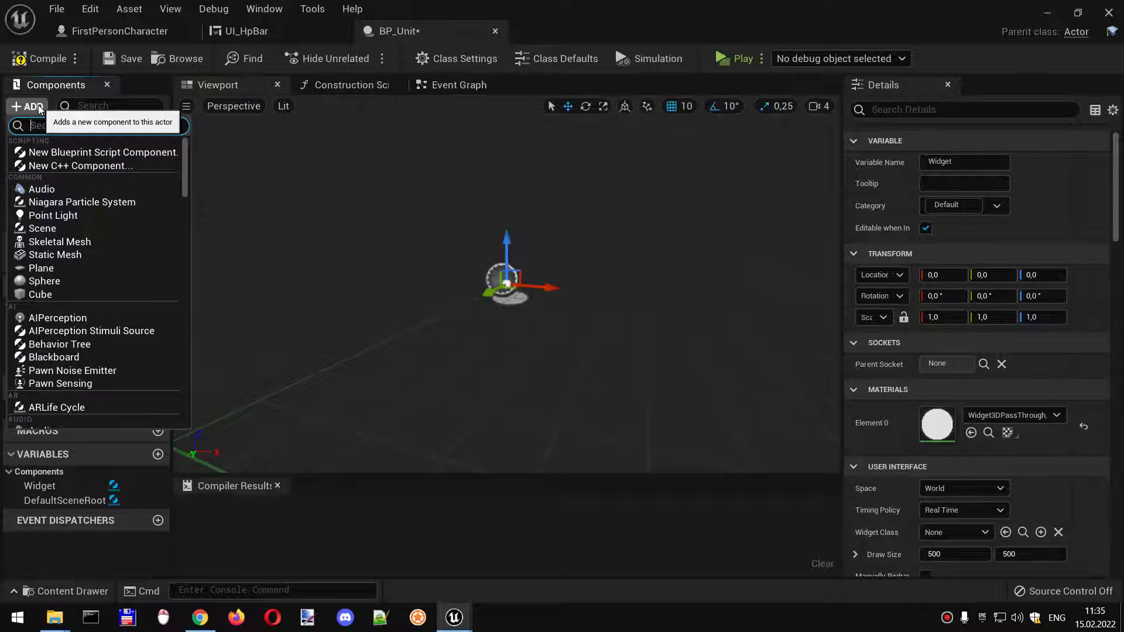
pyautogui.click(40, 294)
pyautogui.press('Return')
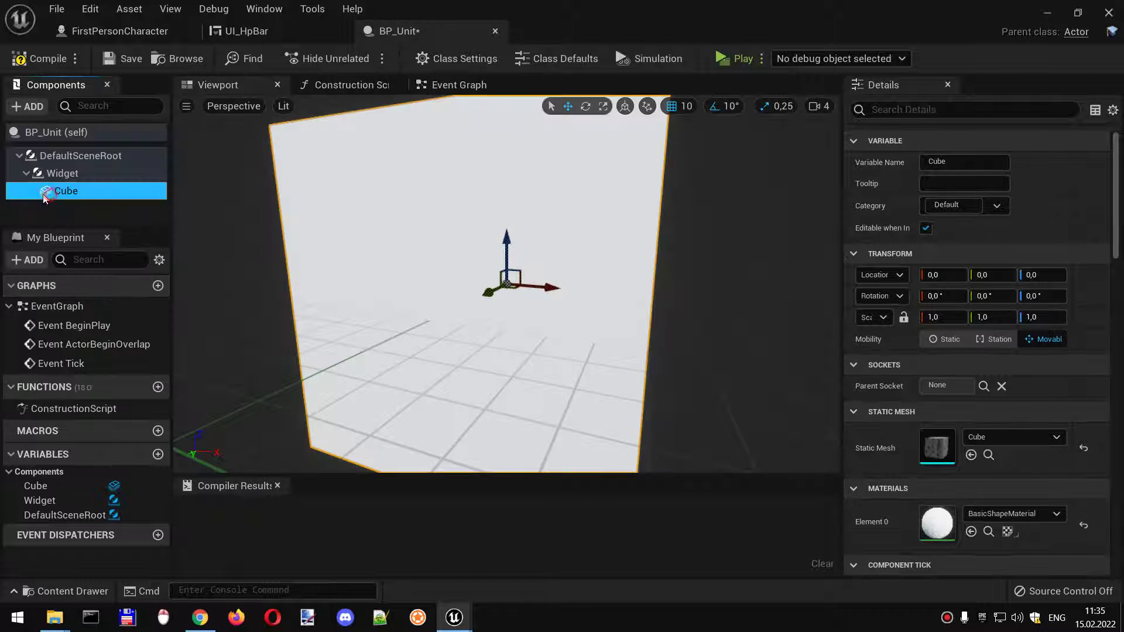
pyautogui.moveTo(64, 192); pyautogui.dragTo(71, 156)
pyautogui.click(100, 184)
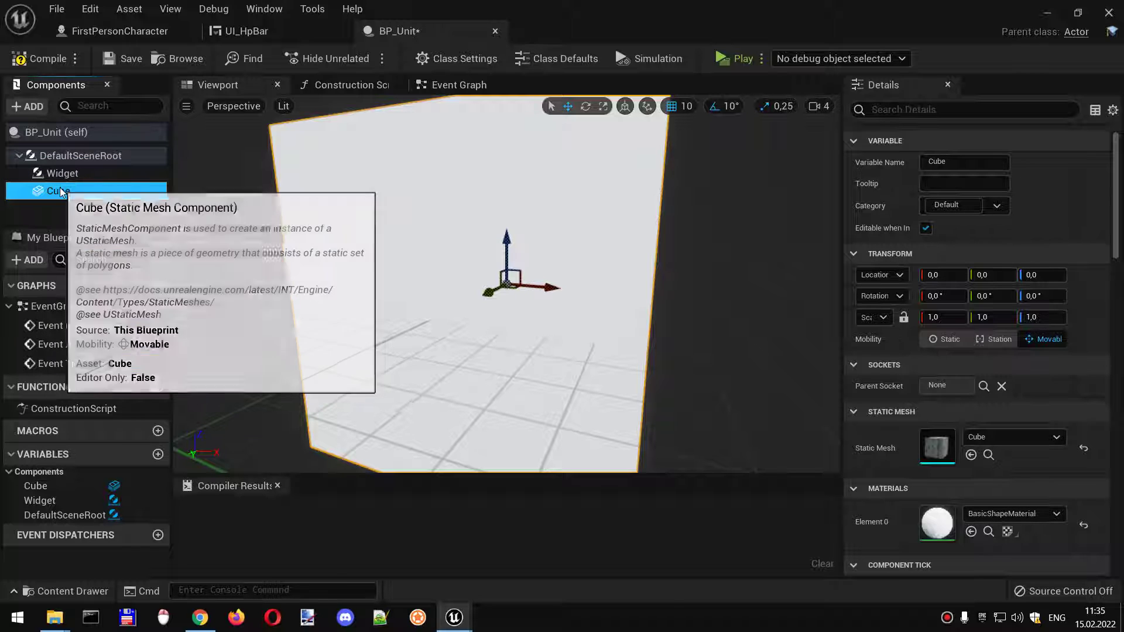
pyautogui.scroll(-5, 492, 289)
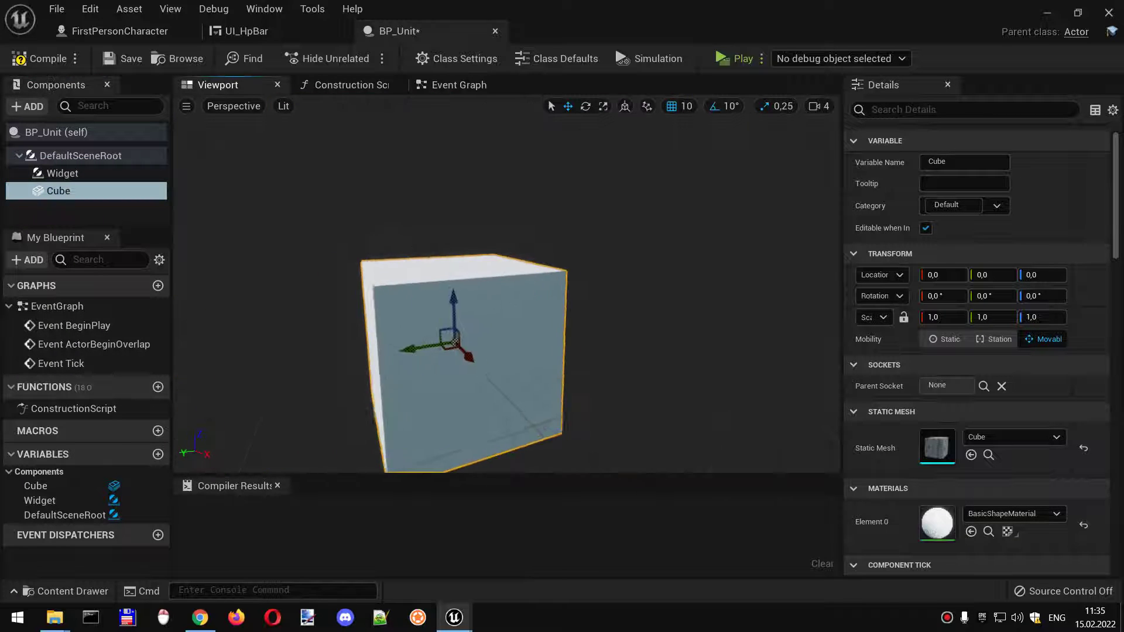
pyautogui.scroll(-2, 492, 352)
pyautogui.click(61, 173)
pyautogui.scroll(-1, 960, 435)
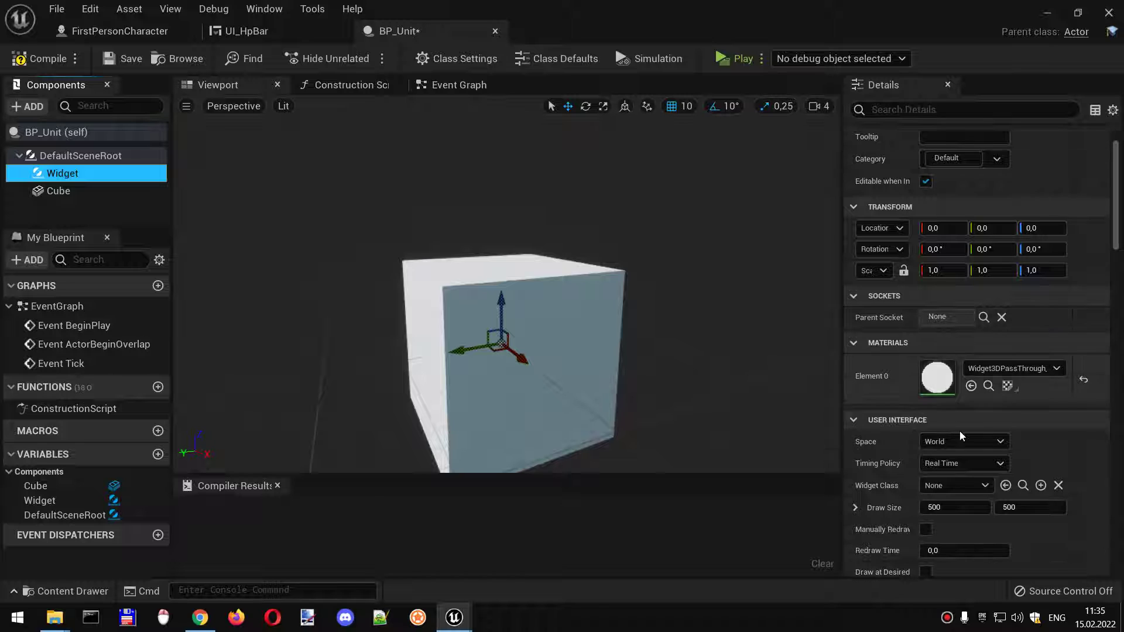
# Set the Widget component's Widget Class to UI_HpBar and view the bar above the cube.
pyautogui.click(957, 485)
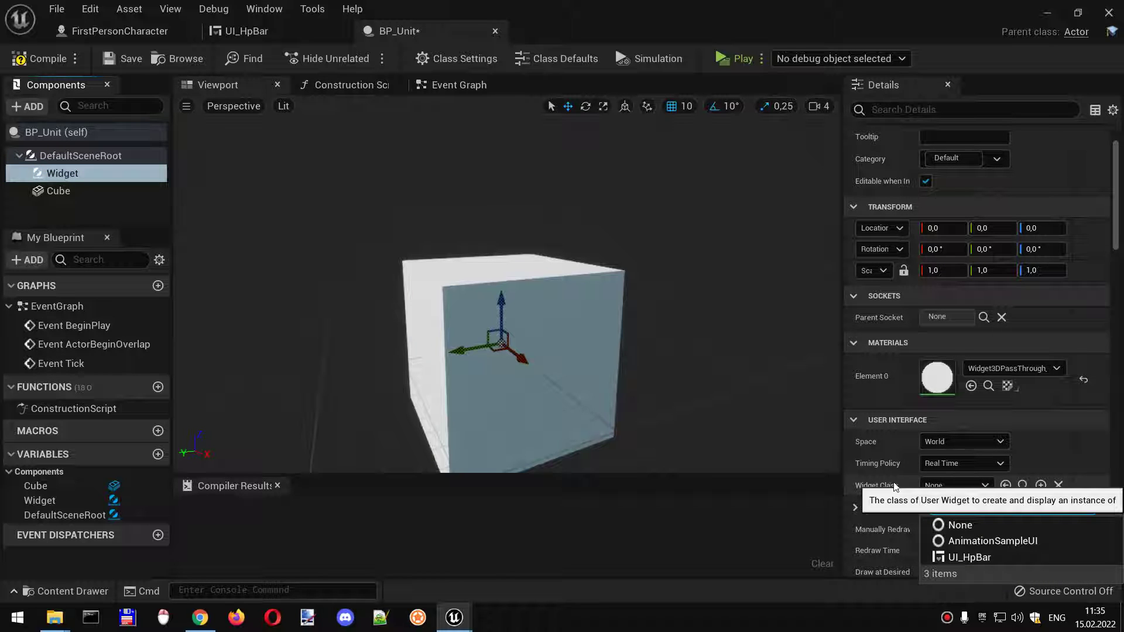
pyautogui.click(969, 558)
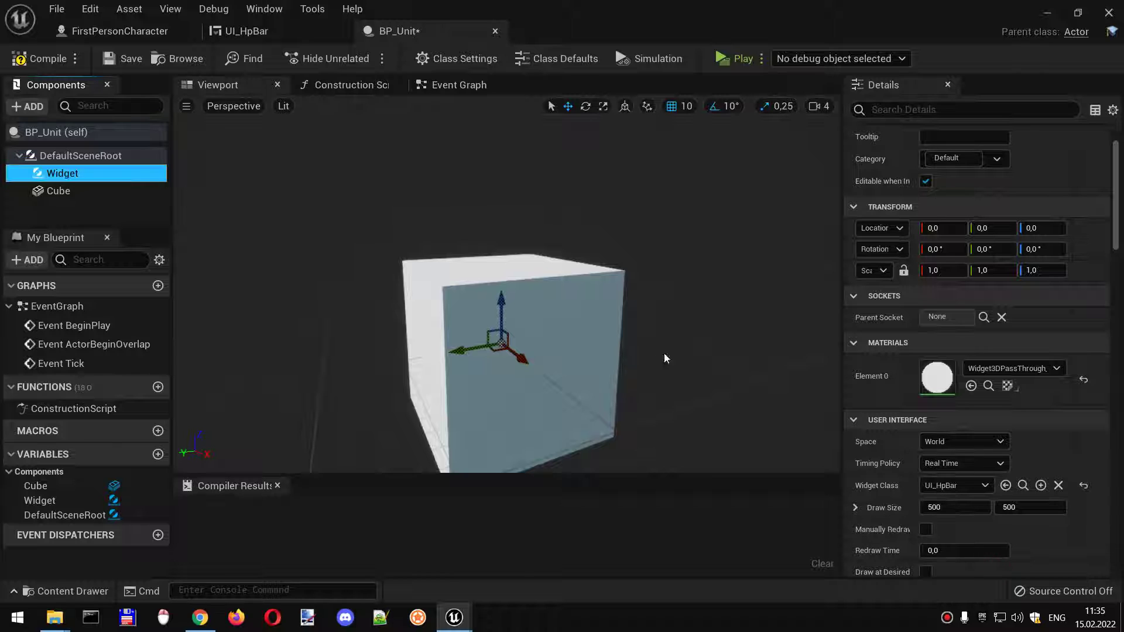
pyautogui.moveTo(664, 358); pyautogui.dragTo(422, 240, button='right')
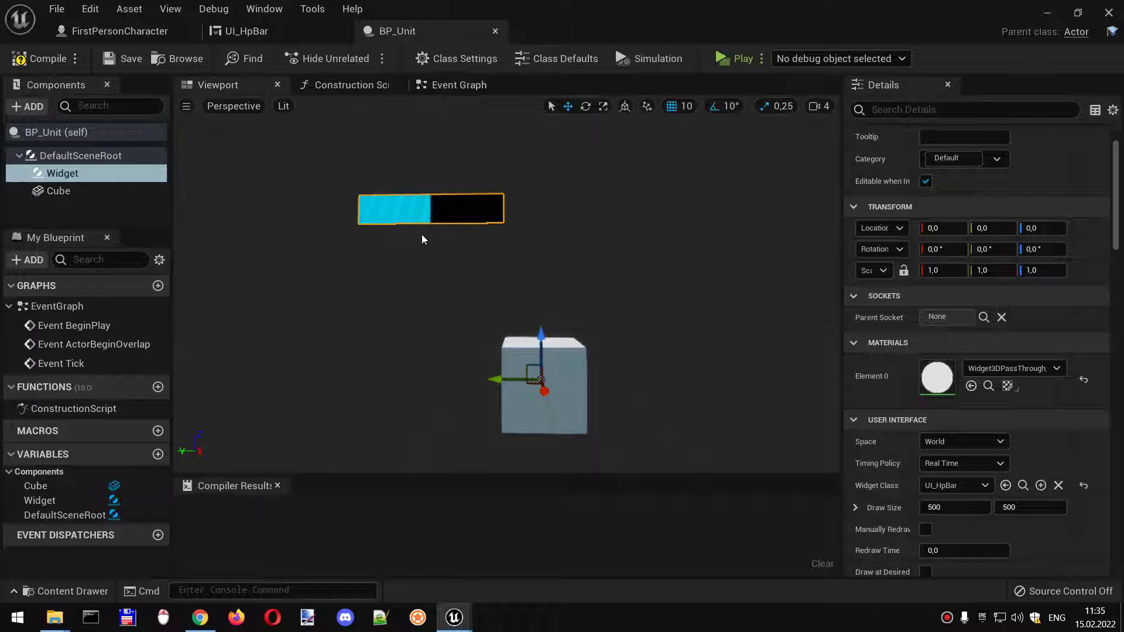
# Compile BP_Unit, drop one into the level, save the map and play-test it.
pyautogui.click(48, 58)
pyautogui.click(1047, 13)
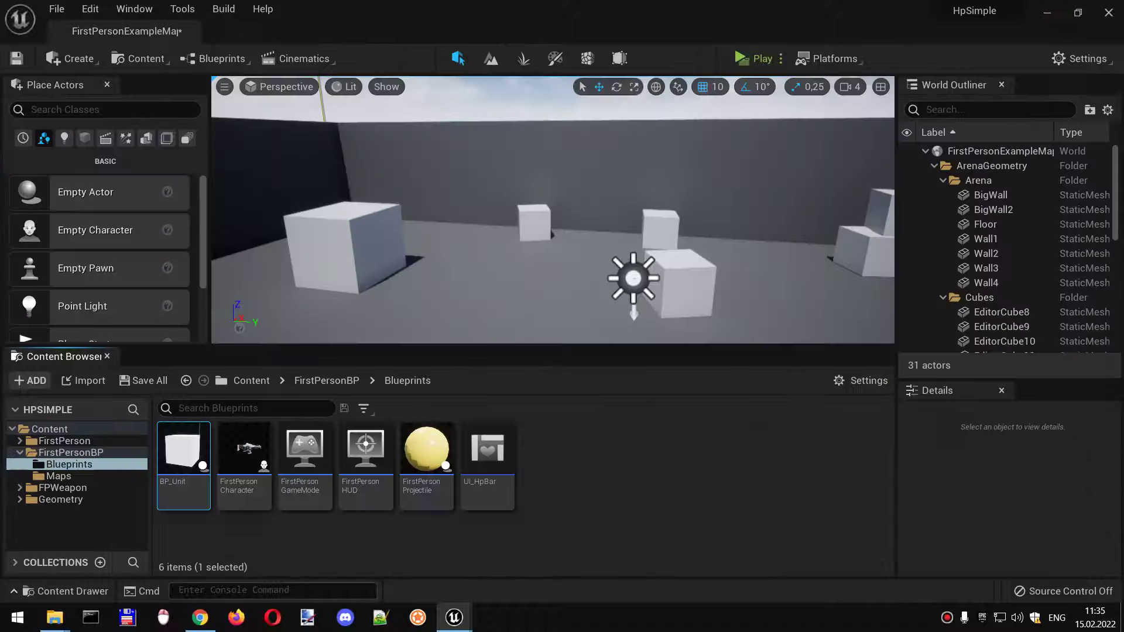
pyautogui.moveTo(183, 452)
pyautogui.mouseDown()
pyautogui.moveTo(500, 254)
pyautogui.moveTo(489, 180)
pyautogui.mouseUp()
pyautogui.hotkey('ctrl', 's')
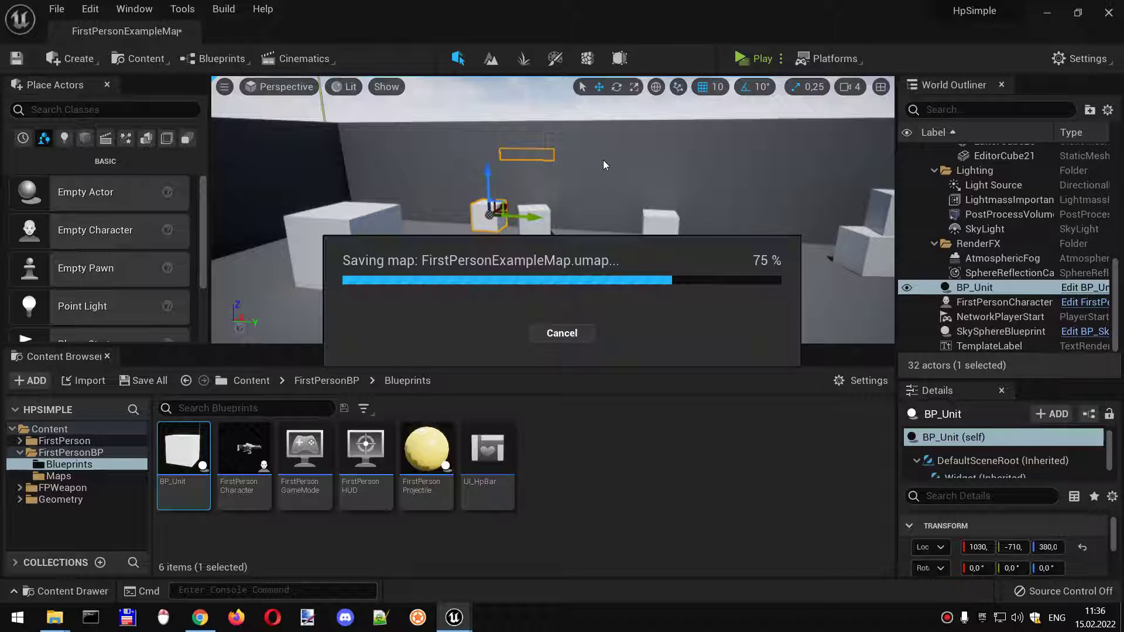
pyautogui.click(763, 58)
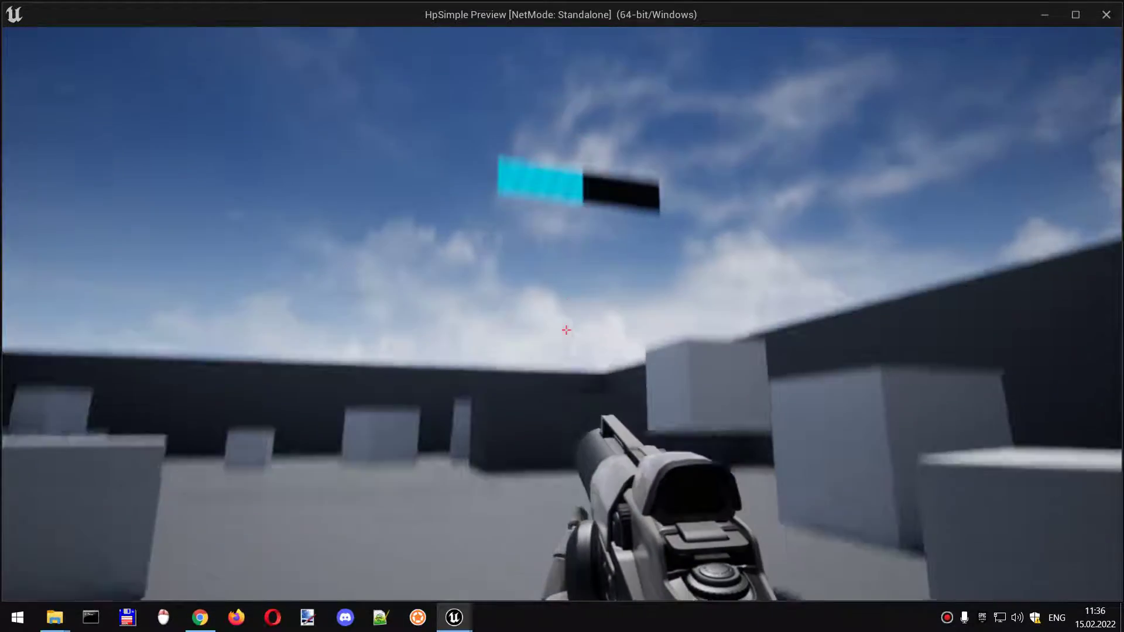
pyautogui.press('Escape')
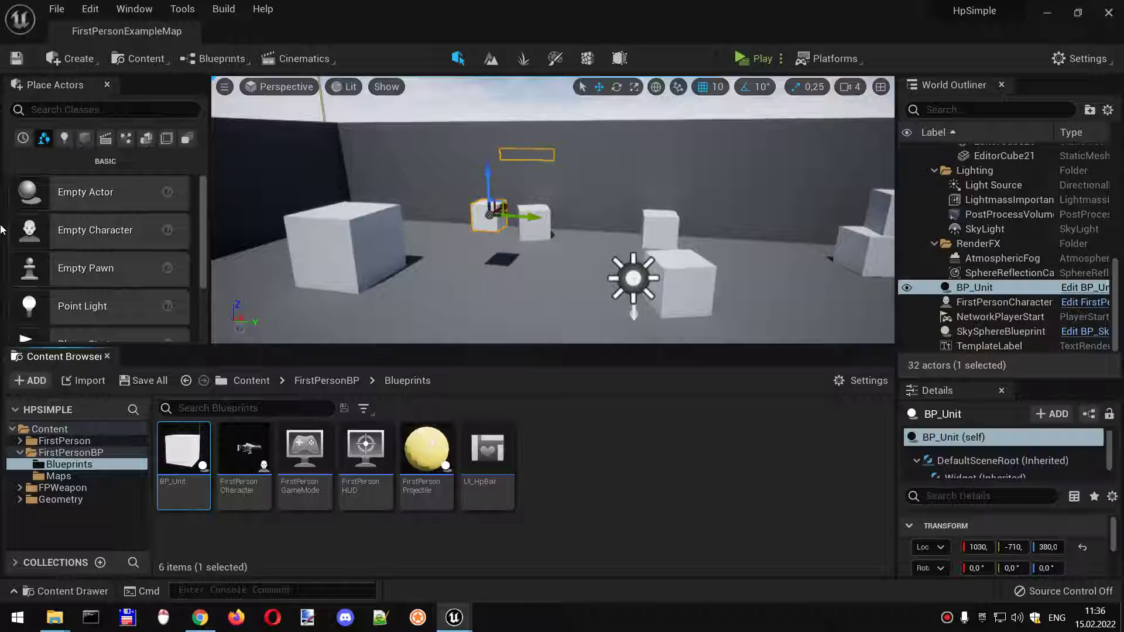
# Rotate the placed BP_Unit 120° around Z, save, and reopen UI_HpBar.
pyautogui.click(617, 86)
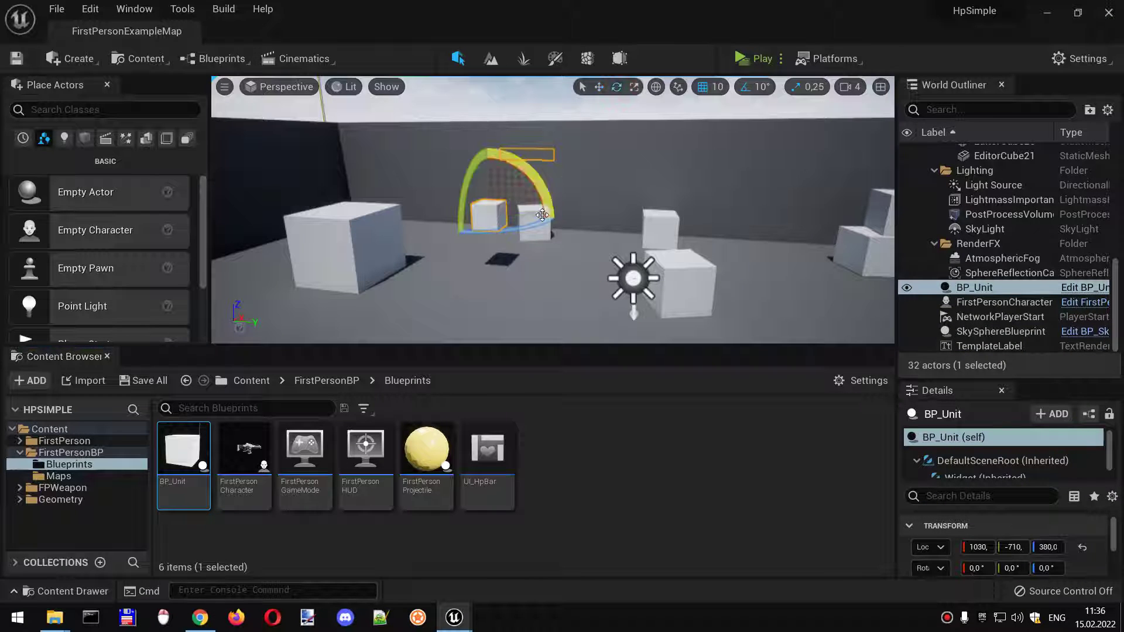
pyautogui.moveTo(542, 226); pyautogui.dragTo(538, 228)
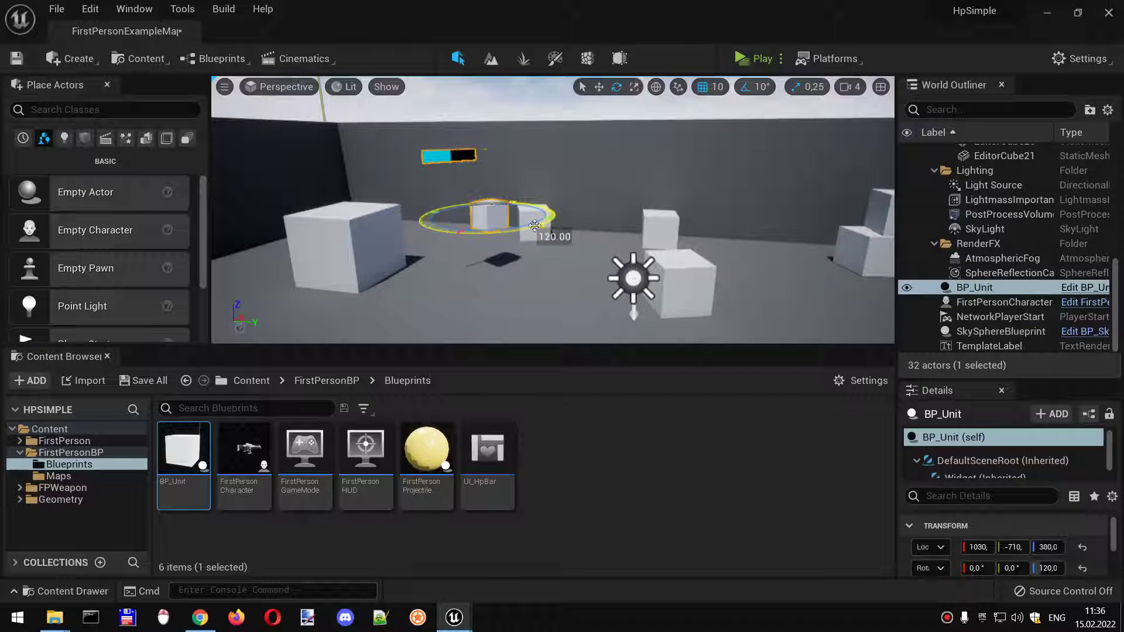
pyautogui.hotkey('ctrl', 's')
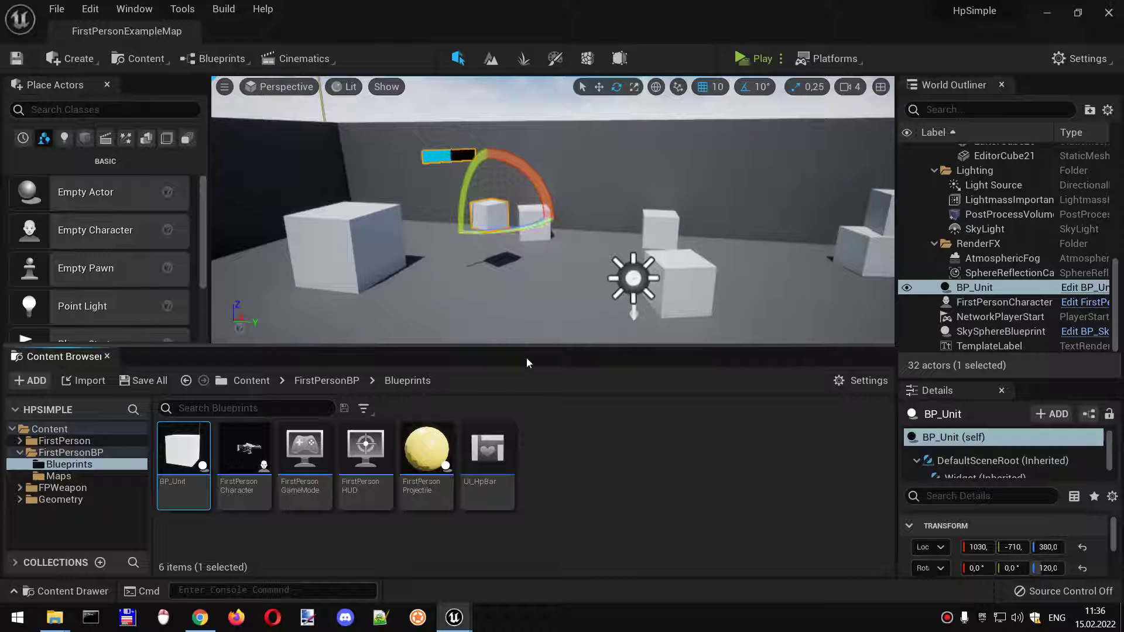
pyautogui.doubleClick(491, 456)
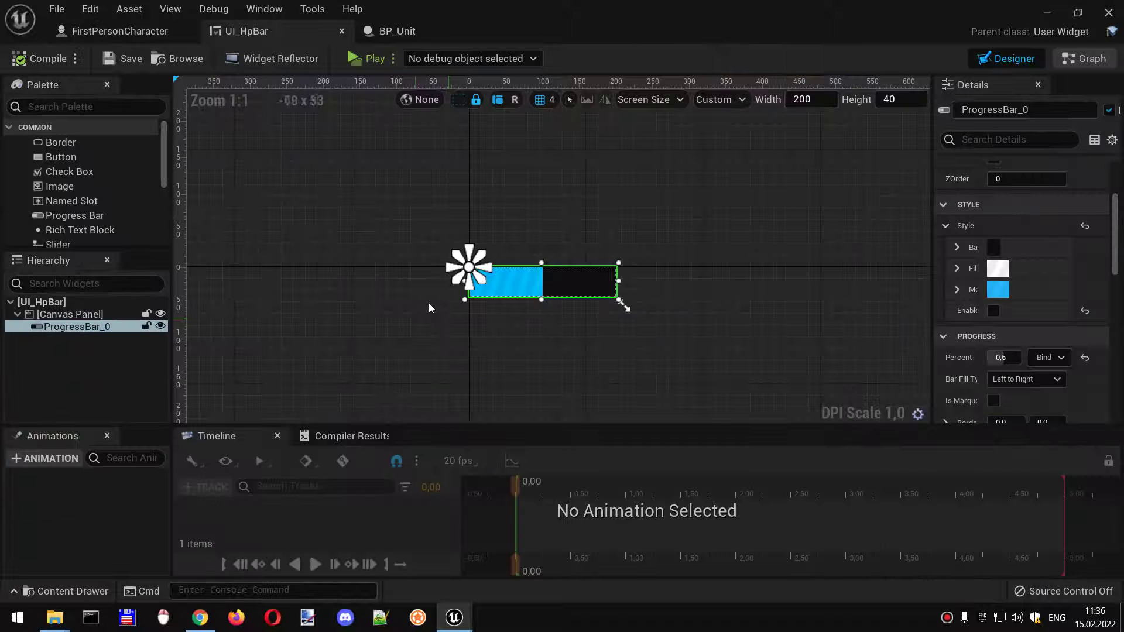
pyautogui.scroll(3, 1023, 243)
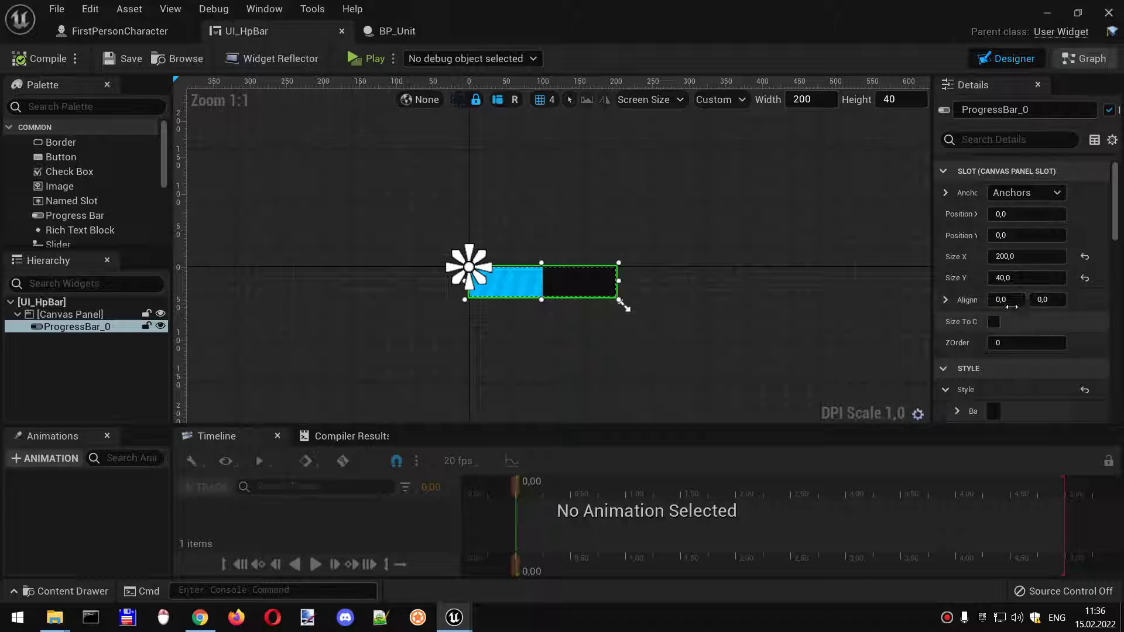
# Anchor the progress bar at centre with Position X and Y of 0.
pyautogui.click(1026, 192)
pyautogui.click(997, 281)
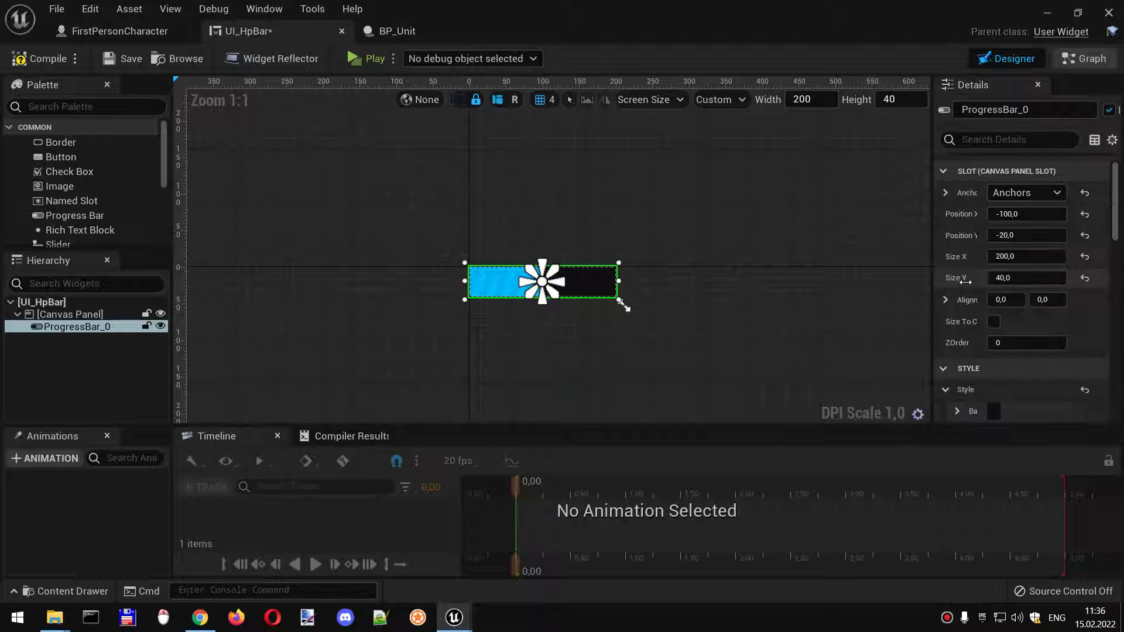
pyautogui.click(1029, 214)
pyautogui.write('0')
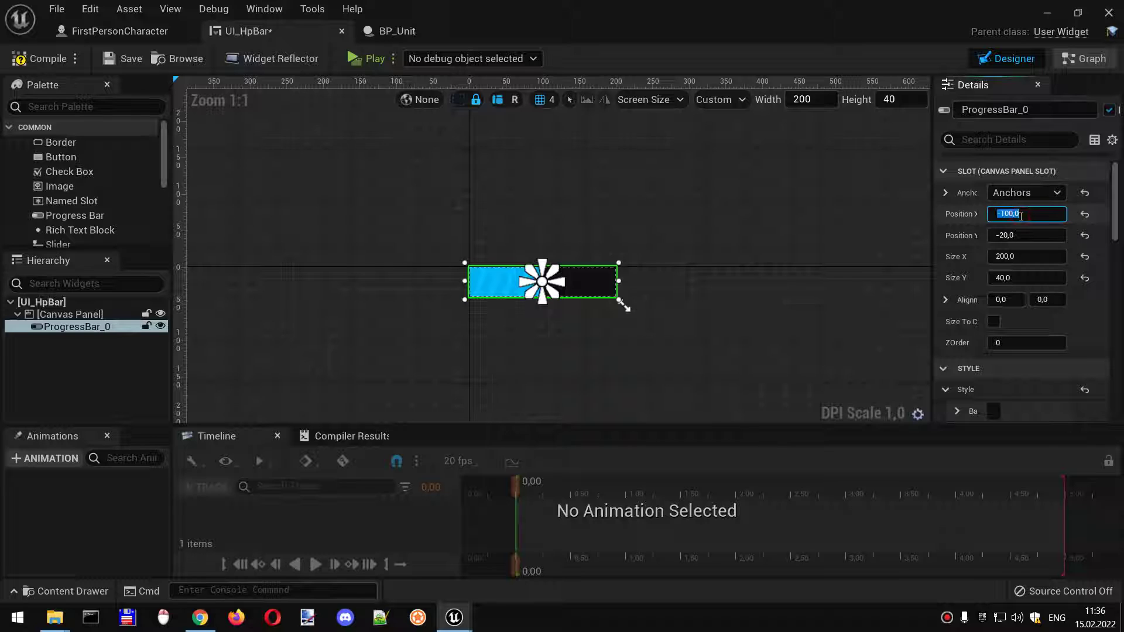
pyautogui.press('Return')
pyautogui.click(1018, 235)
pyautogui.write('0')
pyautogui.press('Return')
# Set the bar's Alignment to 0,5 on both axes and compile.
pyautogui.click(1007, 300)
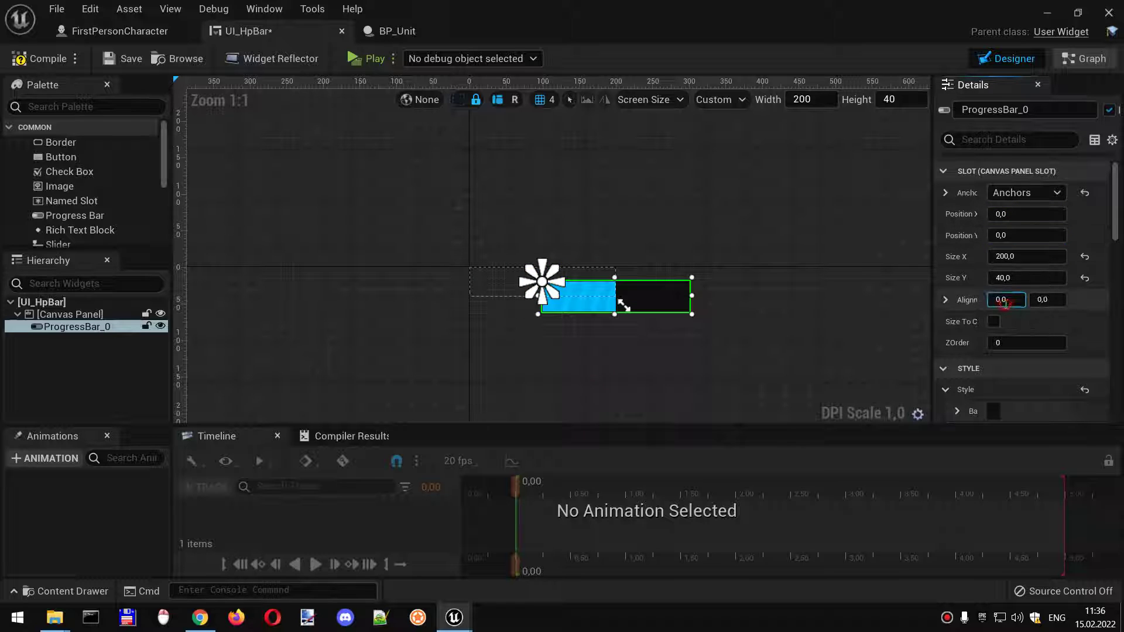
pyautogui.write(',5')
pyautogui.press('Return')
pyautogui.click(1046, 300)
pyautogui.write('0')
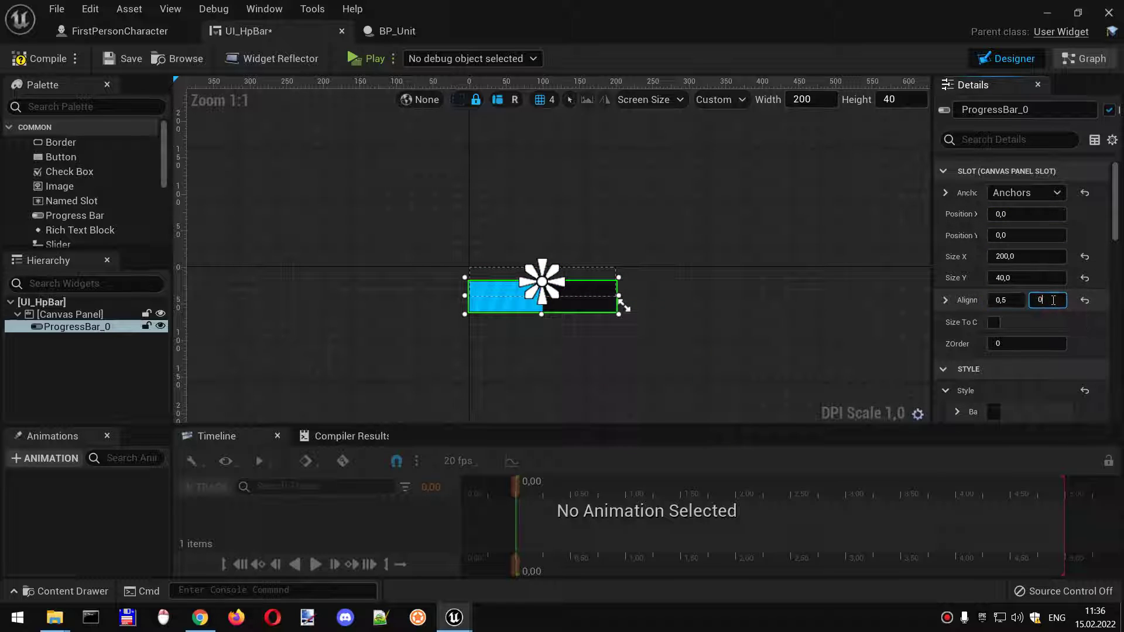
pyautogui.write(',5')
pyautogui.press('Return')
pyautogui.click(48, 58)
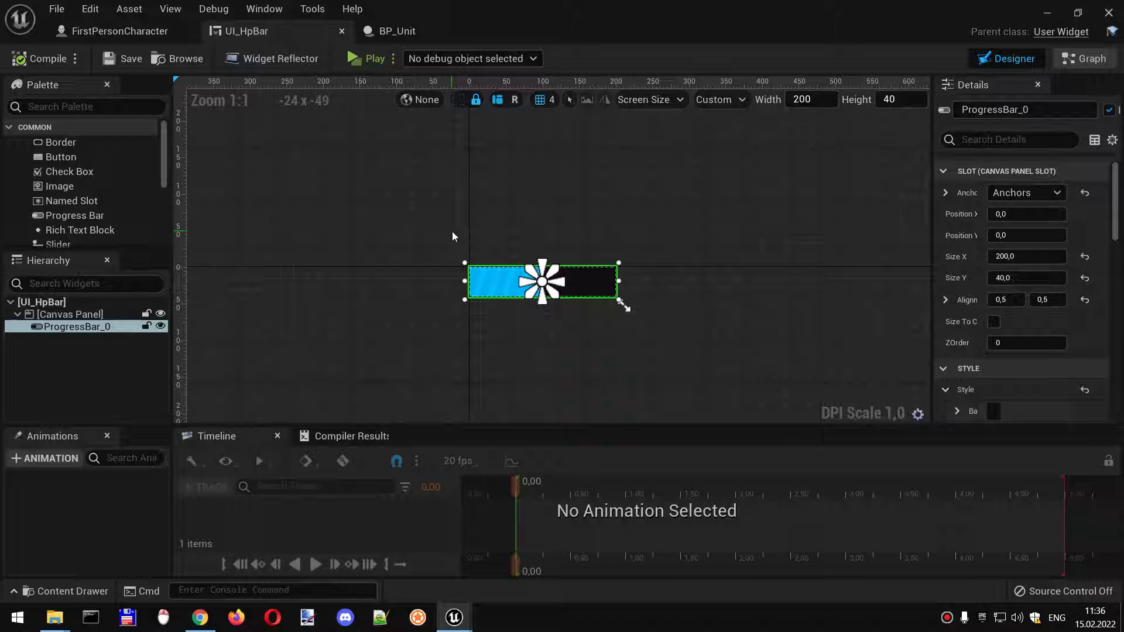
# Launch a game preview to check the bar and exit it.
pyautogui.click(369, 58)
pyautogui.click(468, 169)
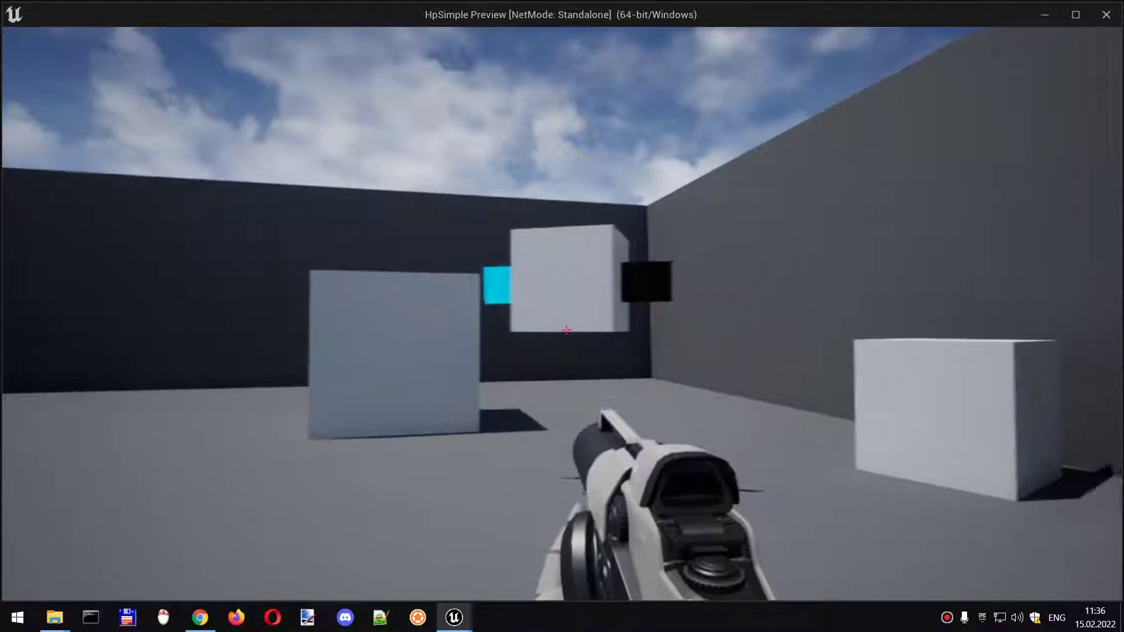
pyautogui.press('Escape')
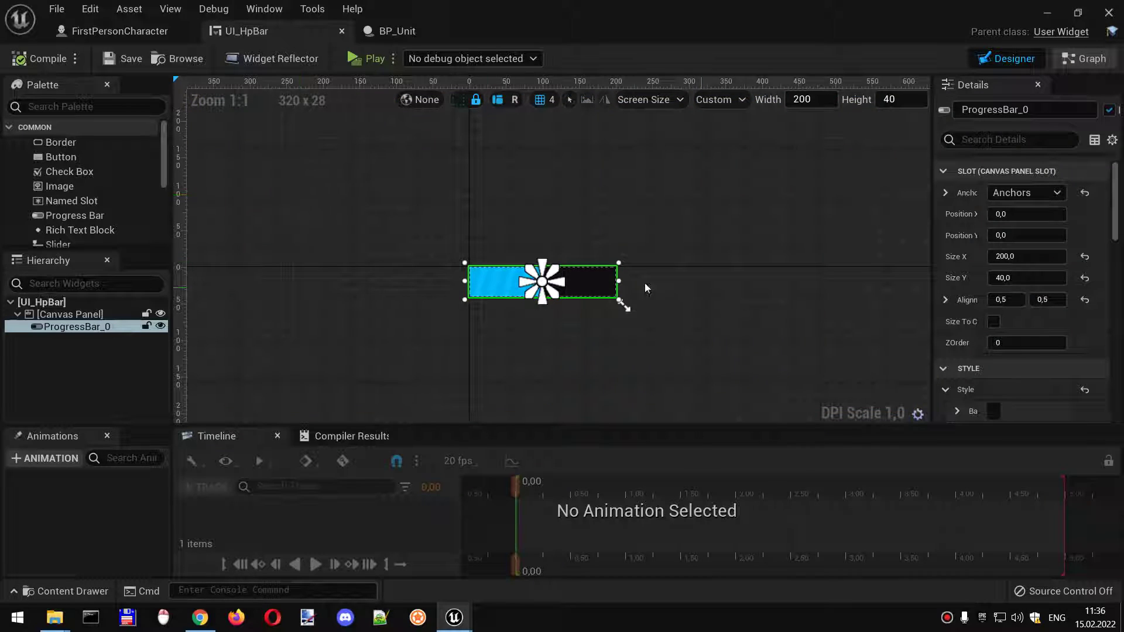
# In BP_Unit set the Widget's Pivot Y to 1.0 and Draw Size Y to 200, compile and launch a preview.
pyautogui.click(396, 31)
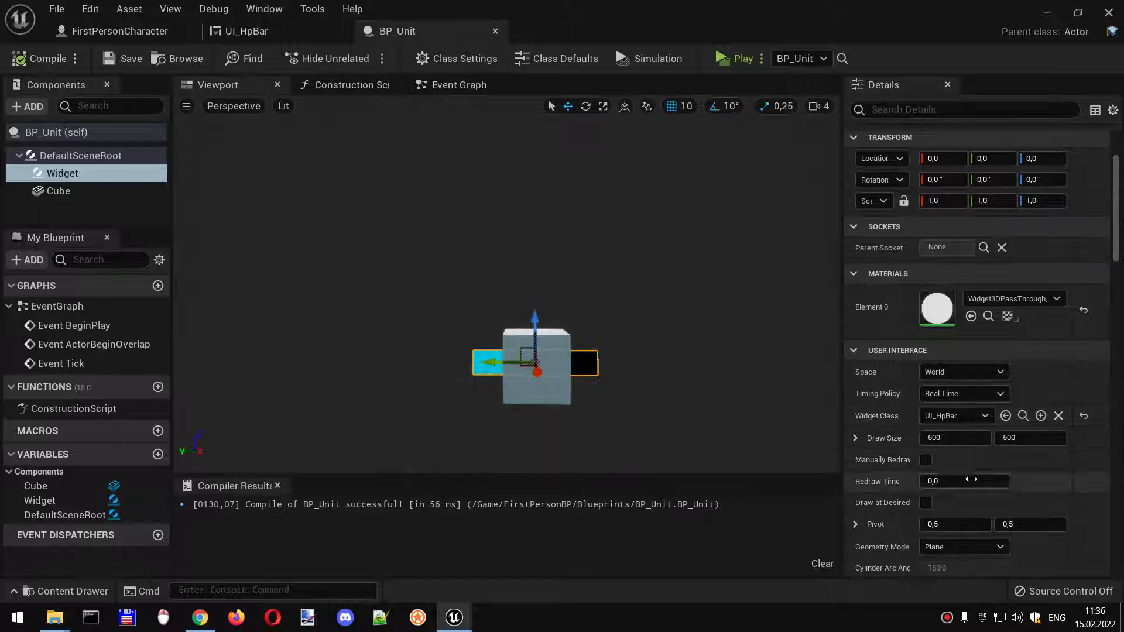
pyautogui.scroll(-2, 934, 388)
pyautogui.scroll(-2, 933, 388)
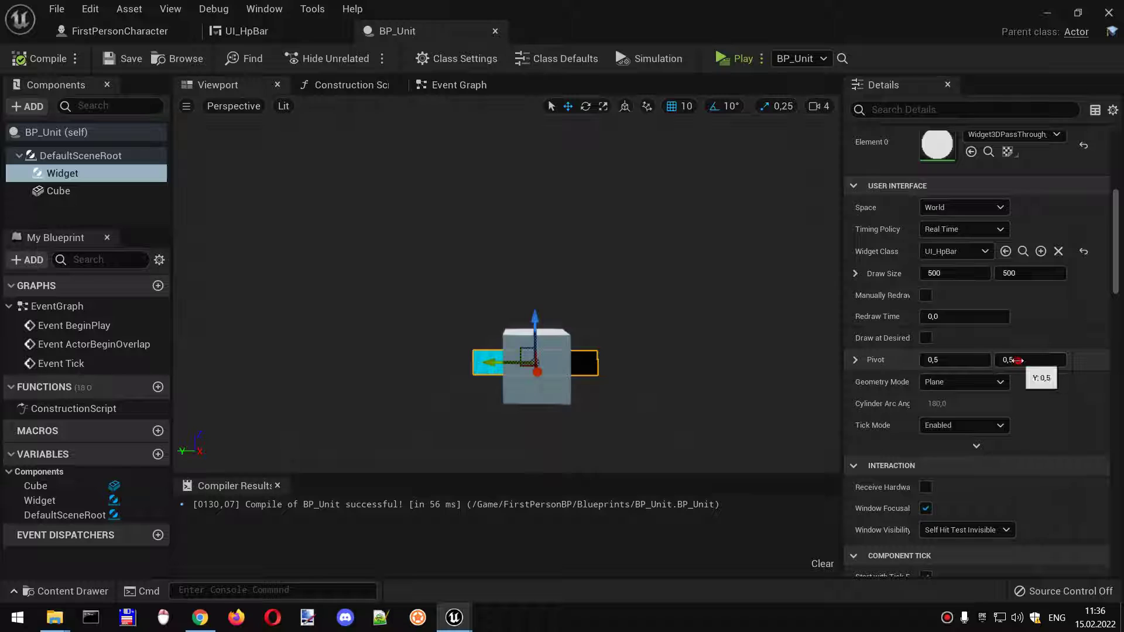
pyautogui.click(1019, 360)
pyautogui.write('1')
pyautogui.press('Return')
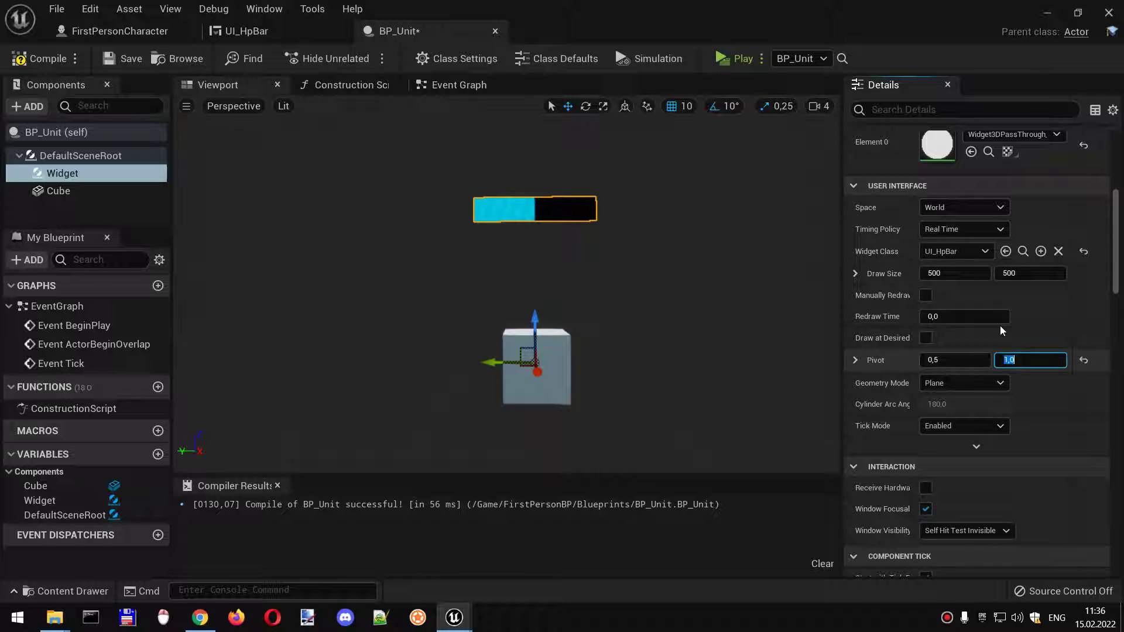
pyautogui.click(1020, 273)
pyautogui.write('200')
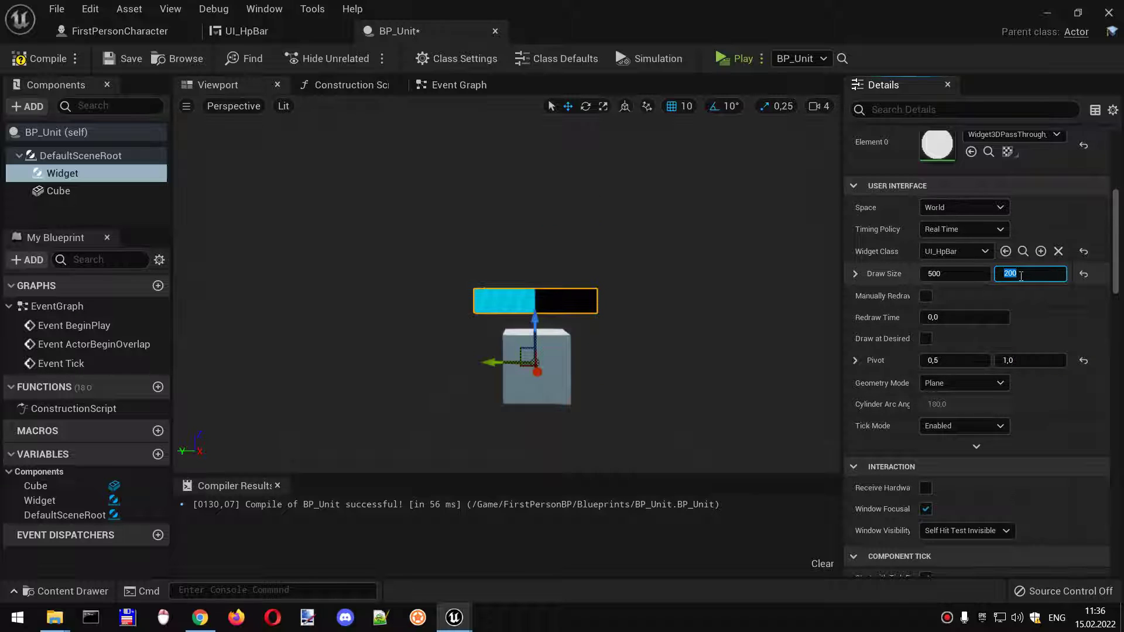
pyautogui.click(66, 54)
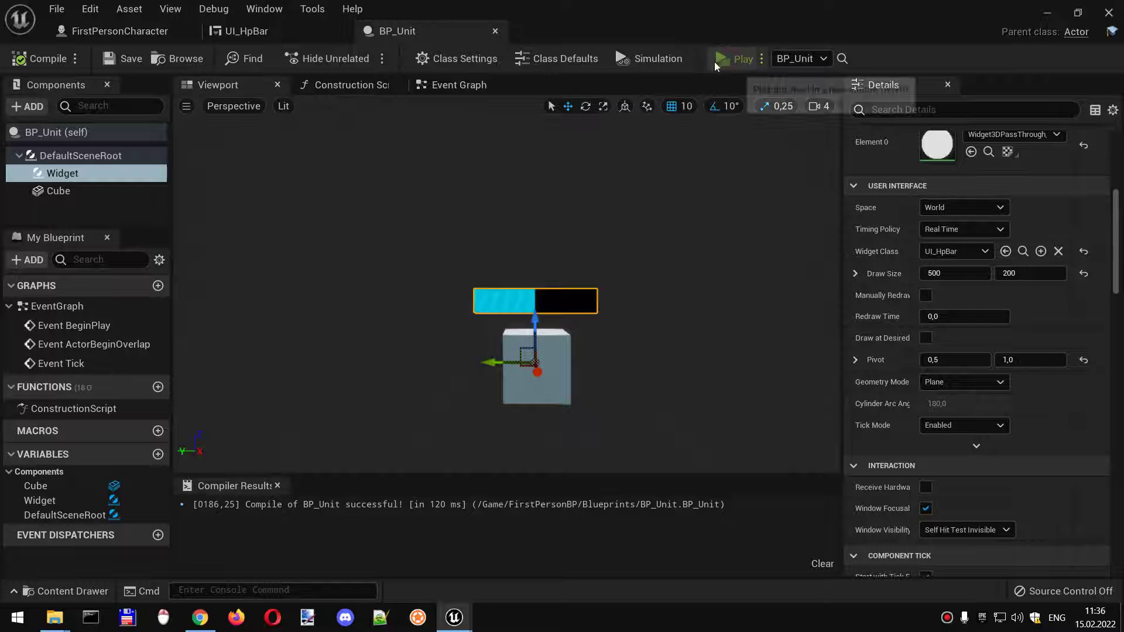
pyautogui.click(736, 59)
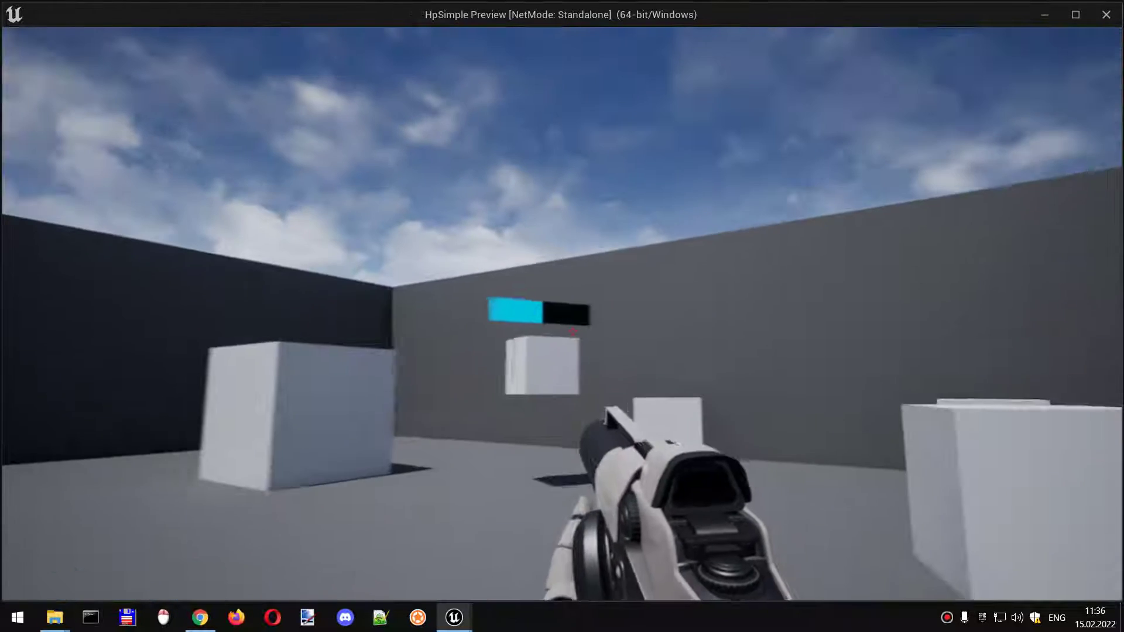
# Playtest by shooting the cubes and walking around to watch the HP bar, then exit.
pyautogui.click(562, 329)
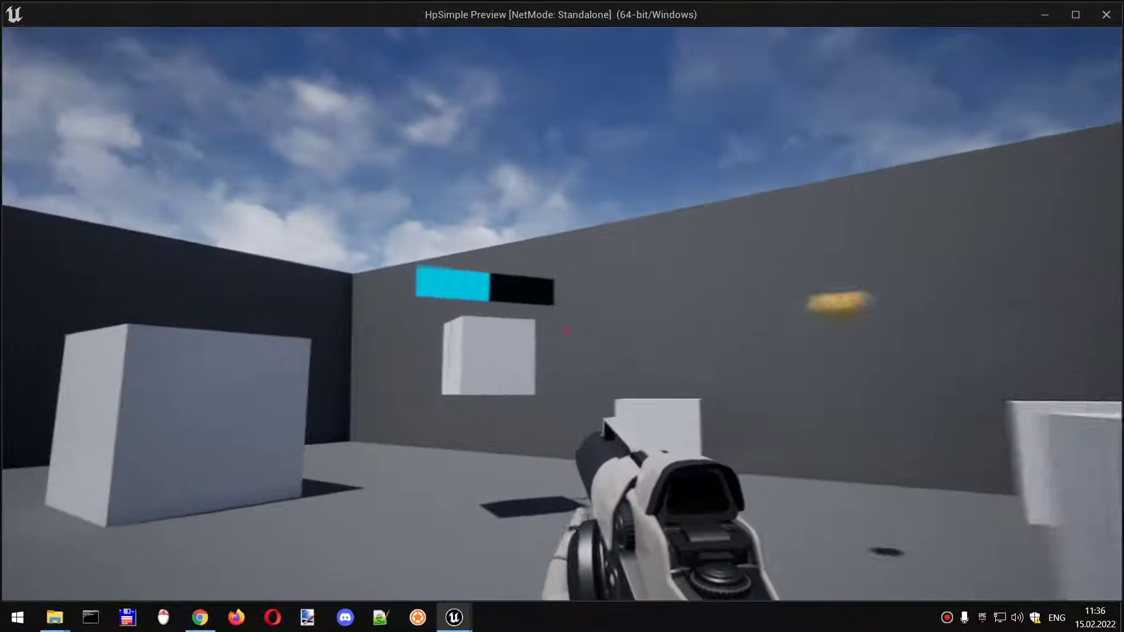
pyautogui.click(562, 329)
pyautogui.press('w')
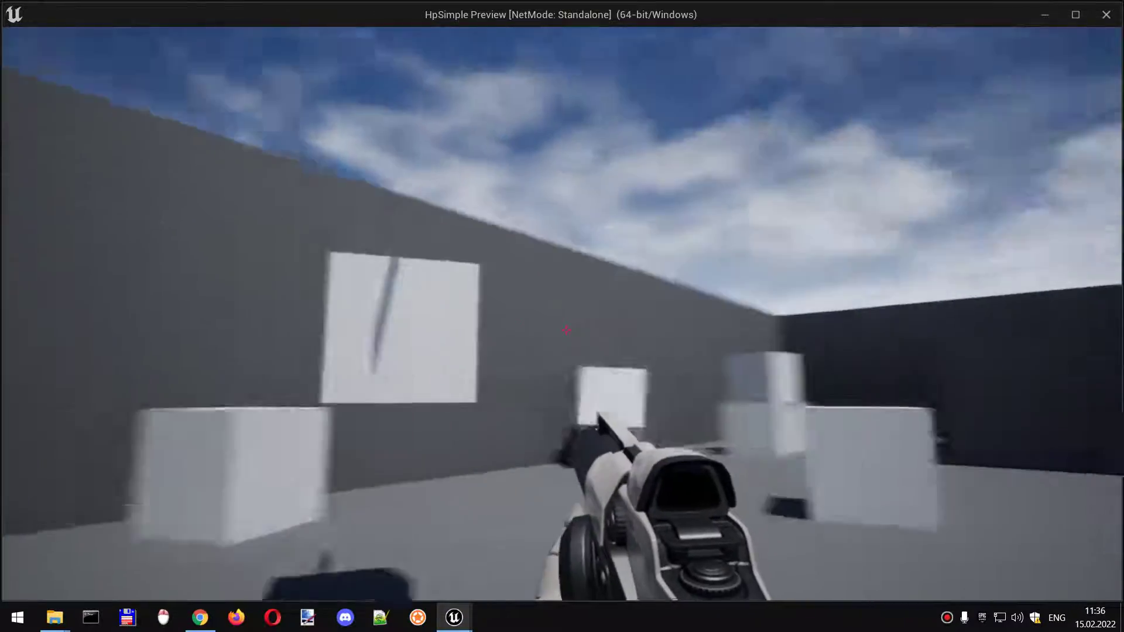
pyautogui.press('s')
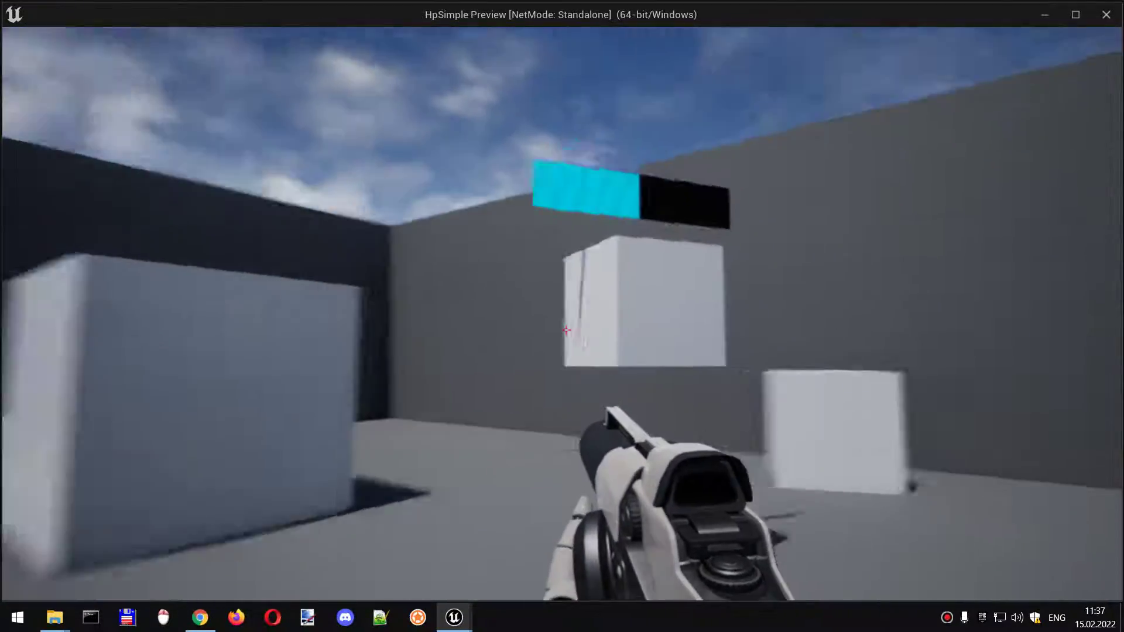
pyautogui.press('s')
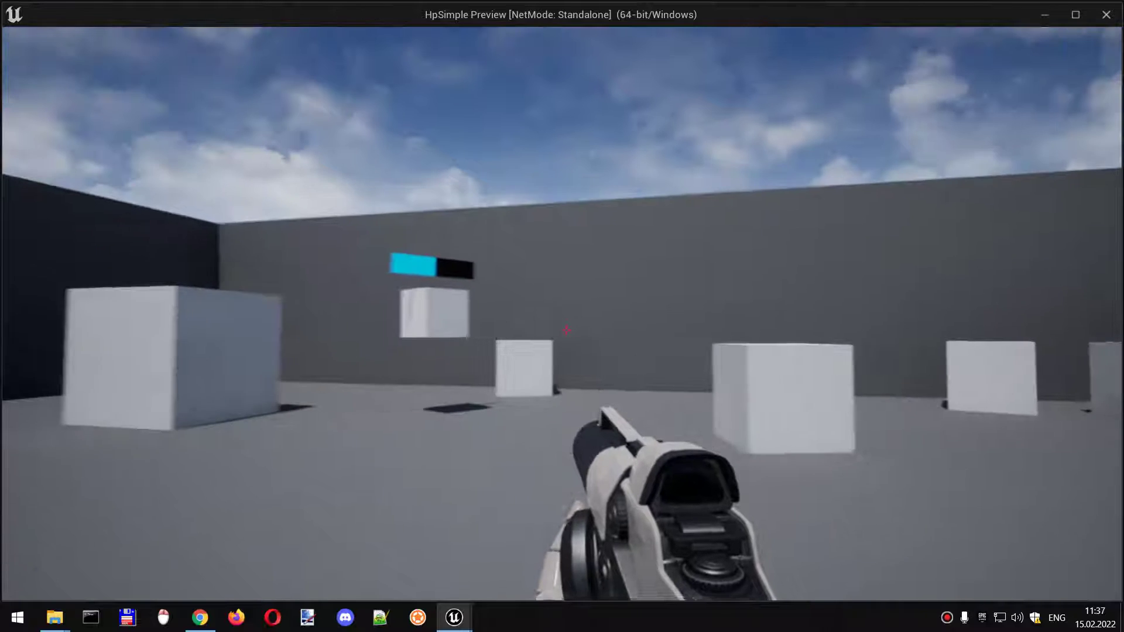
pyautogui.press('s')
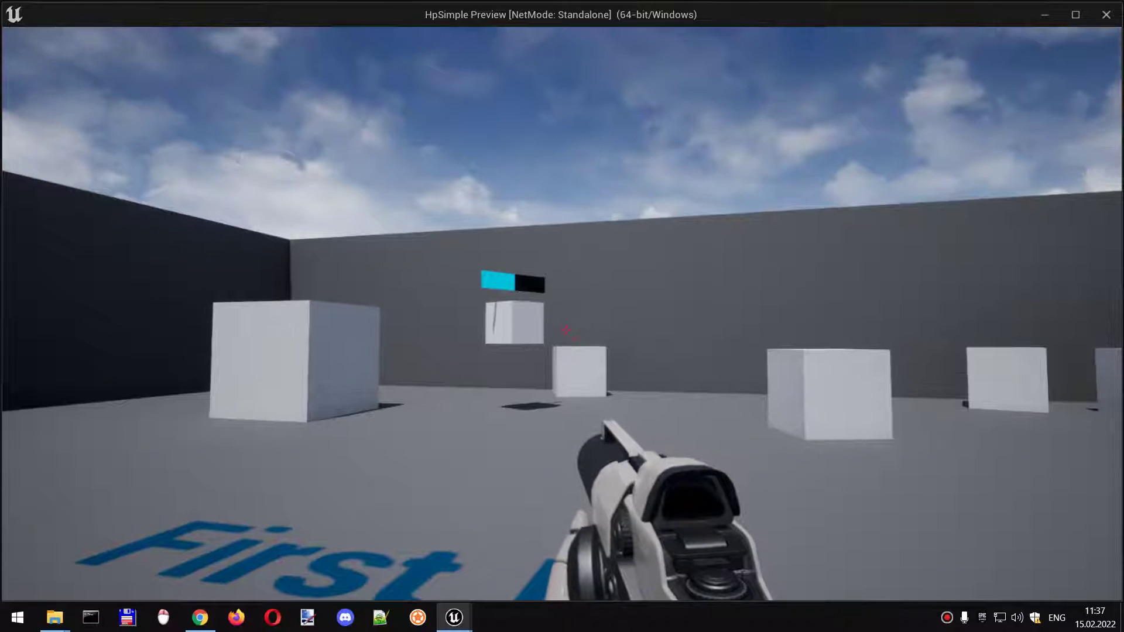
pyautogui.press('Escape')
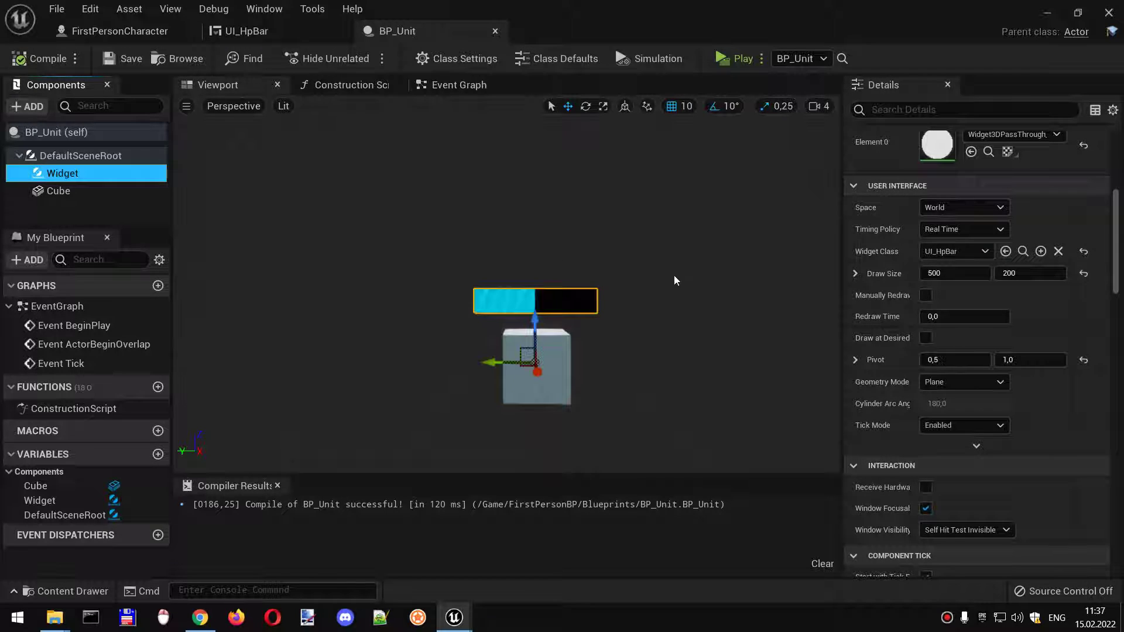
# Switch the Widget's Space to Screen, compile BP_Unit and start a new preview.
pyautogui.click(1002, 209)
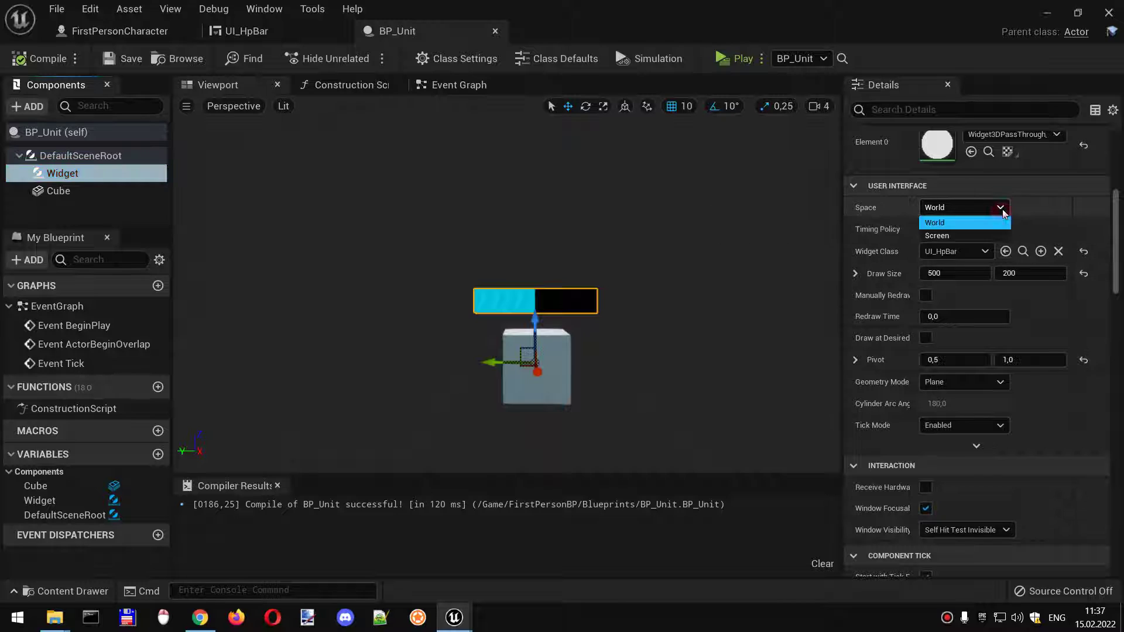
pyautogui.click(964, 208)
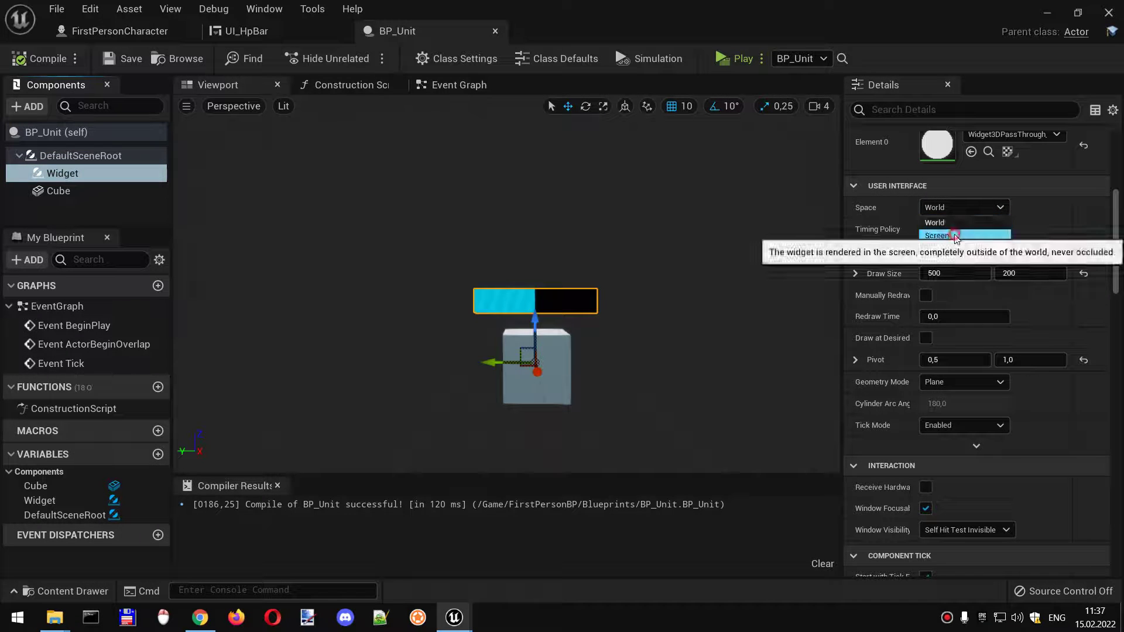
pyautogui.click(949, 237)
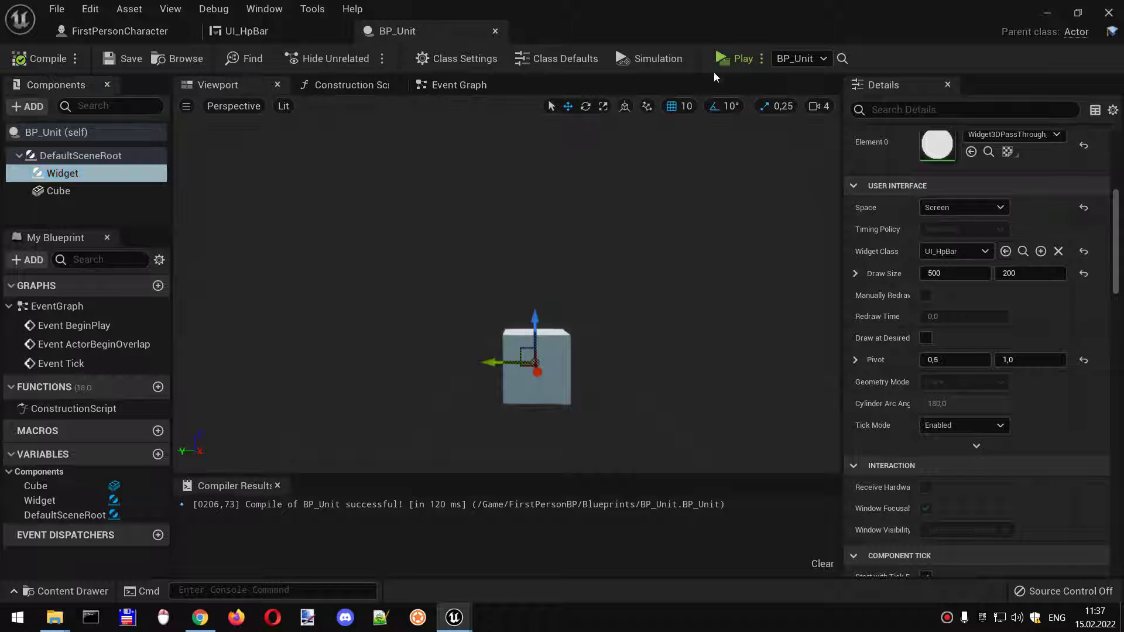
pyautogui.click(734, 58)
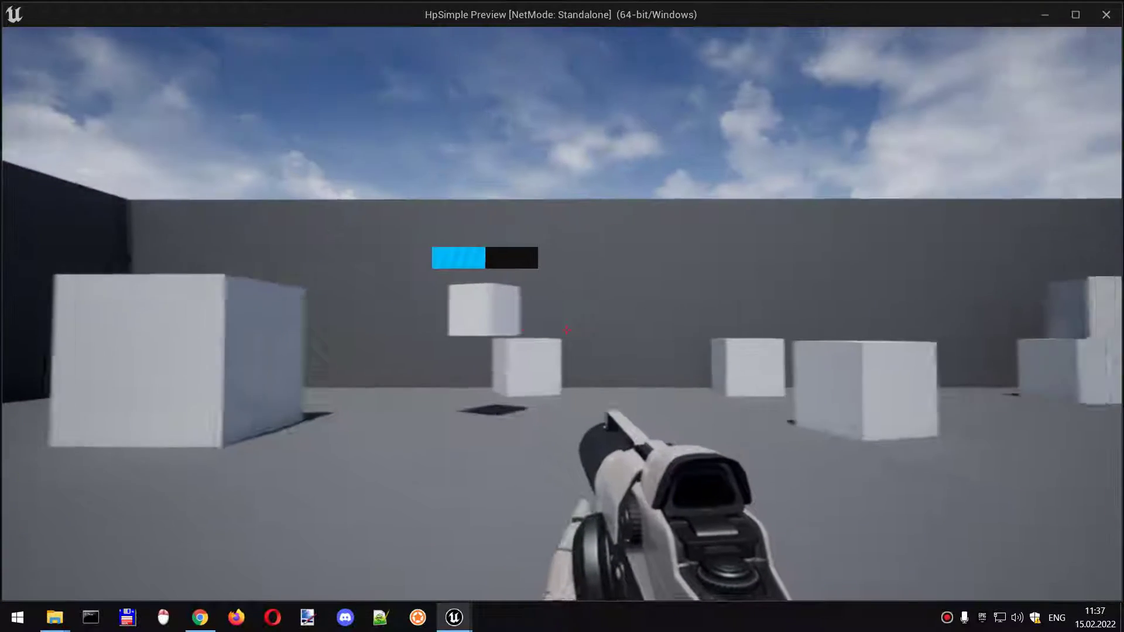
# Walk around the cubes checking the screen-space bar draws over the wall, then exit.
pyautogui.press('s')
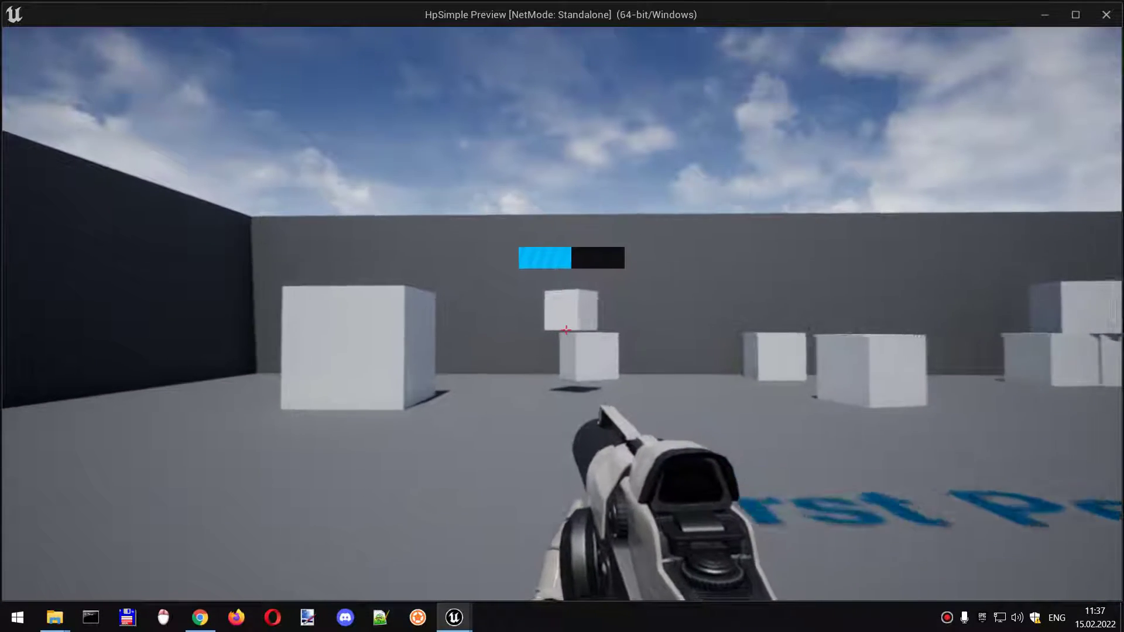
pyautogui.press('w')
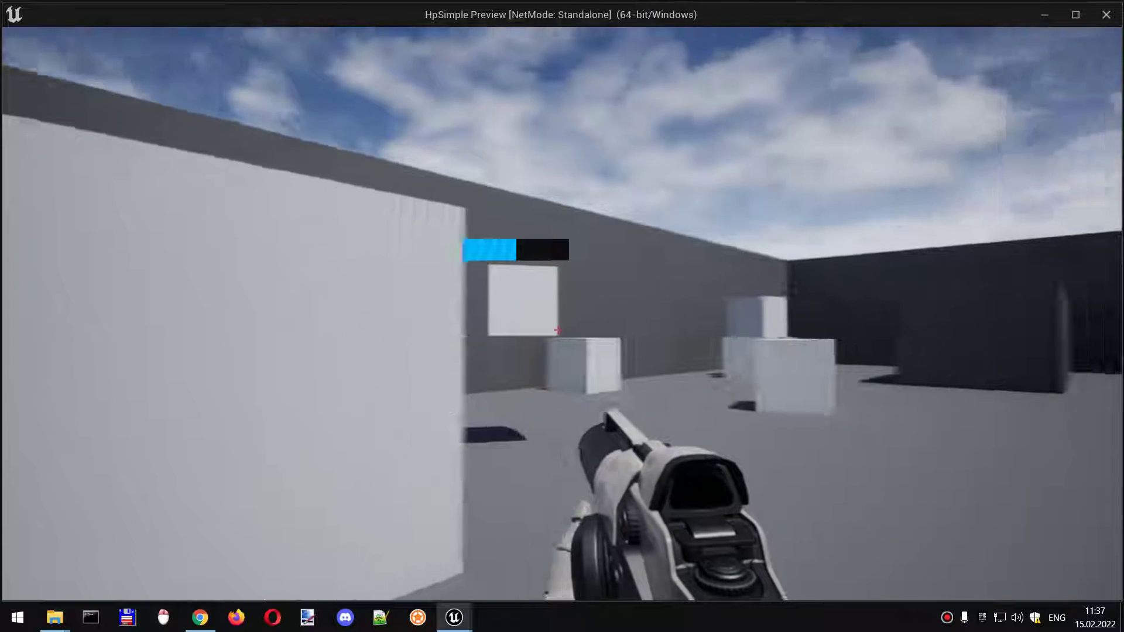
pyautogui.press('w')
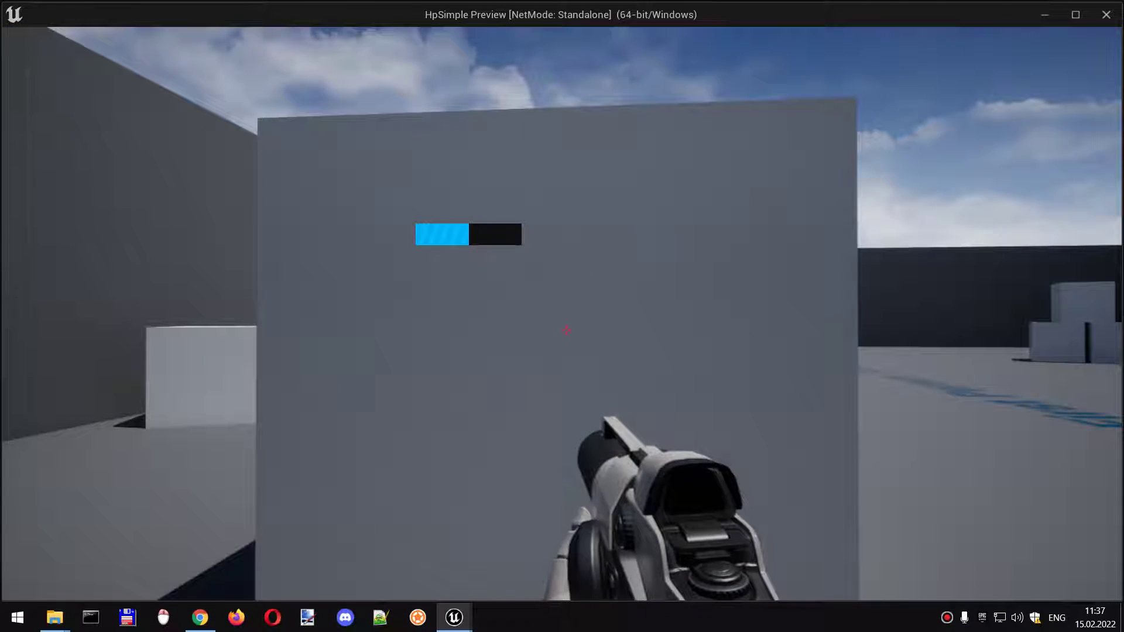
pyautogui.press('w')
pyautogui.press('w')
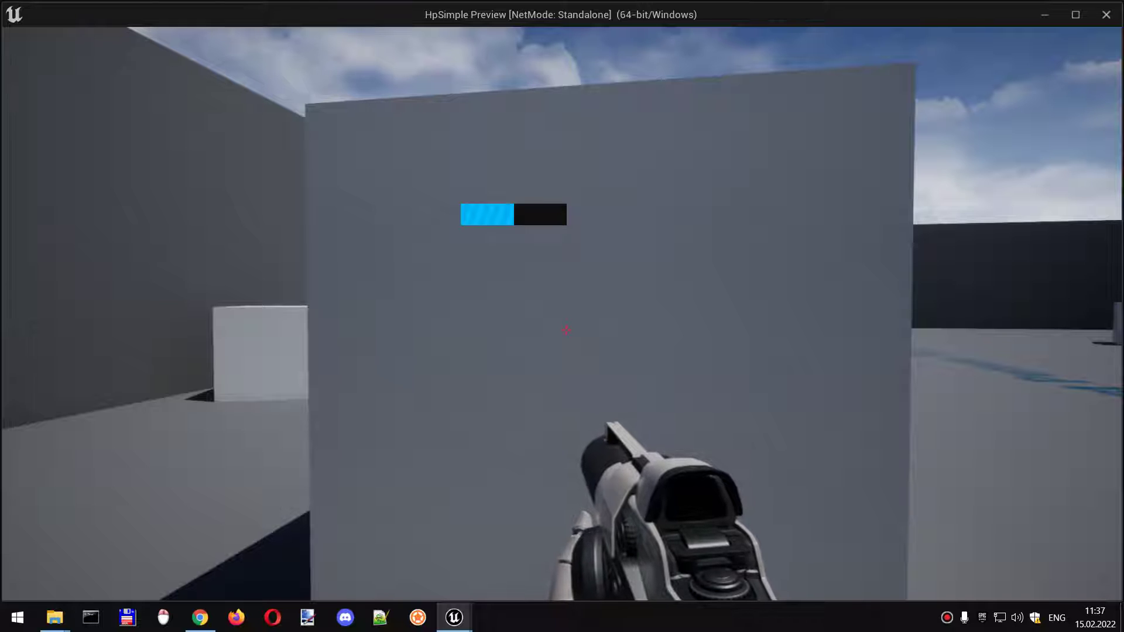
pyautogui.press('w')
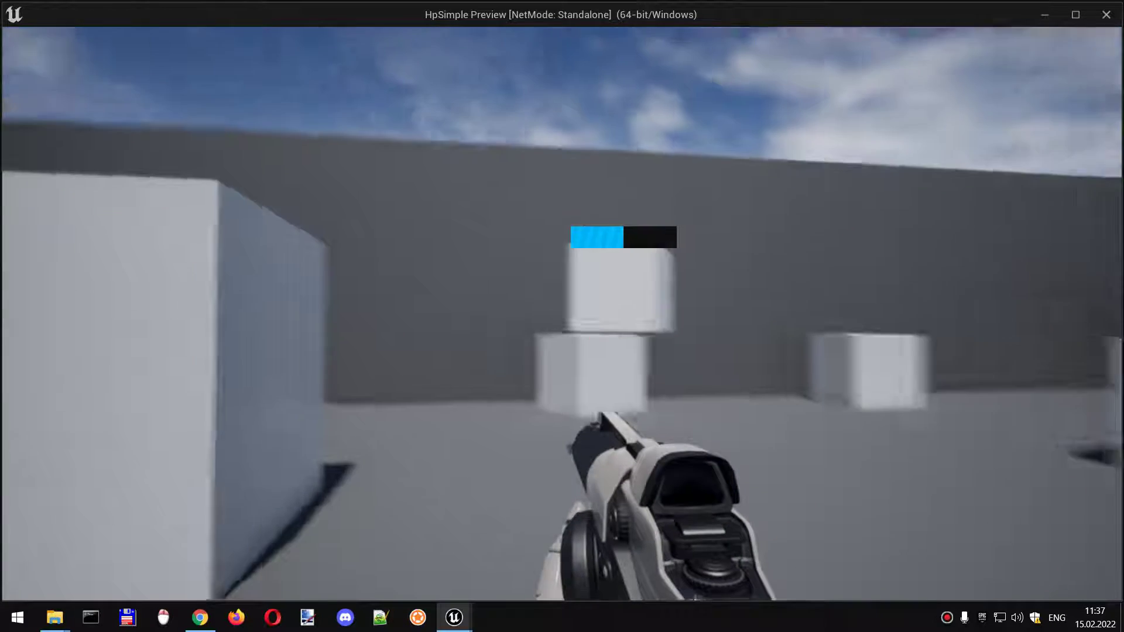
pyautogui.press('Escape')
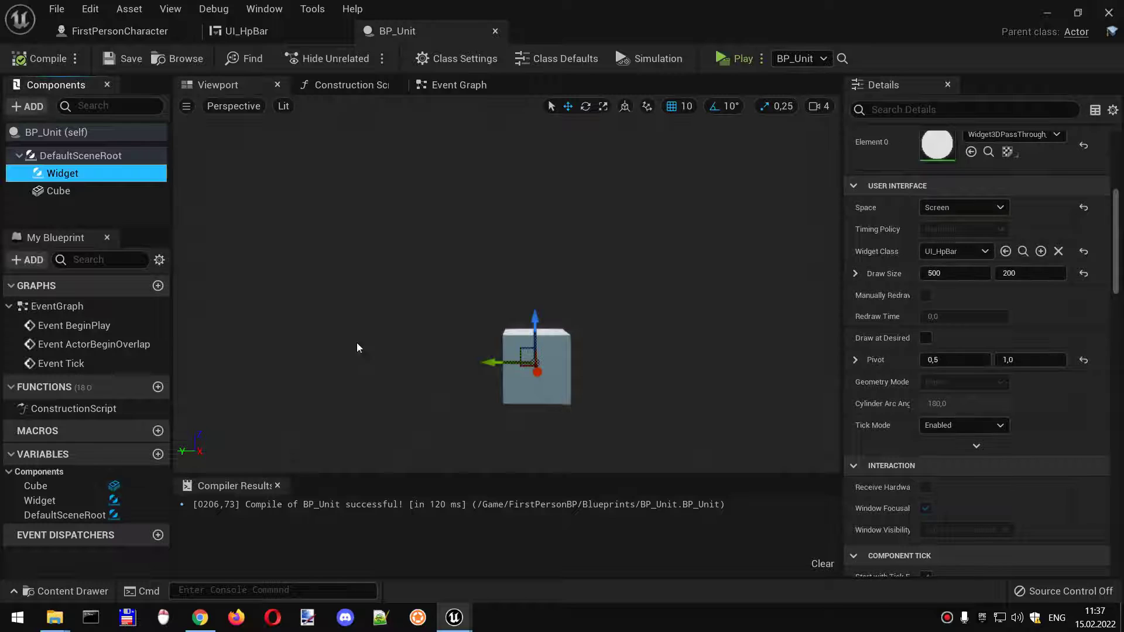
# Set the Widget's Space back to World, compile BP_Unit and start a test session.
pyautogui.click(991, 209)
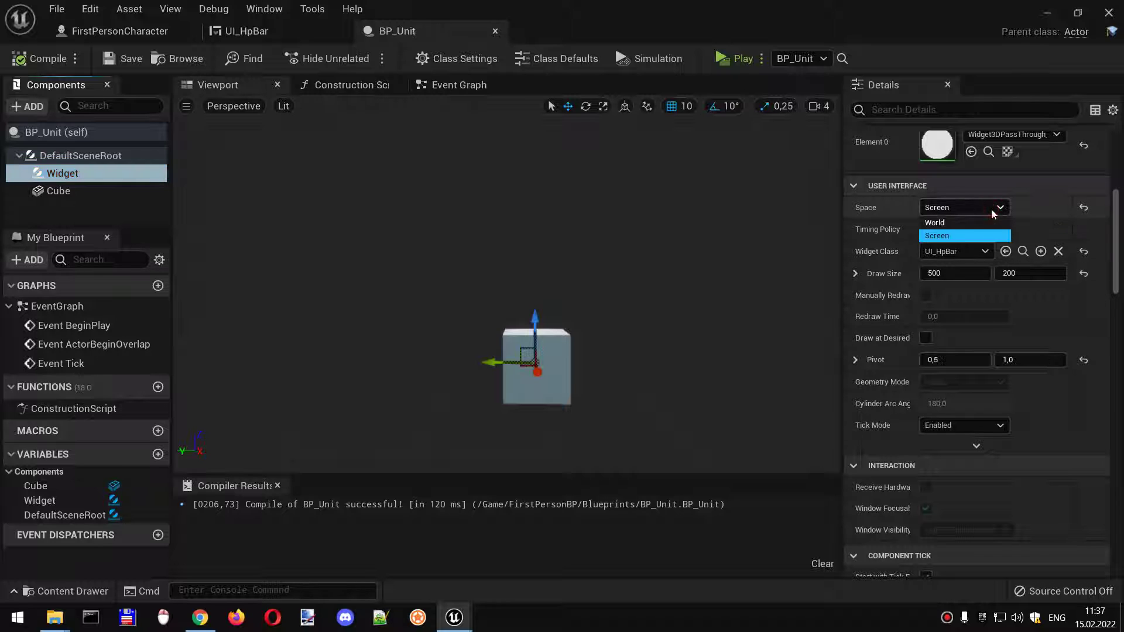
pyautogui.click(964, 226)
pyautogui.click(41, 61)
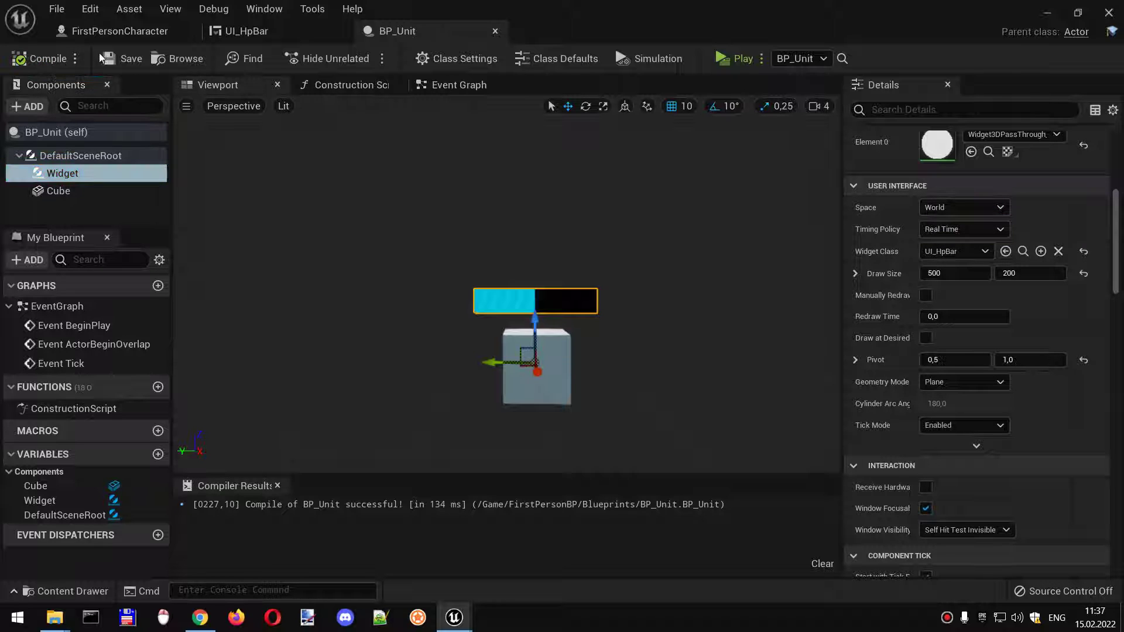
pyautogui.click(118, 60)
pyautogui.click(731, 57)
pyautogui.press('w')
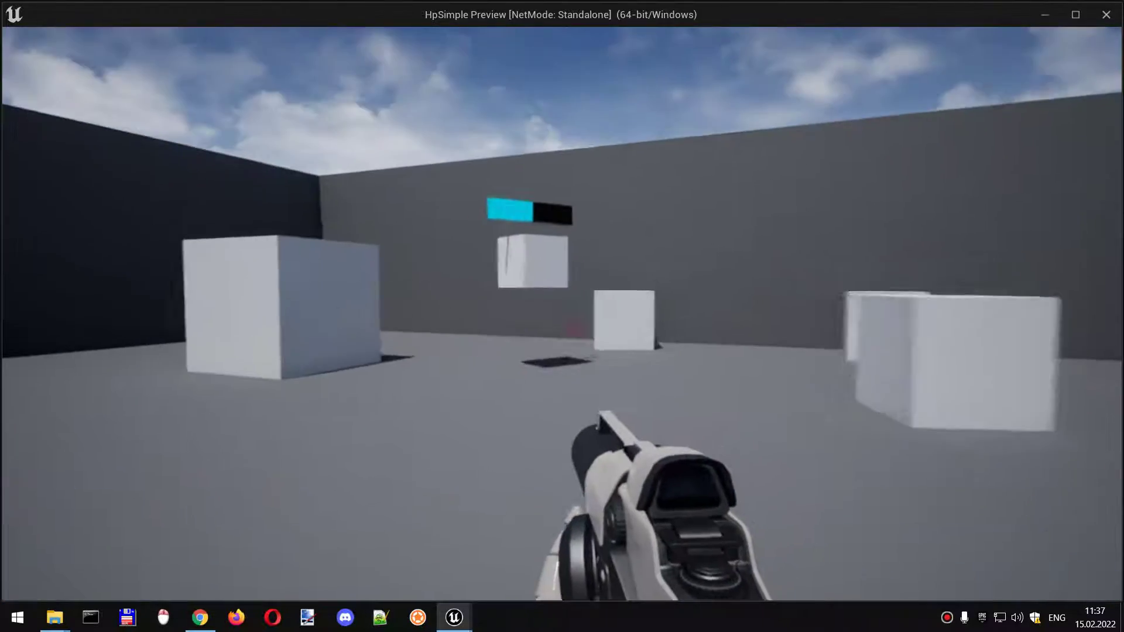
pyautogui.press('w')
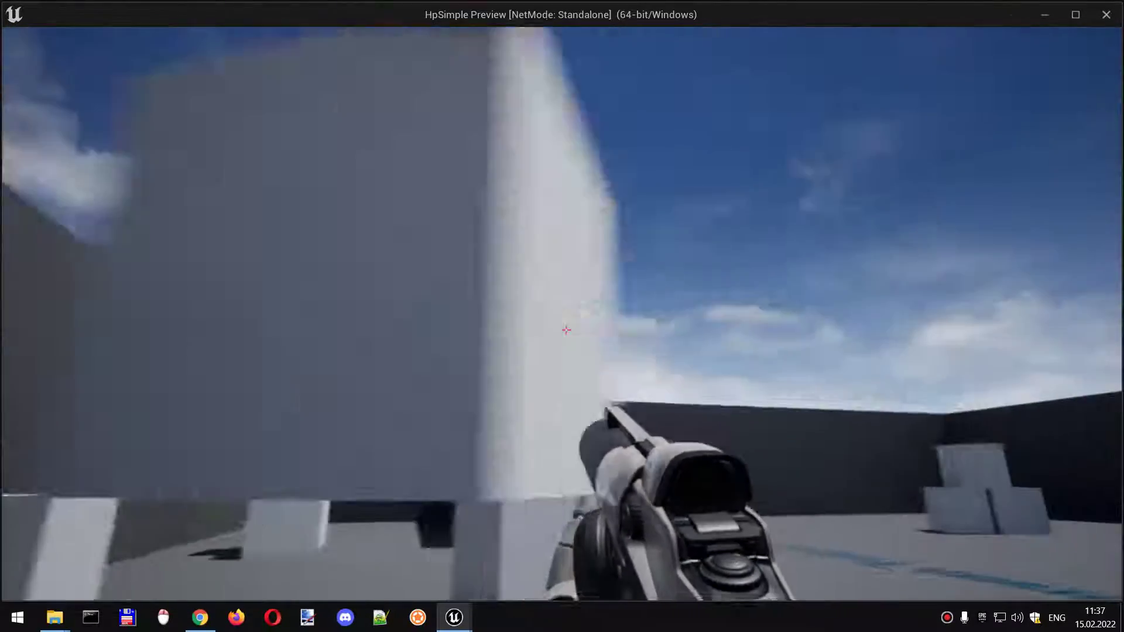
pyautogui.press('s')
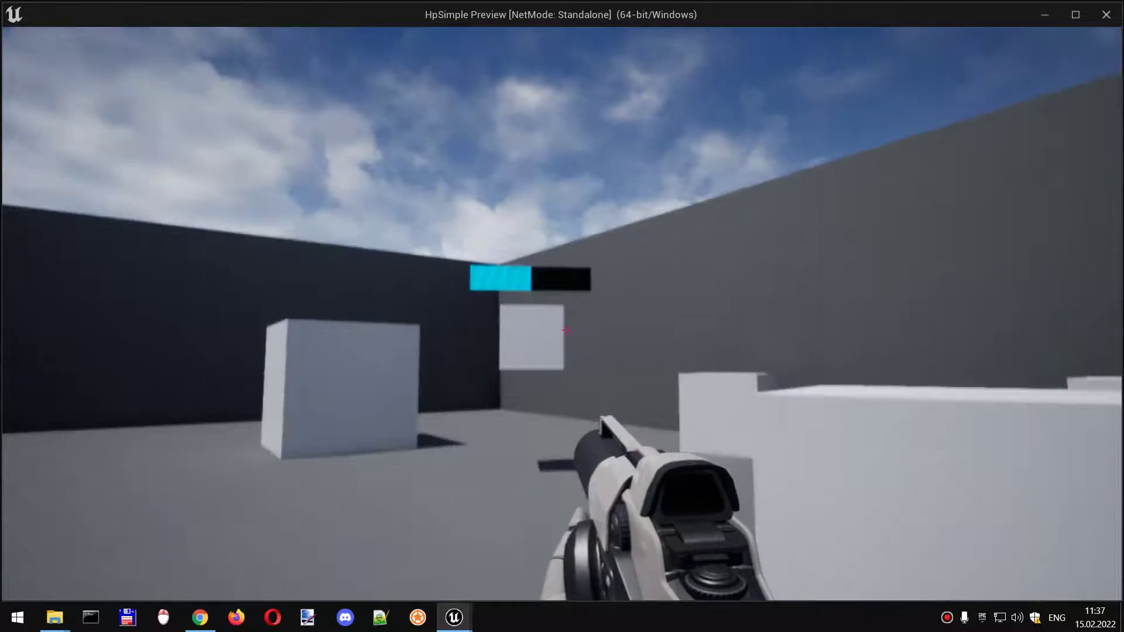
pyautogui.press('Escape')
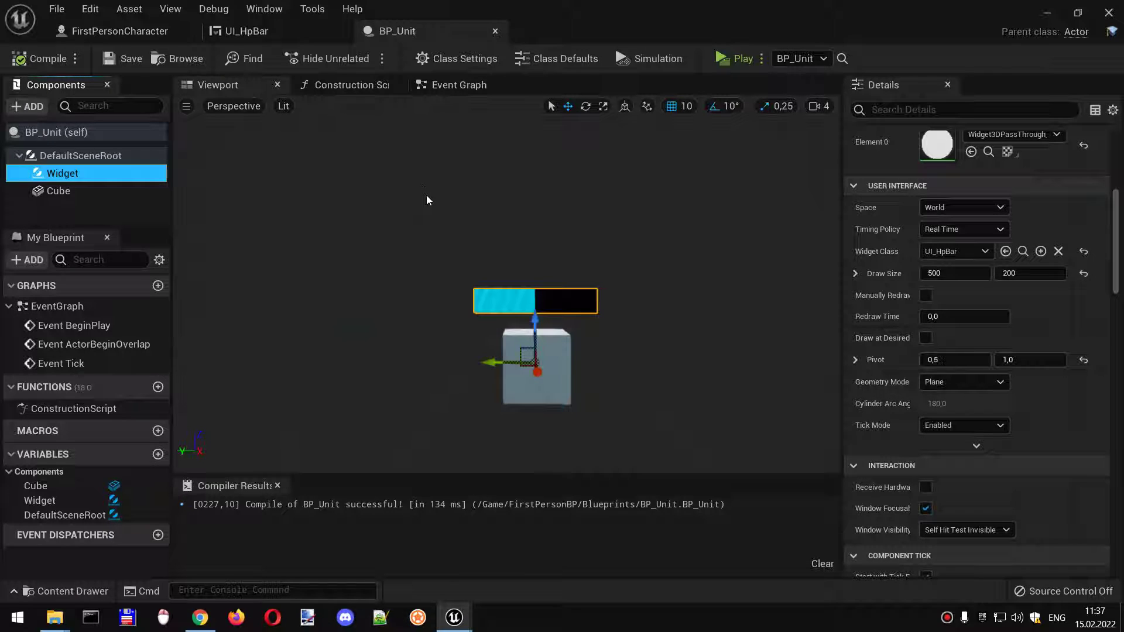
# In the Event Graph drop a Widget component reference into empty graph space.
pyautogui.click(459, 85)
pyautogui.moveTo(466, 197)
pyautogui.mouseDown(button='right')
pyautogui.moveTo(472, 343)
pyautogui.moveTo(481, 306)
pyautogui.moveTo(566, 229)
pyautogui.mouseUp(button='right')
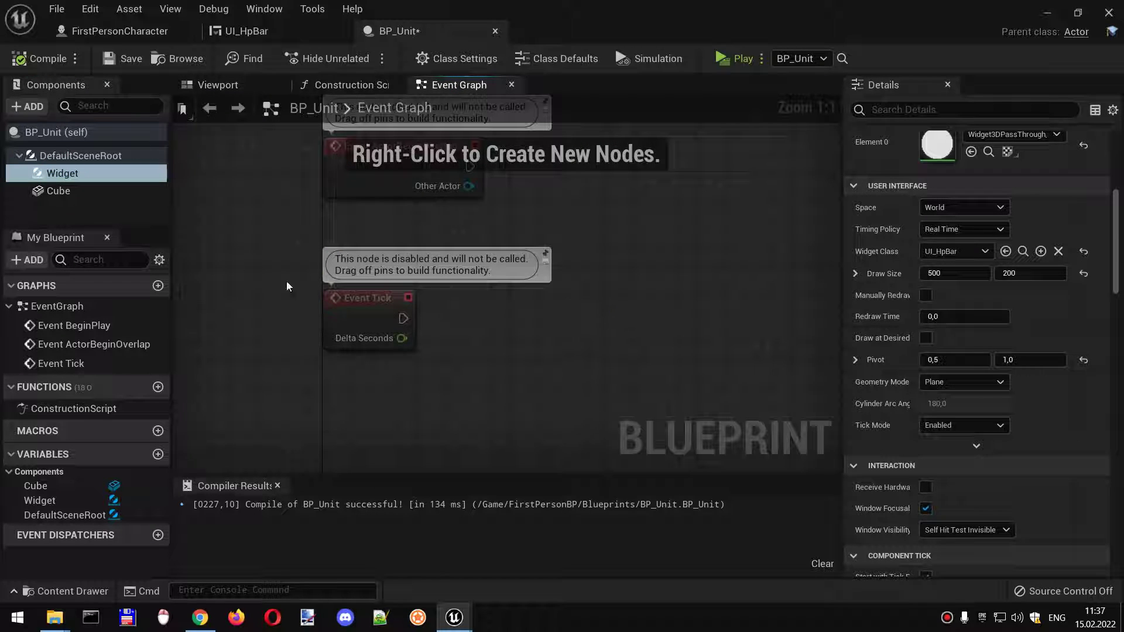
pyautogui.moveTo(101, 172); pyautogui.dragTo(462, 395)
pyautogui.click(498, 407)
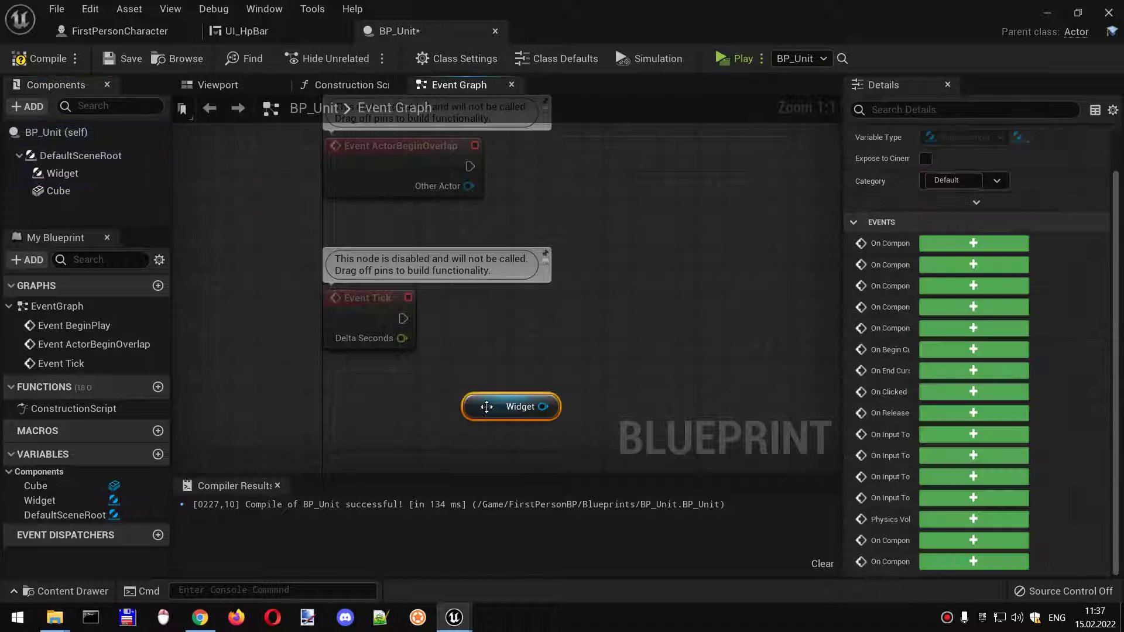
pyautogui.moveTo(536, 406); pyautogui.dragTo(502, 312, button='right')
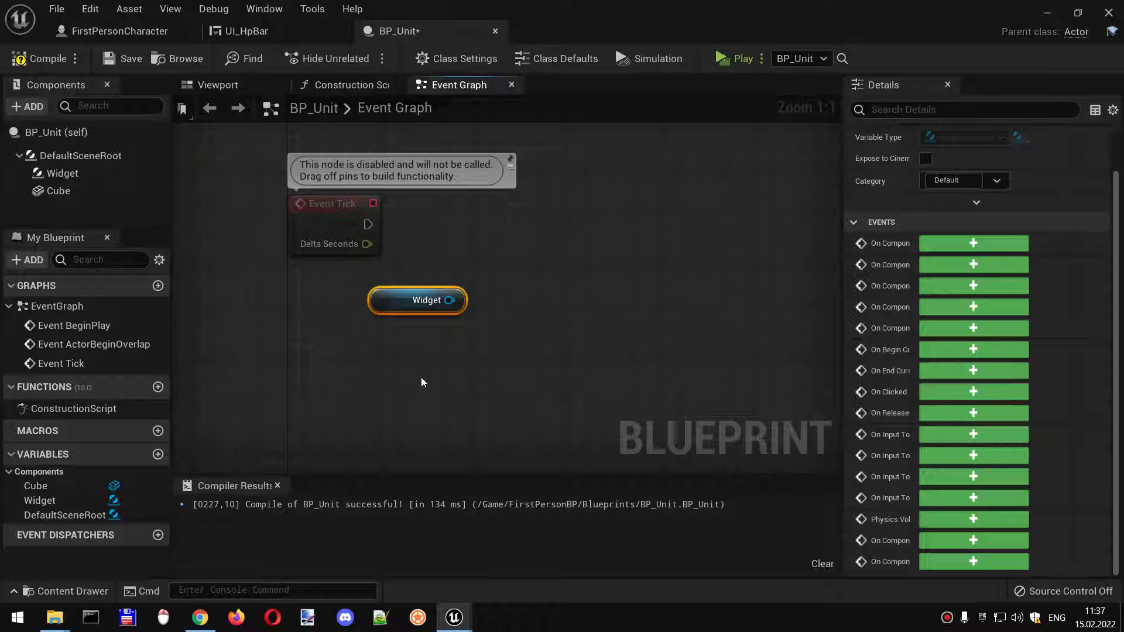
pyautogui.moveTo(421, 382); pyautogui.dragTo(410, 344, button='right')
# Add a Get Player Character node and position it below the Widget reference.
pyautogui.rightClick(409, 345)
pyautogui.write('get')
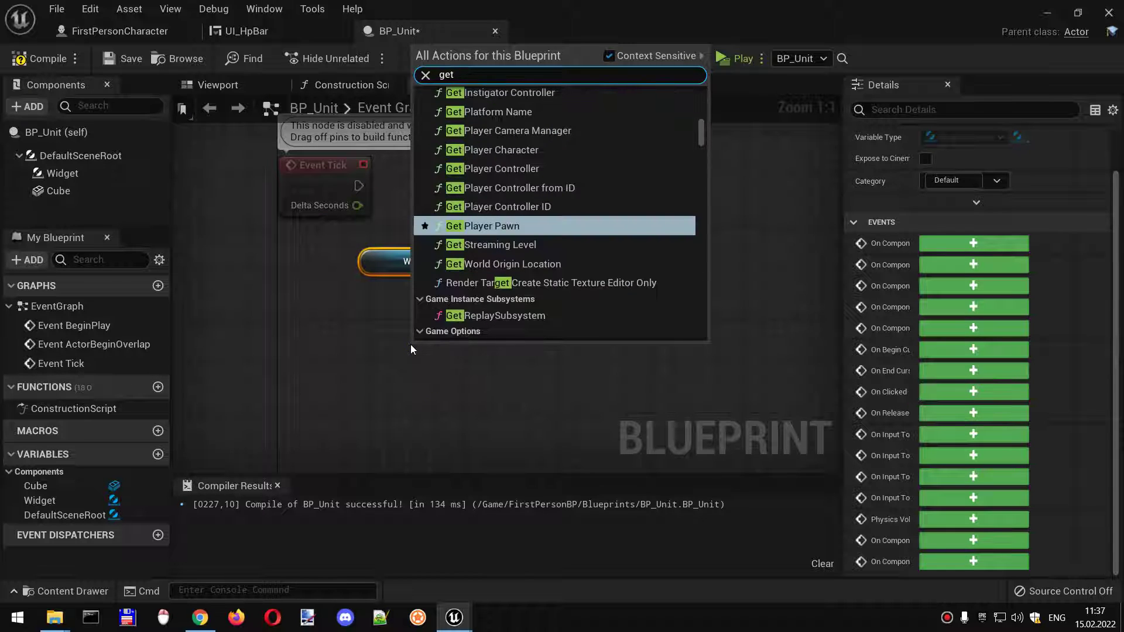
pyautogui.write(' play')
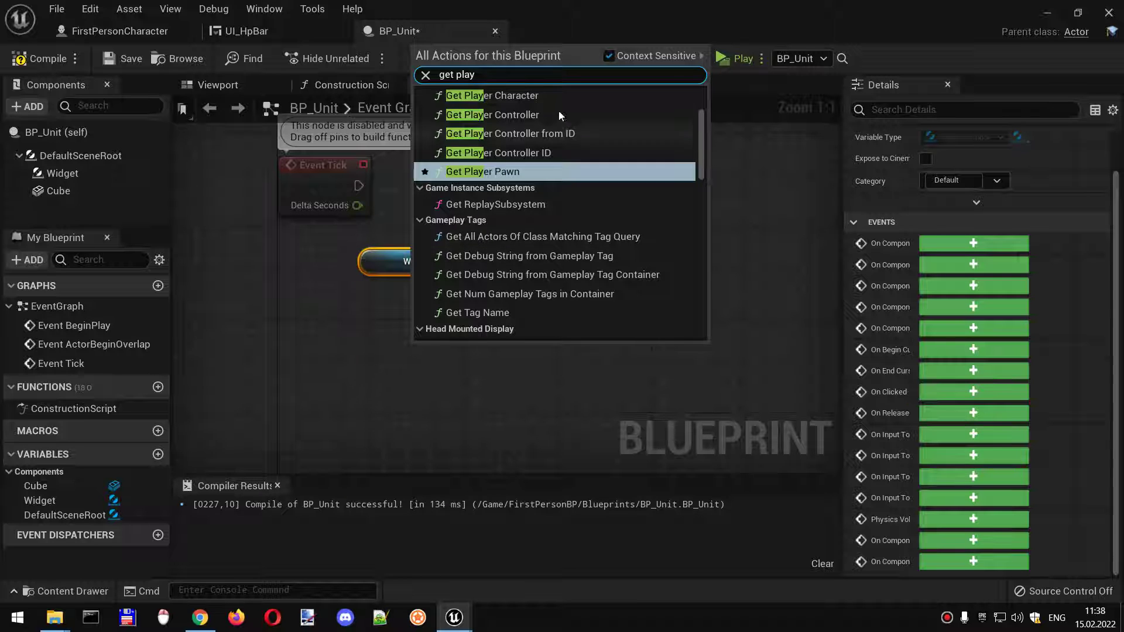
pyautogui.click(492, 95)
pyautogui.moveTo(512, 332); pyautogui.dragTo(486, 328, button='right')
pyautogui.moveTo(465, 347); pyautogui.dragTo(290, 335)
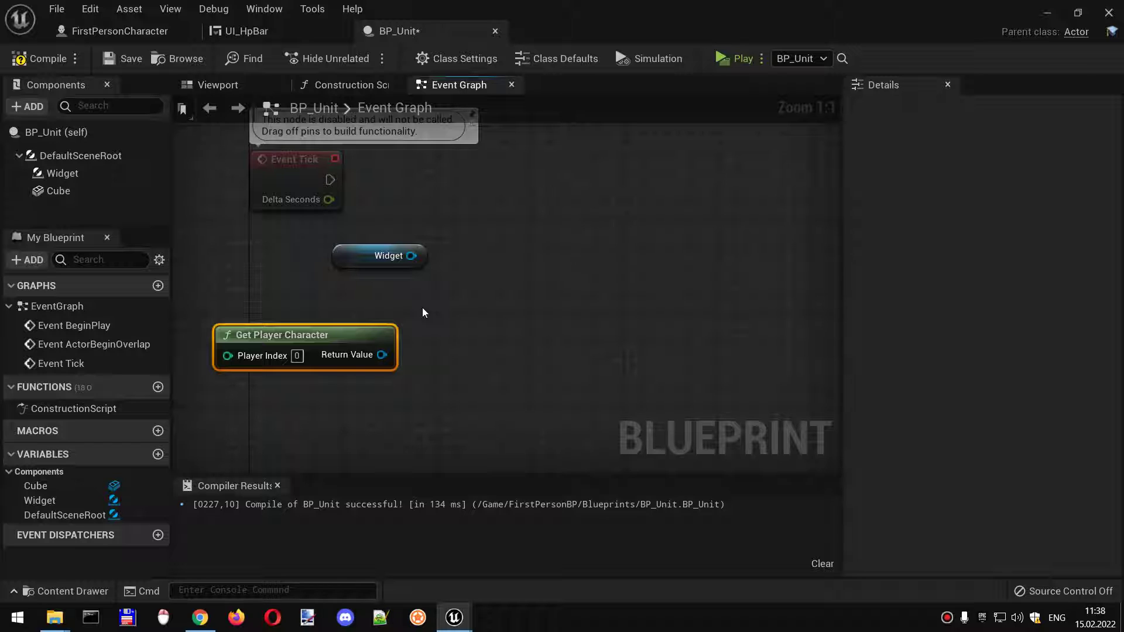
pyautogui.moveTo(433, 303); pyautogui.dragTo(399, 303, button='right')
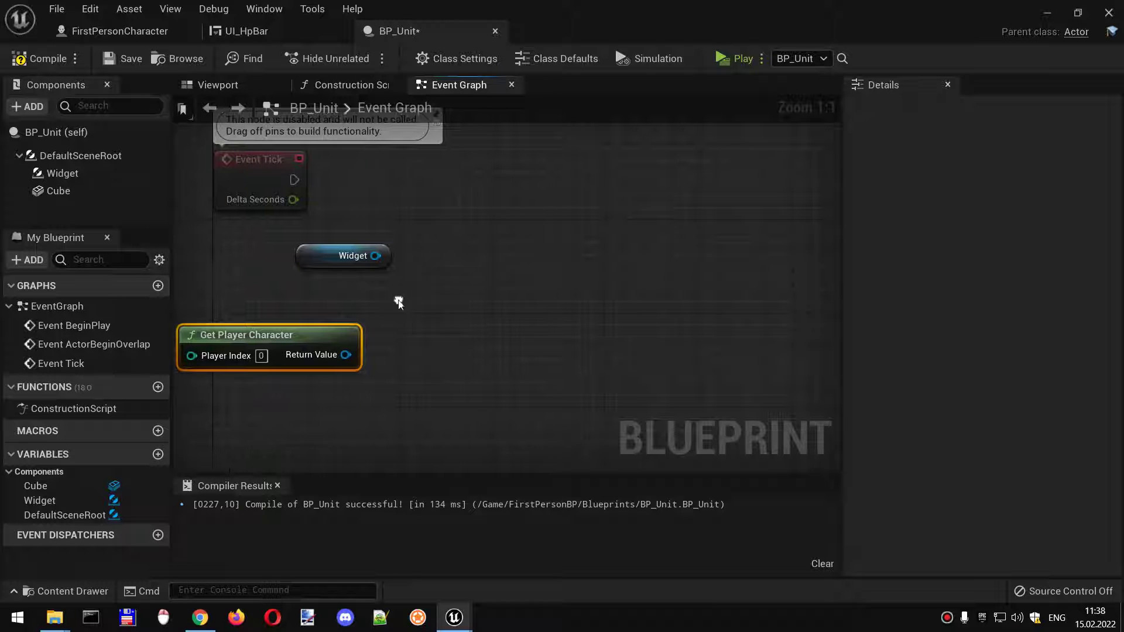
# Add GetWorldLocation from the Widget and GetActorLocation from the player character.
pyautogui.moveTo(263, 334); pyautogui.dragTo(276, 335)
pyautogui.moveTo(375, 256); pyautogui.dragTo(475, 282)
pyautogui.write('g')
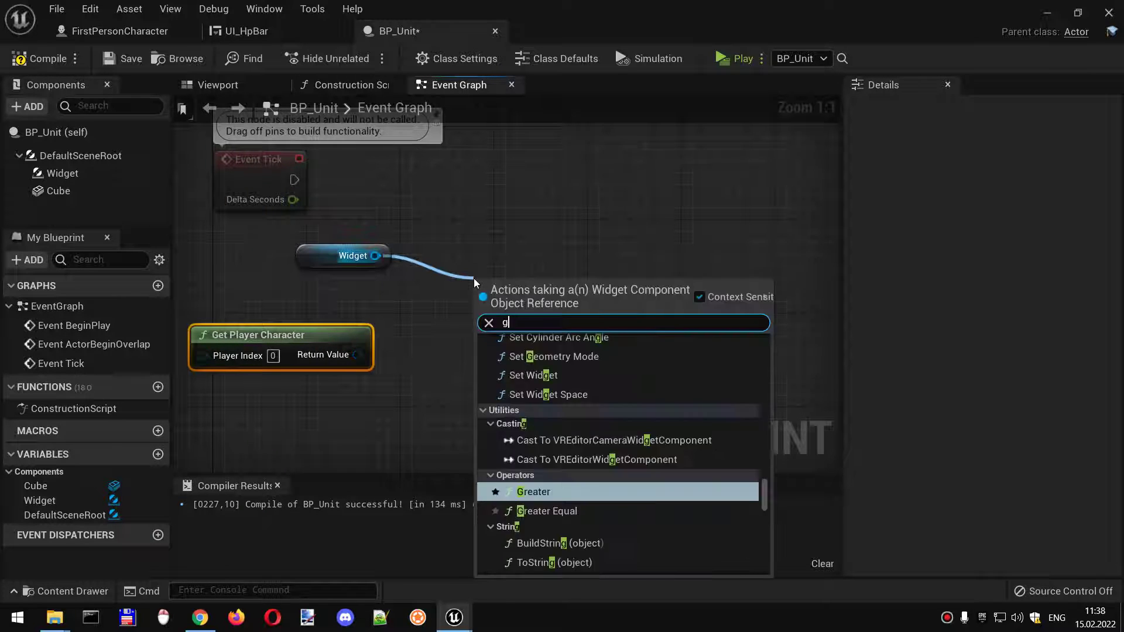
pyautogui.write('et location')
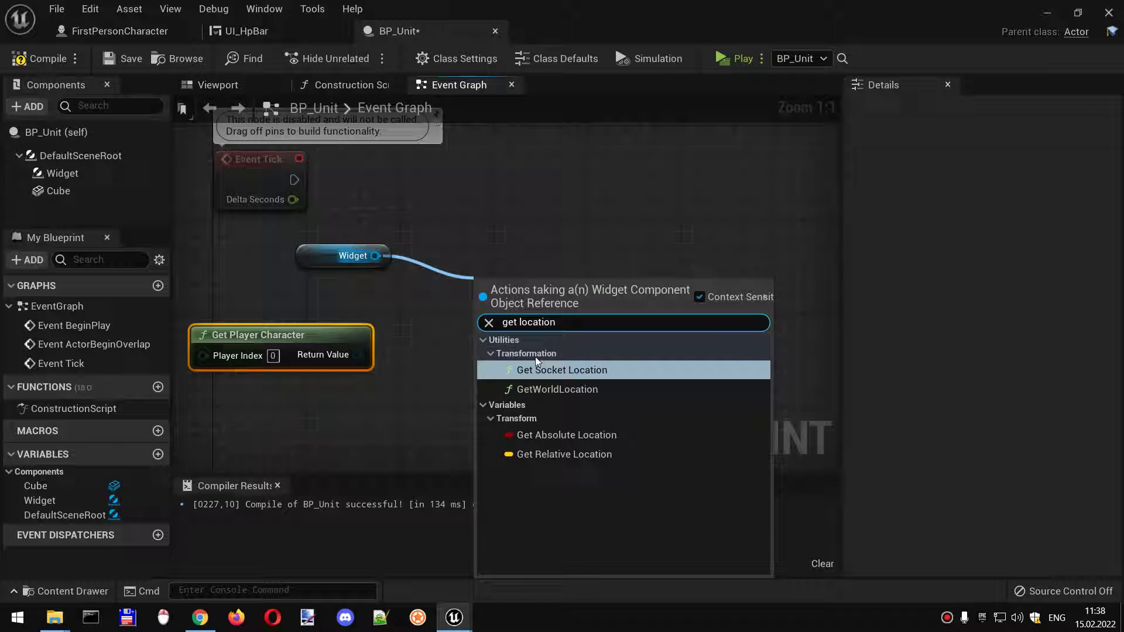
pyautogui.click(557, 389)
pyautogui.moveTo(357, 355); pyautogui.dragTo(447, 395)
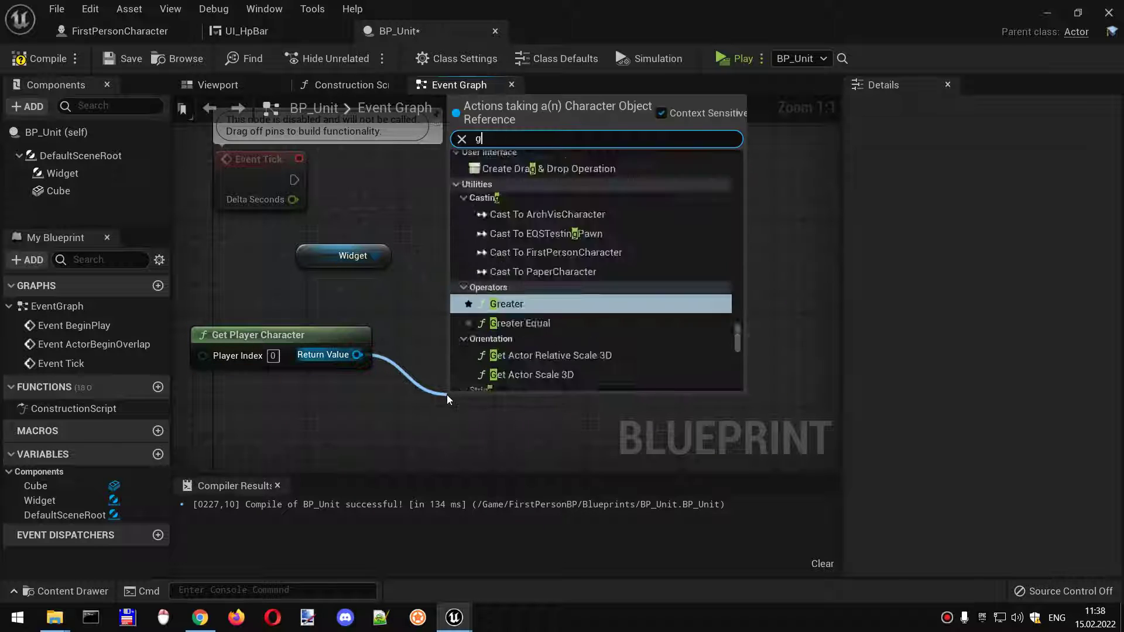
pyautogui.write('get location')
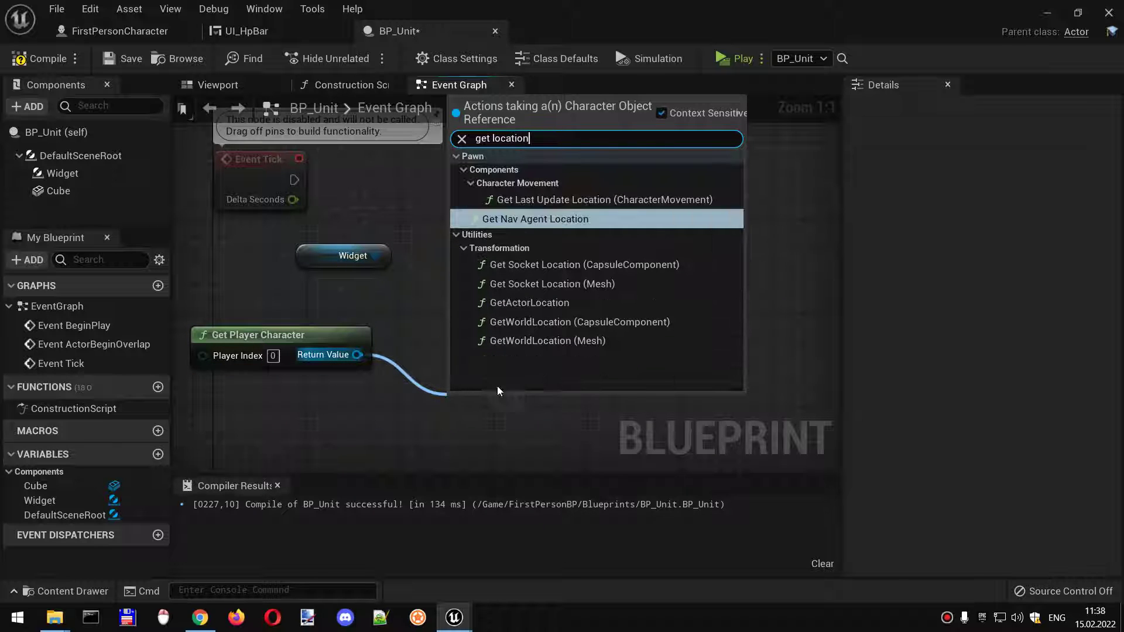
pyautogui.click(528, 304)
pyautogui.moveTo(554, 408); pyautogui.dragTo(575, 380)
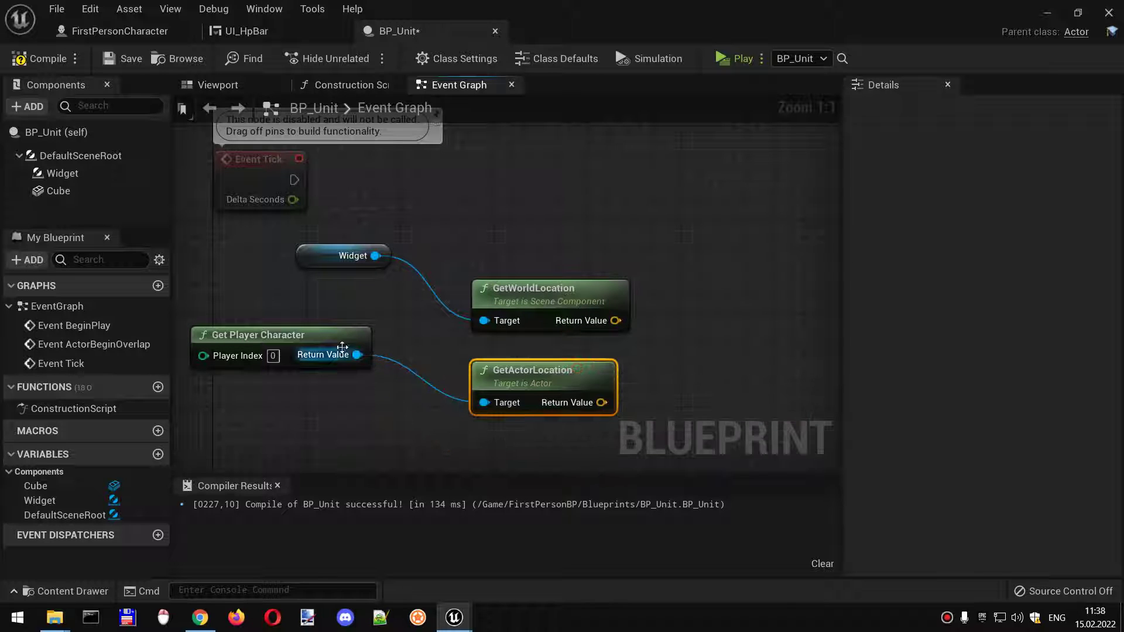
# Feed the widget location into a Find Look at Rotation node and duplicate the Widget reference.
pyautogui.click(263, 335)
pyautogui.moveTo(632, 333); pyautogui.dragTo(499, 316, button='right')
pyautogui.moveTo(481, 319); pyautogui.dragTo(532, 316)
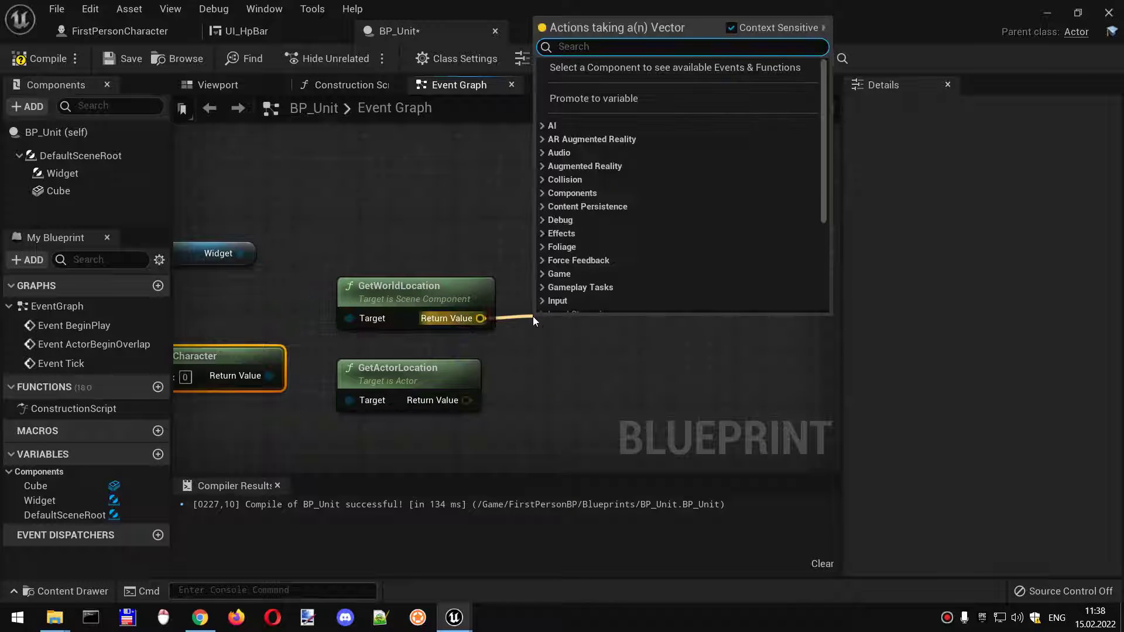
pyautogui.write('look')
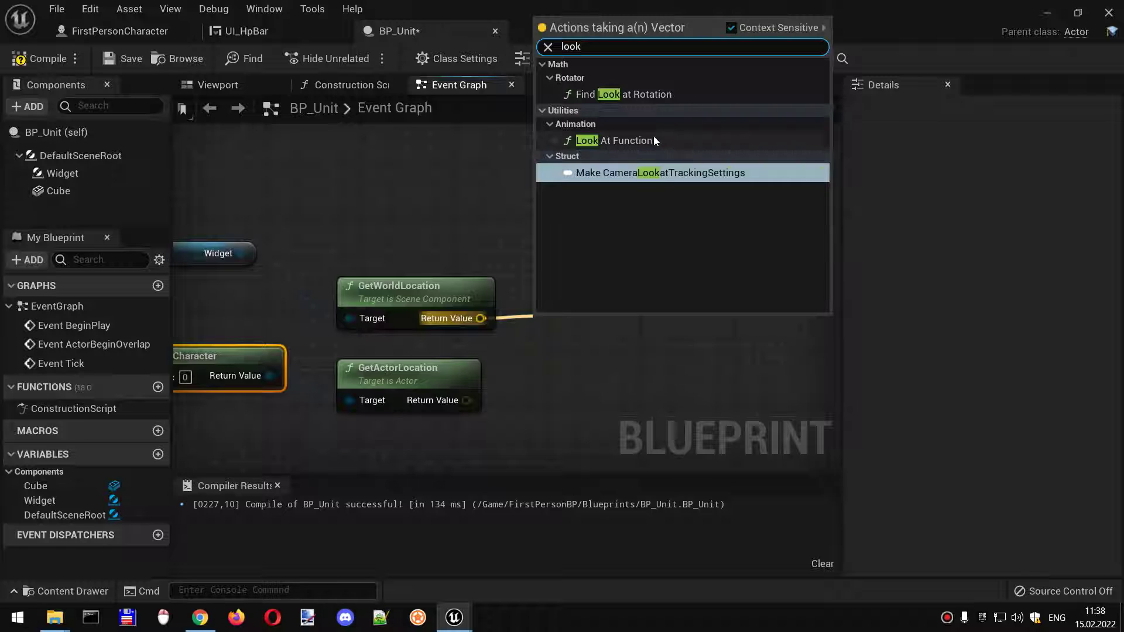
pyautogui.click(632, 95)
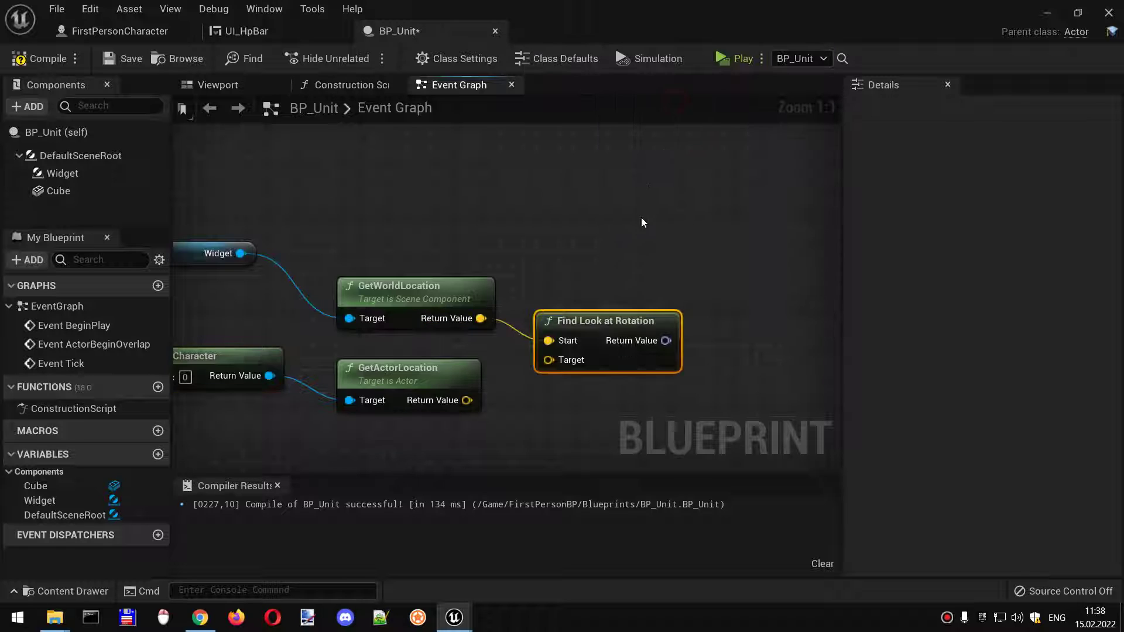
pyautogui.scroll(-3, 546, 268)
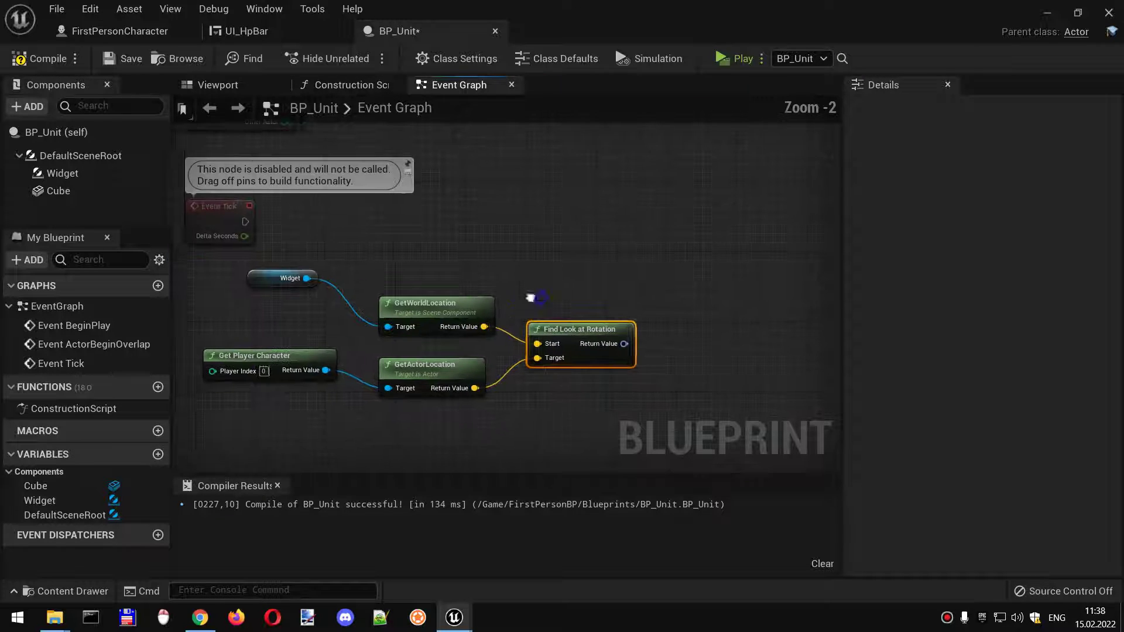
pyautogui.click(280, 277)
pyautogui.hotkey('ctrl', 'd')
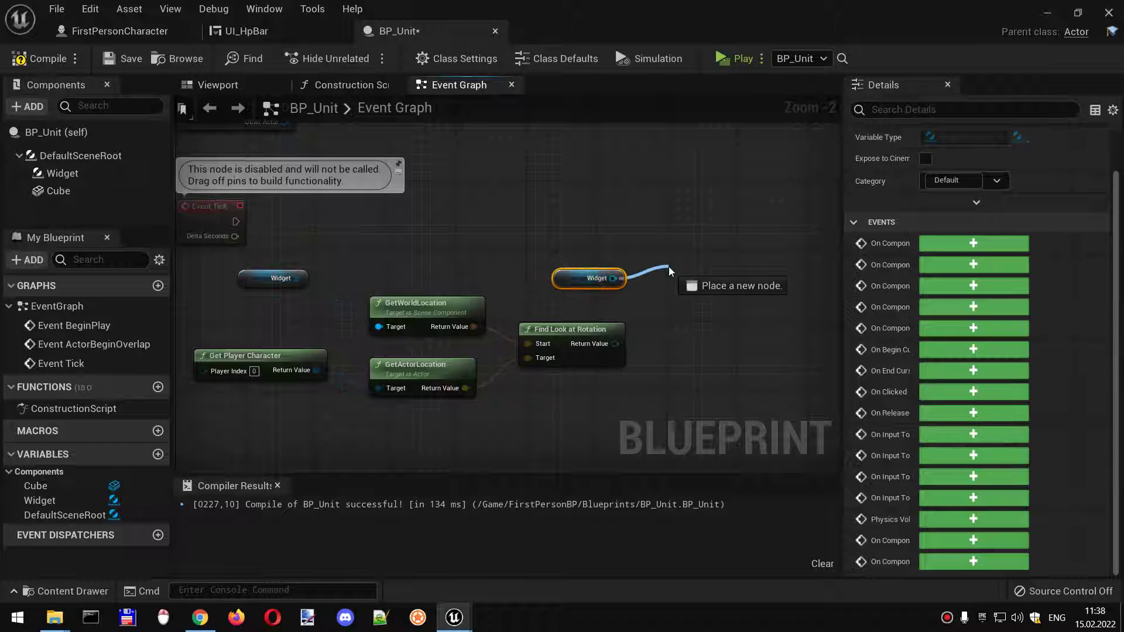
pyautogui.moveTo(616, 277); pyautogui.dragTo(669, 267)
pyautogui.click(621, 232)
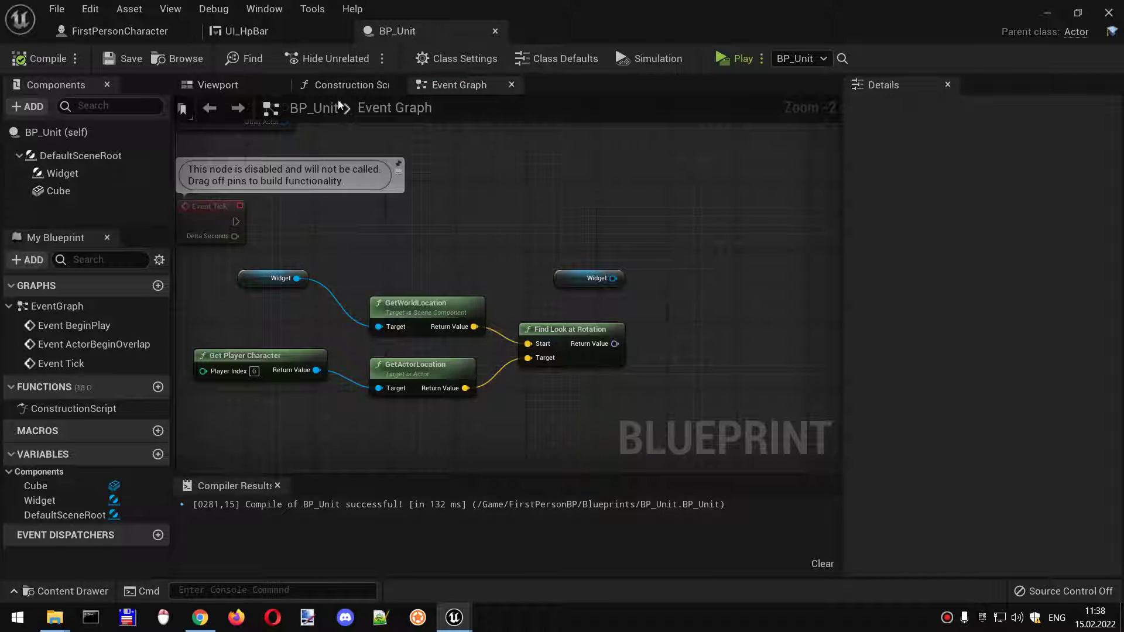
# In the viewport select the Widget component and make its rotation World (absolute).
pyautogui.click(218, 85)
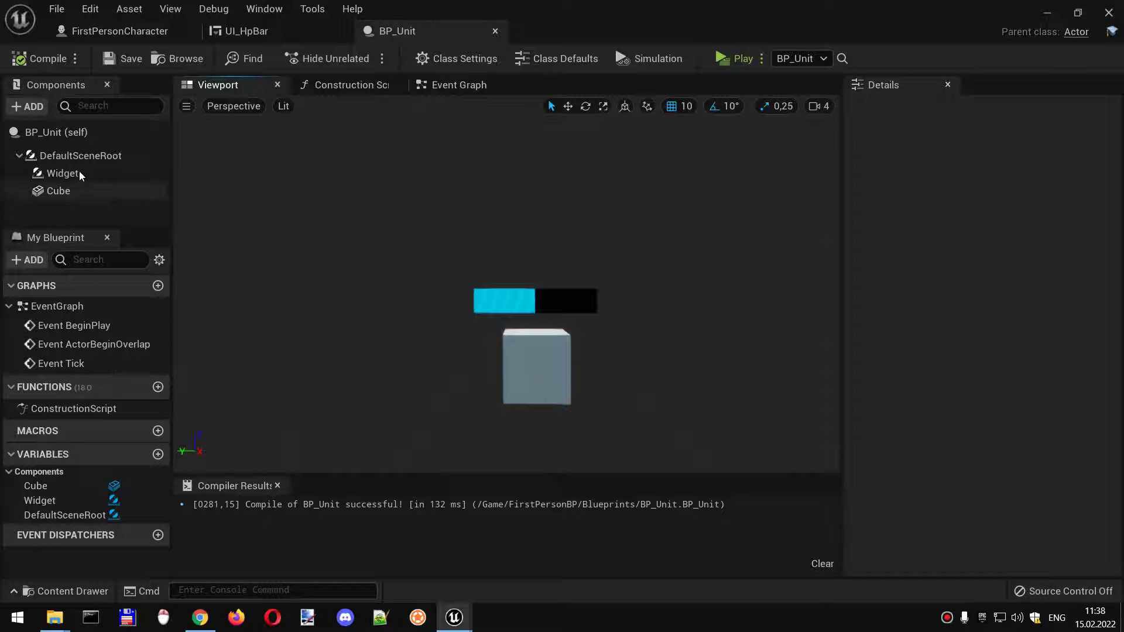
pyautogui.click(62, 173)
pyautogui.click(900, 251)
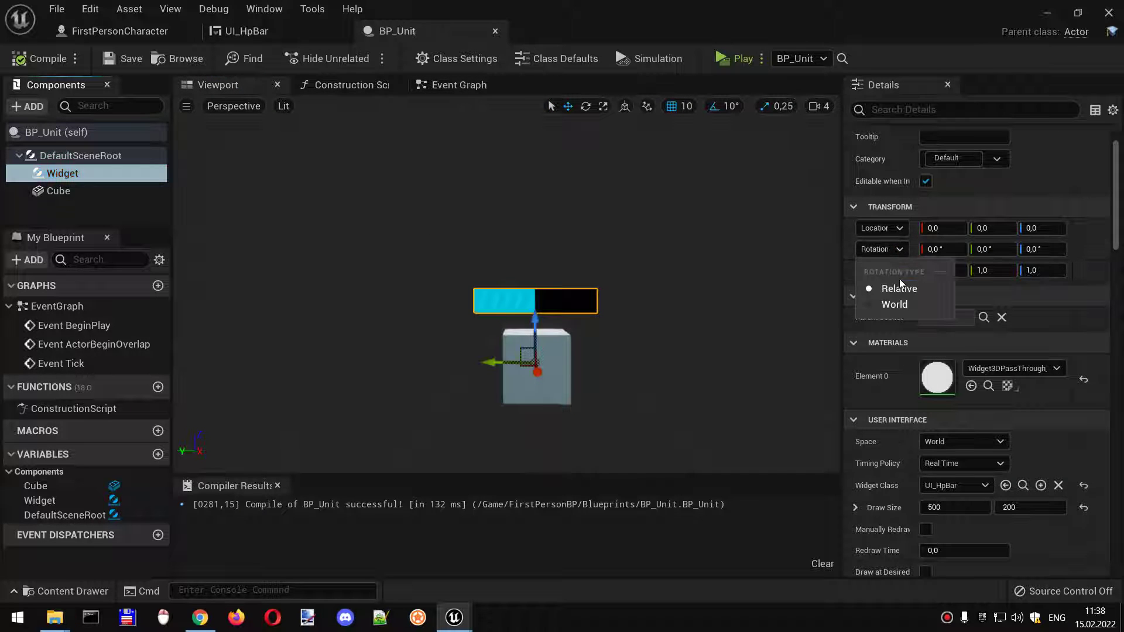
pyautogui.click(895, 305)
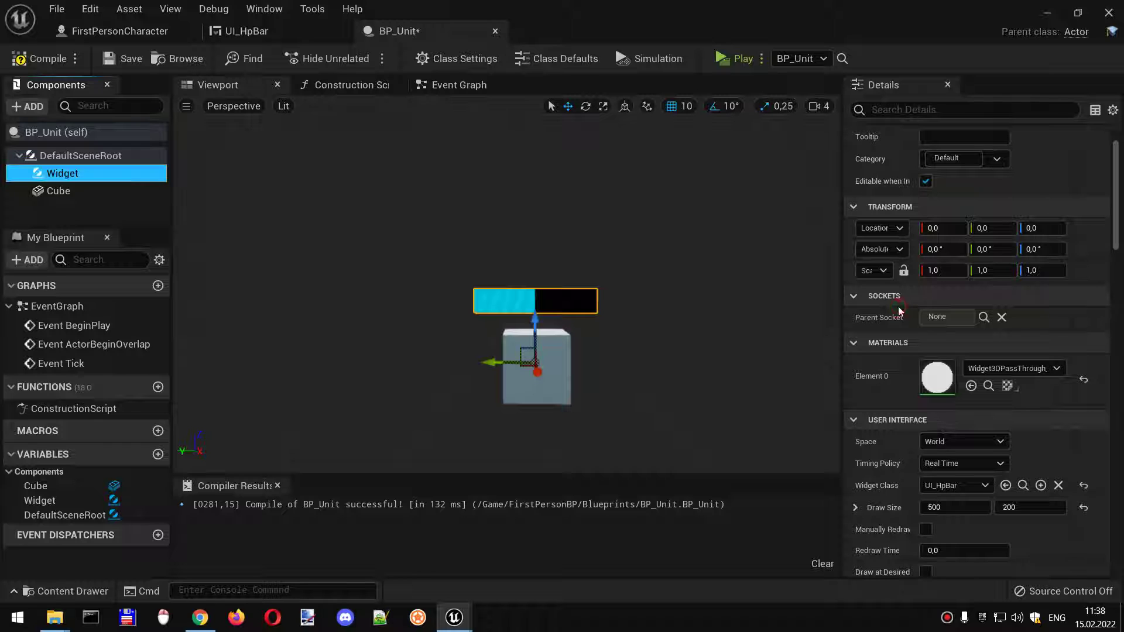
# Add a SetWorldRotation node from the duplicate Widget reference and arrange it.
pyautogui.click(443, 85)
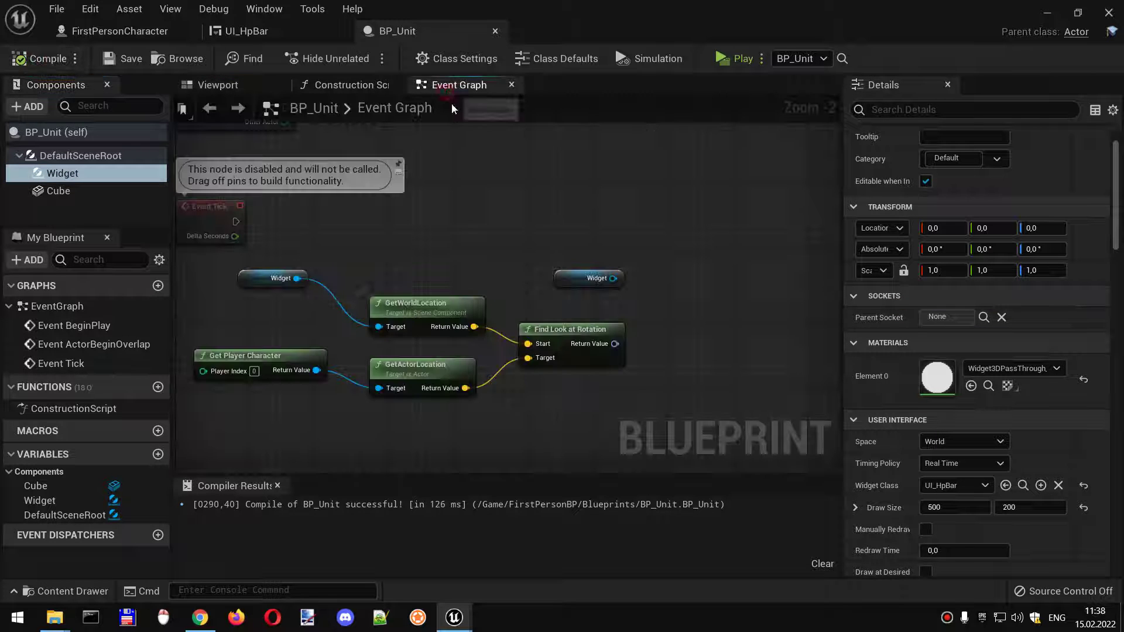
pyautogui.scroll(-2, 509, 274)
pyautogui.moveTo(538, 264); pyautogui.dragTo(598, 259)
pyautogui.write('set ')
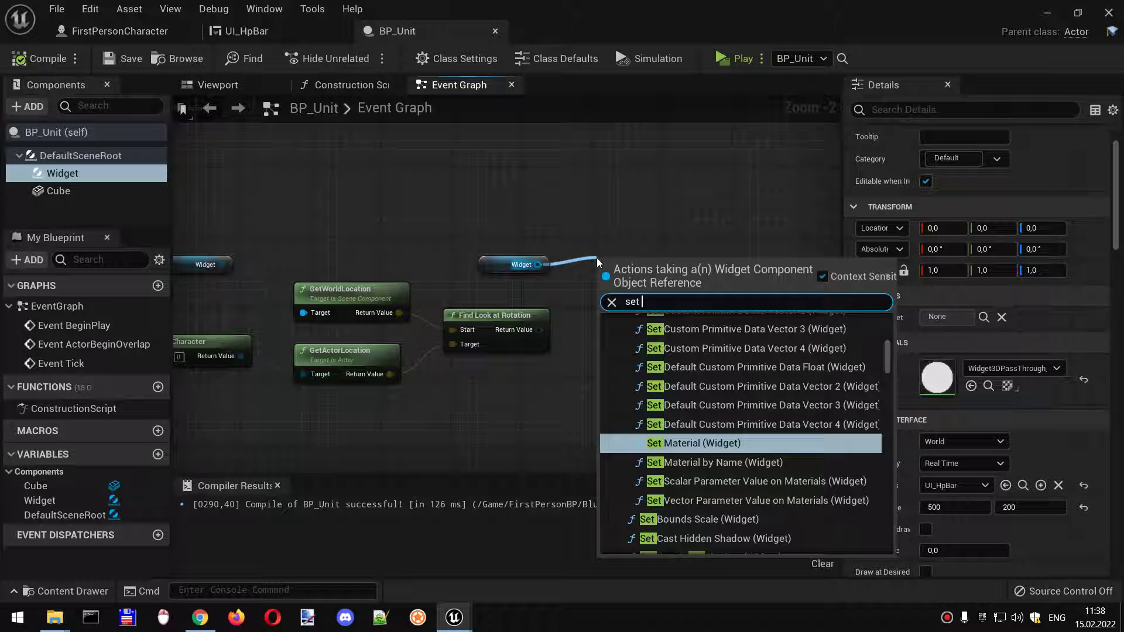
pyautogui.write('rotation')
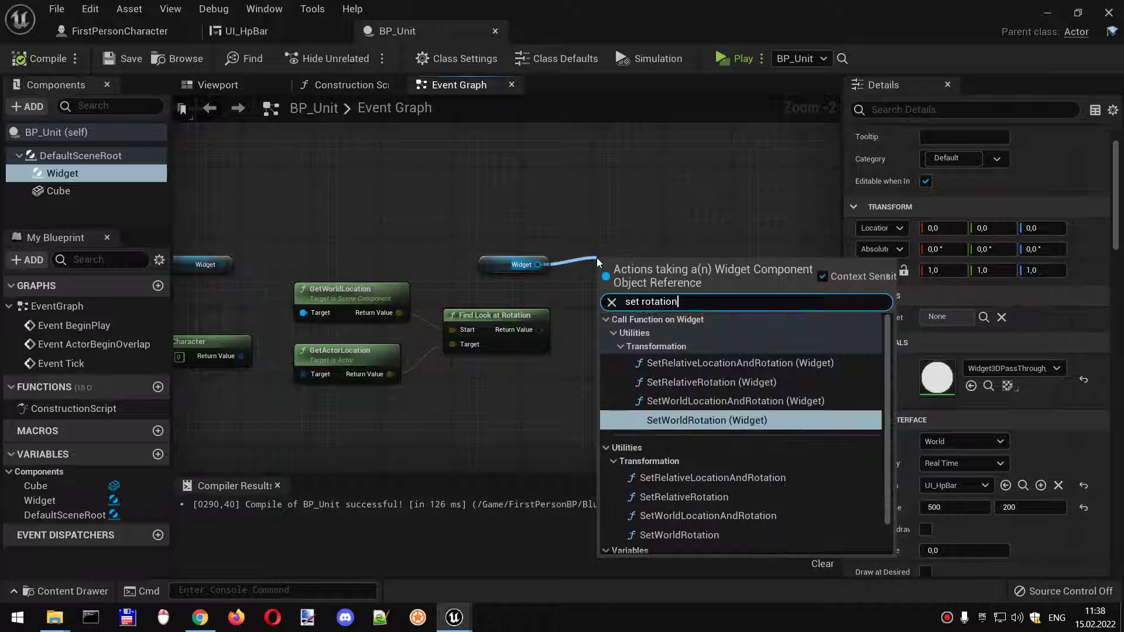
pyautogui.press('Return')
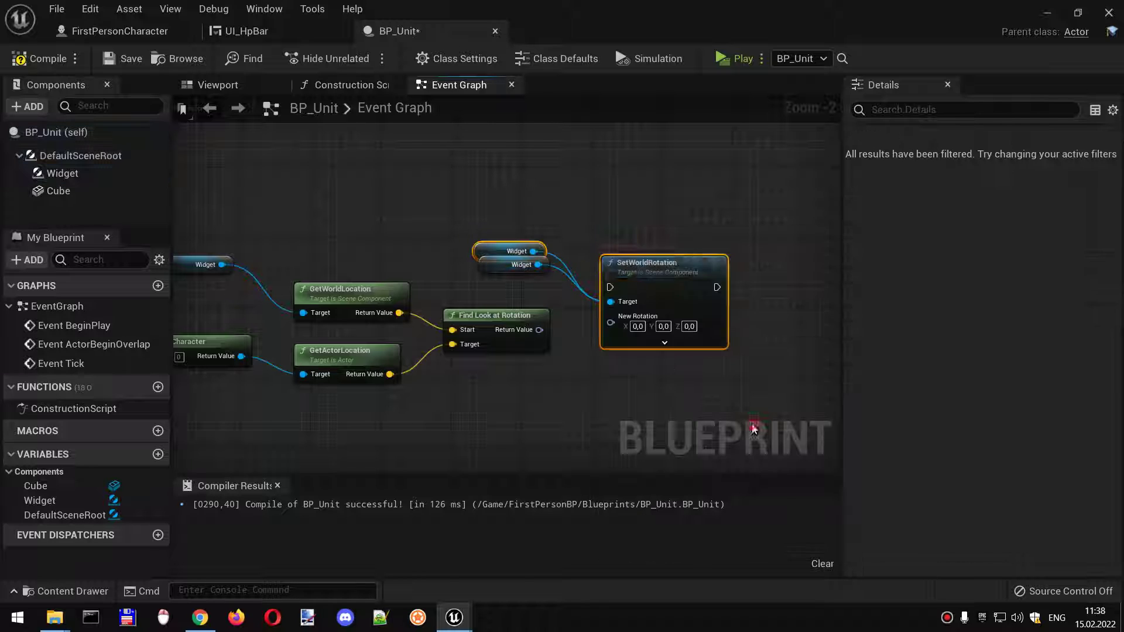
pyautogui.moveTo(636, 277); pyautogui.dragTo(662, 234)
pyautogui.click(562, 352)
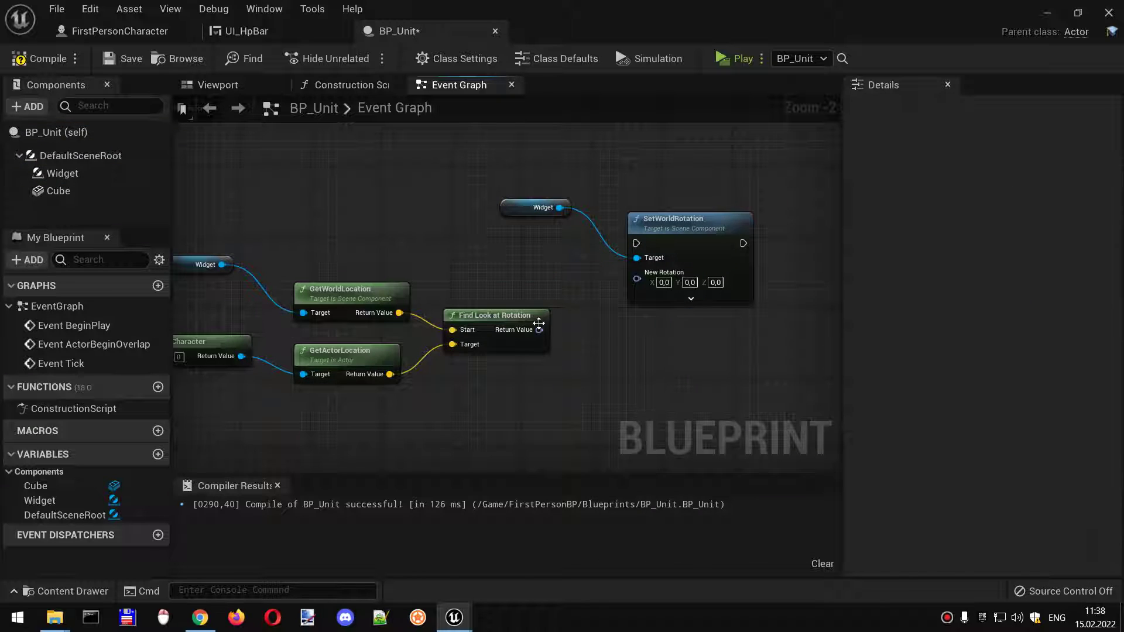
# Wire the Widget into SetWorldRotation's target and drive it from Event Tick.
pyautogui.moveTo(539, 330); pyautogui.dragTo(636, 281)
pyautogui.click(542, 207)
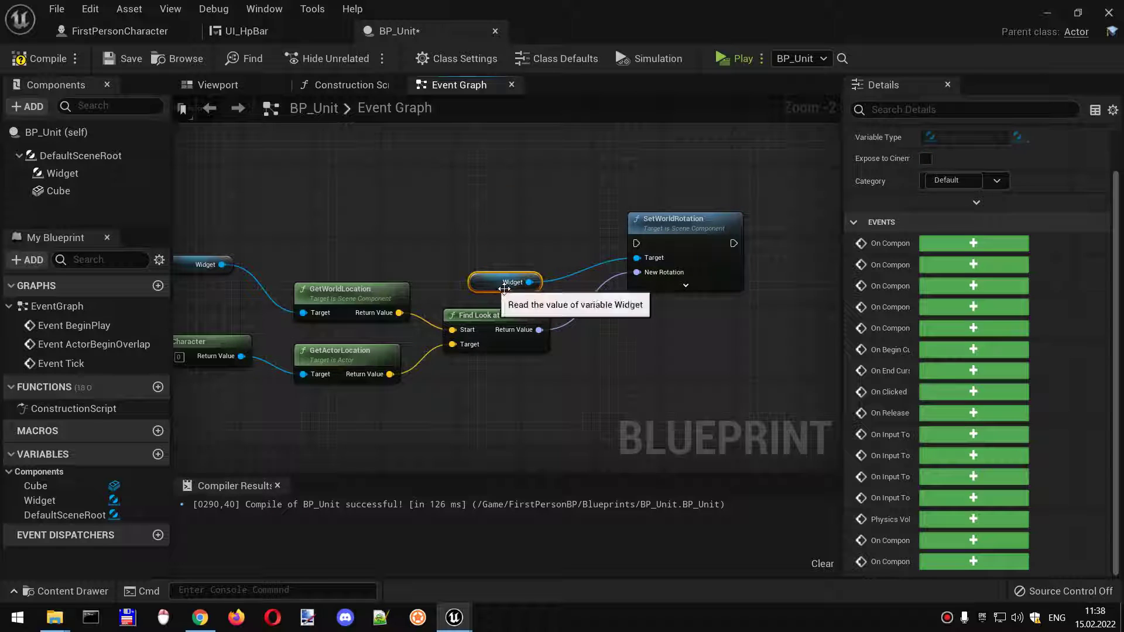
pyautogui.click(650, 220)
pyautogui.moveTo(532, 216); pyautogui.dragTo(373, 233, button='right')
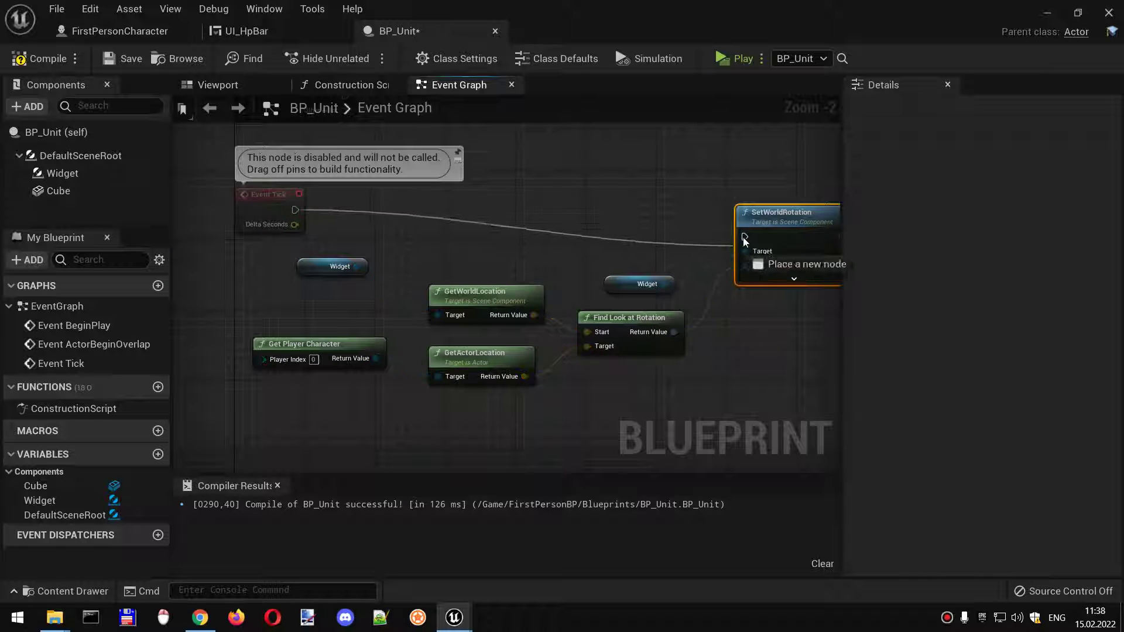
pyautogui.moveTo(743, 237); pyautogui.dragTo(764, 187)
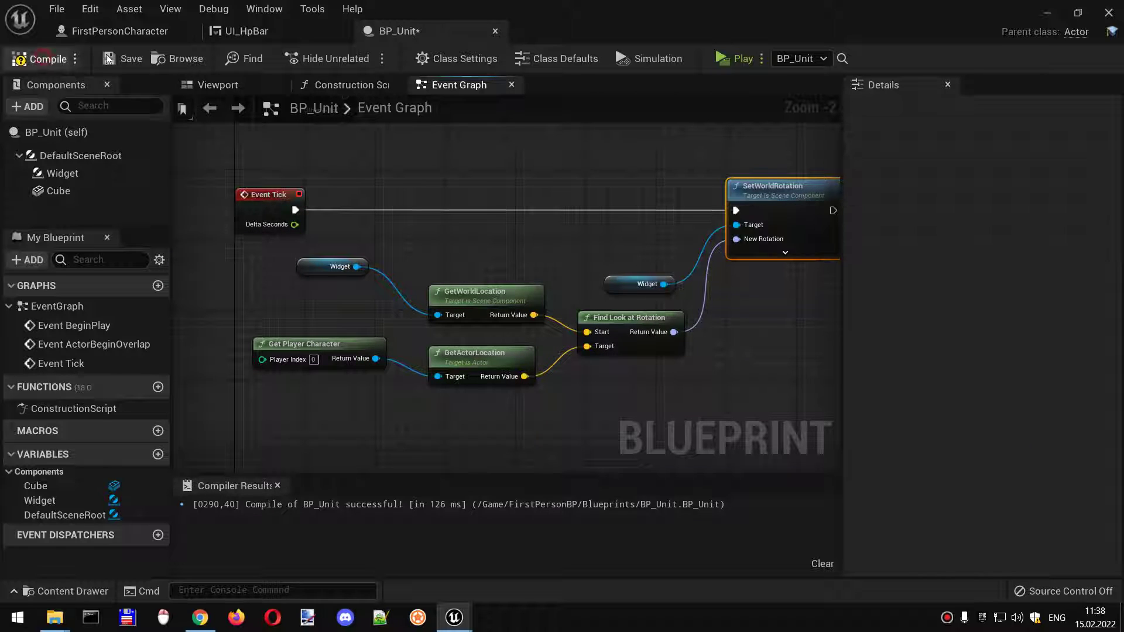
pyautogui.click(721, 59)
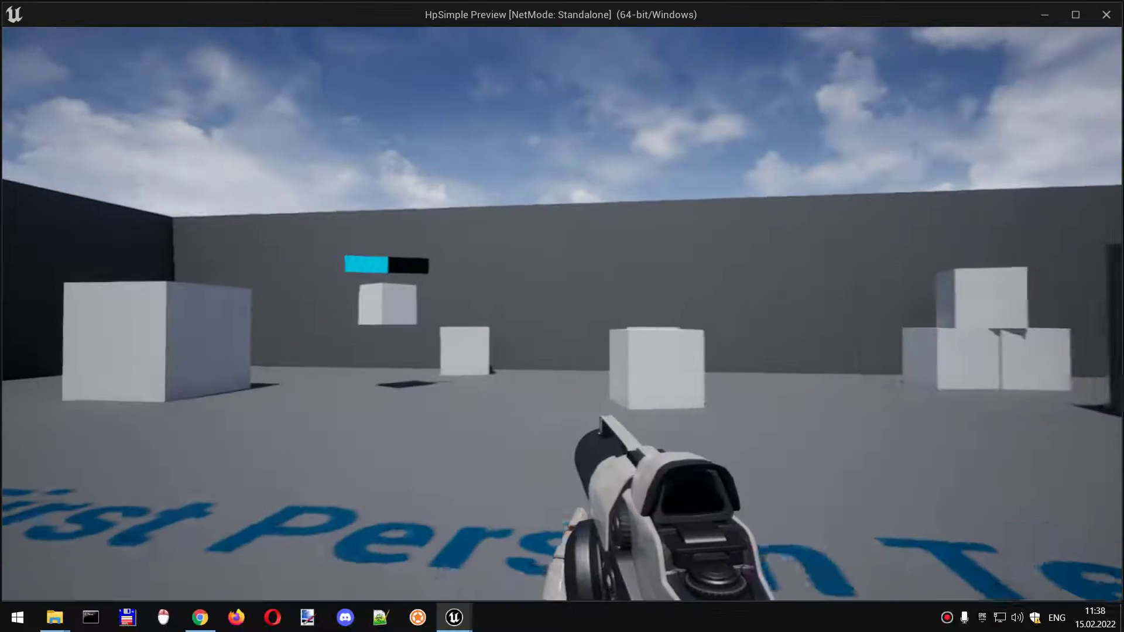
pyautogui.press('w')
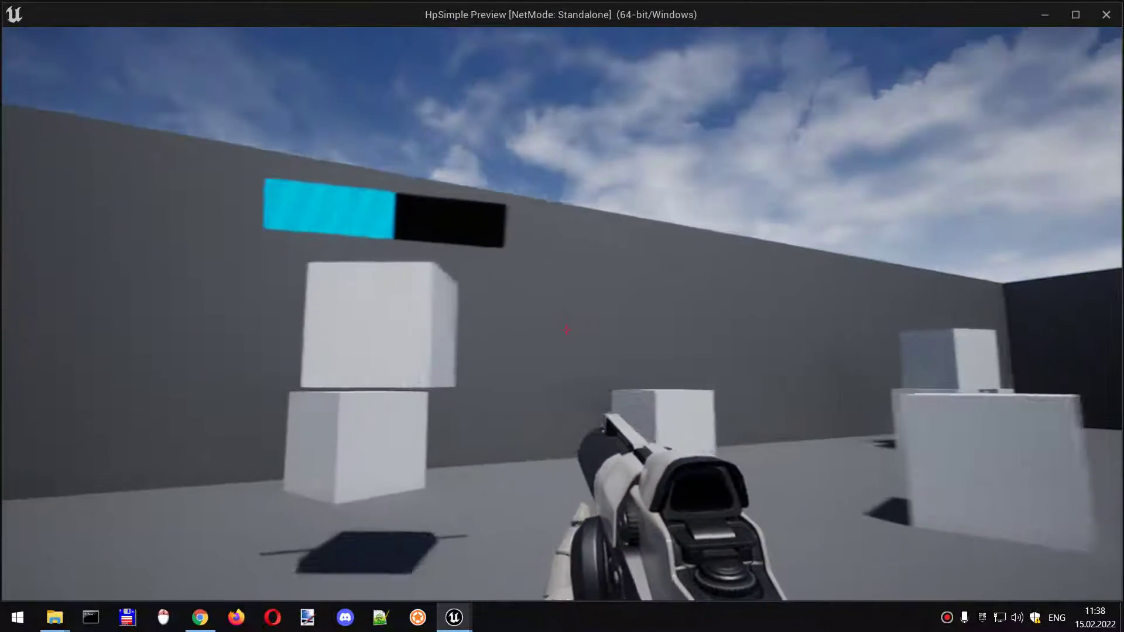
pyautogui.press('w')
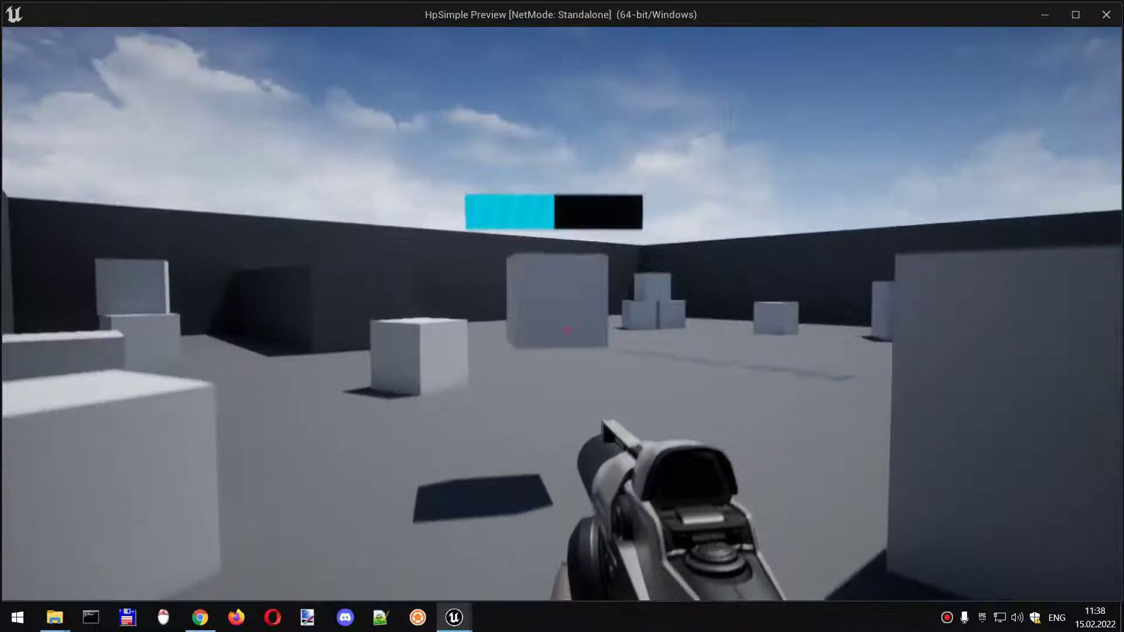
pyautogui.press('w')
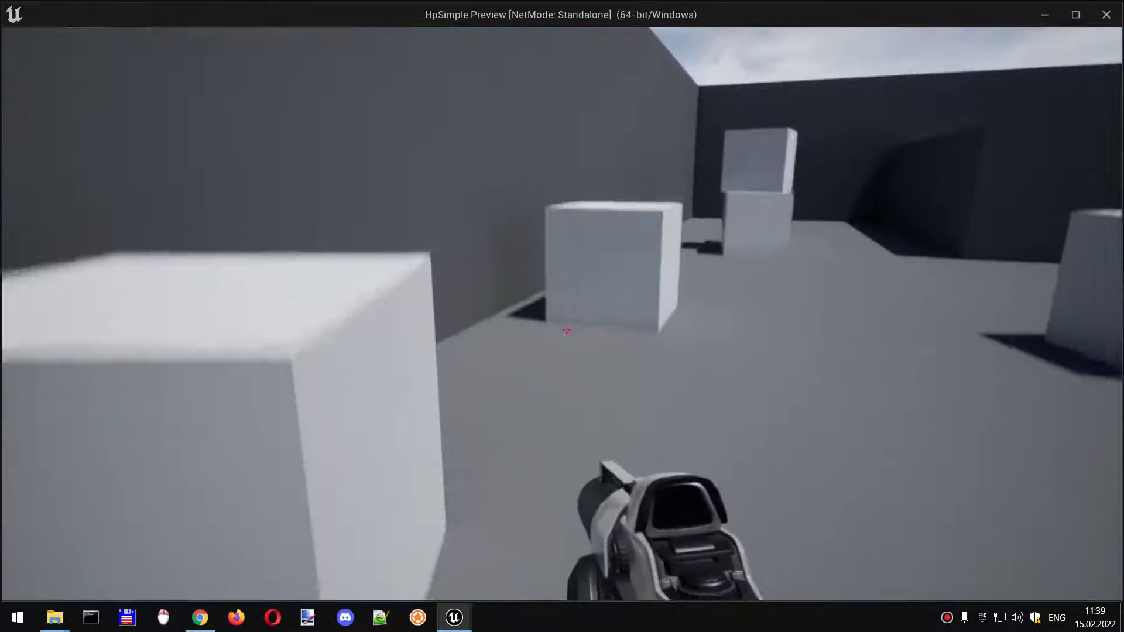
pyautogui.press('w')
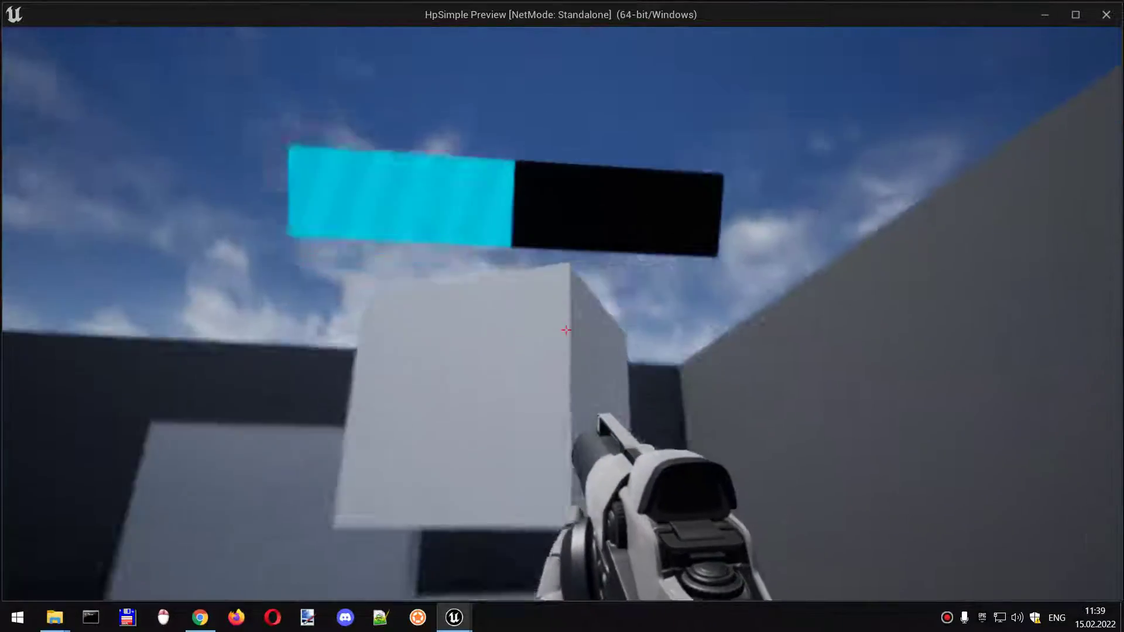
pyautogui.press('s')
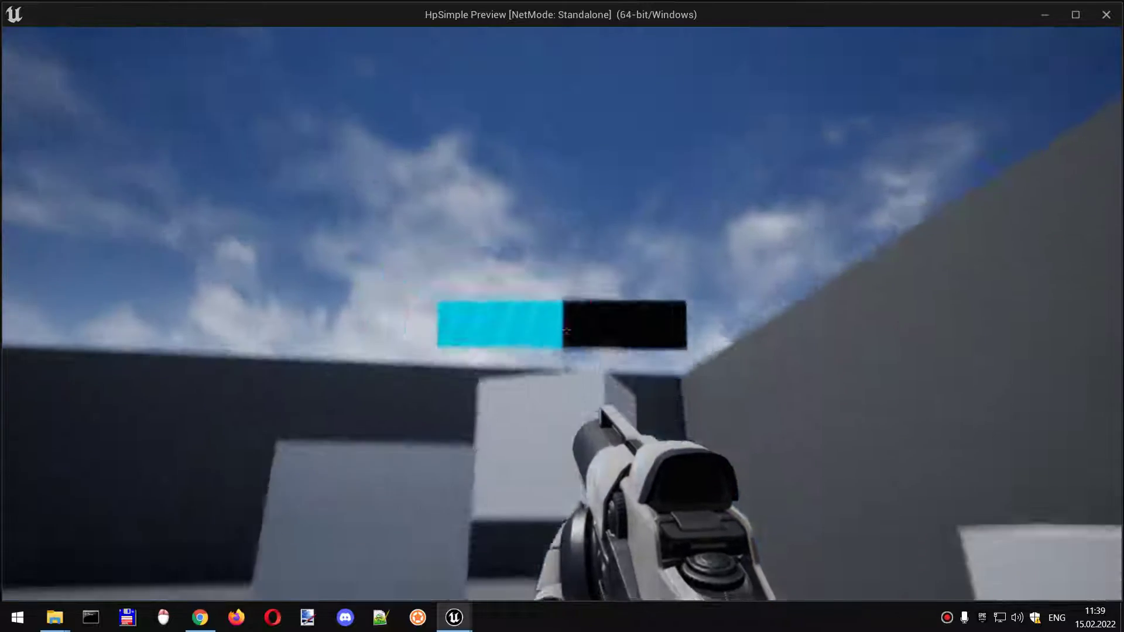
pyautogui.press('Escape')
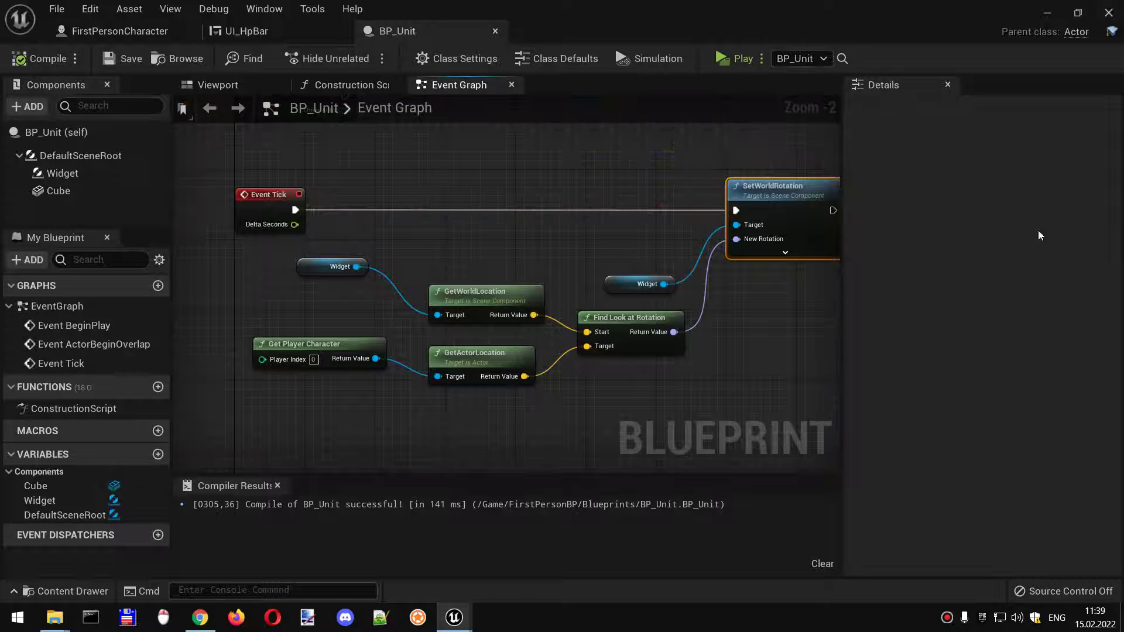
# From the level editor play the level, fire three projectiles at the cubes and stop.
pyautogui.click(1045, 12)
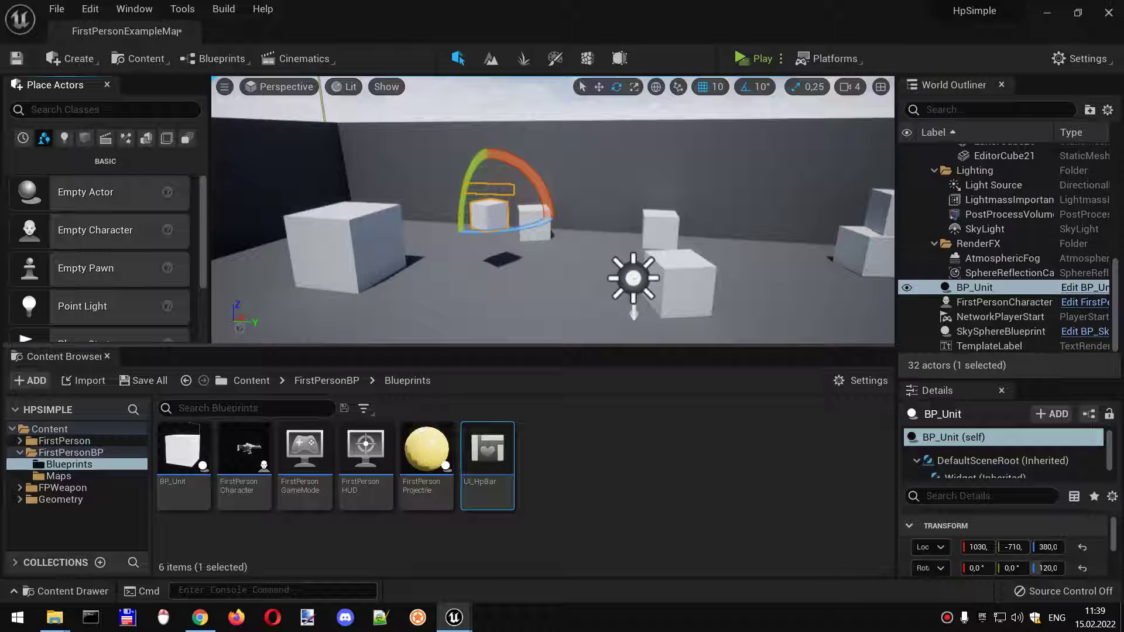
pyautogui.click(741, 58)
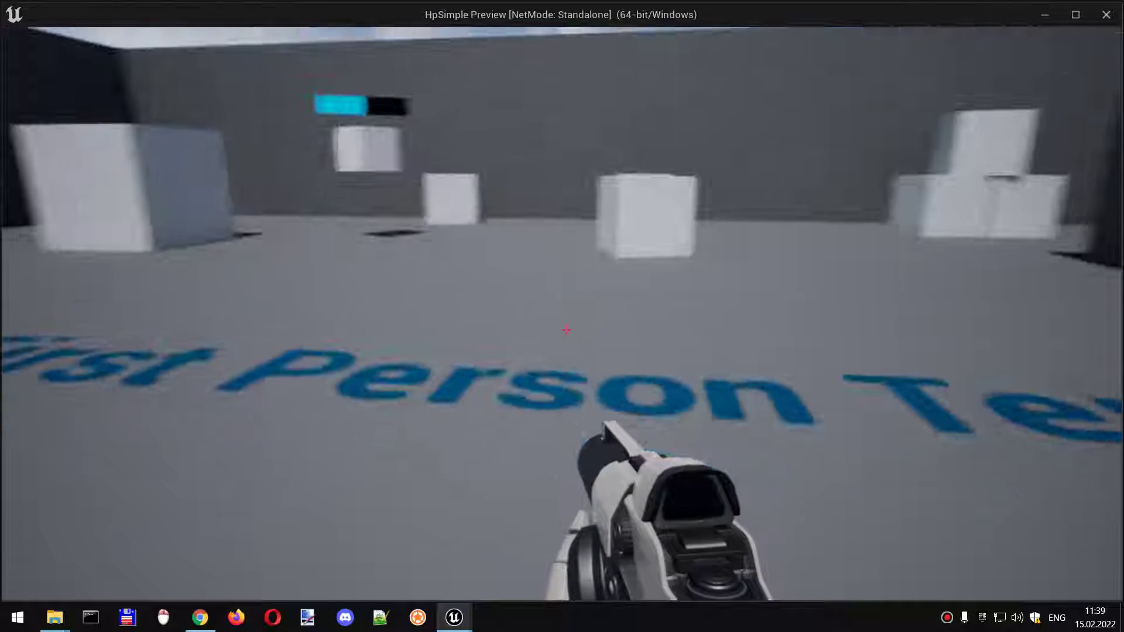
pyautogui.click(565, 330)
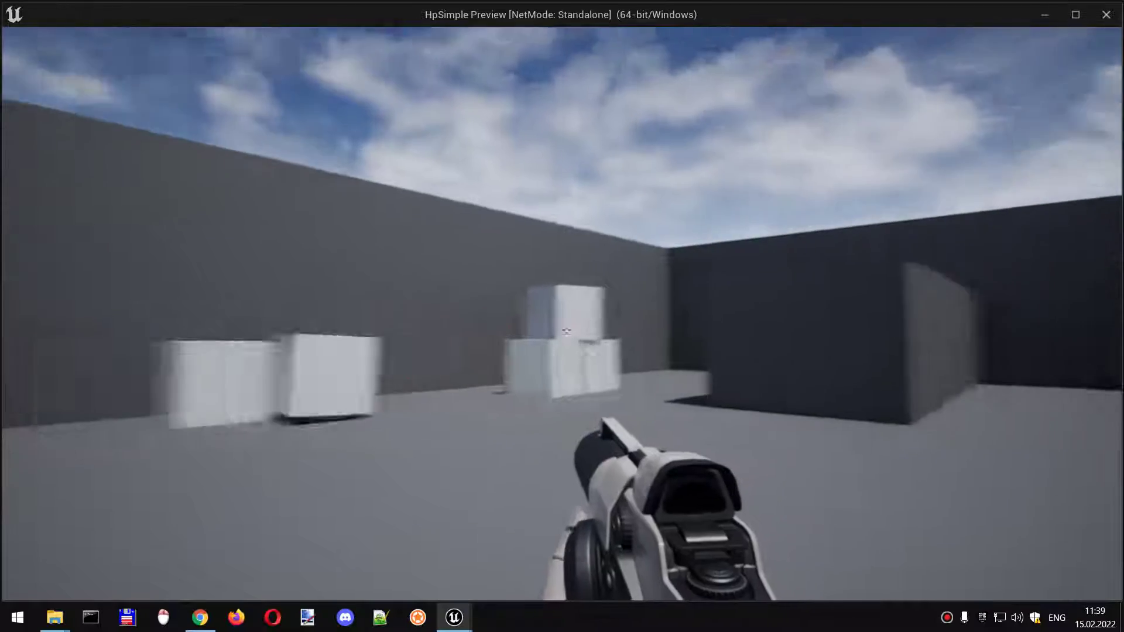
pyautogui.click(566, 331)
pyautogui.click(566, 330)
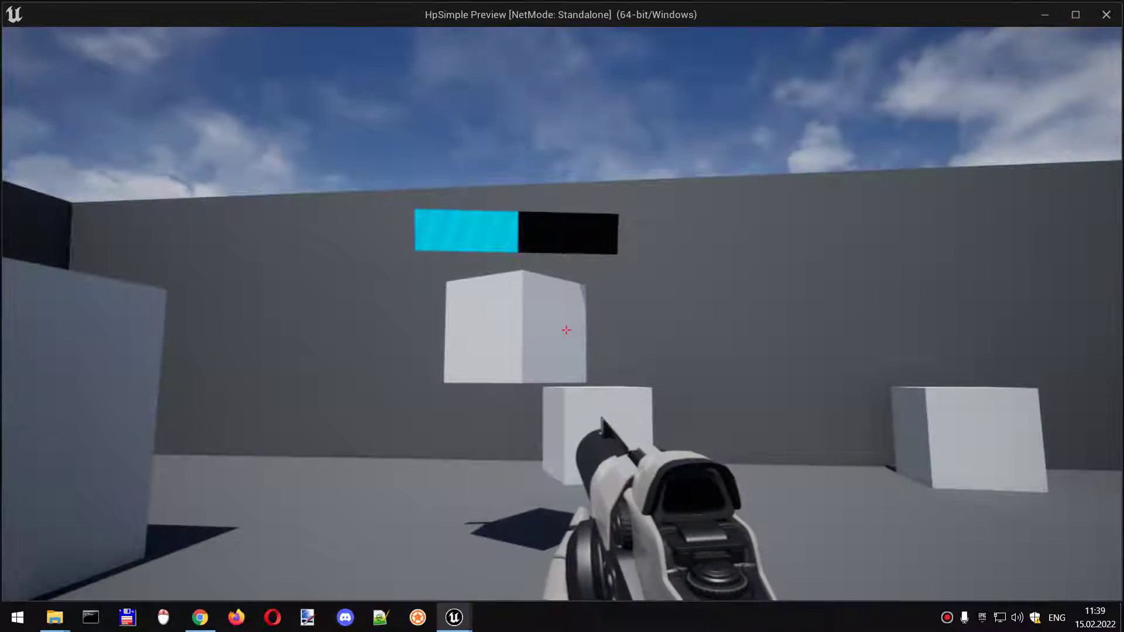
pyautogui.press('Escape')
# In BP_Unit's viewport enable Simulate Physics on the Cube component.
pyautogui.doubleClick(185, 450)
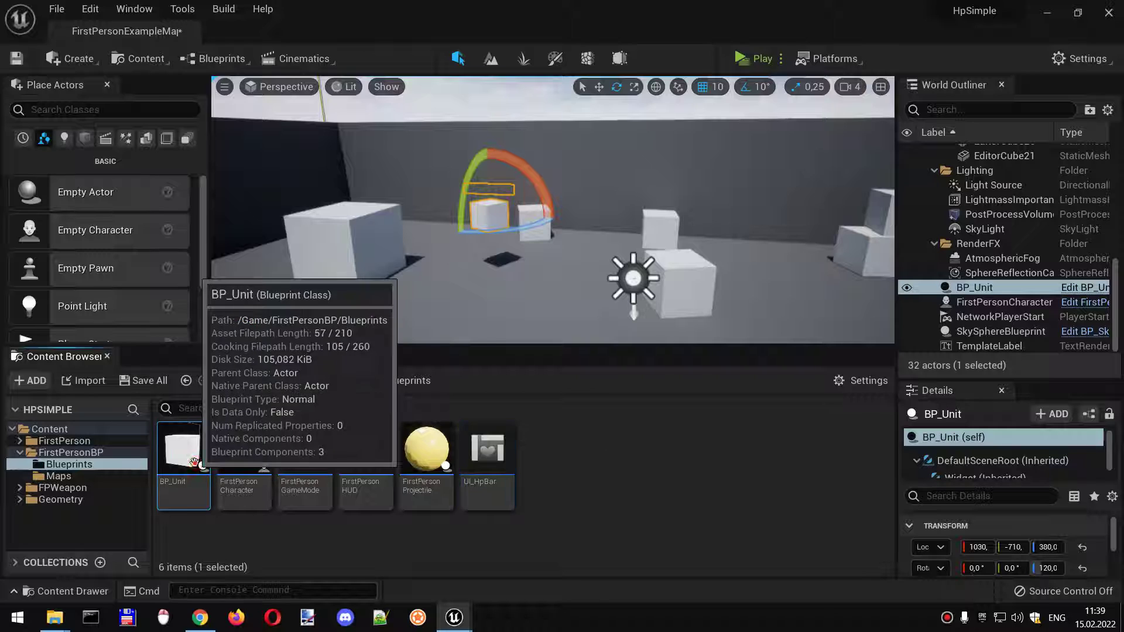
pyautogui.click(218, 84)
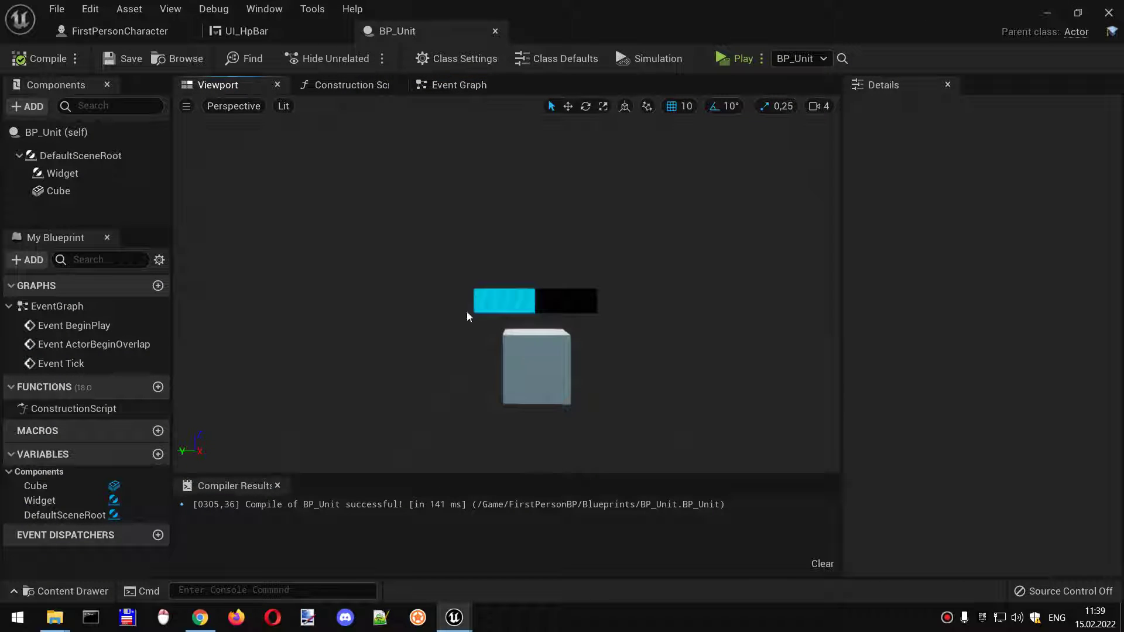
pyautogui.click(59, 191)
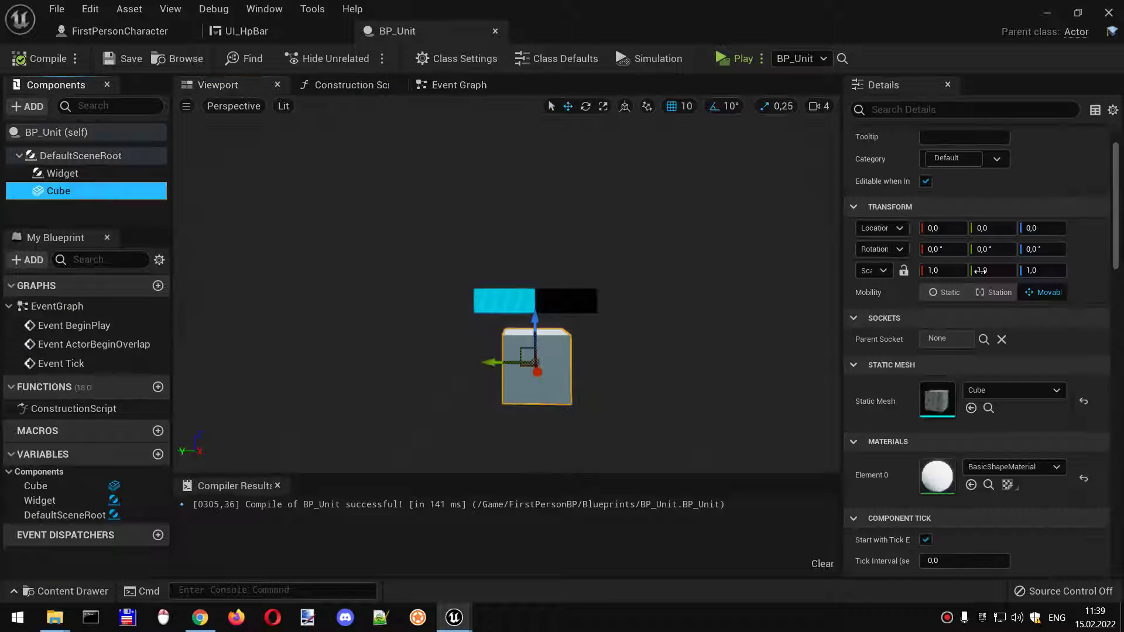
pyautogui.scroll(-3, 981, 377)
pyautogui.scroll(-2, 957, 351)
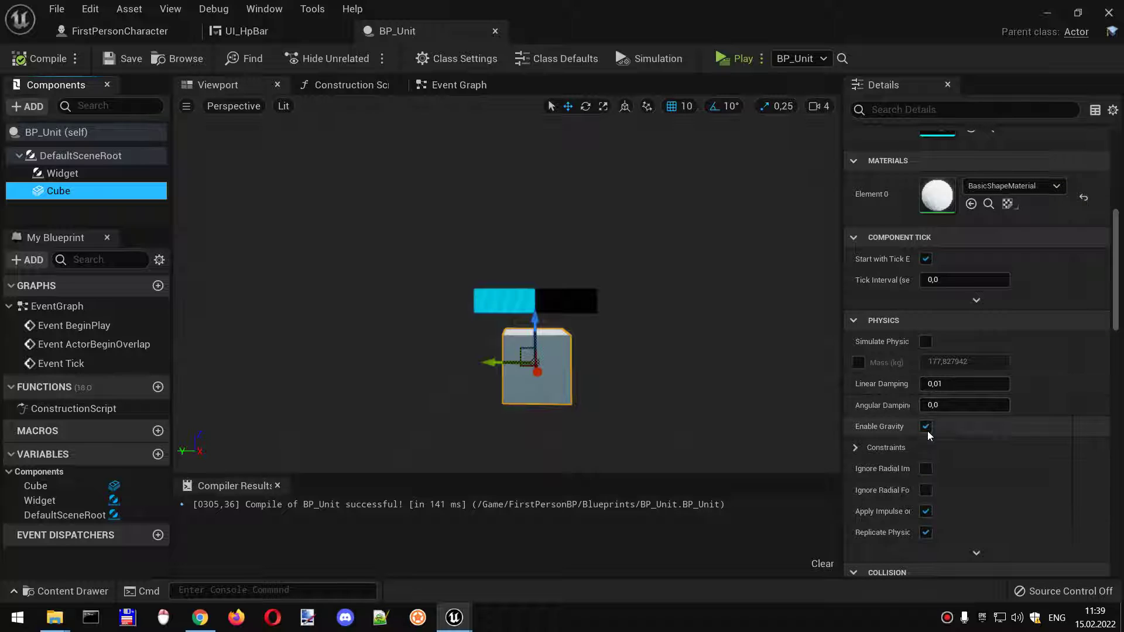
pyautogui.click(925, 342)
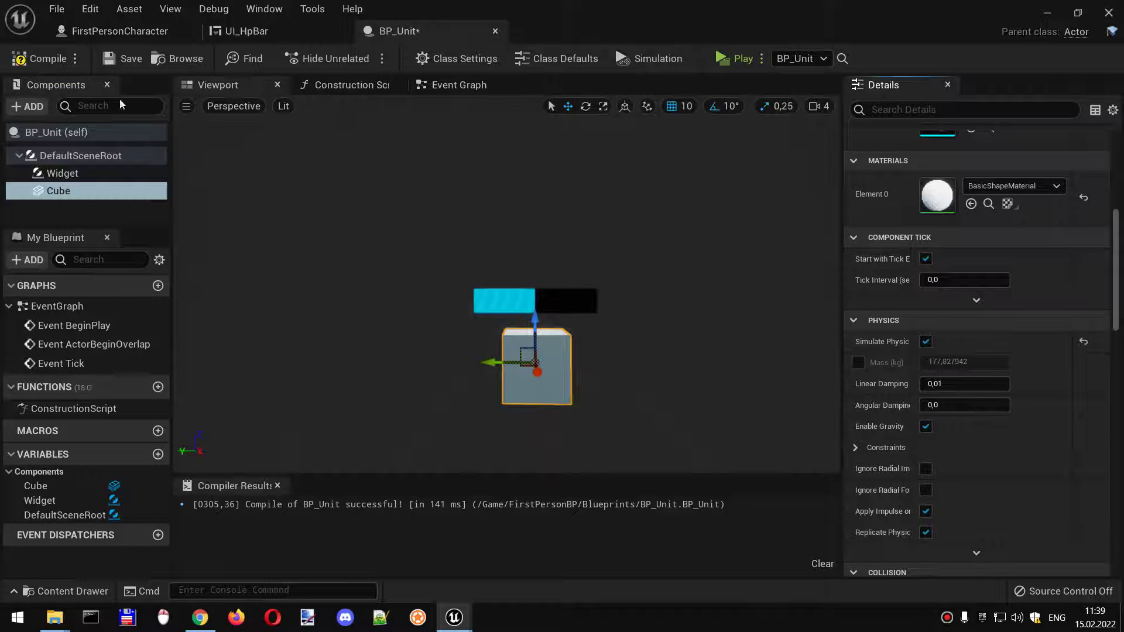
# Play the level and shoot the cubes to knock them around.
pyautogui.click(736, 59)
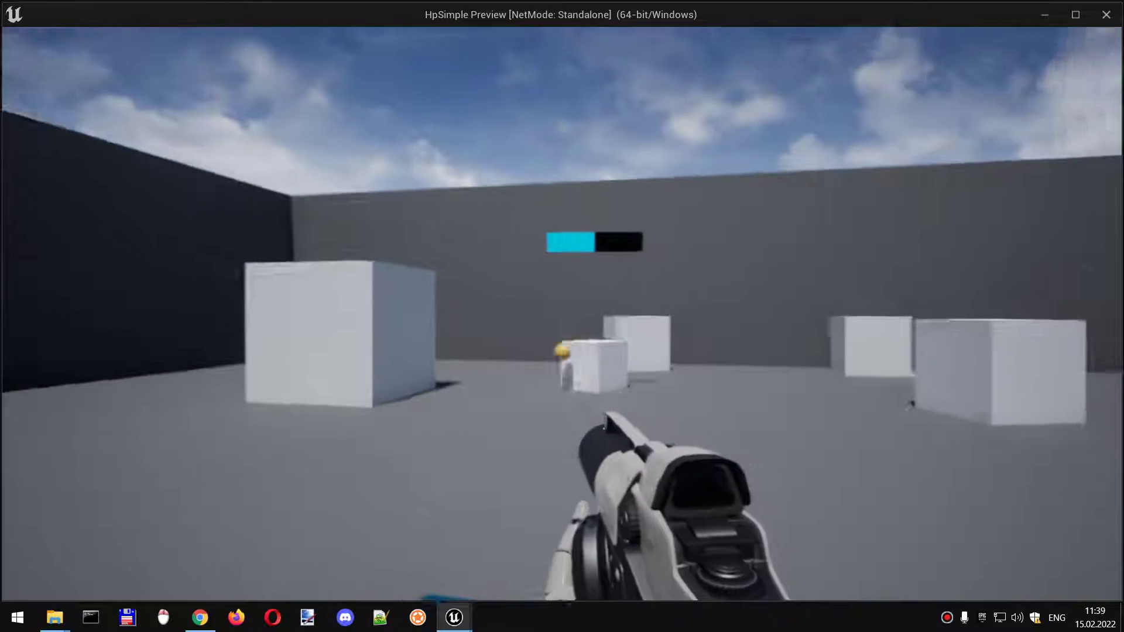
pyautogui.click(563, 316)
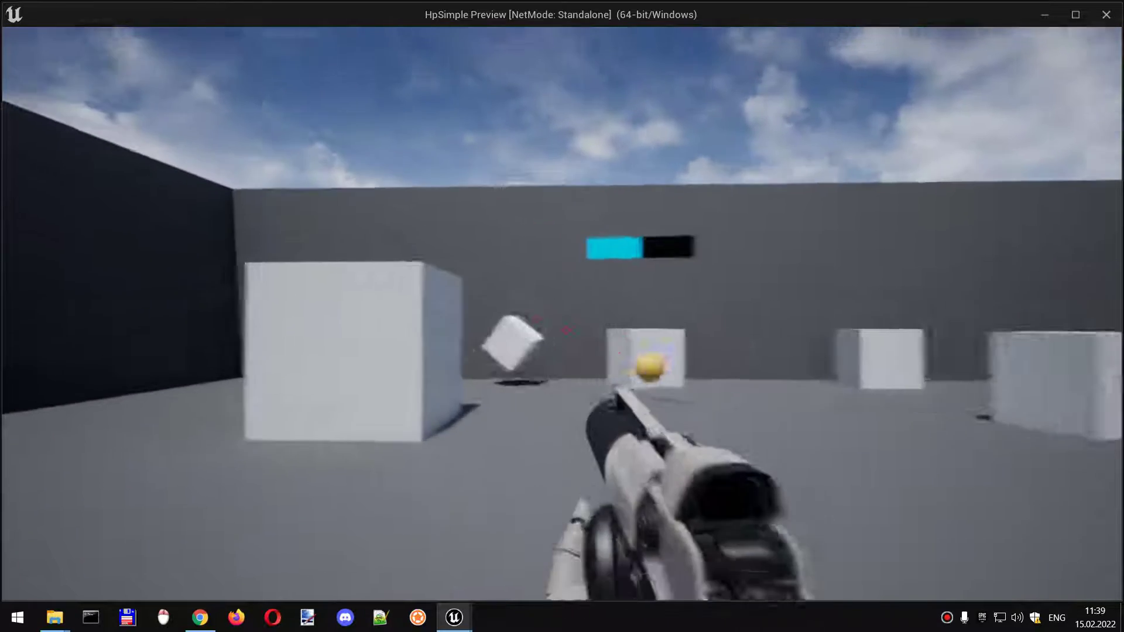
pyautogui.click(562, 316)
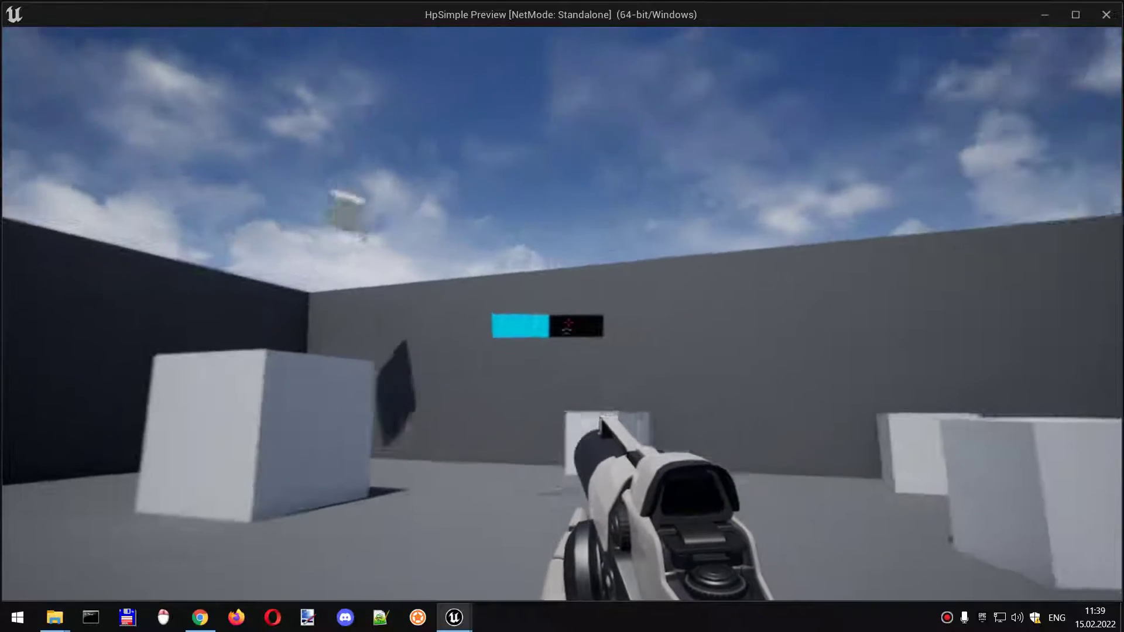
# Stop the preview and drag the Widget component onto Cube to make it a child.
pyautogui.press('Escape')
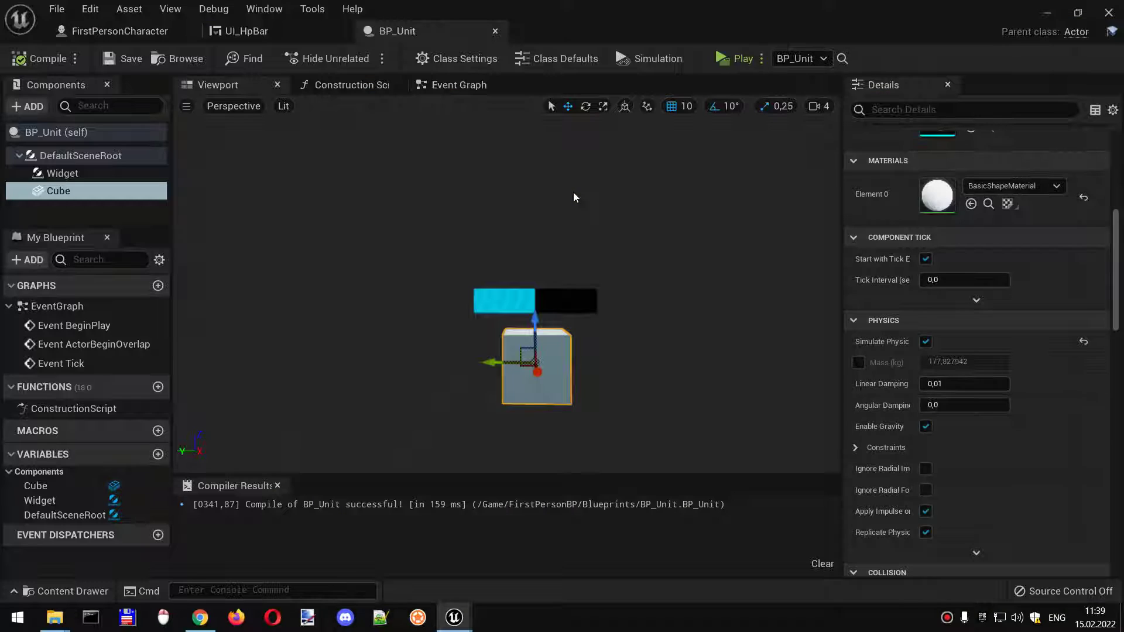
pyautogui.click(63, 174)
pyautogui.moveTo(78, 173); pyautogui.dragTo(83, 192)
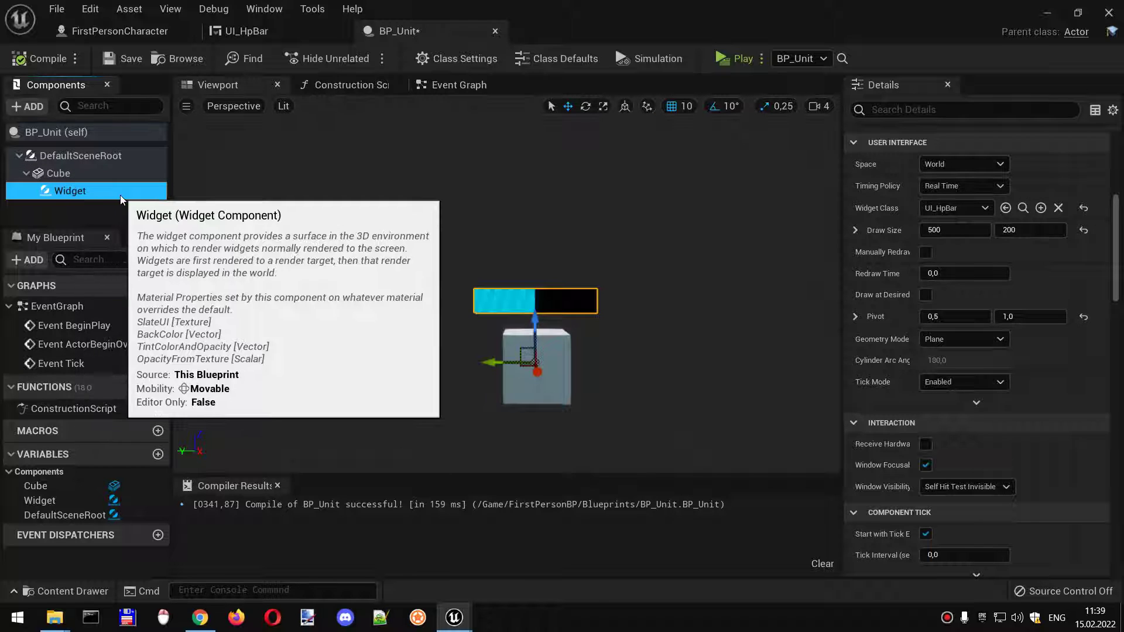
pyautogui.click(742, 59)
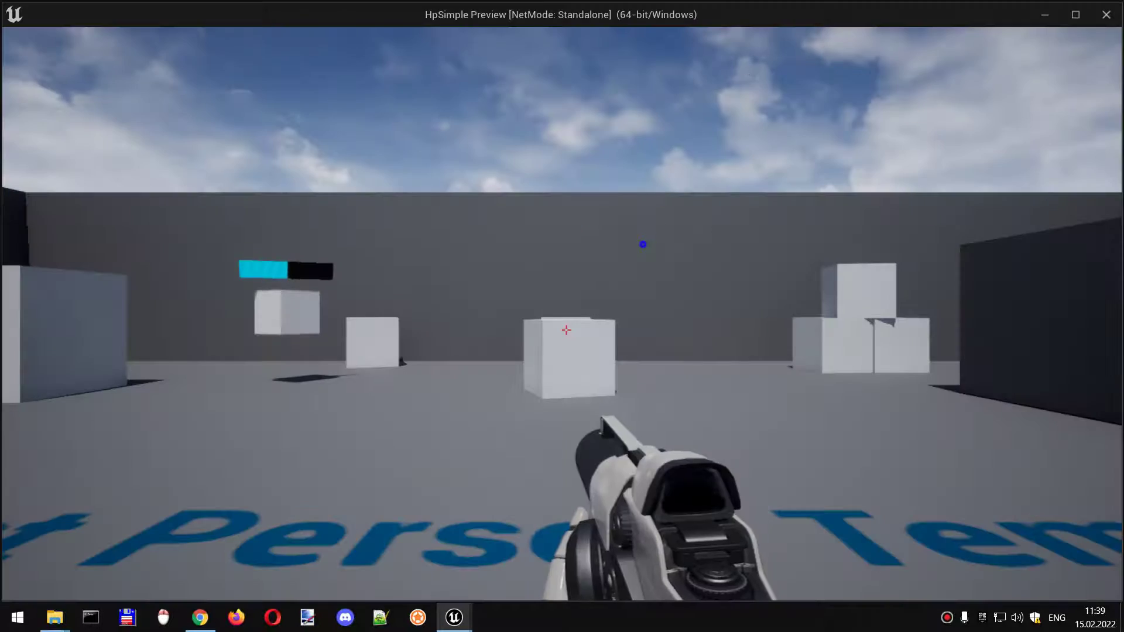
pyautogui.click(565, 330)
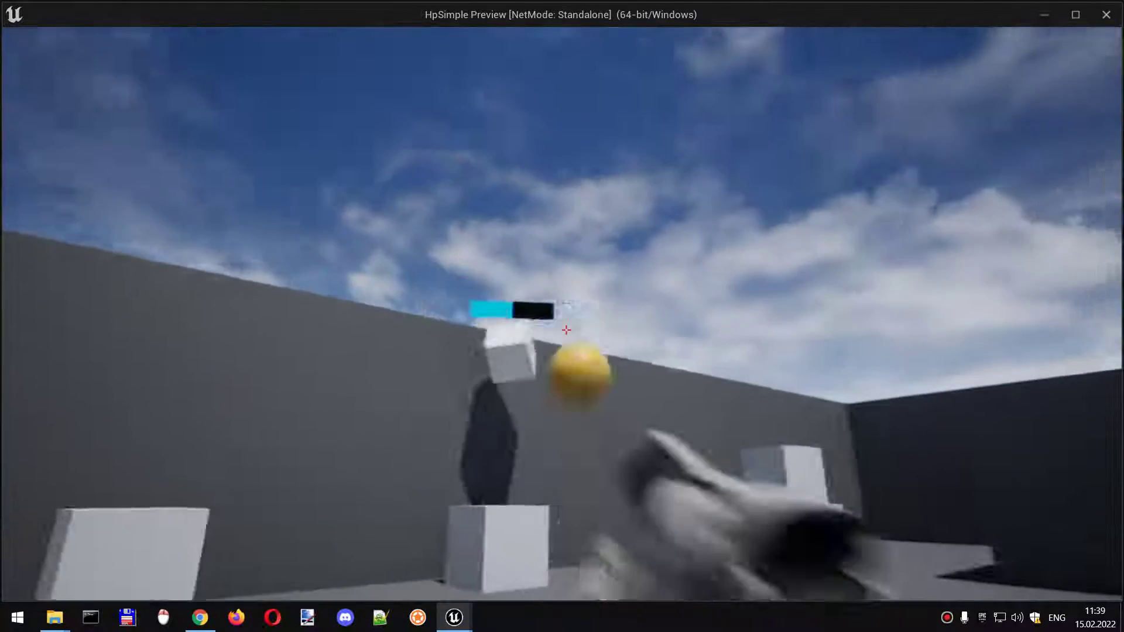
pyautogui.click(565, 330)
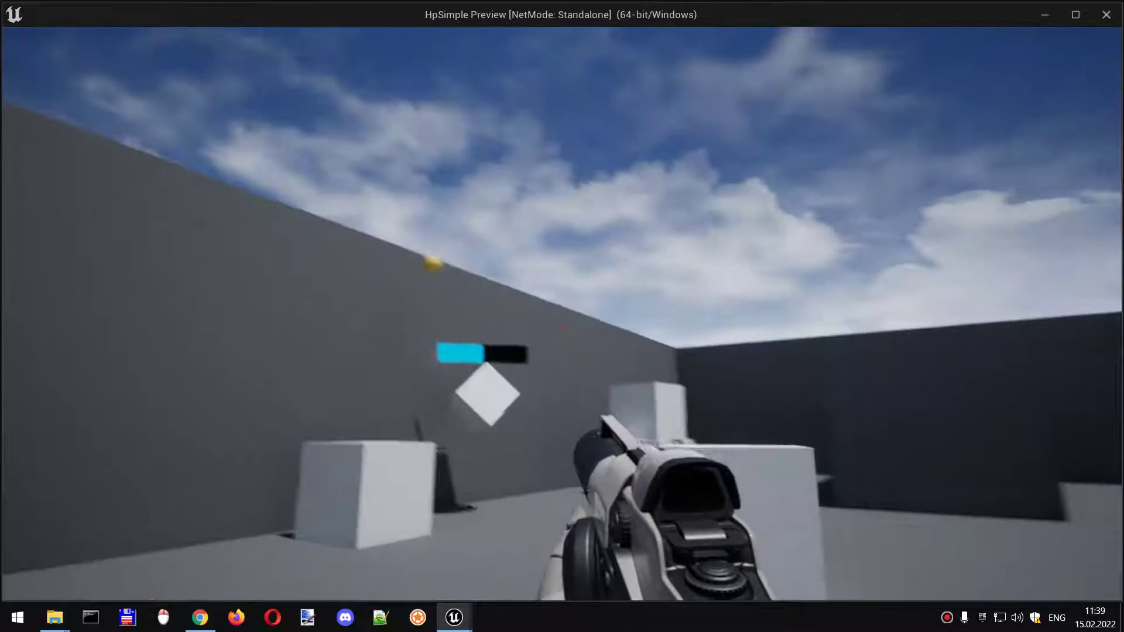
pyautogui.press('s')
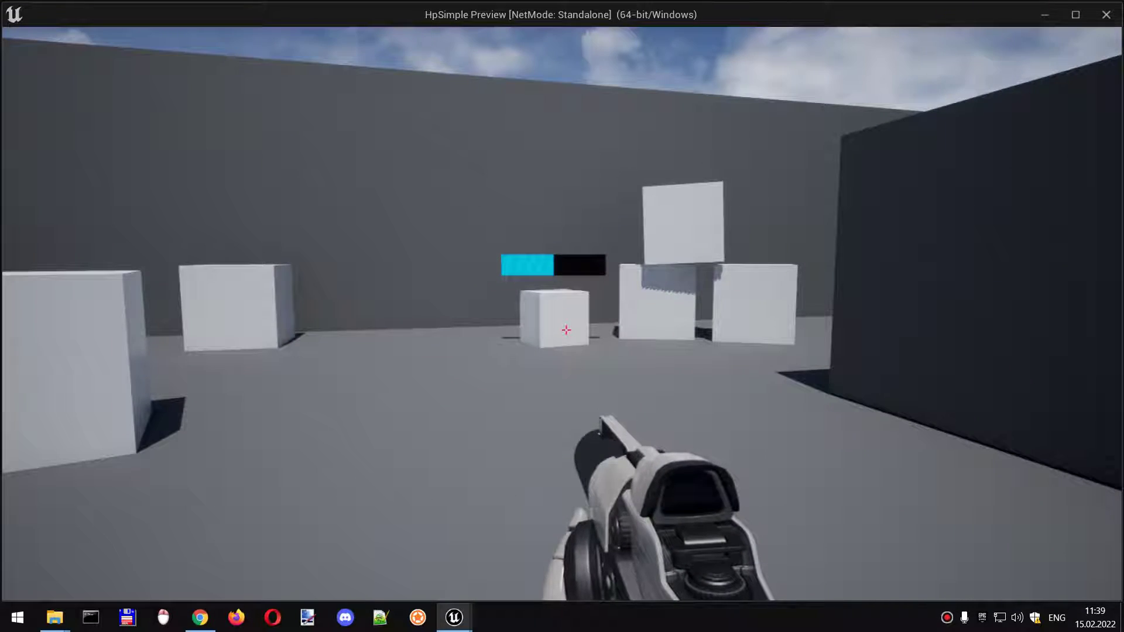
pyautogui.press('w')
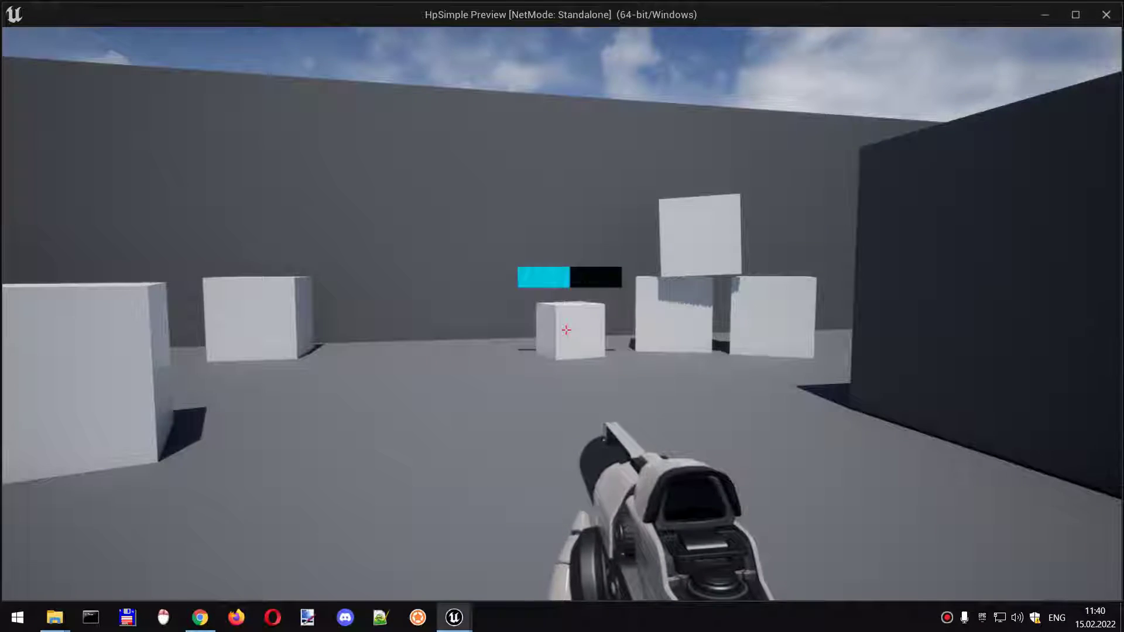
pyautogui.press('Escape')
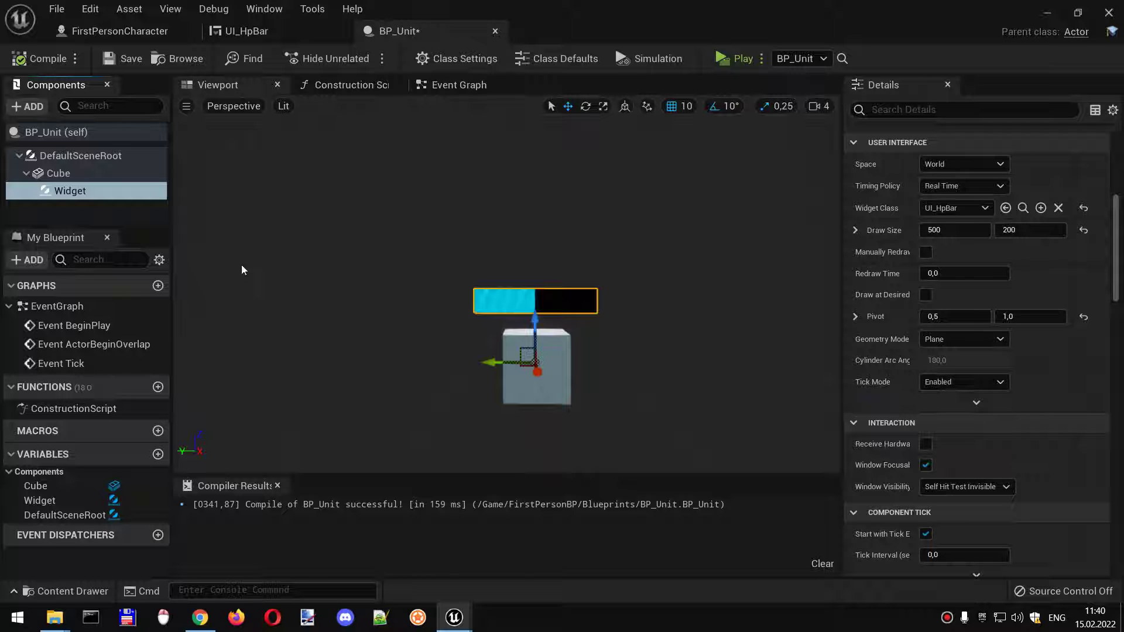
# Add a float variable HP, duplicate it as HP Max and compile.
pyautogui.click(157, 454)
pyautogui.write('HP')
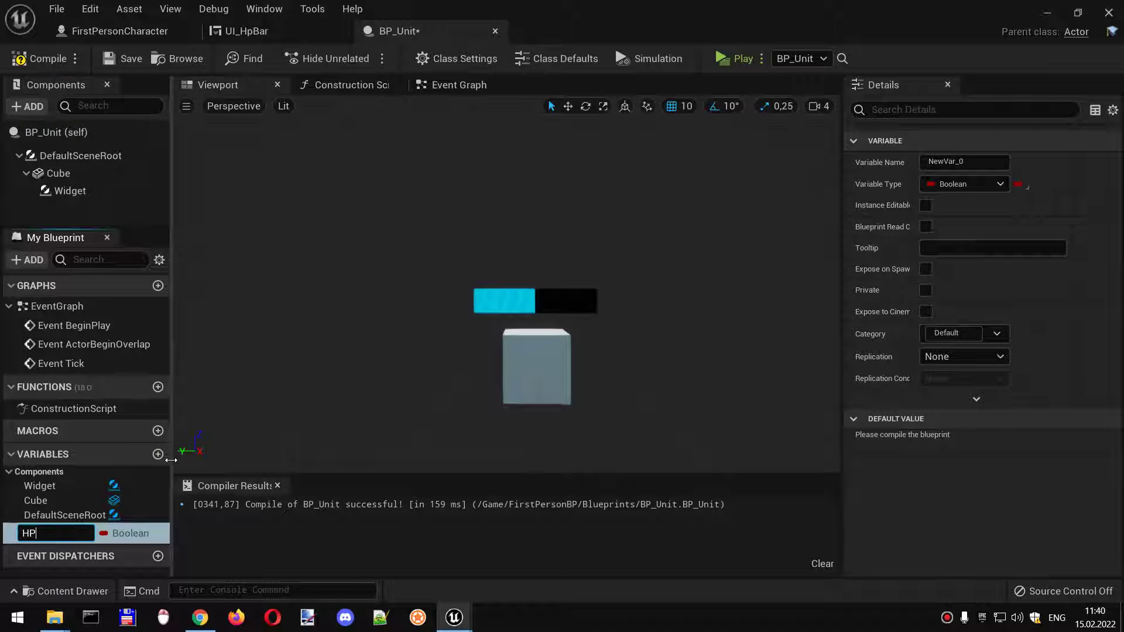
pyautogui.press('Return')
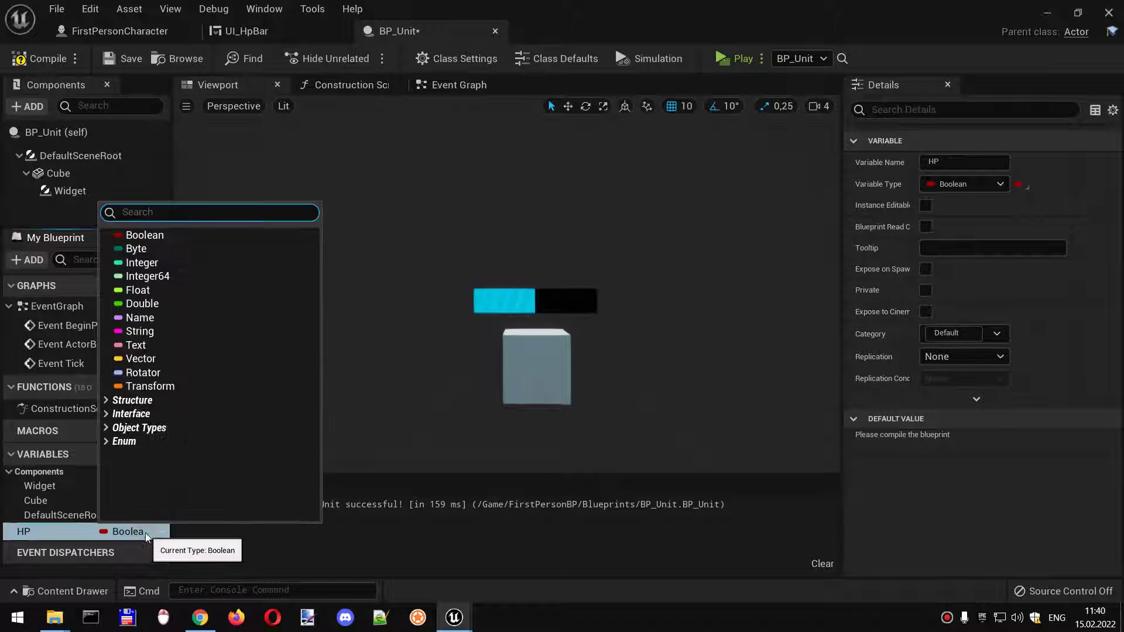
pyautogui.press('Escape')
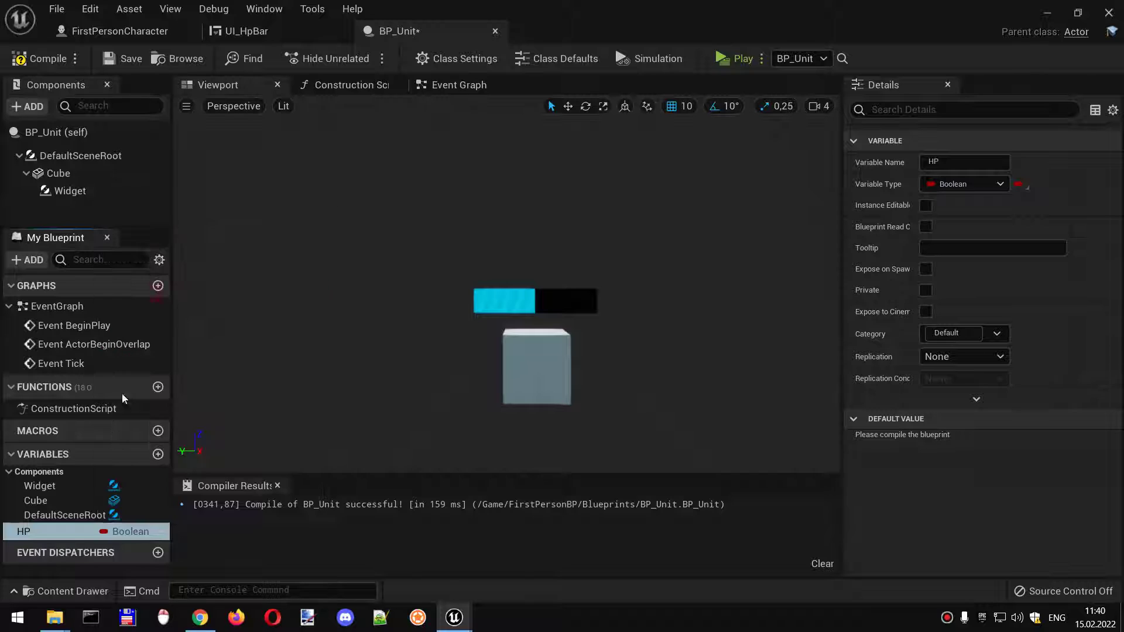
pyautogui.rightClick(53, 532)
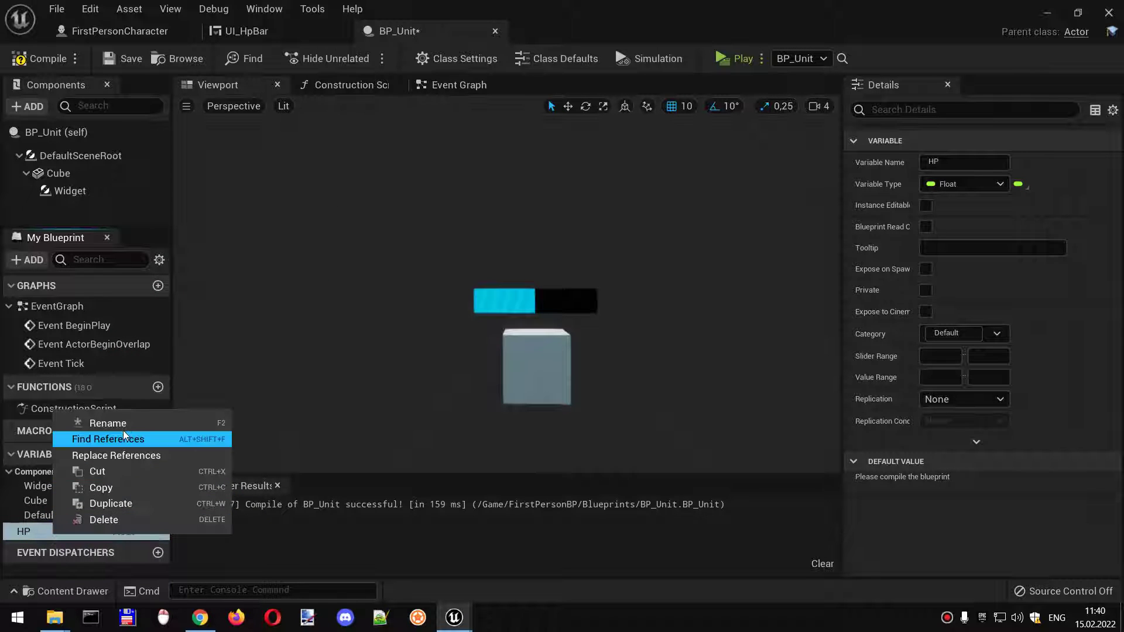
pyautogui.click(111, 503)
pyautogui.write('HP Max')
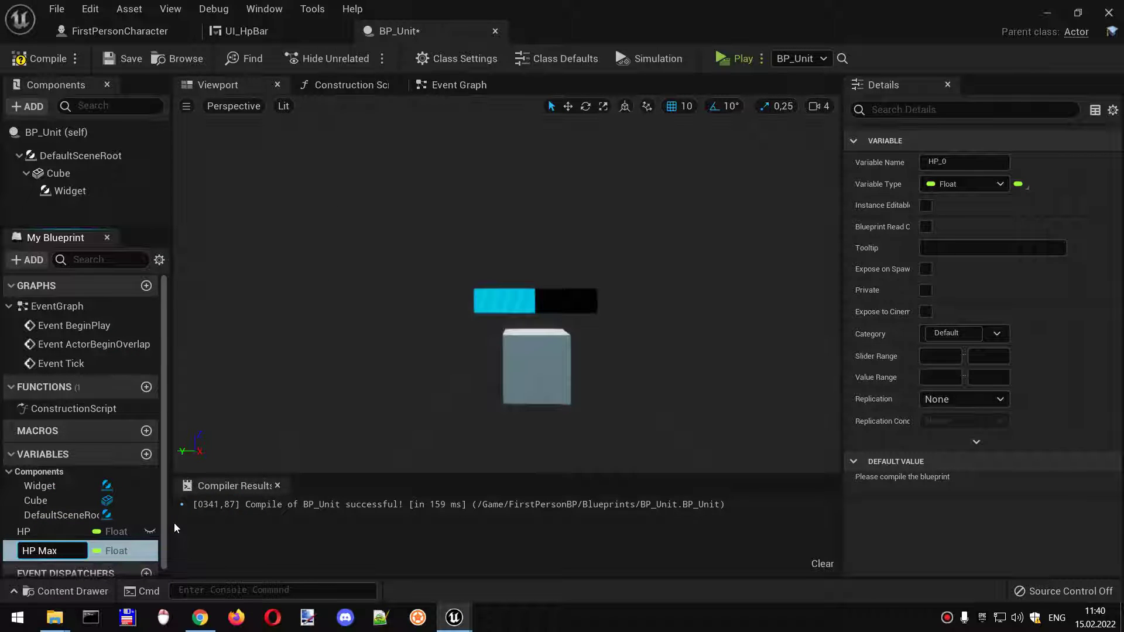
pyautogui.press('Return')
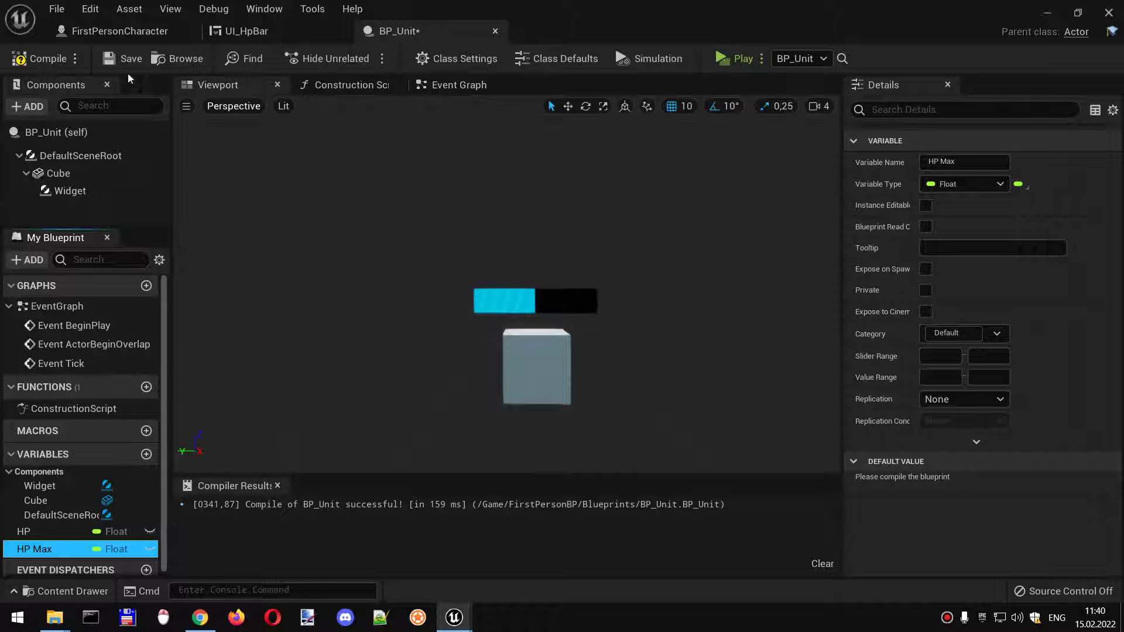
pyautogui.click(48, 58)
# Give HP Max a default value of 100 and compile again.
pyautogui.click(964, 481)
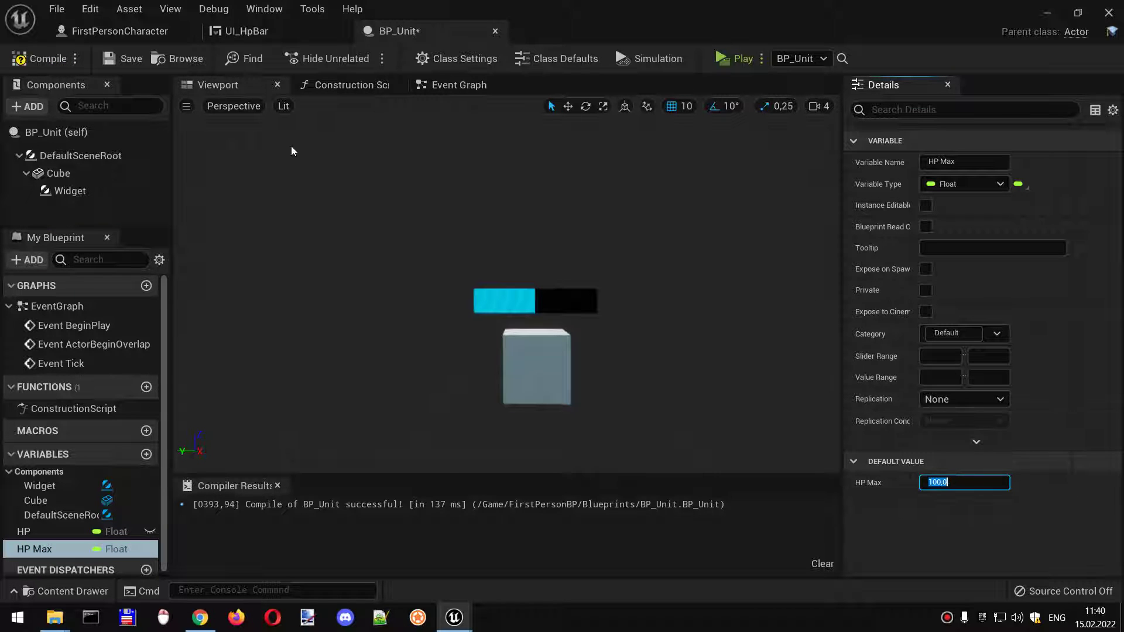
pyautogui.click(38, 66)
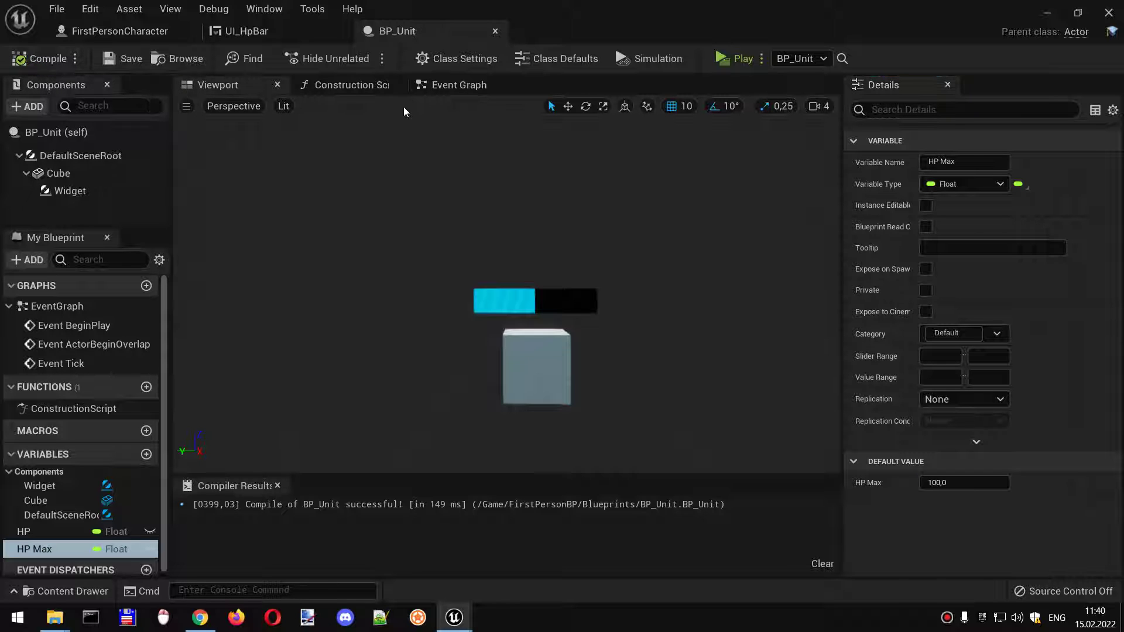
pyautogui.click(458, 84)
pyautogui.scroll(-2, 417, 361)
# Place a Set HP node and a Get HP Max node in the Event Graph.
pyautogui.moveTo(417, 360); pyautogui.dragTo(436, 447, button='right')
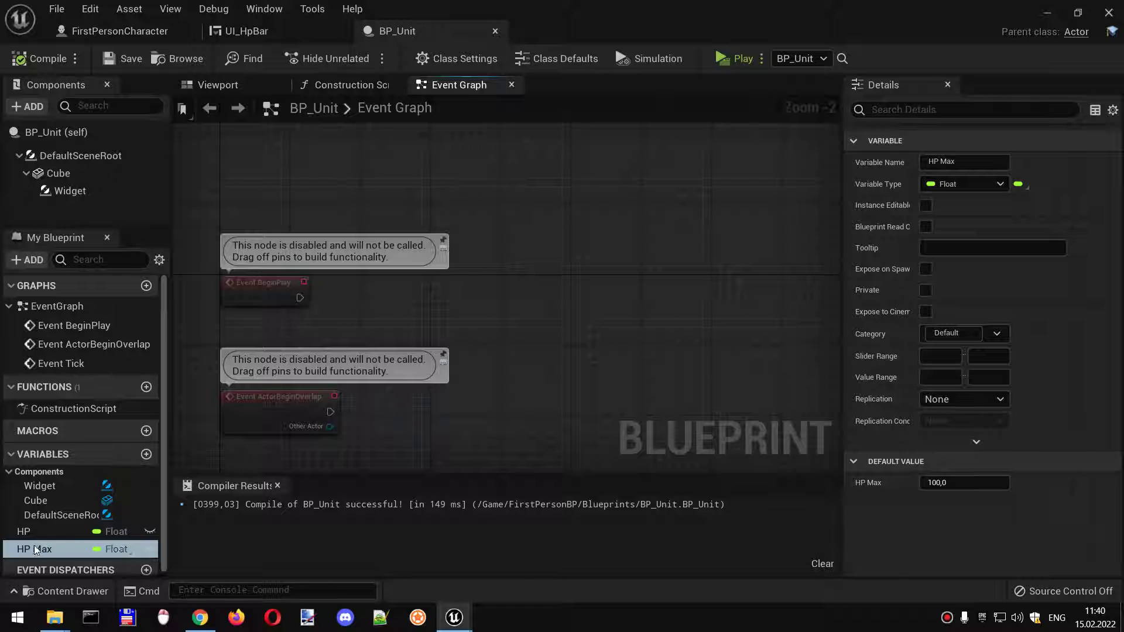
pyautogui.moveTo(34, 530); pyautogui.dragTo(430, 344)
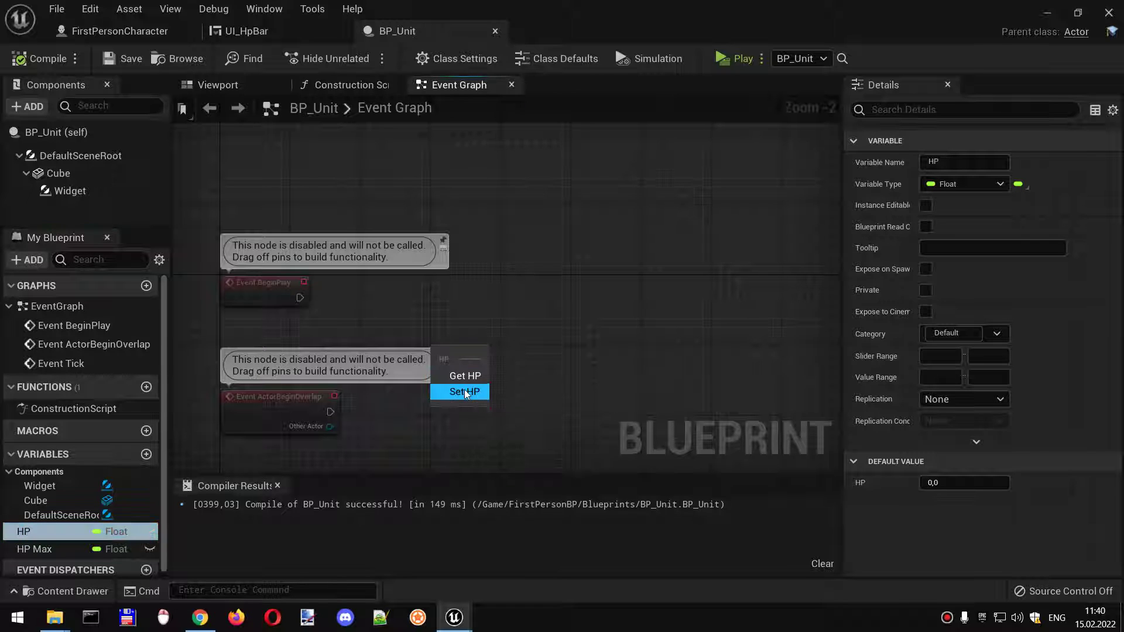
pyautogui.click(464, 390)
pyautogui.moveTo(34, 548)
pyautogui.mouseDown()
pyautogui.moveTo(548, 279)
pyautogui.moveTo(352, 336)
pyautogui.mouseUp()
pyautogui.click(591, 312)
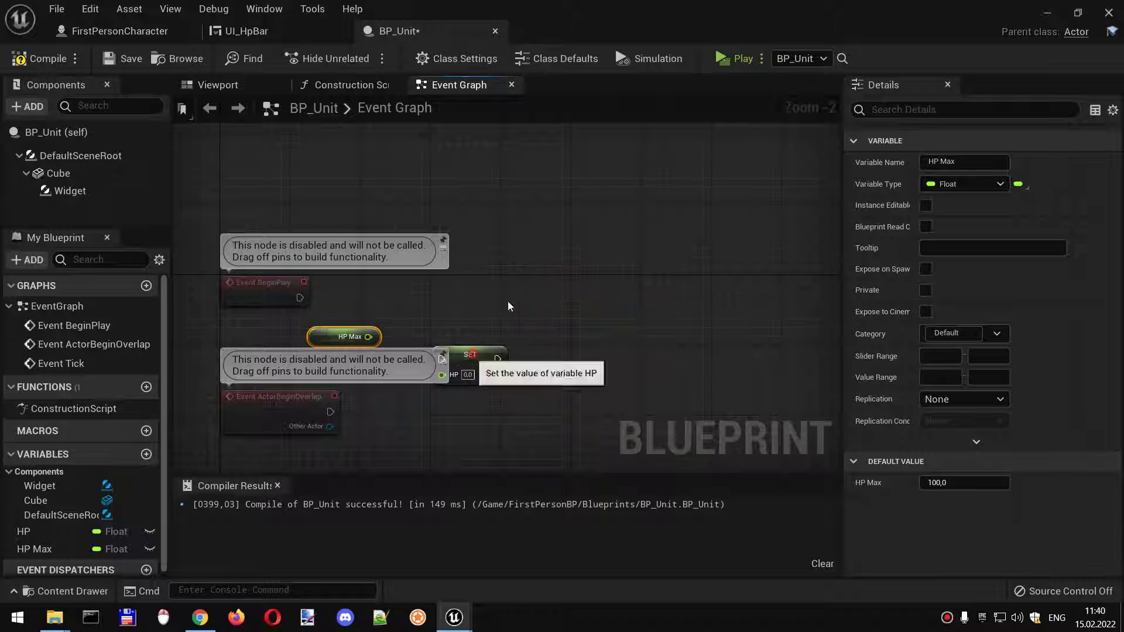
# Wire BeginPlay into Set HP with HP Max as its value, compile, and switch to UI_HpBar.
pyautogui.moveTo(474, 356); pyautogui.dragTo(492, 292)
pyautogui.moveTo(299, 298); pyautogui.dragTo(458, 297)
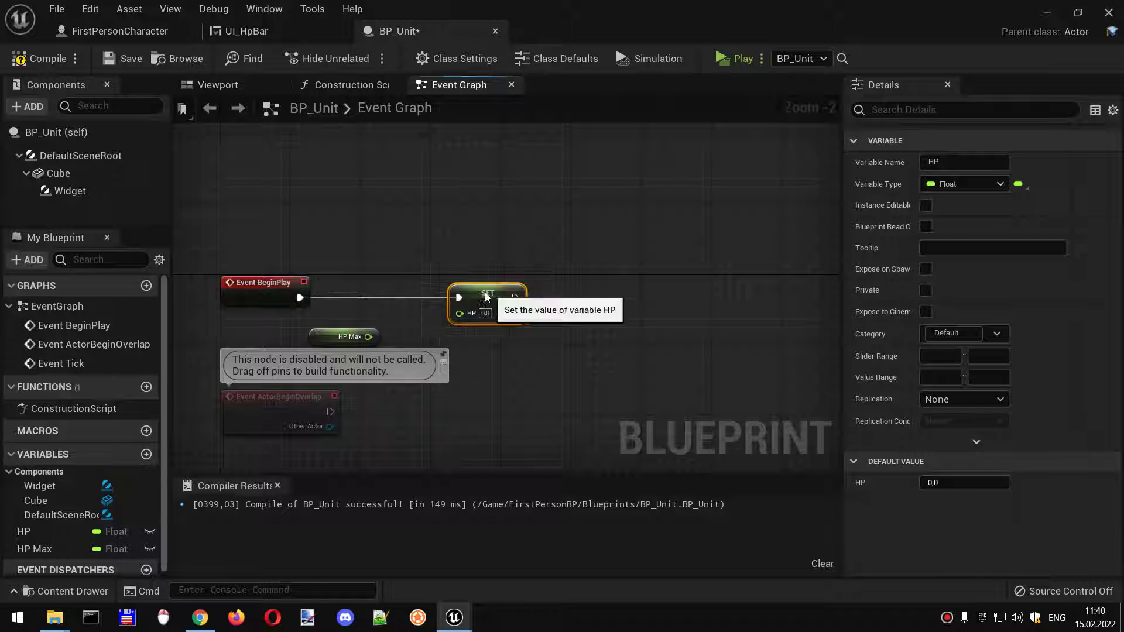
pyautogui.moveTo(370, 336)
pyautogui.mouseDown()
pyautogui.moveTo(457, 313)
pyautogui.moveTo(466, 294)
pyautogui.moveTo(376, 331)
pyautogui.mouseUp()
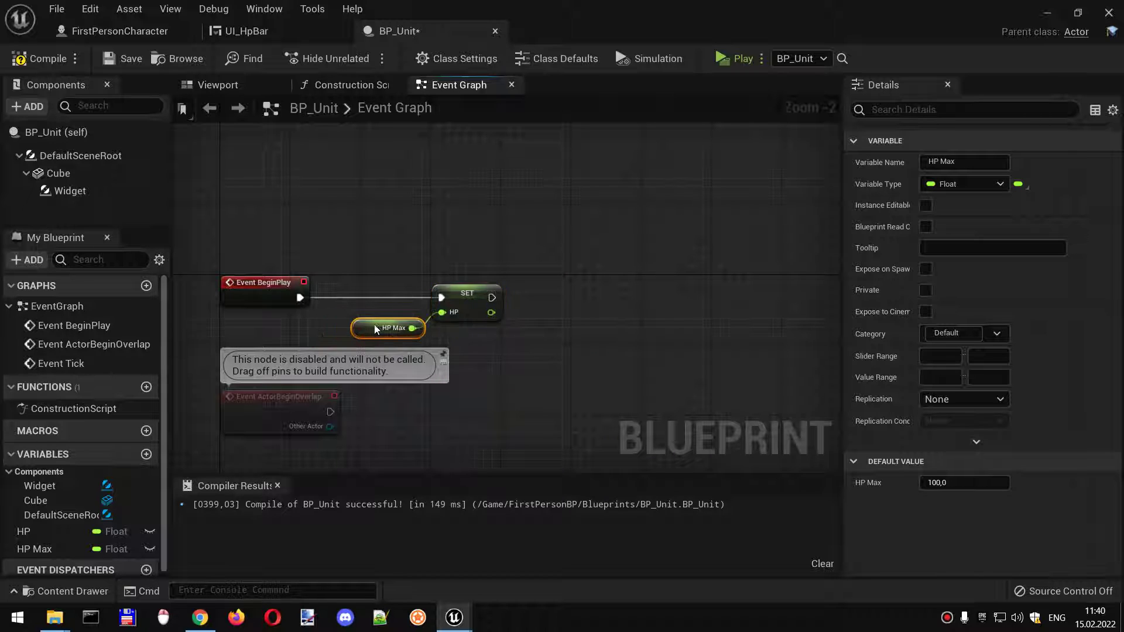
pyautogui.click(48, 58)
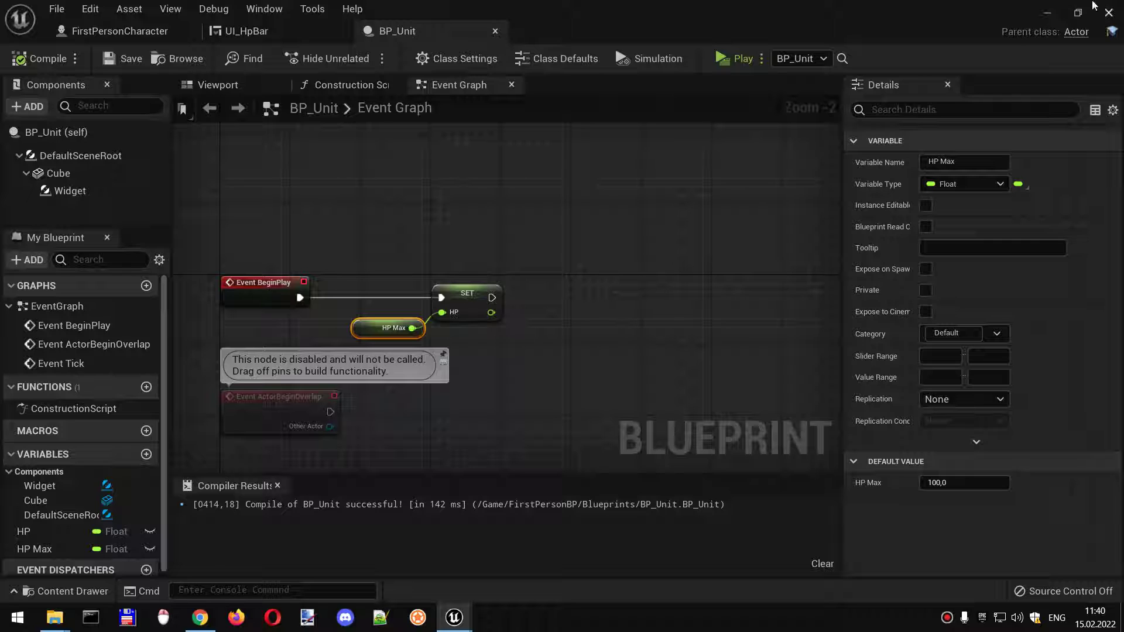
pyautogui.click(263, 32)
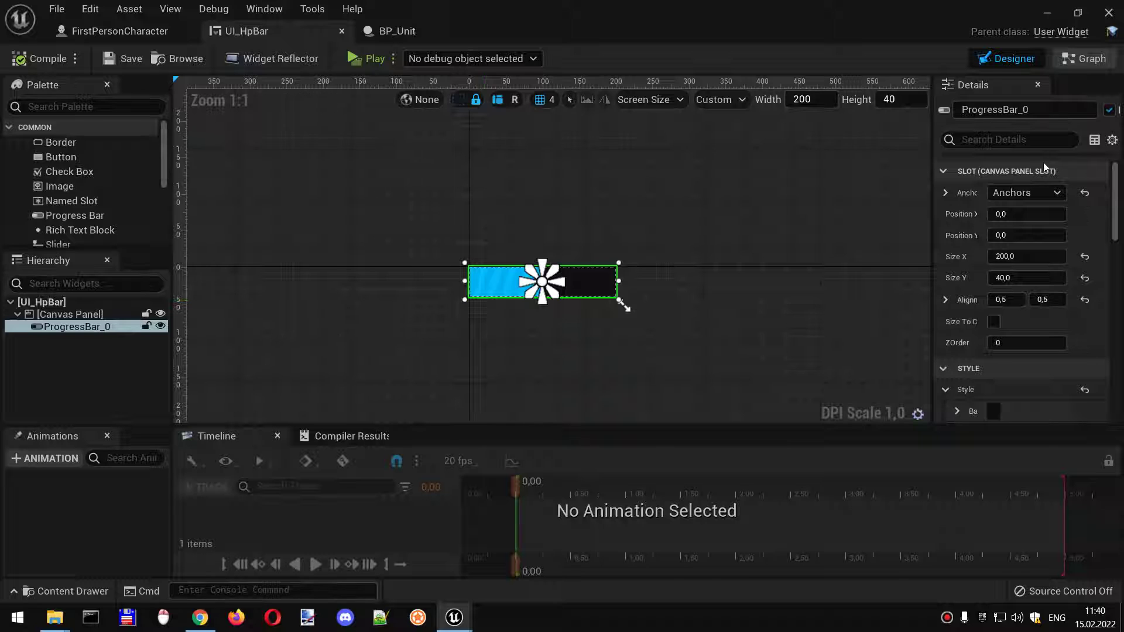
# Stop exposing the progress bar as a variable, inspect its Percent binding options, and move to the event graph.
pyautogui.click(1108, 109)
pyautogui.scroll(-2, 1005, 283)
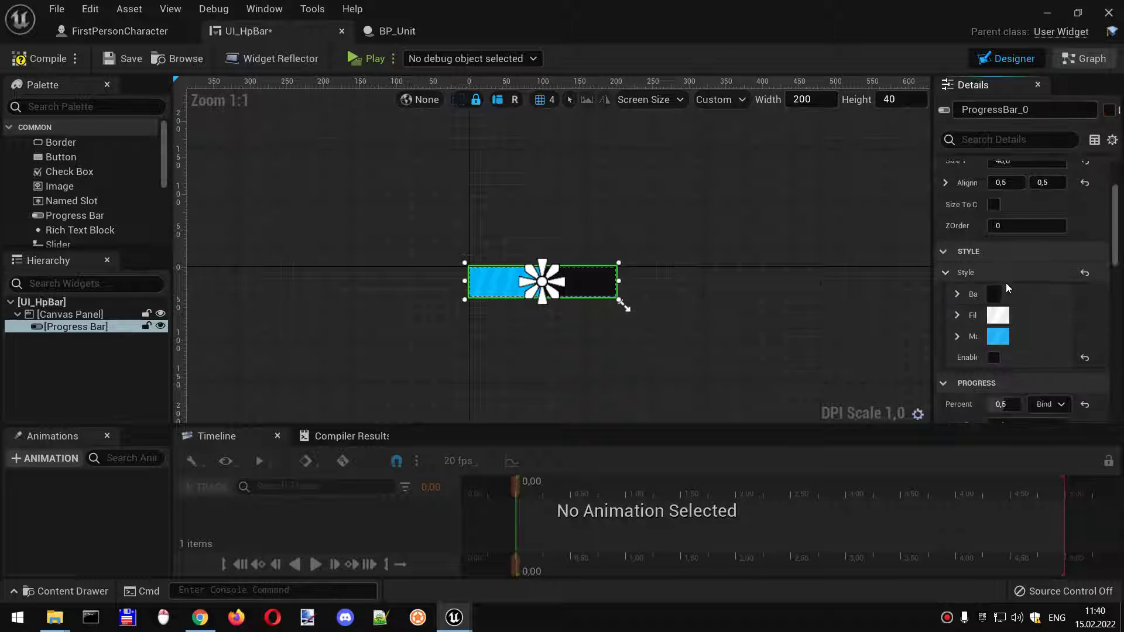
pyautogui.scroll(-2, 1054, 326)
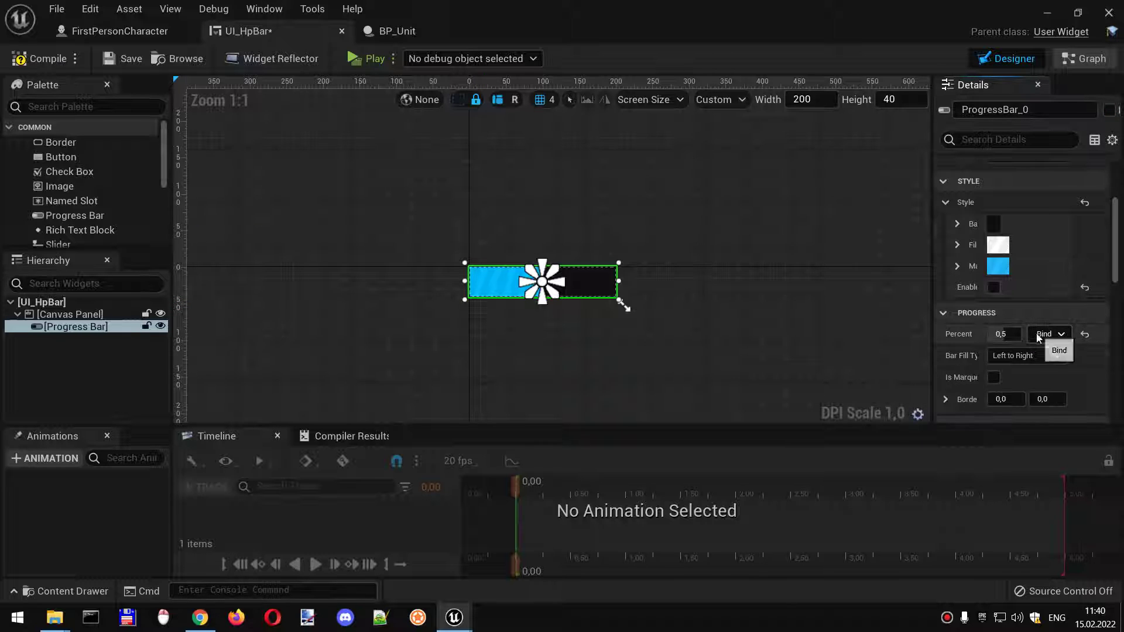
pyautogui.click(76, 327)
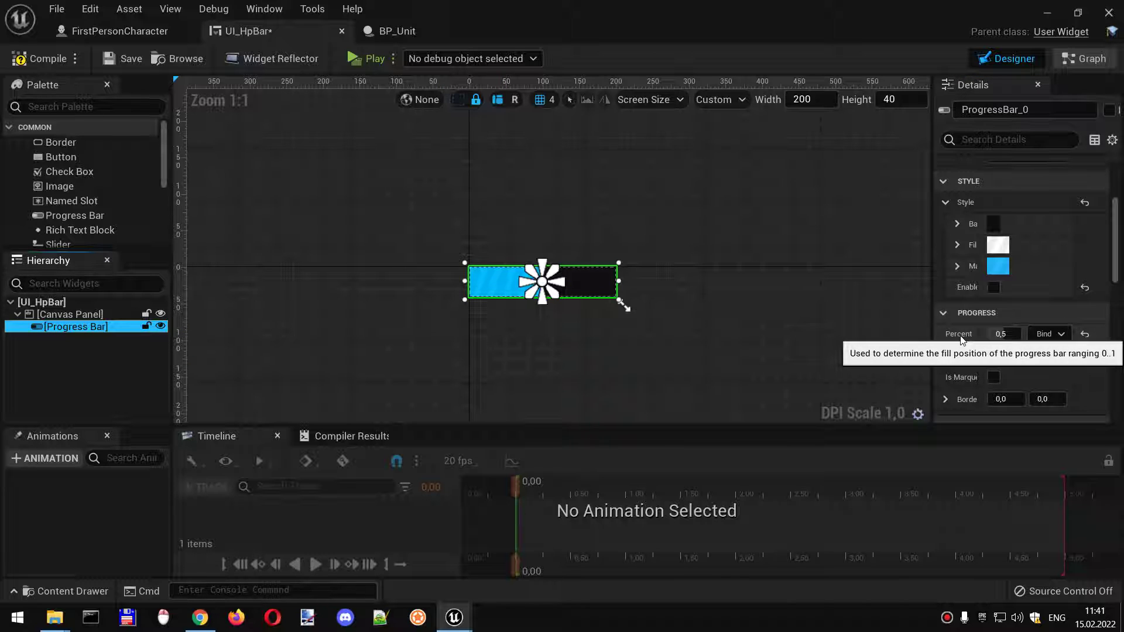
pyautogui.click(1058, 337)
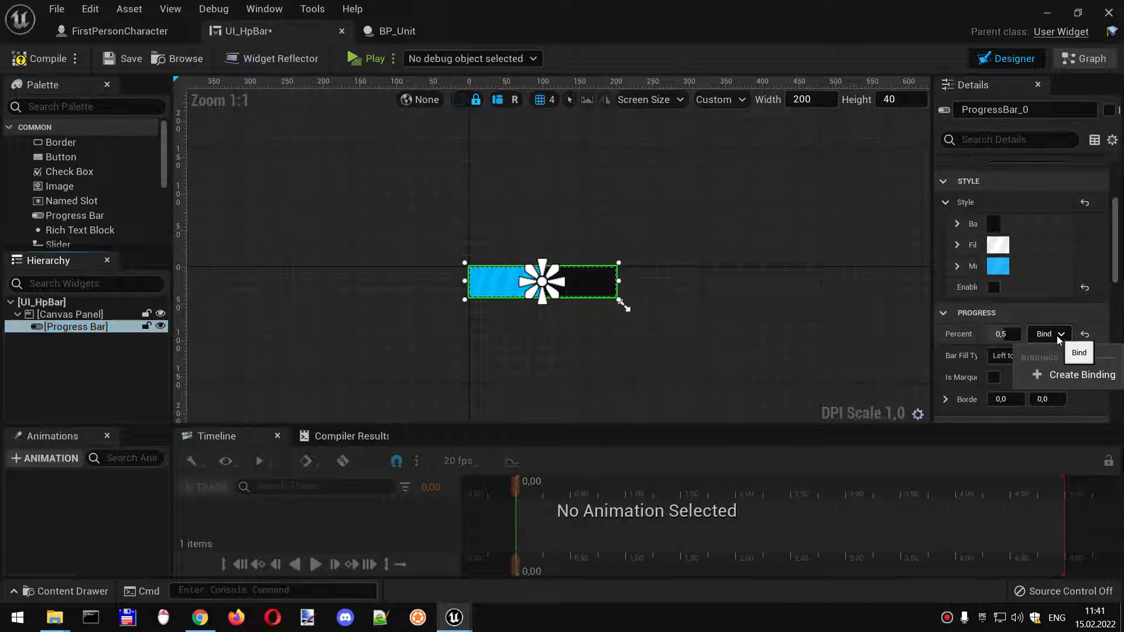
pyautogui.click(1072, 377)
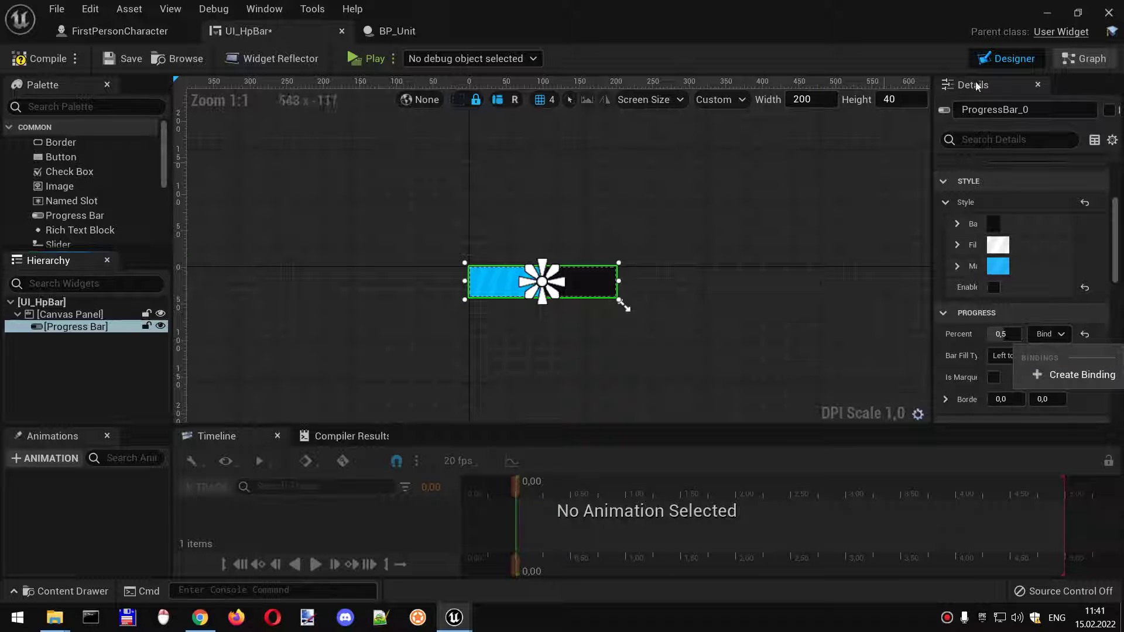
pyautogui.click(1091, 57)
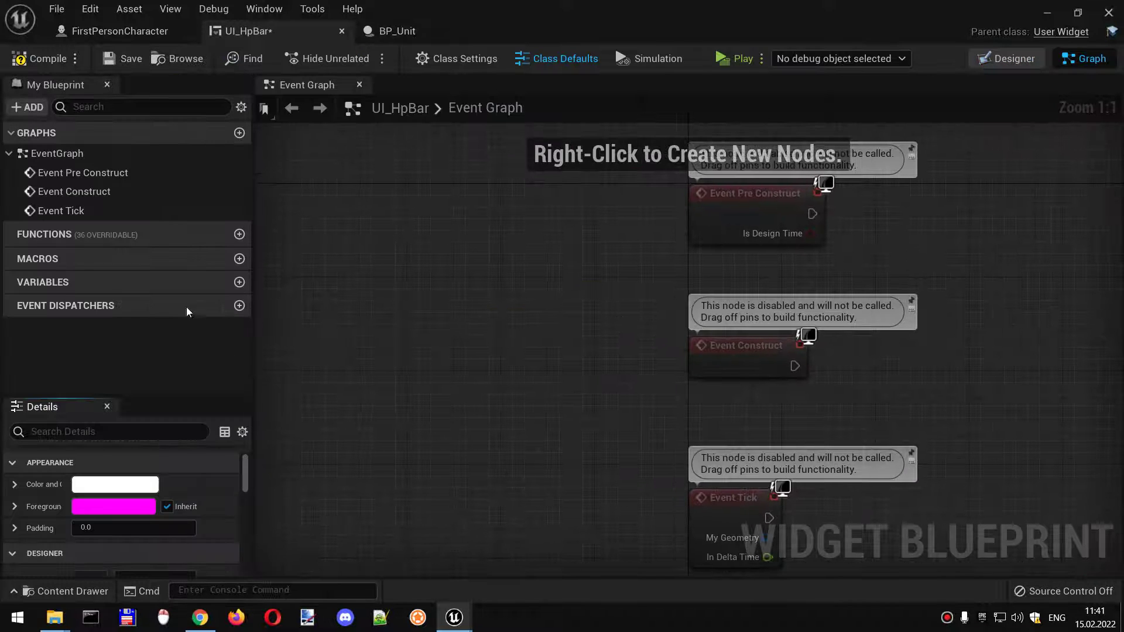
# Add a variable named Unit to UI_HpBar and set its type to BP Unit.
pyautogui.click(240, 283)
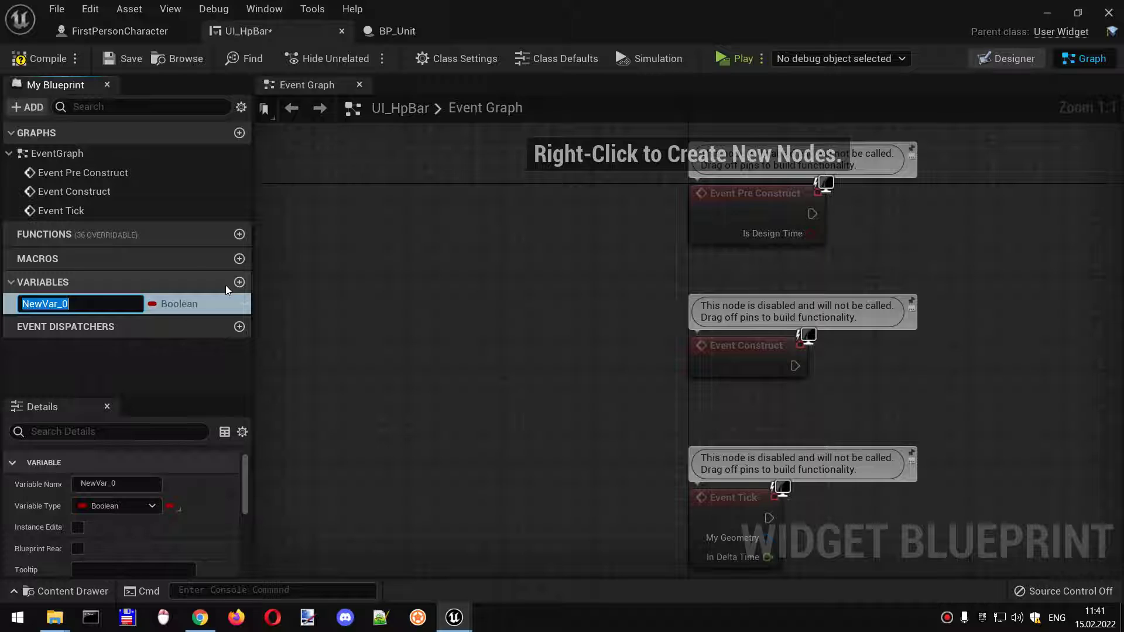
pyautogui.write('Unit')
pyautogui.press('Return')
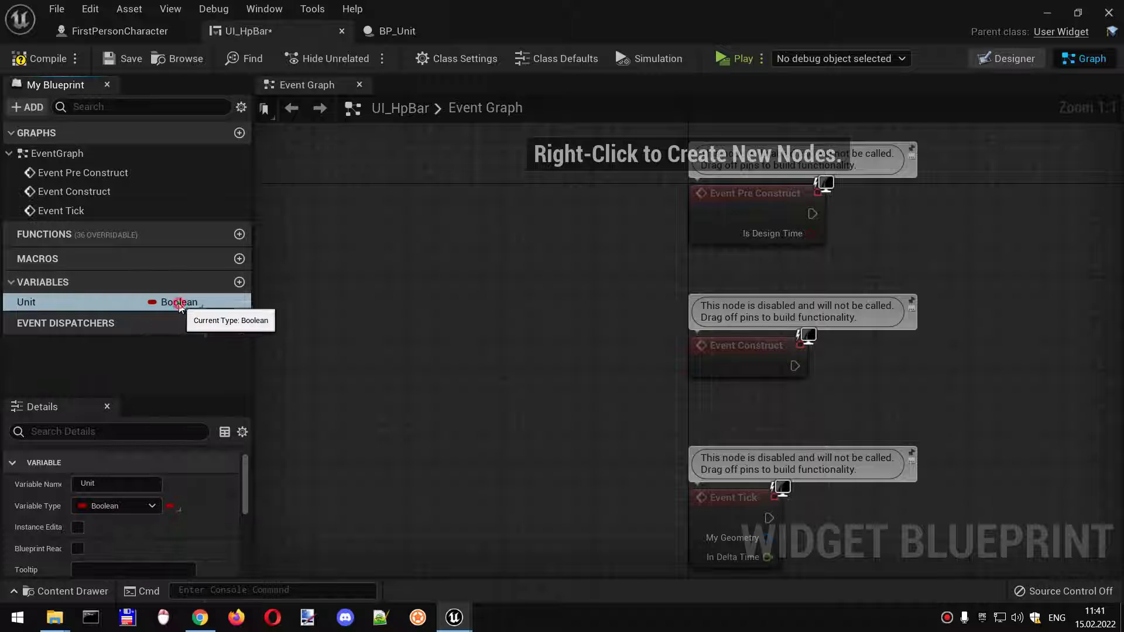
pyautogui.click(179, 303)
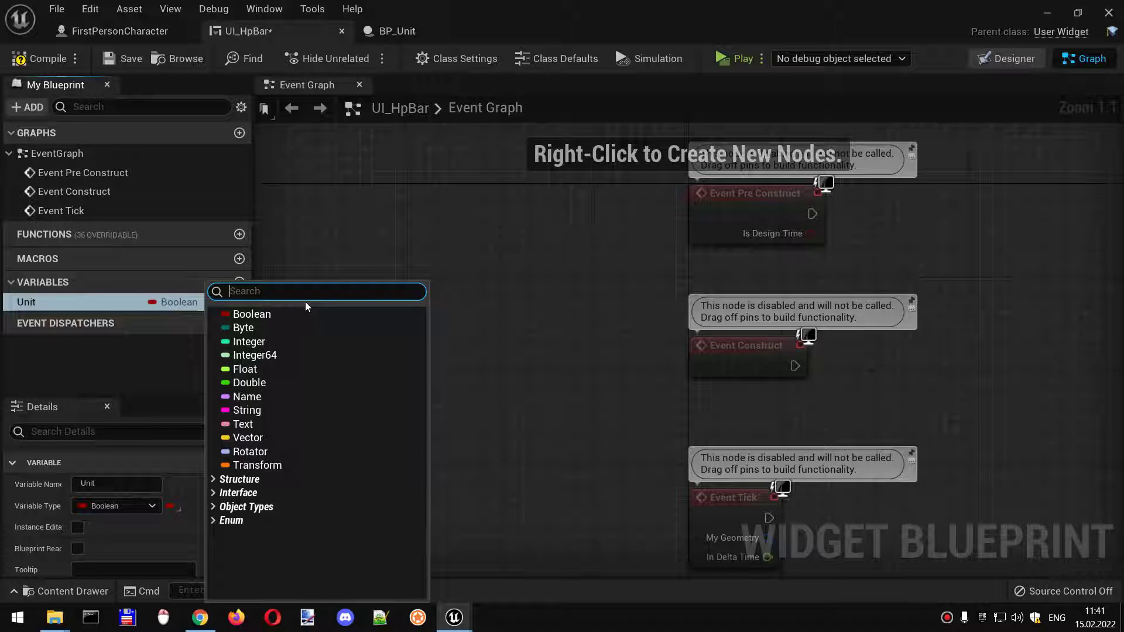
pyautogui.write('unit')
pyautogui.click(284, 328)
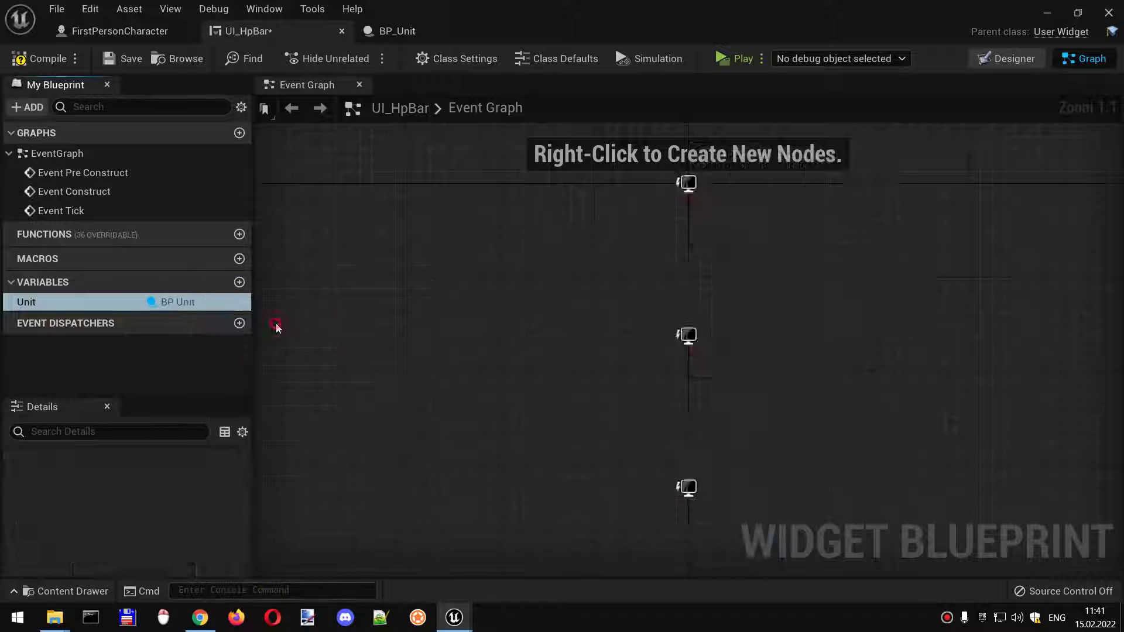
# Create a new binding function for the Progress Bar's Percent from the Designer details.
pyautogui.click(1014, 58)
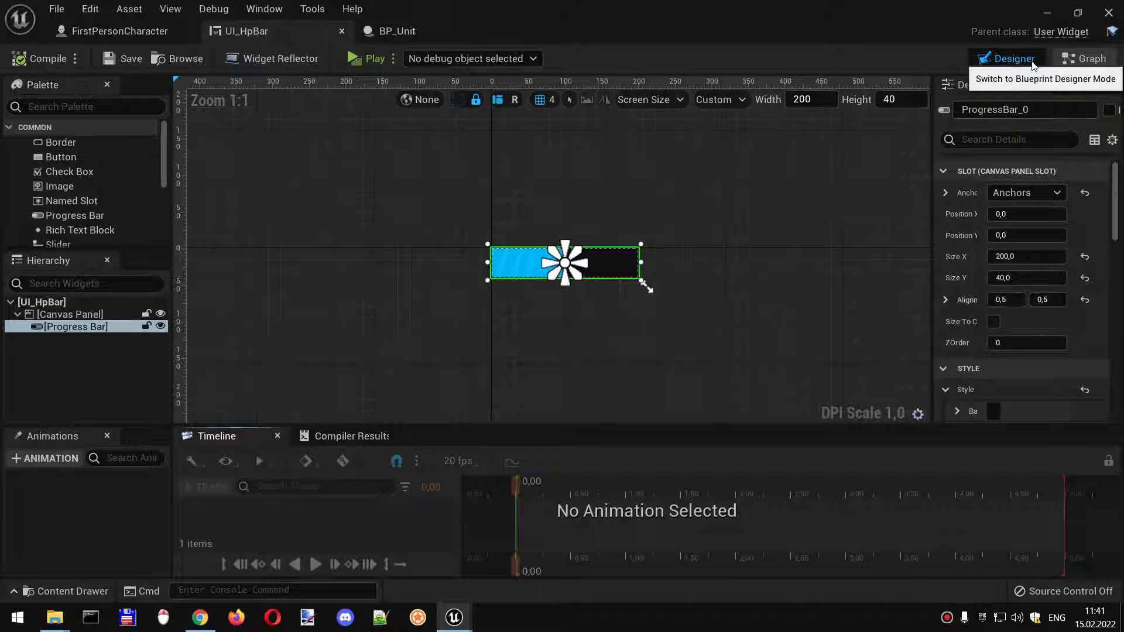
pyautogui.click(112, 328)
pyautogui.scroll(-2, 1055, 353)
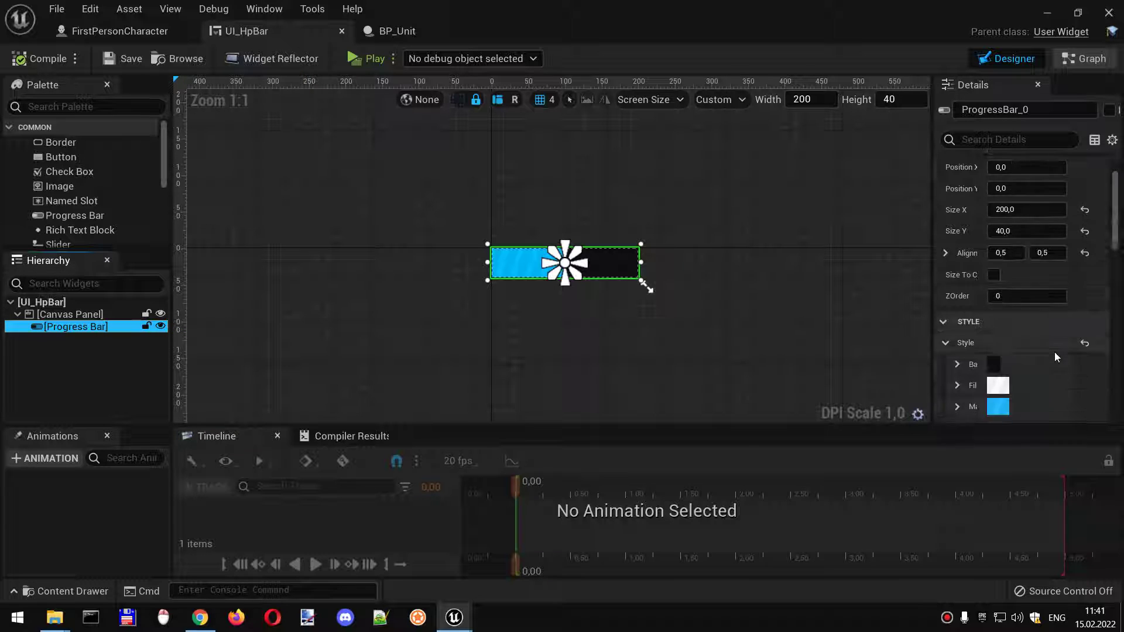
pyautogui.scroll(-2, 1054, 352)
pyautogui.scroll(-1, 1063, 333)
pyautogui.click(1050, 335)
pyautogui.moveTo(1069, 408)
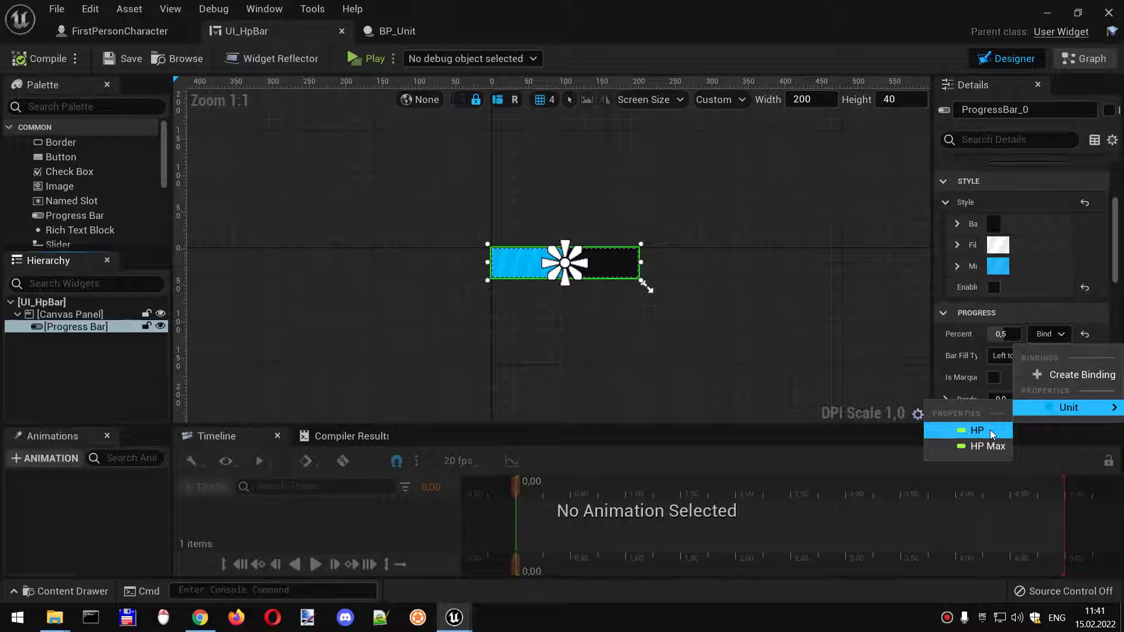
pyautogui.click(1076, 374)
# Rename GetPercent_0 to Bind HP and place a Unit getter in its graph.
pyautogui.doubleClick(62, 255)
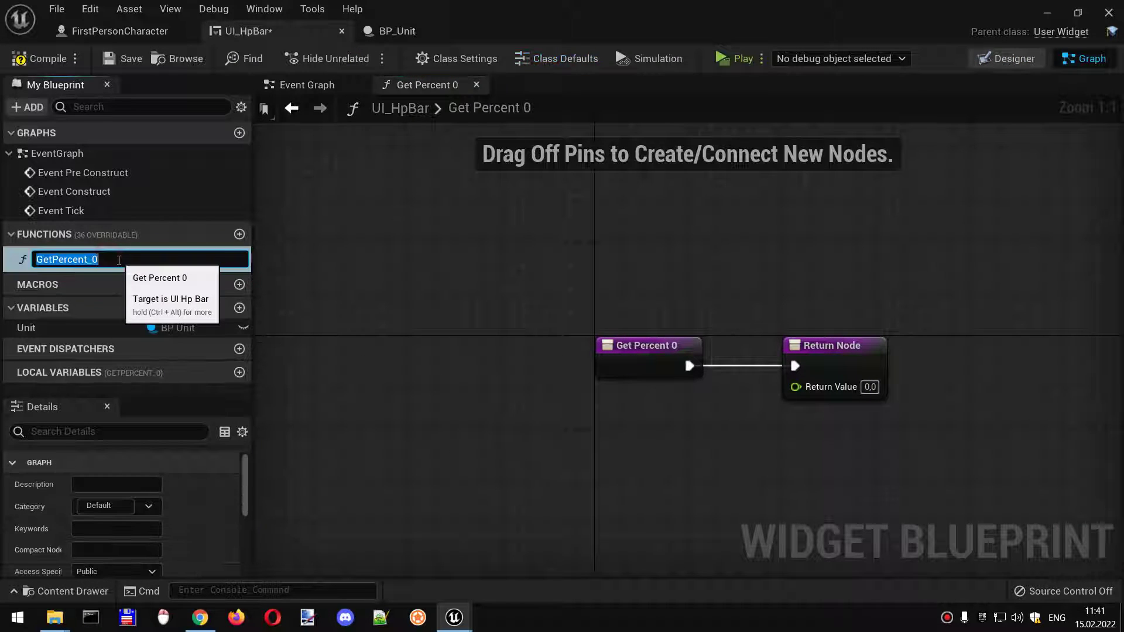
pyautogui.write('Bind HP')
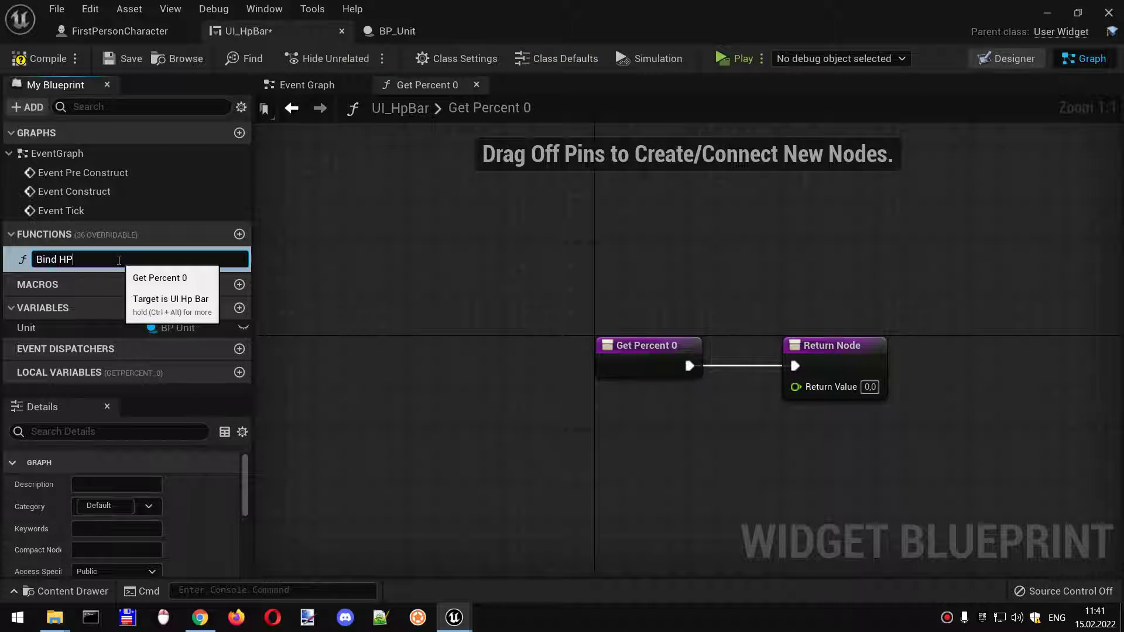
pyautogui.press('Return')
pyautogui.scroll(2, 672, 428)
pyautogui.moveTo(527, 327); pyautogui.dragTo(854, 349)
pyautogui.moveTo(26, 320); pyautogui.dragTo(351, 438)
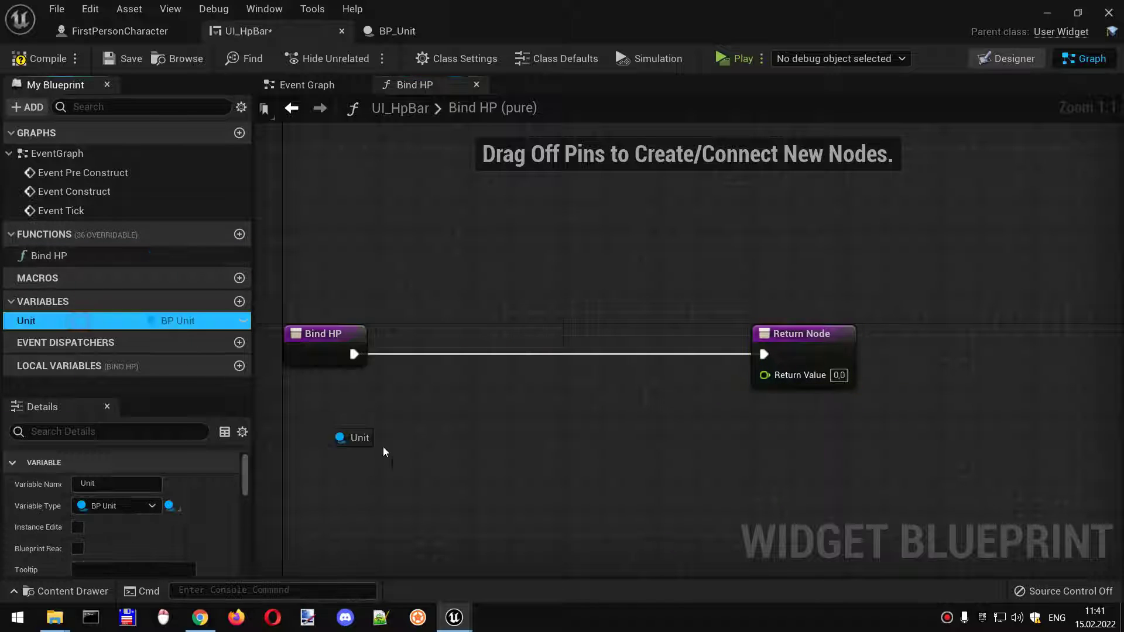
pyautogui.click(413, 467)
# Read HP and HP Max from the Unit reference.
pyautogui.moveTo(474, 453); pyautogui.dragTo(547, 412)
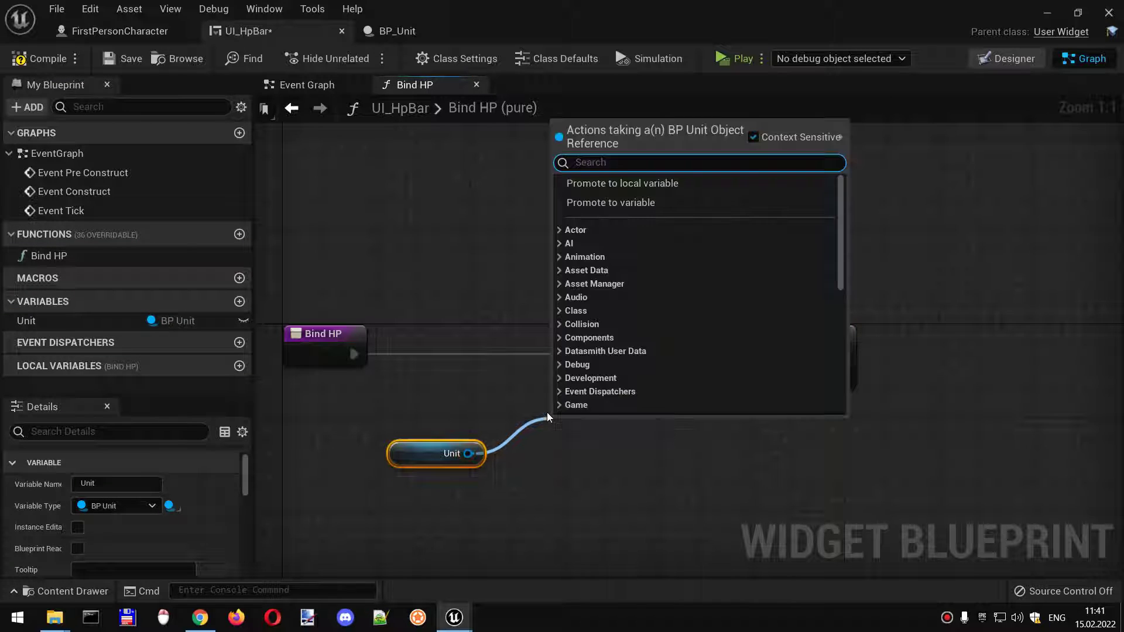
pyautogui.write('get hp')
pyautogui.press('Return')
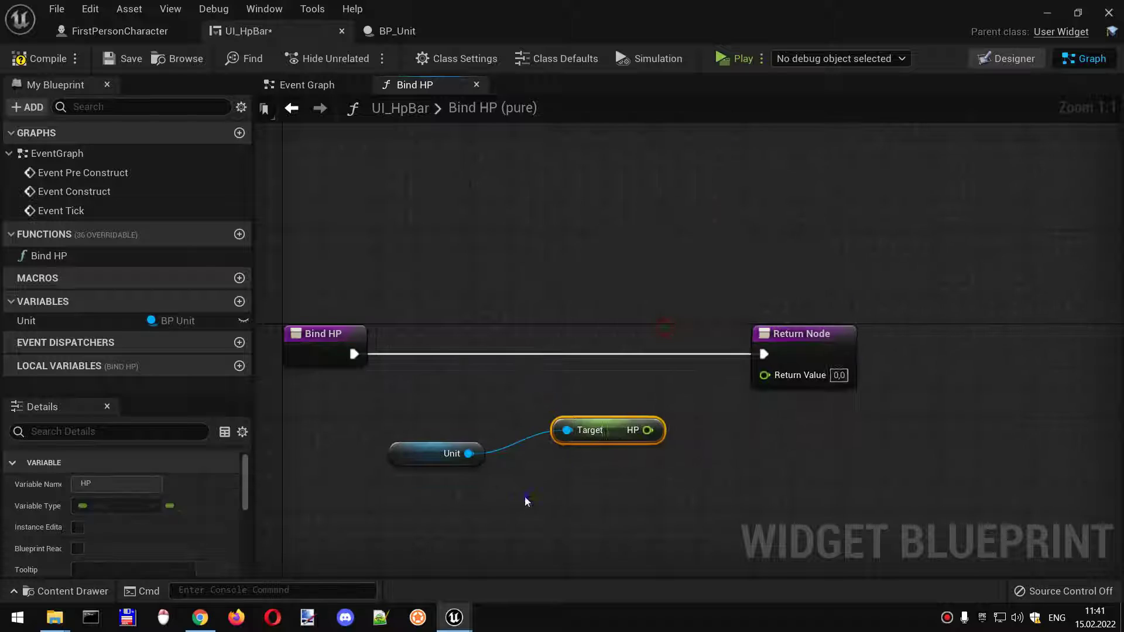
pyautogui.moveTo(615, 492); pyautogui.dragTo(603, 404, button='right')
pyautogui.moveTo(457, 365); pyautogui.dragTo(518, 411)
pyautogui.write('get hp')
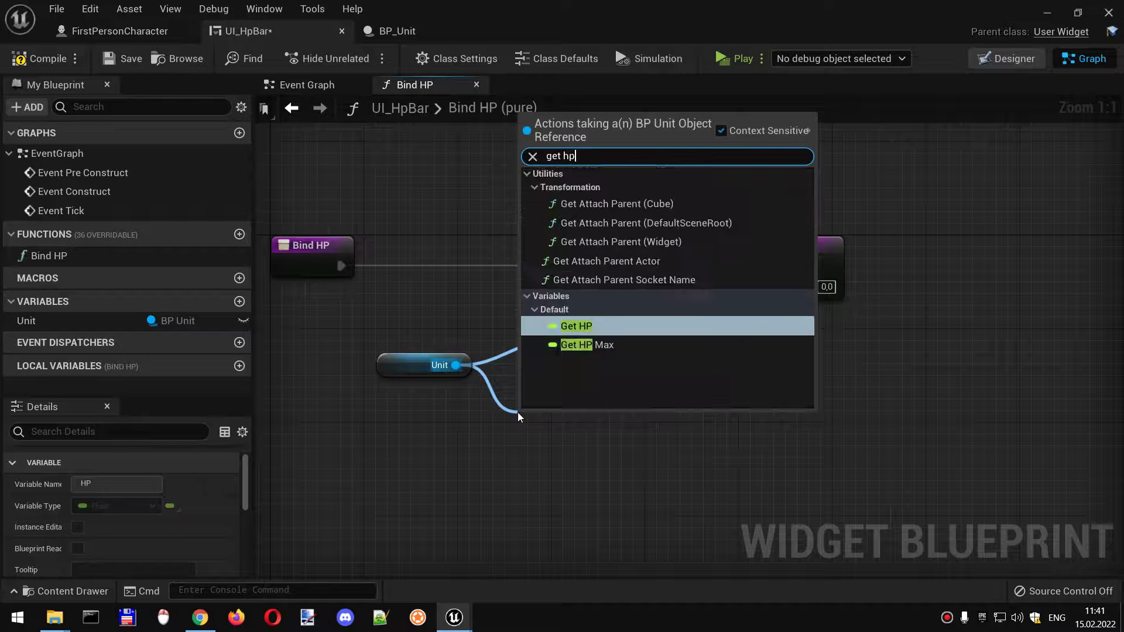
pyautogui.write(' max')
pyautogui.click(584, 205)
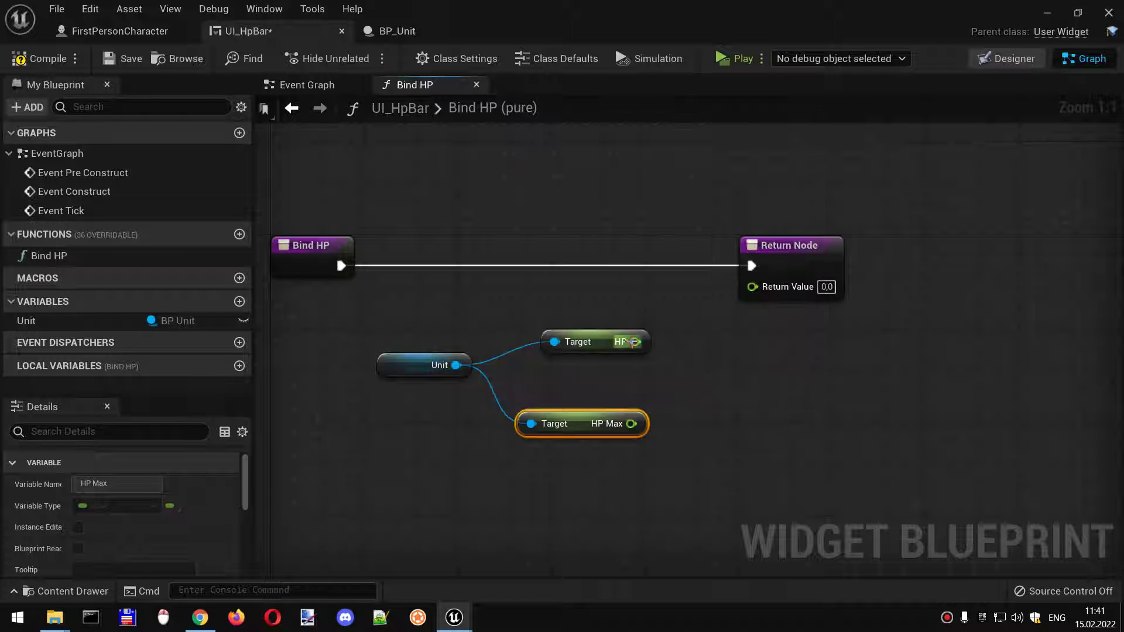
# Return HP divided by HP Max as the percent and compile the widget.
pyautogui.moveTo(634, 342); pyautogui.dragTo(735, 367)
pyautogui.write('/')
pyautogui.press('Return')
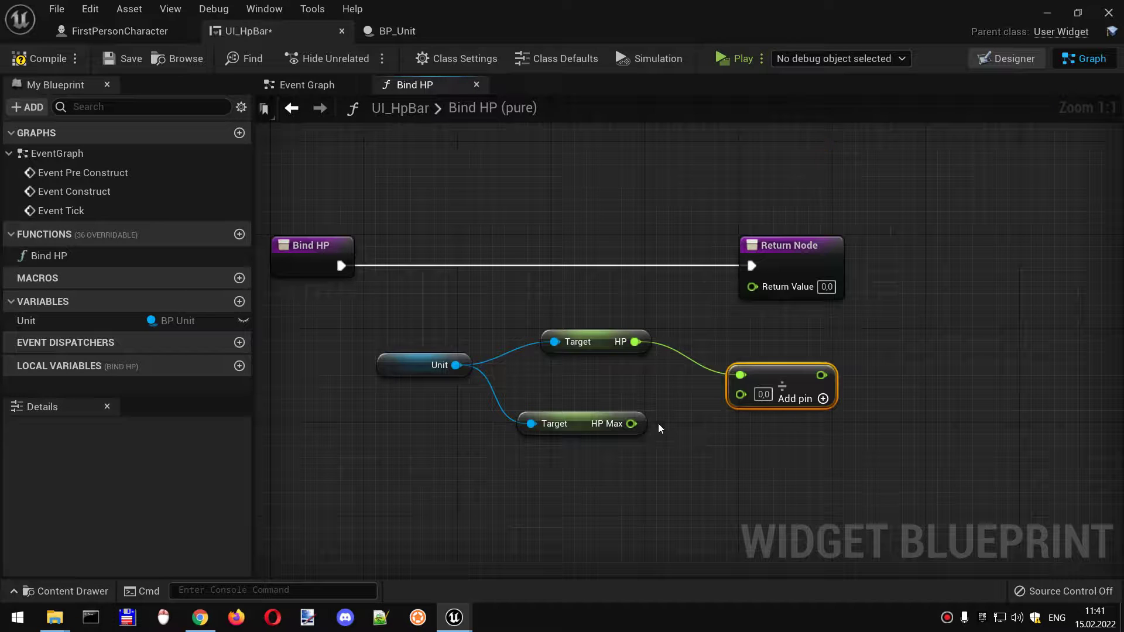
pyautogui.moveTo(630, 423); pyautogui.dragTo(693, 395)
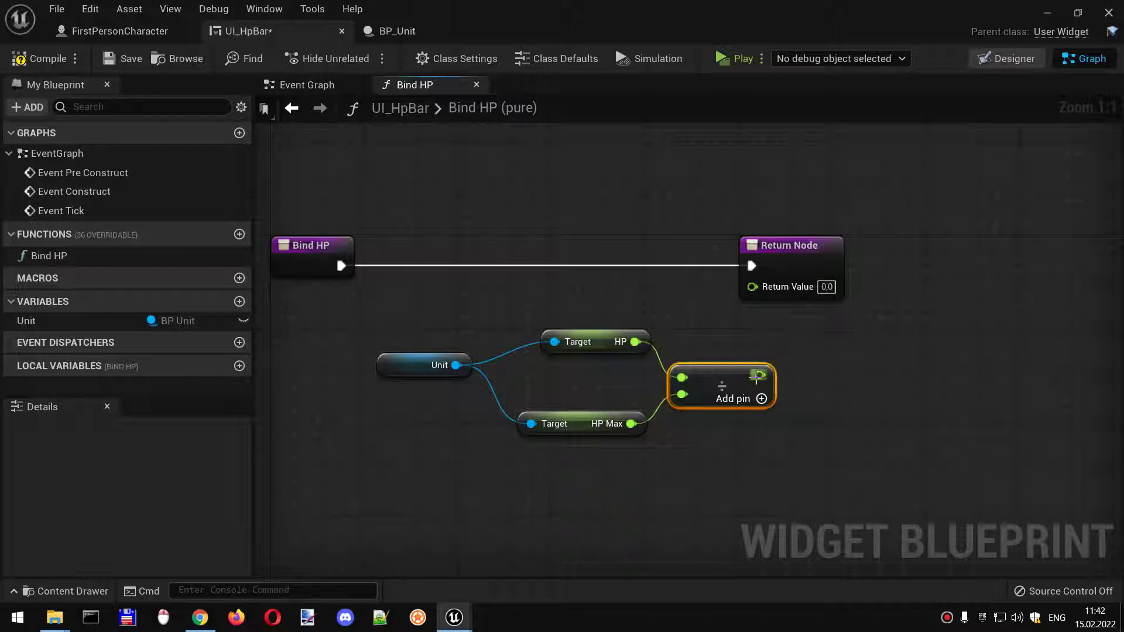
pyautogui.moveTo(771, 377); pyautogui.dragTo(752, 286)
pyautogui.click(572, 341)
pyautogui.moveTo(586, 424); pyautogui.dragTo(586, 412)
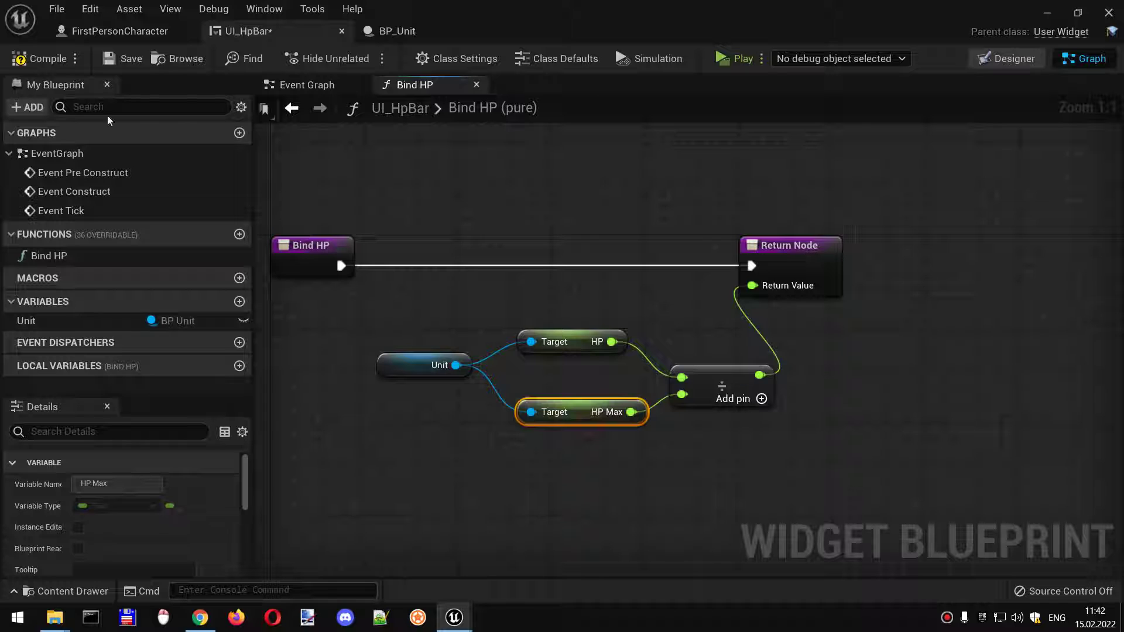
pyautogui.click(41, 58)
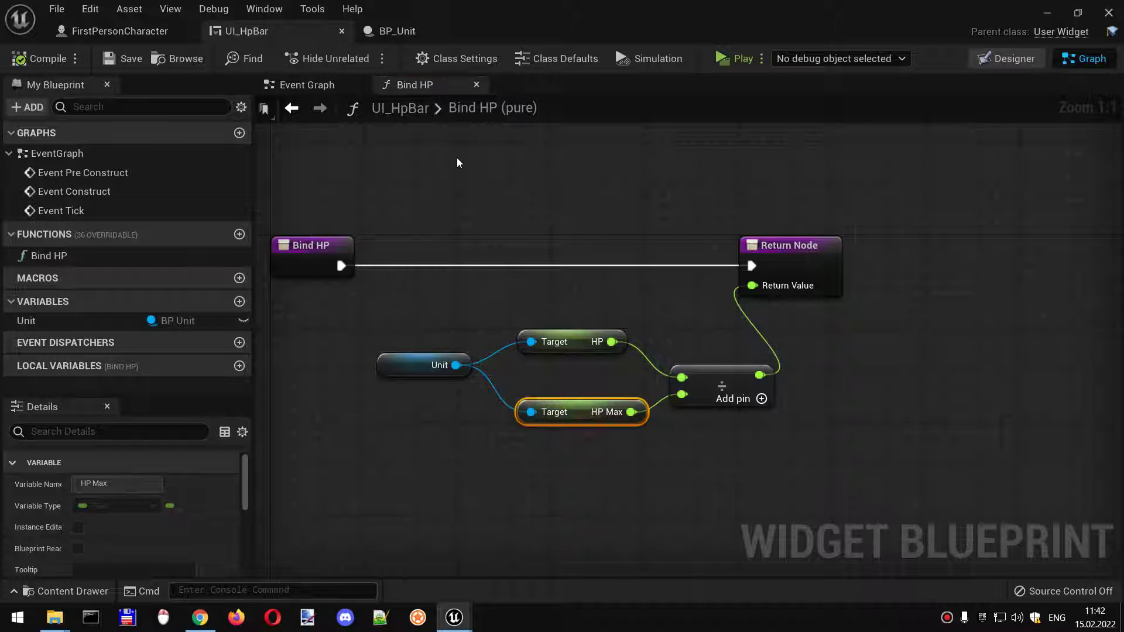
pyautogui.click(742, 58)
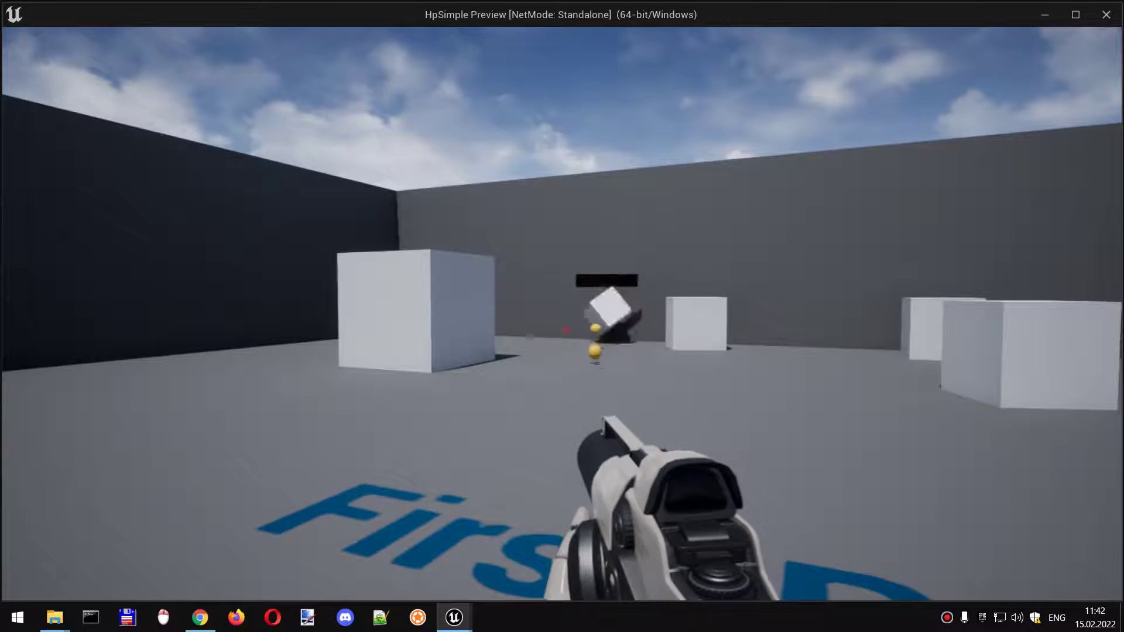
pyautogui.press('Escape')
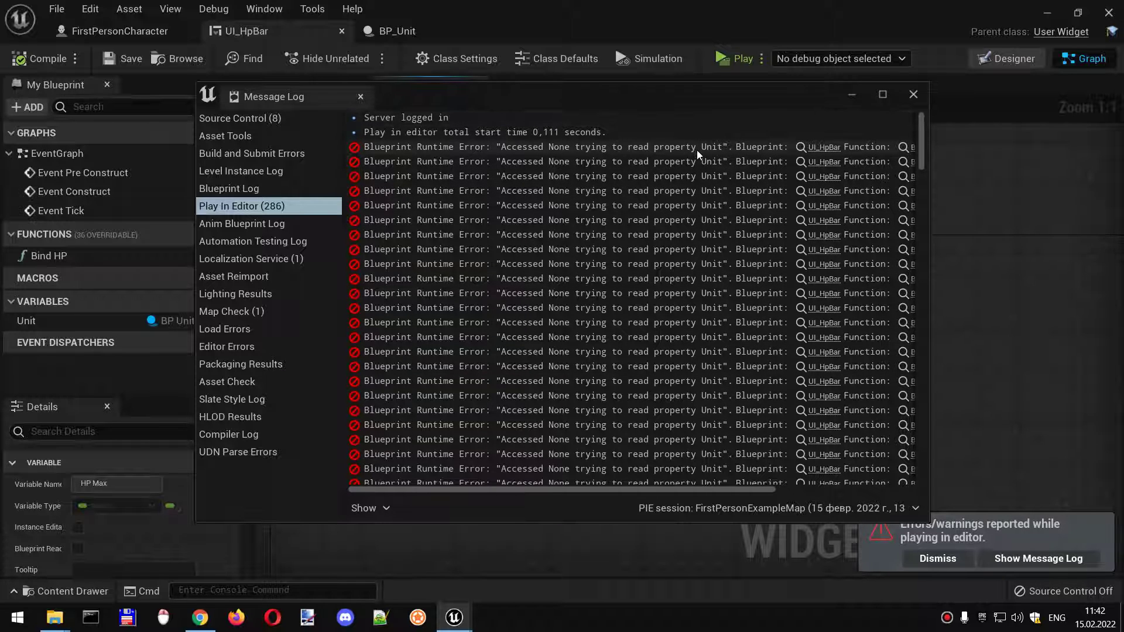
pyautogui.click(911, 95)
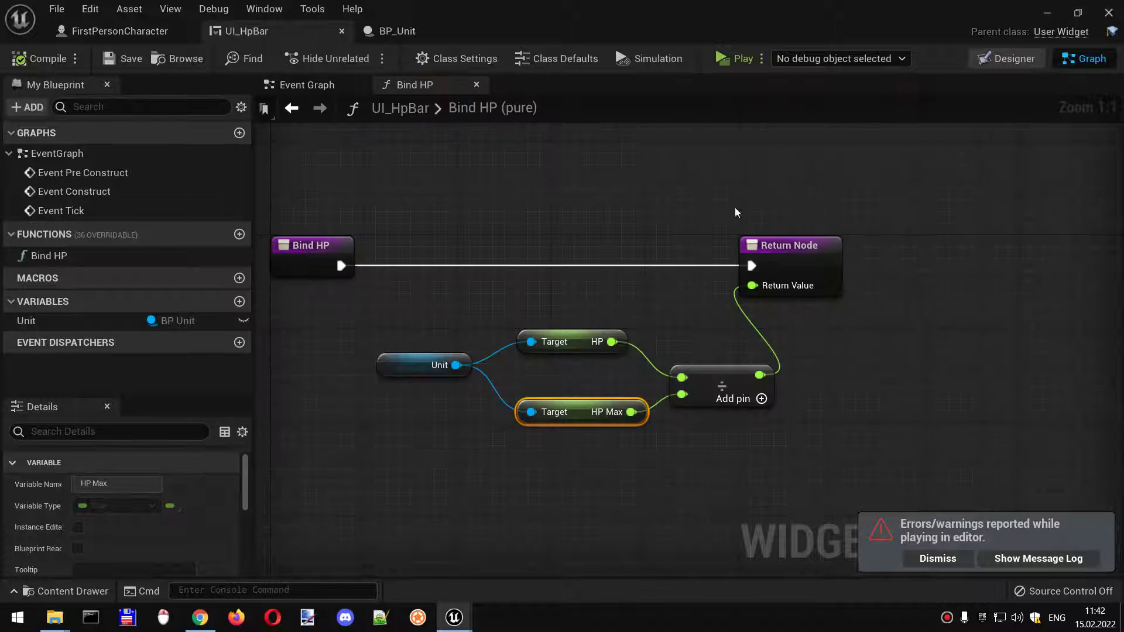
pyautogui.click(338, 332)
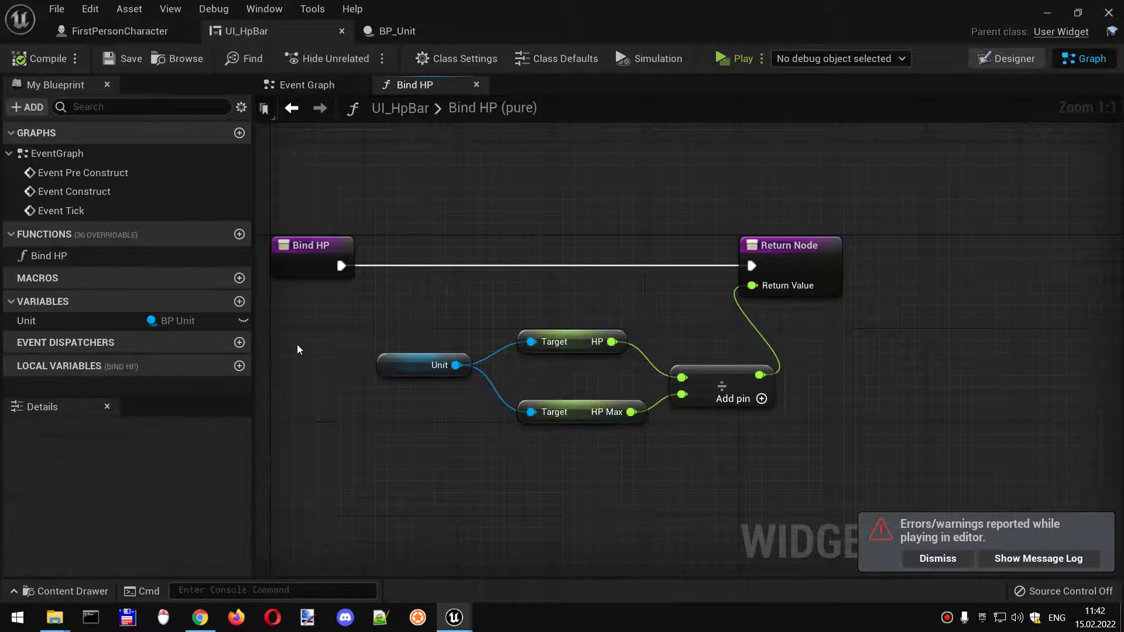
# Route Bind HP's execution through an Is Valid check on Unit before the Return Node.
pyautogui.moveTo(456, 365); pyautogui.dragTo(489, 220)
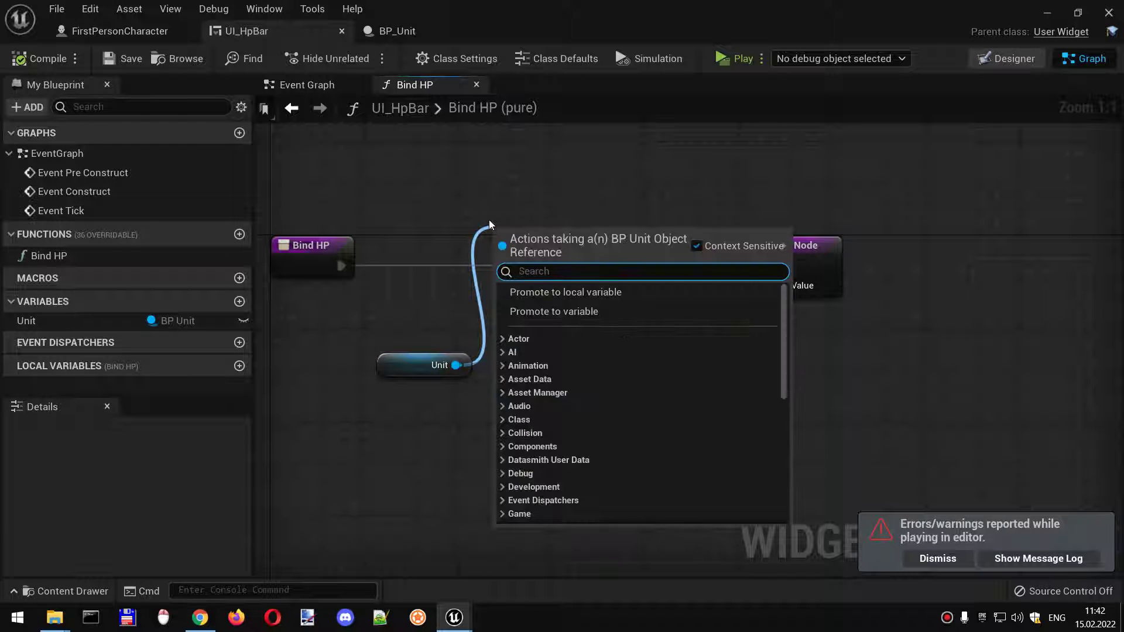
pyautogui.write('is val')
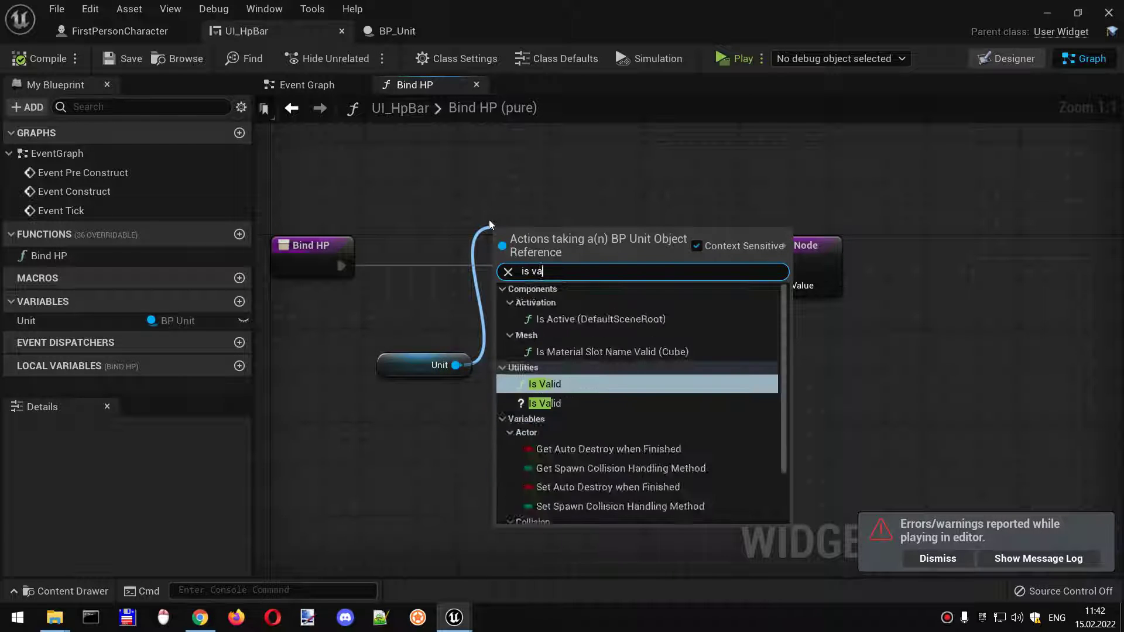
pyautogui.click(545, 370)
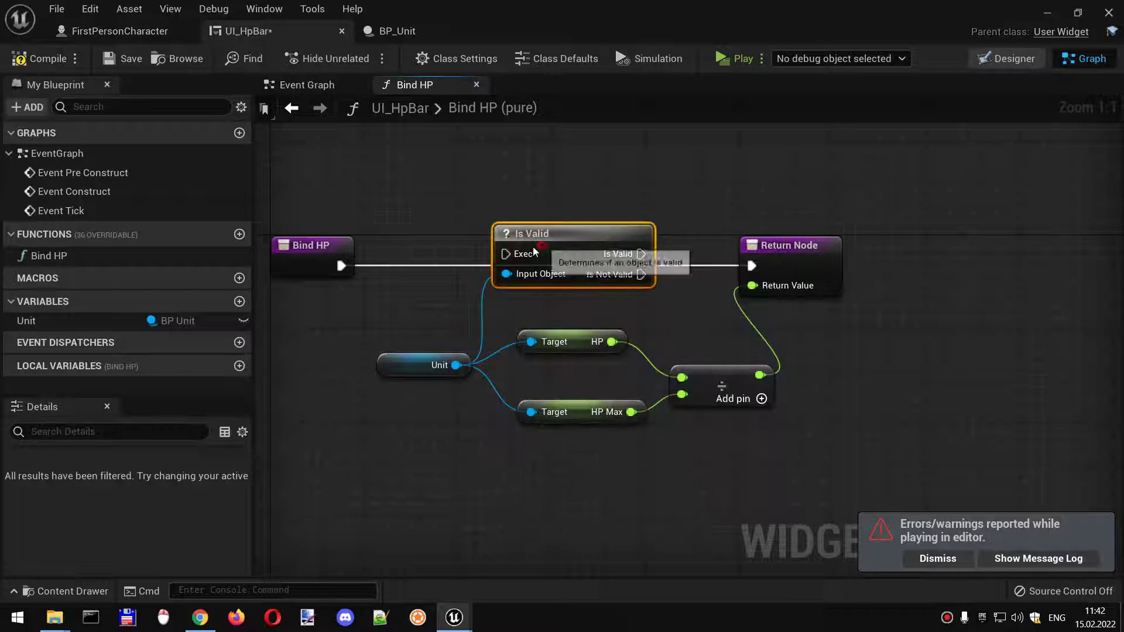
pyautogui.moveTo(544, 247); pyautogui.dragTo(525, 258)
pyautogui.moveTo(343, 266); pyautogui.dragTo(483, 265)
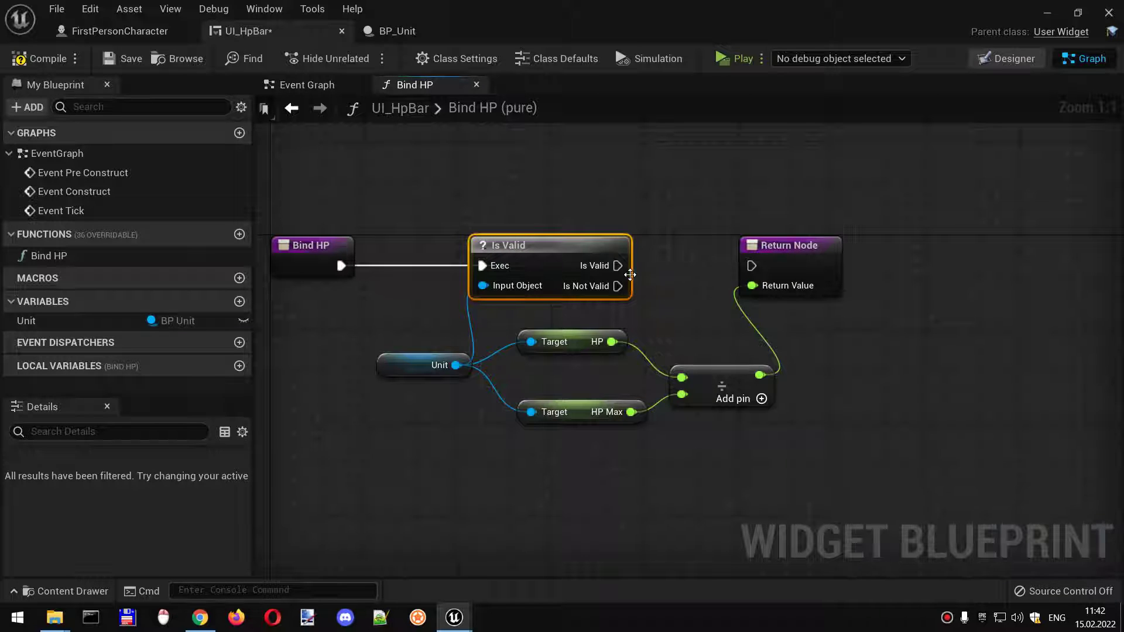
pyautogui.moveTo(619, 265); pyautogui.dragTo(753, 265)
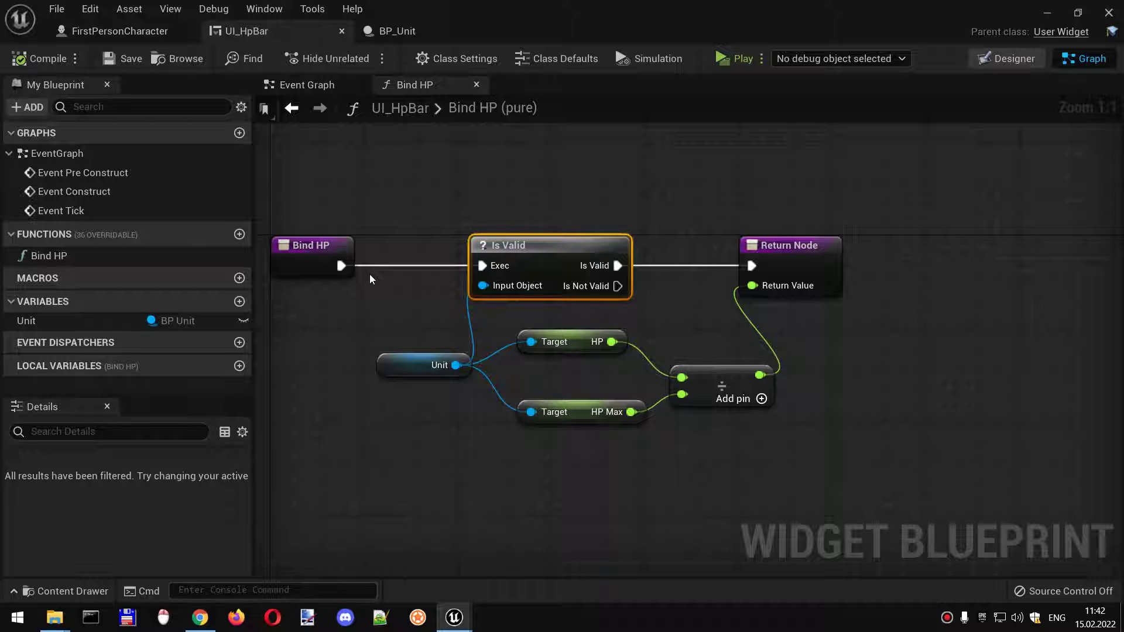
pyautogui.click(397, 31)
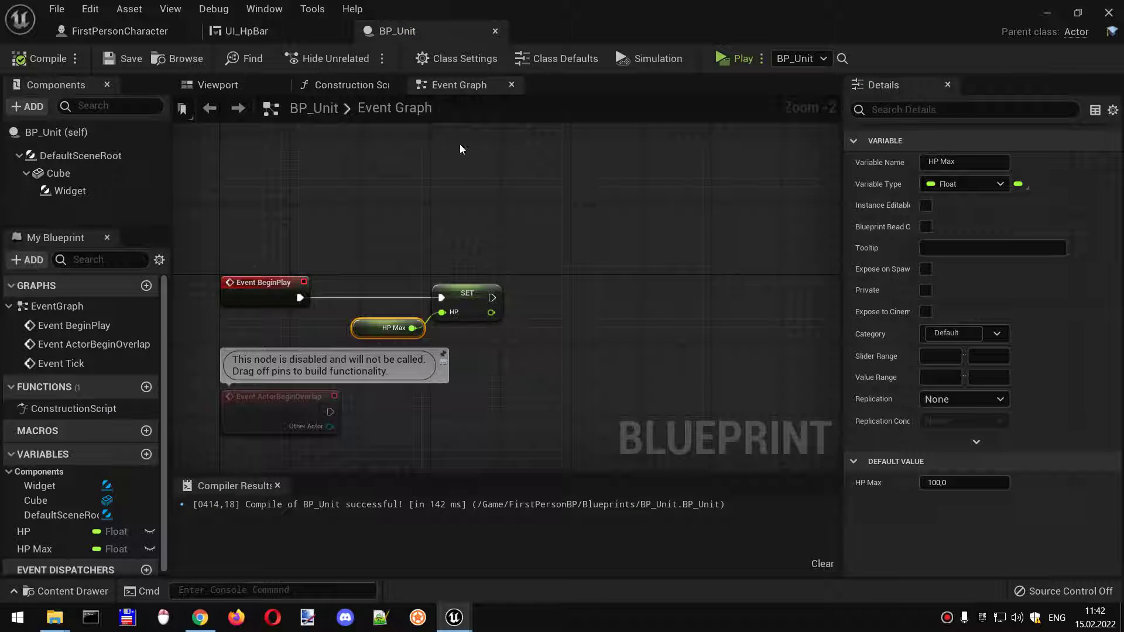
# Check the cube's HP bar in the viewport, then add a Get Widget node from the Widget component.
pyautogui.click(246, 89)
pyautogui.moveTo(548, 333); pyautogui.dragTo(489, 353, button='right')
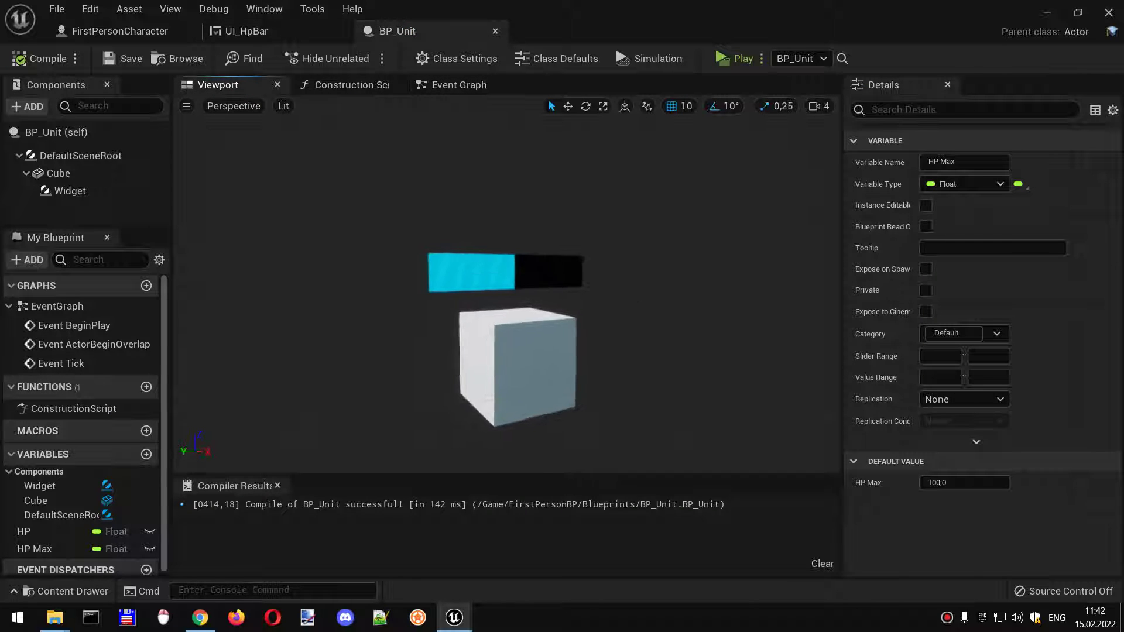
pyautogui.click(458, 84)
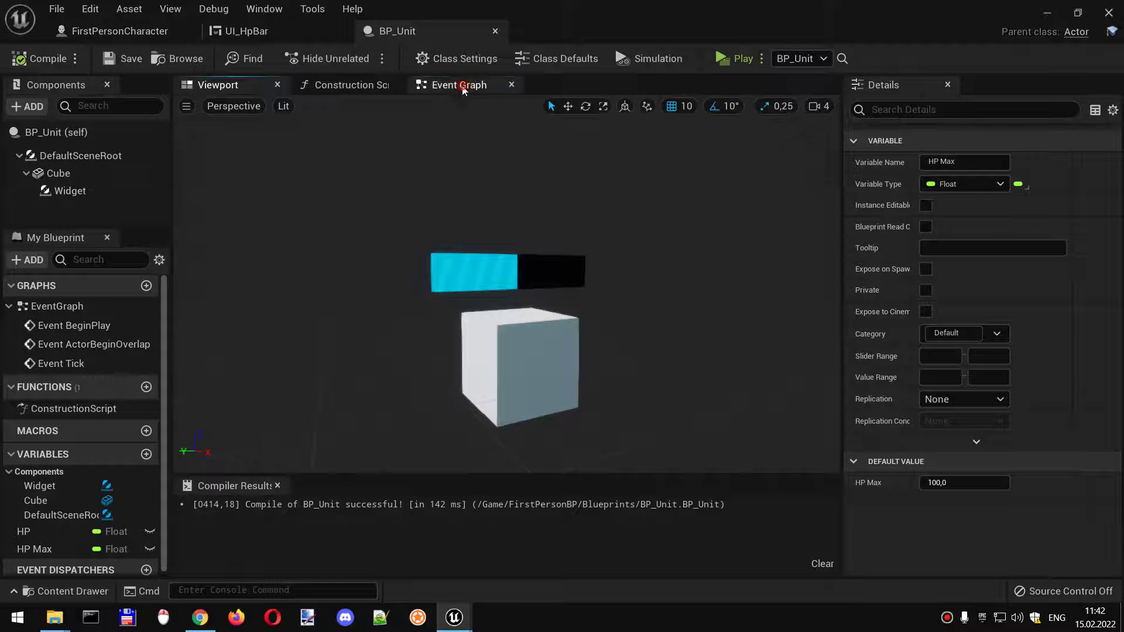
pyautogui.moveTo(492, 220)
pyautogui.mouseDown(button='right')
pyautogui.moveTo(451, 288)
pyautogui.moveTo(406, 194)
pyautogui.mouseUp(button='right')
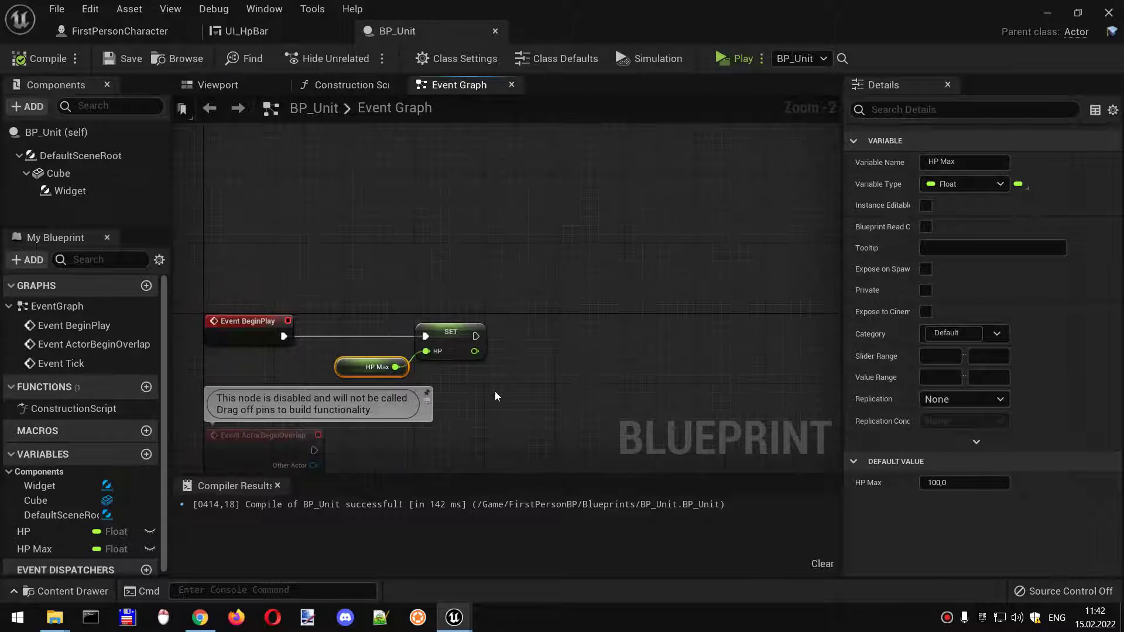
pyautogui.moveTo(70, 190)
pyautogui.mouseDown()
pyautogui.moveTo(562, 359)
pyautogui.moveTo(651, 322)
pyautogui.mouseUp()
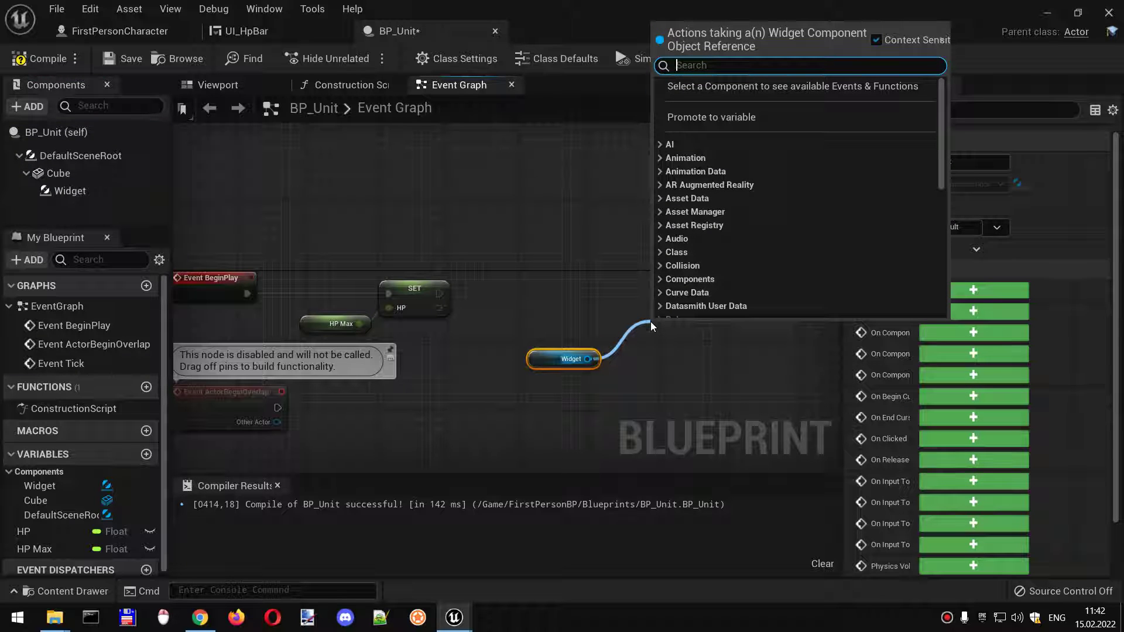
pyautogui.write('get ')
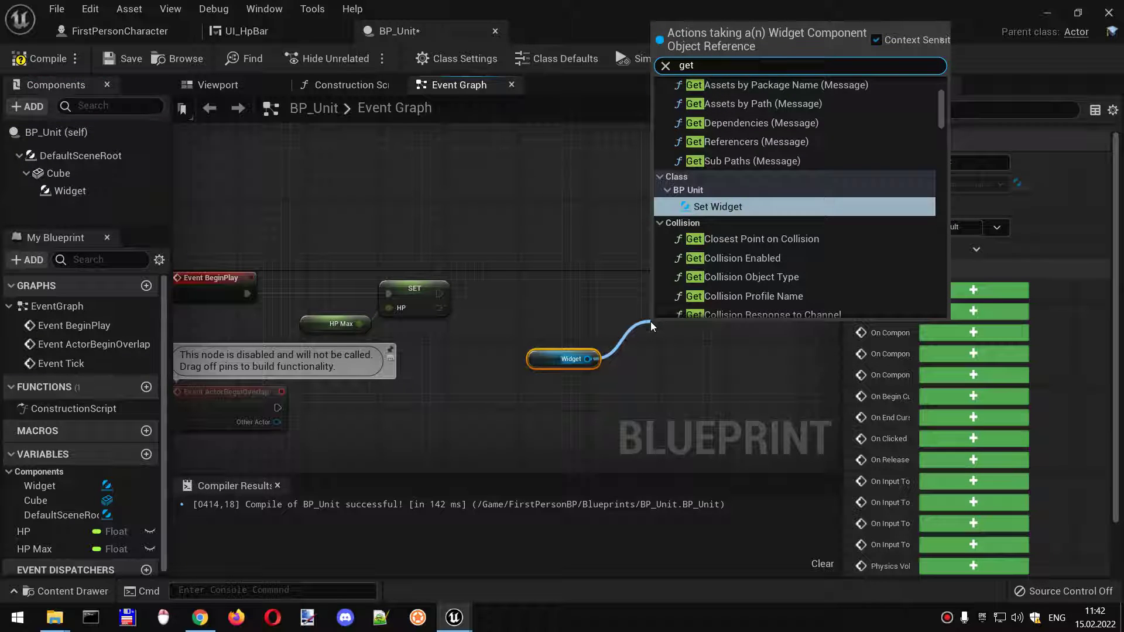
pyautogui.write('wig')
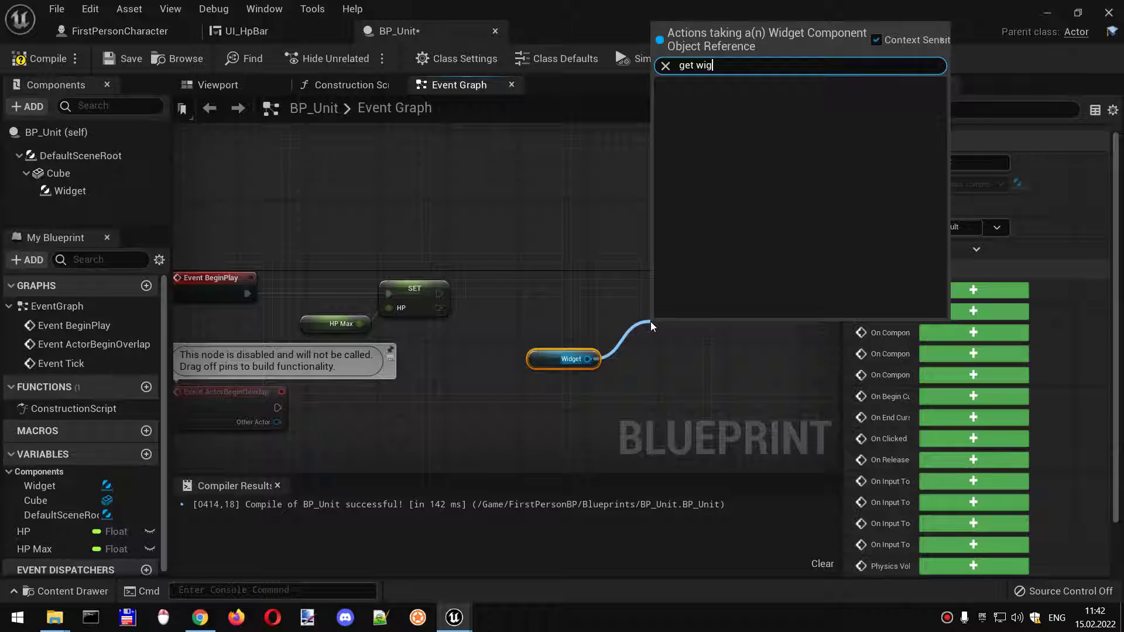
pyautogui.press('BackSpace')
pyautogui.click(711, 164)
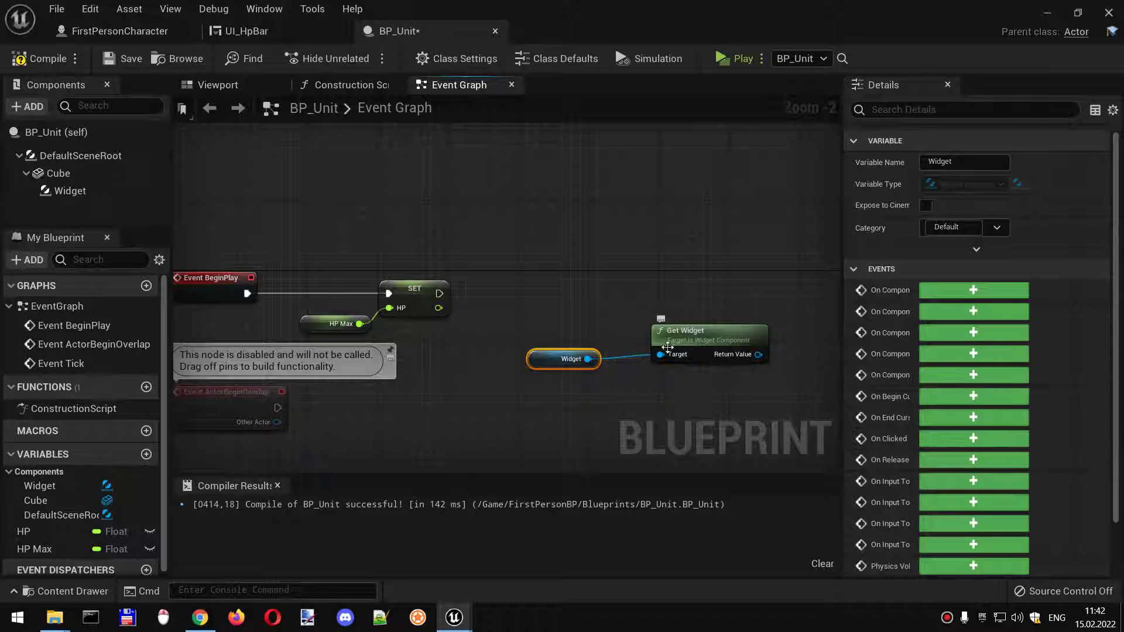
pyautogui.click(70, 190)
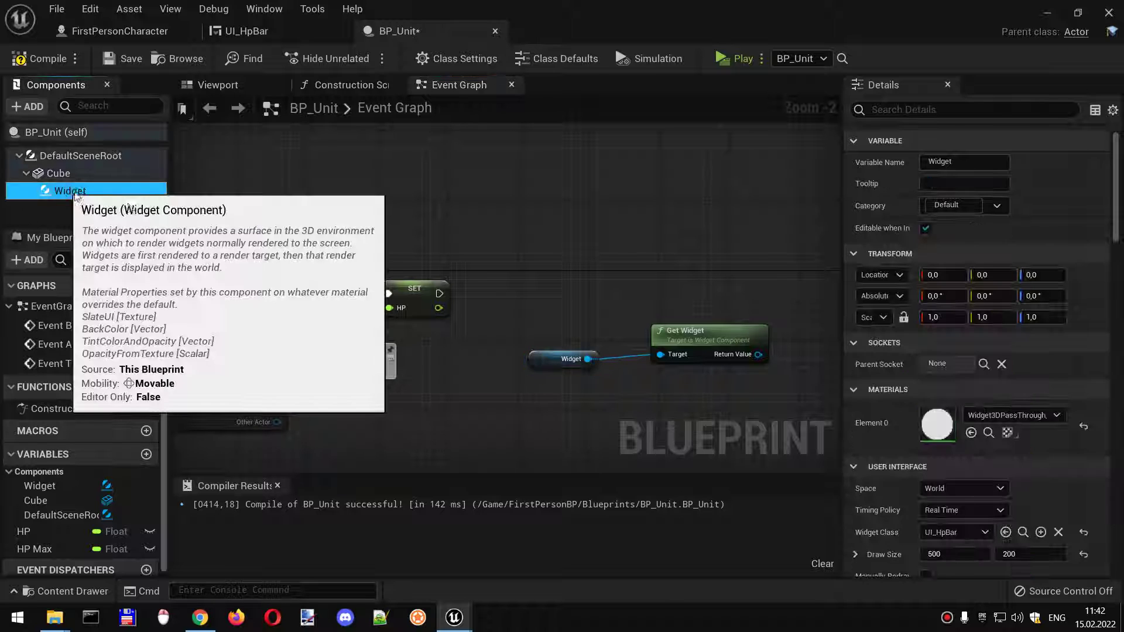
pyautogui.scroll(-2, 908, 427)
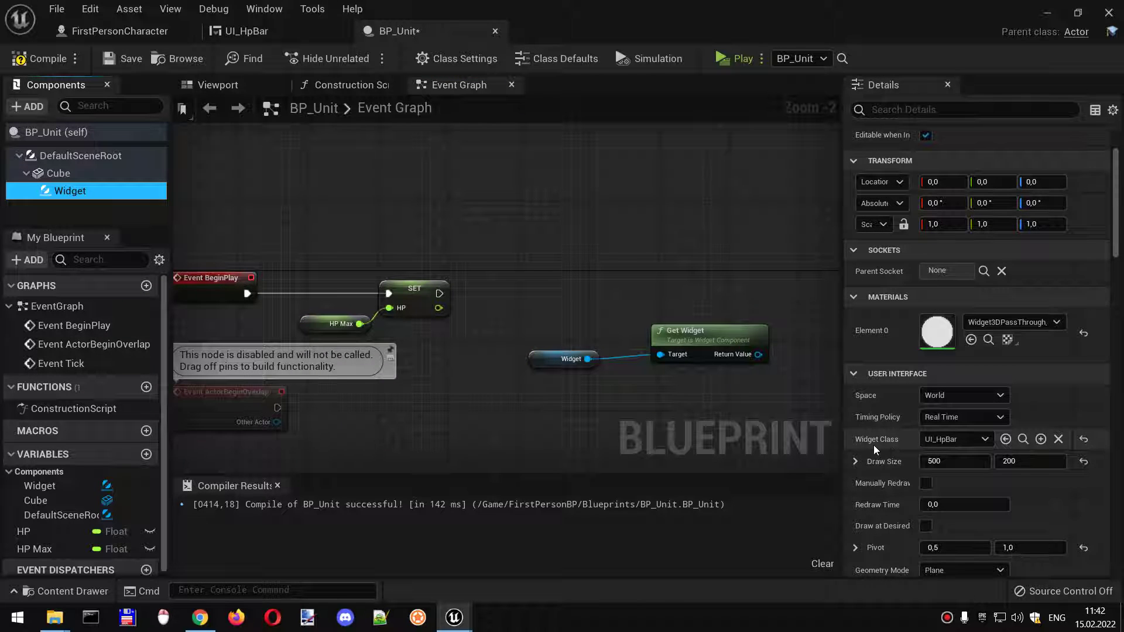
# Cast the returned user widget to UI_HpBar right after HP is set on begin play.
pyautogui.moveTo(712, 387); pyautogui.dragTo(645, 369, button='right')
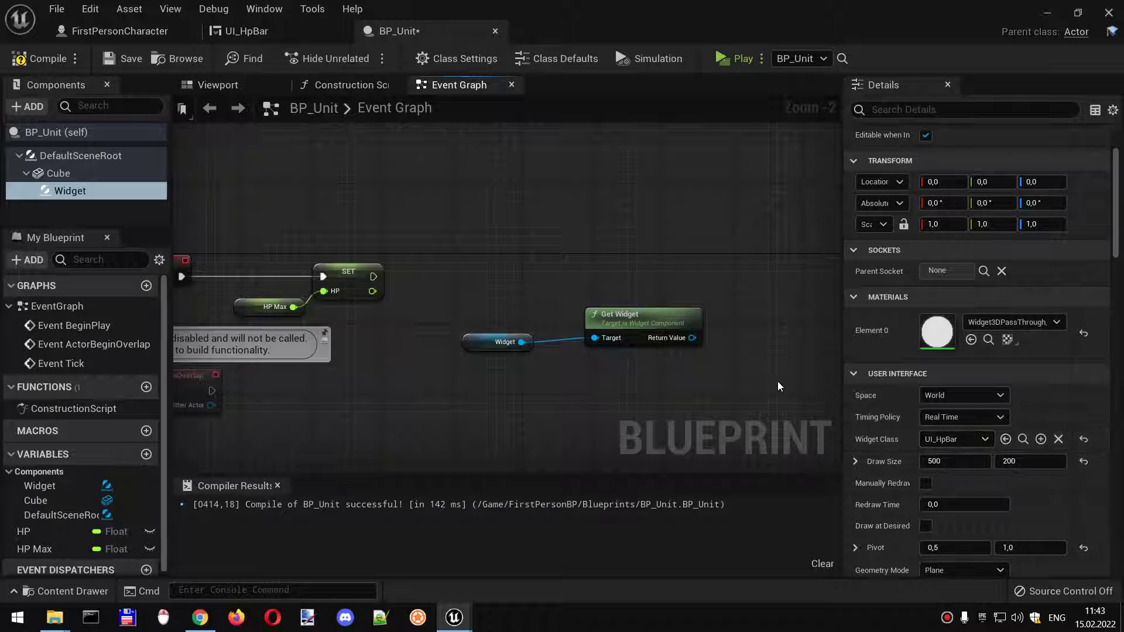
pyautogui.moveTo(692, 338); pyautogui.dragTo(757, 330)
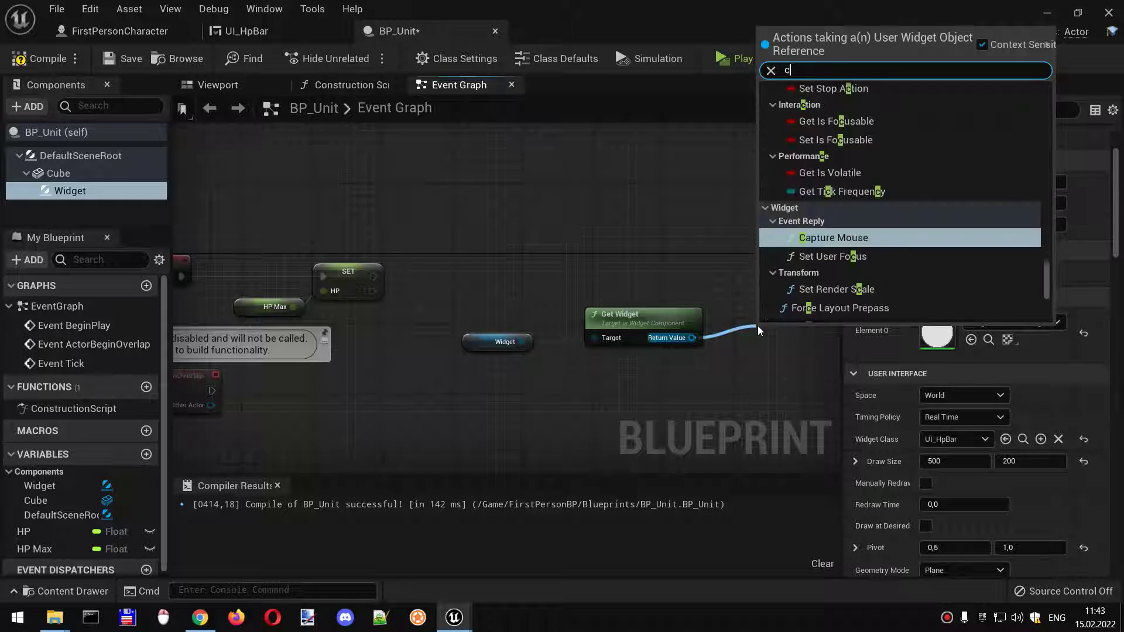
pyautogui.write('cast cast')
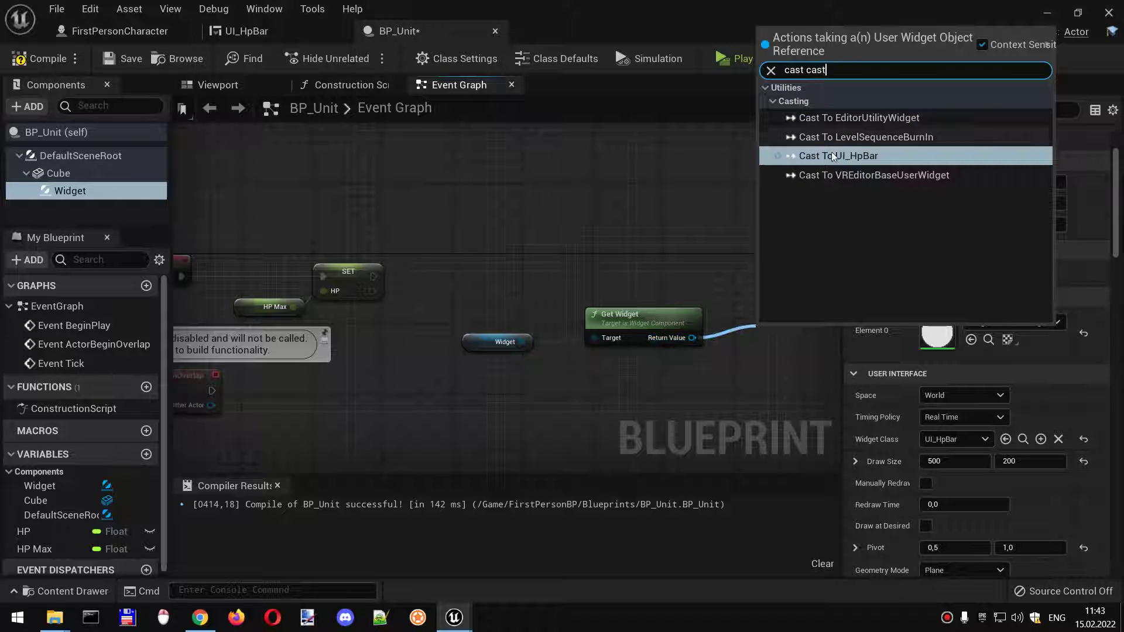
pyautogui.click(831, 154)
pyautogui.moveTo(374, 276)
pyautogui.mouseDown()
pyautogui.moveTo(768, 346)
pyautogui.moveTo(768, 262)
pyautogui.mouseUp()
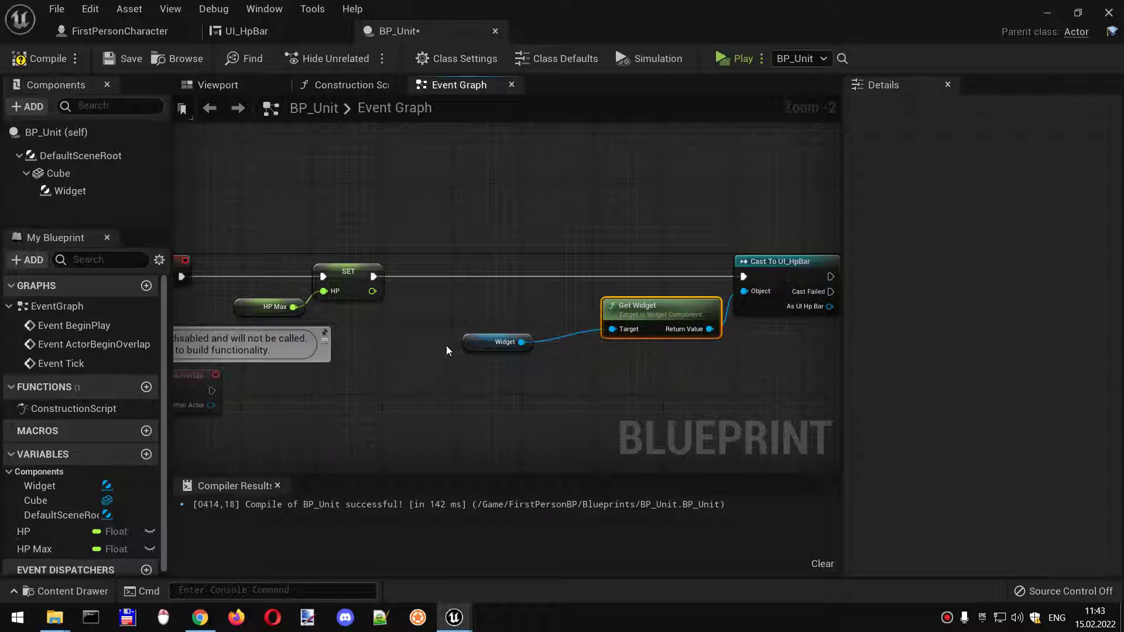
pyautogui.click(504, 341)
pyautogui.moveTo(580, 369); pyautogui.dragTo(436, 359, button='right')
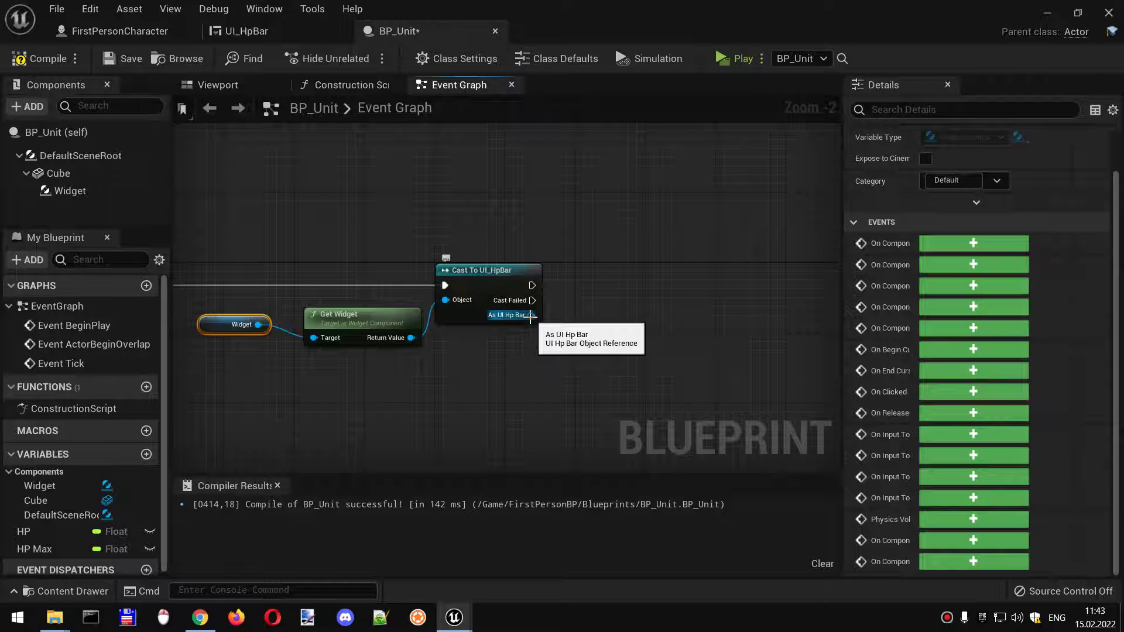
# Set the HP bar's Unit variable to a reference to self after the cast succeeds.
pyautogui.moveTo(530, 315); pyautogui.dragTo(581, 326)
pyautogui.write('set unit')
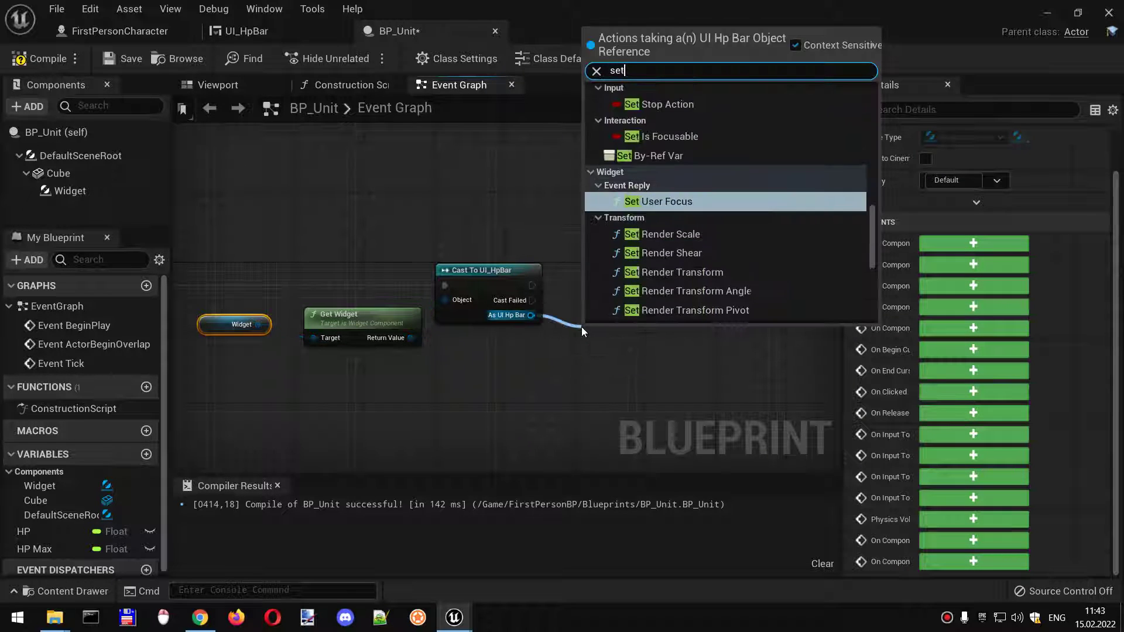
pyautogui.click(642, 117)
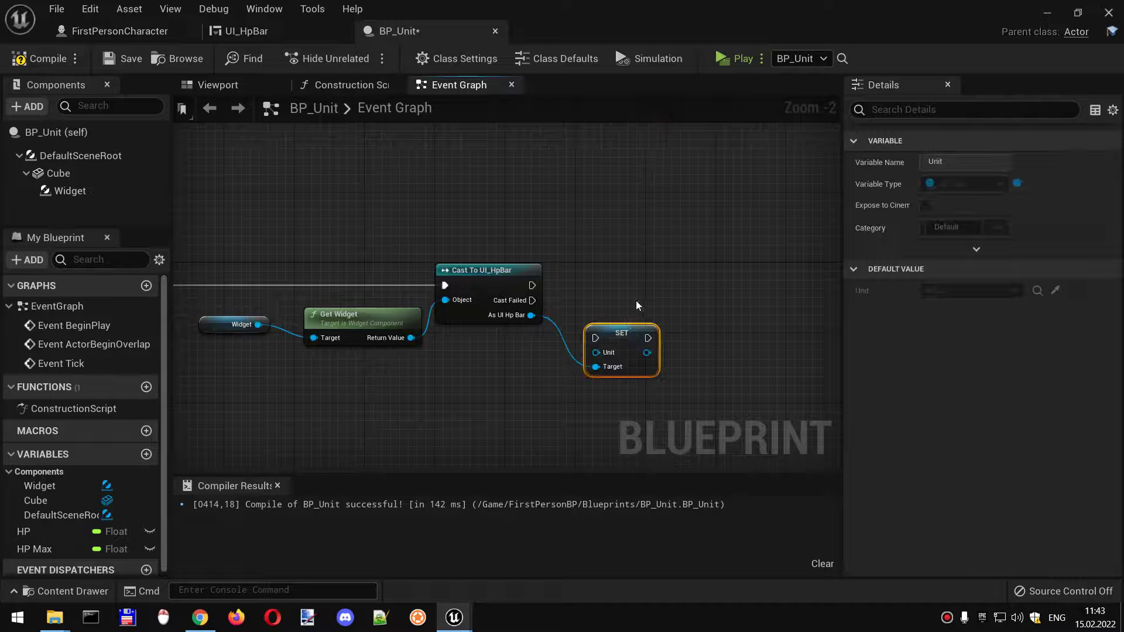
pyautogui.moveTo(636, 301); pyautogui.dragTo(662, 285)
pyautogui.moveTo(533, 285)
pyautogui.mouseDown()
pyautogui.moveTo(631, 285)
pyautogui.moveTo(559, 349)
pyautogui.mouseUp()
pyautogui.write('self')
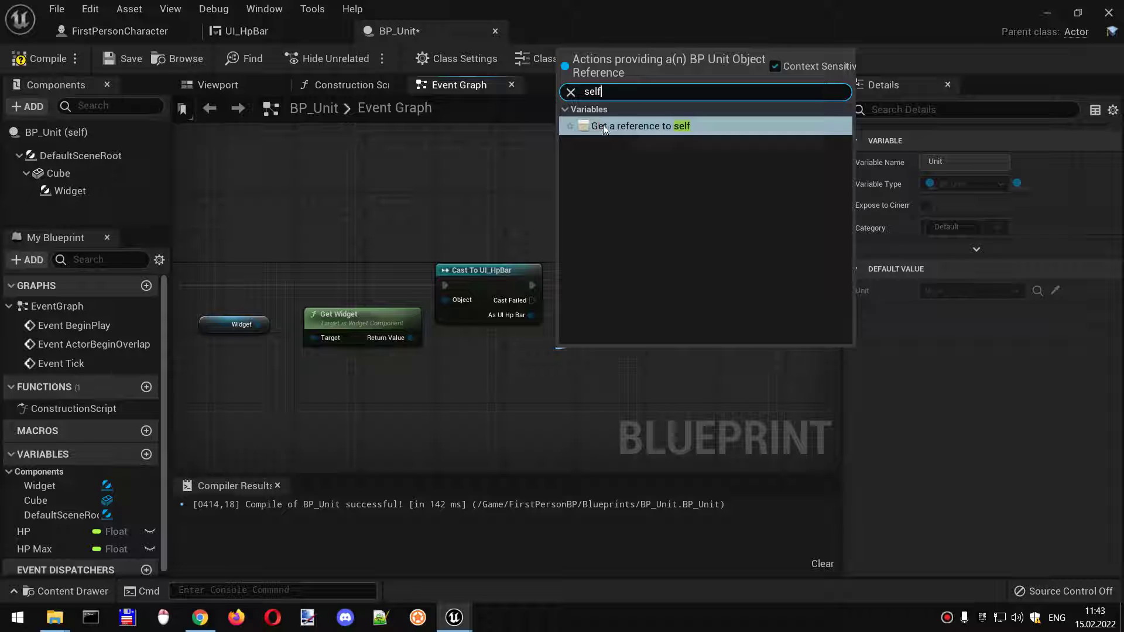
pyautogui.click(641, 127)
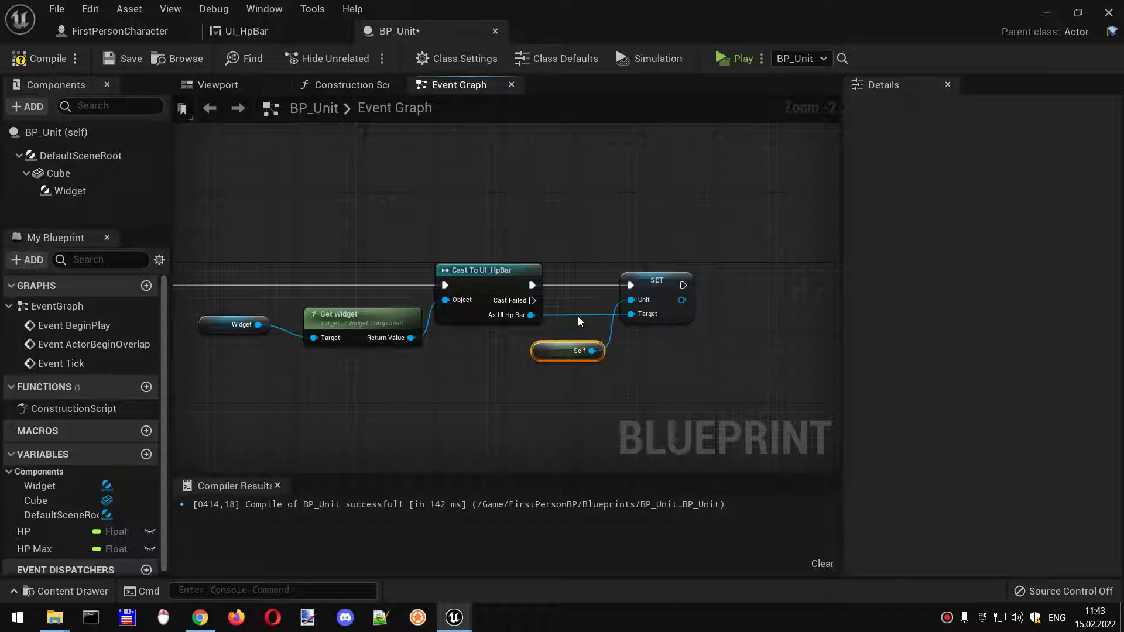
# Tidy the wires with reroute points and compile BP_Unit.
pyautogui.moveTo(656, 281); pyautogui.dragTo(717, 281)
pyautogui.doubleClick(601, 314)
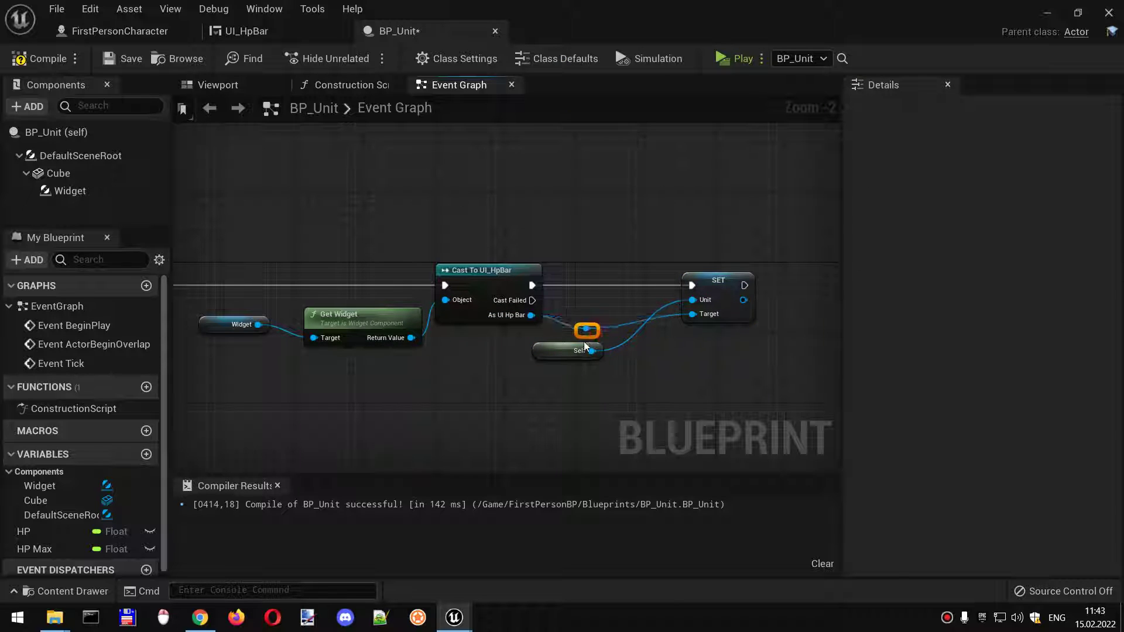
pyautogui.moveTo(601, 315)
pyautogui.mouseDown()
pyautogui.moveTo(569, 336)
pyautogui.moveTo(631, 339)
pyautogui.moveTo(608, 318)
pyautogui.mouseUp()
pyautogui.doubleClick(624, 329)
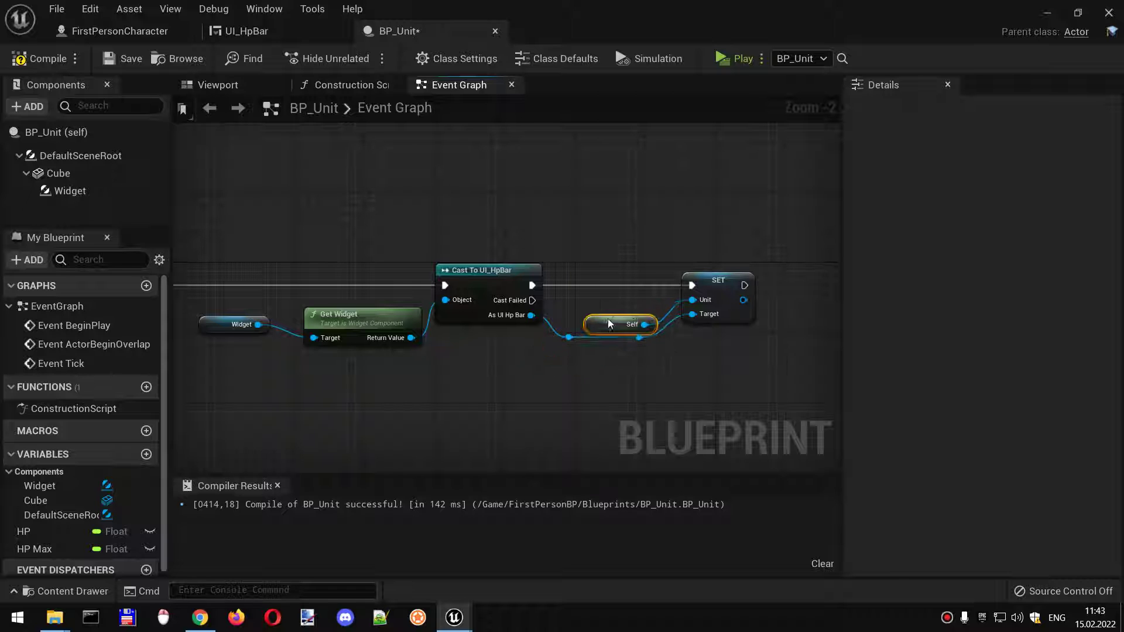
pyautogui.click(48, 58)
# Play the level and walk around a cube to inspect its HP bar, then stop playing.
pyautogui.click(721, 62)
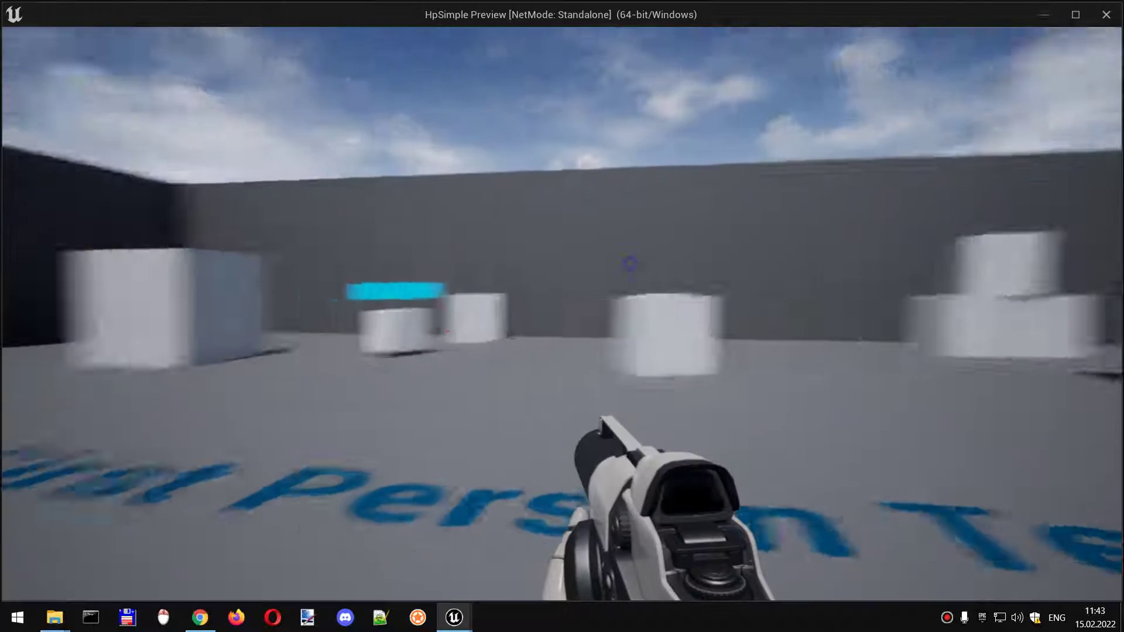
pyautogui.press('w')
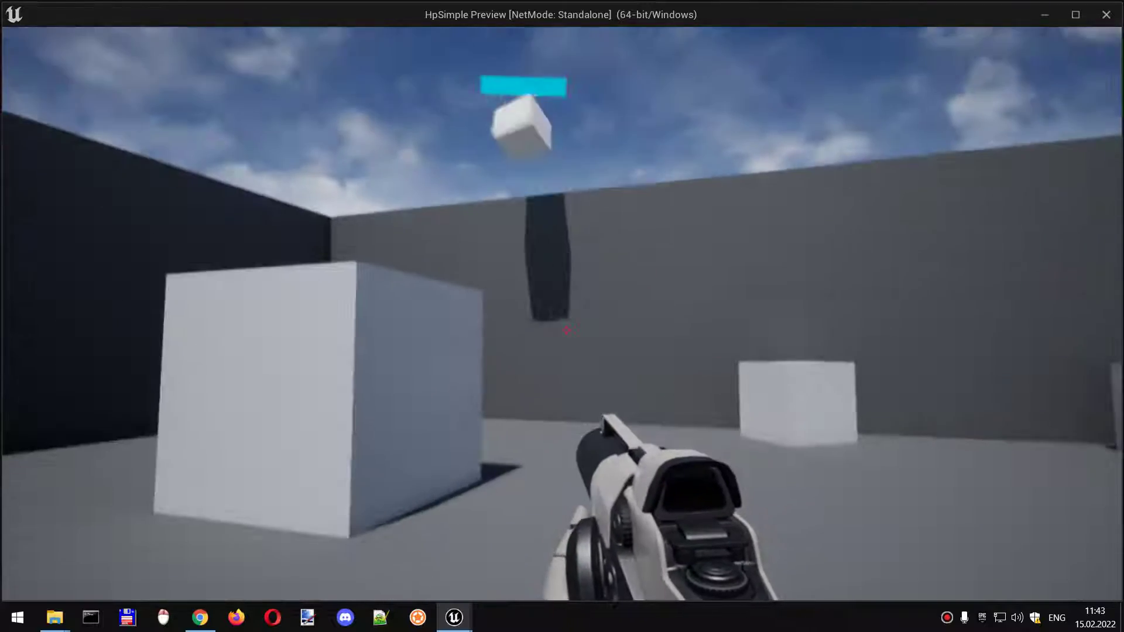
pyautogui.press('w')
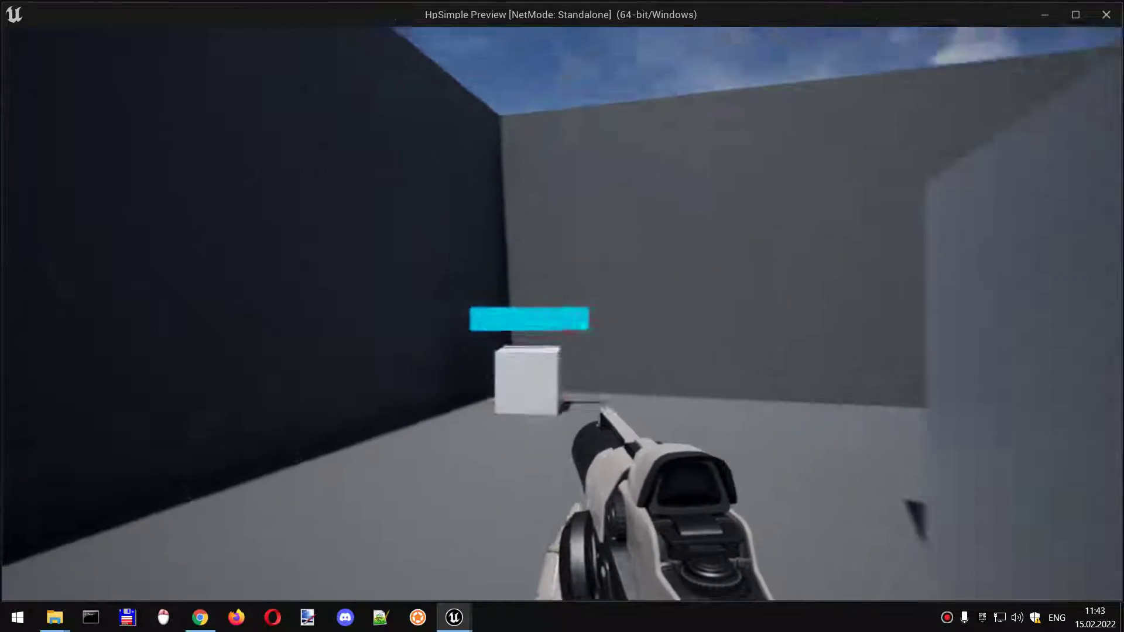
pyautogui.press('w')
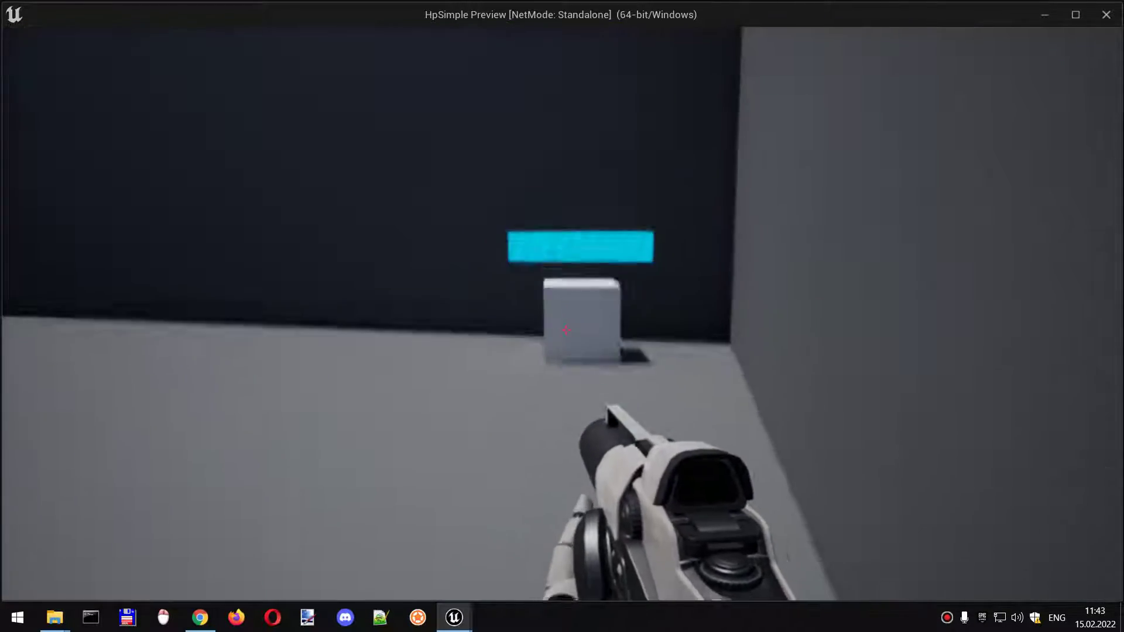
pyautogui.press('w')
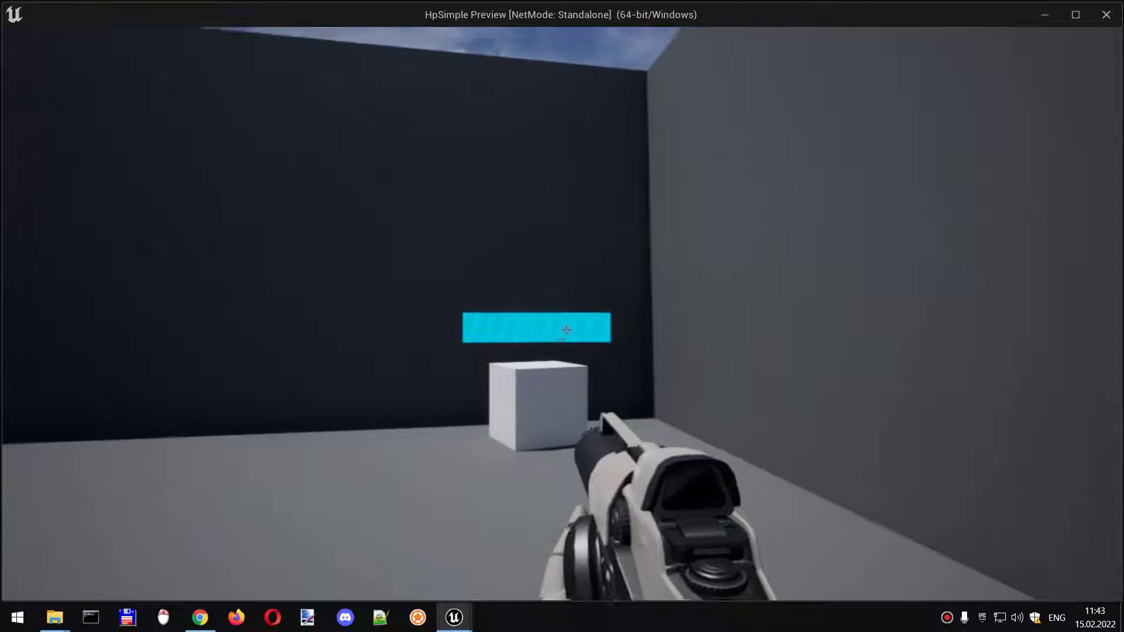
pyautogui.press('Escape')
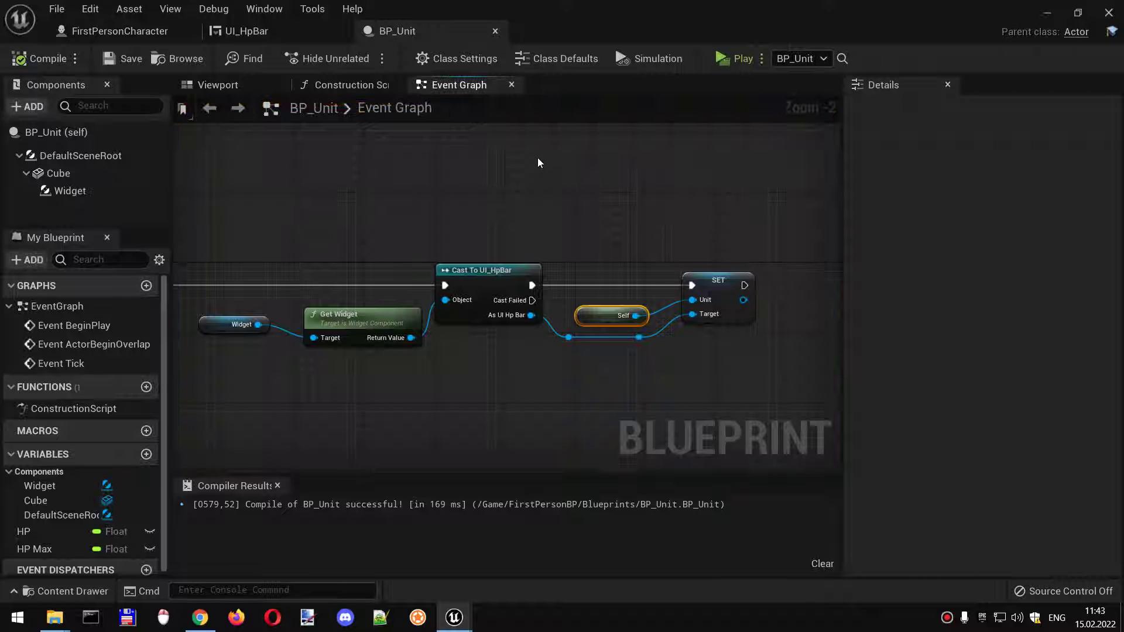
# Bring up FirstPersonProjectile's hit graph from the Content Browser.
pyautogui.click(1058, 13)
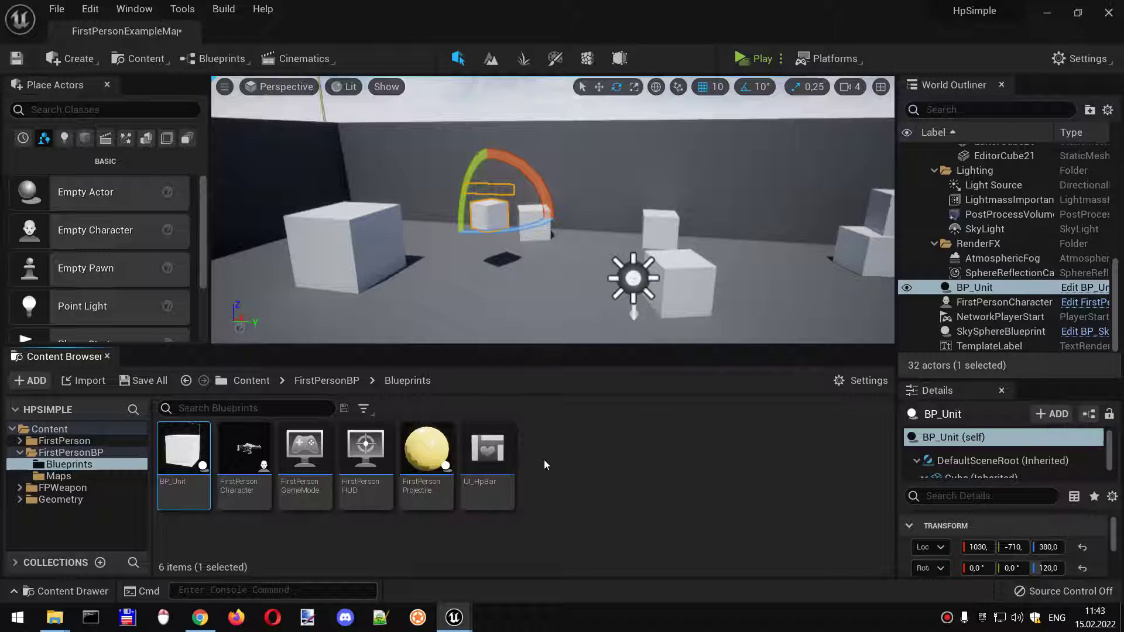
pyautogui.doubleClick(435, 442)
pyautogui.moveTo(679, 352); pyautogui.dragTo(489, 346, button='right')
# Move DestroyActor aside, abort a node search and bring the projectile editor back.
pyautogui.moveTo(729, 414); pyautogui.dragTo(476, 372, button='right')
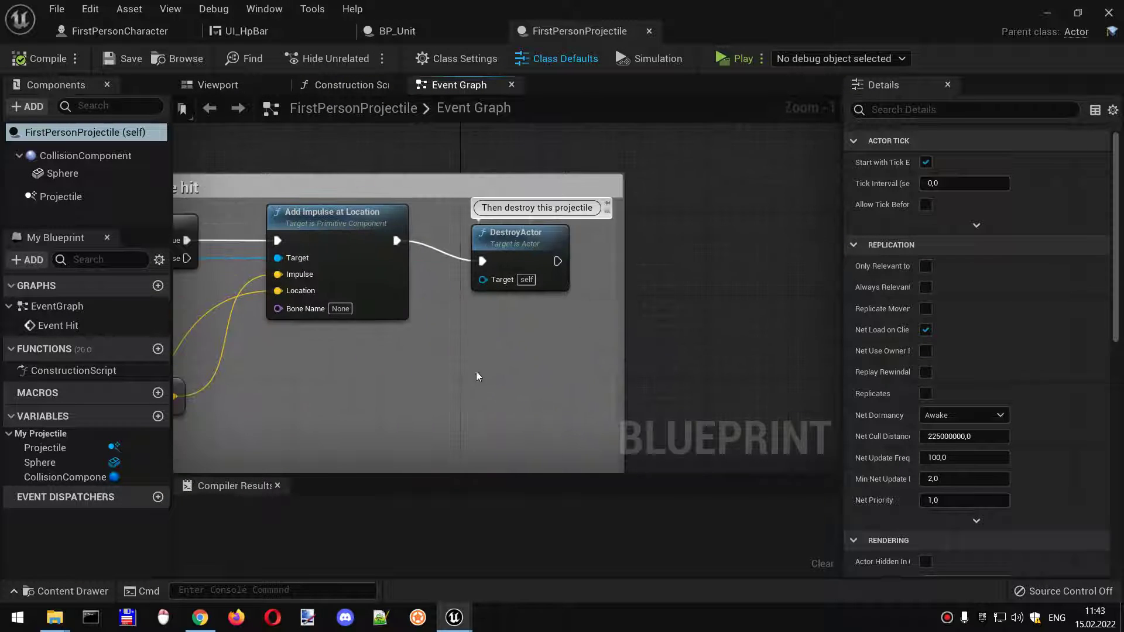
pyautogui.moveTo(518, 233); pyautogui.dragTo(663, 283)
pyautogui.moveTo(396, 242); pyautogui.dragTo(498, 284)
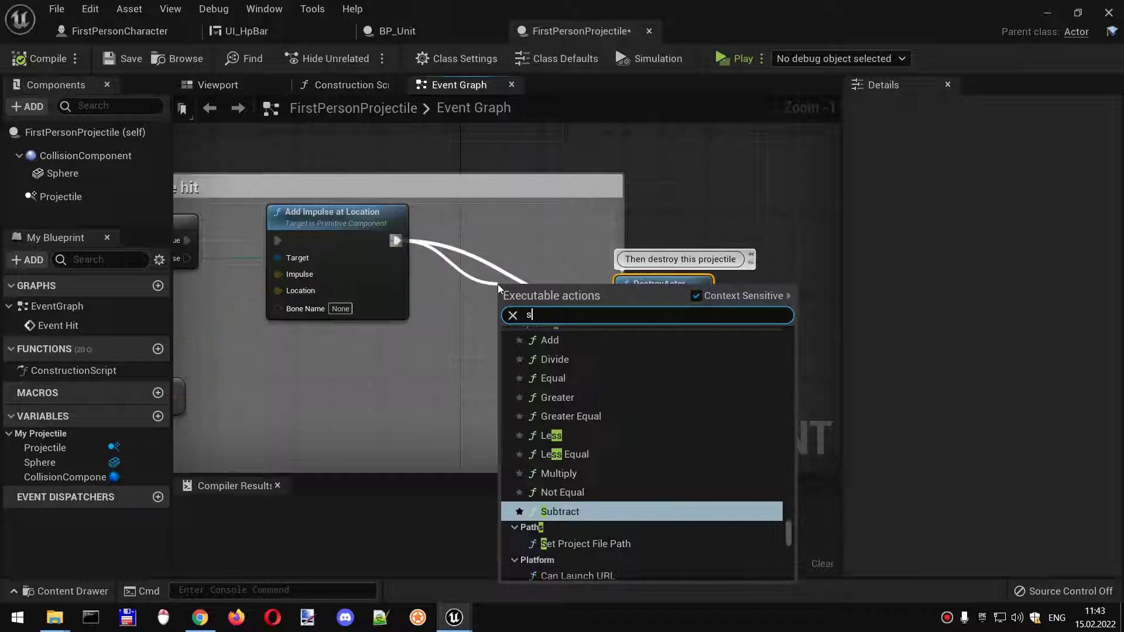
pyautogui.write('seq')
pyautogui.click(683, 241)
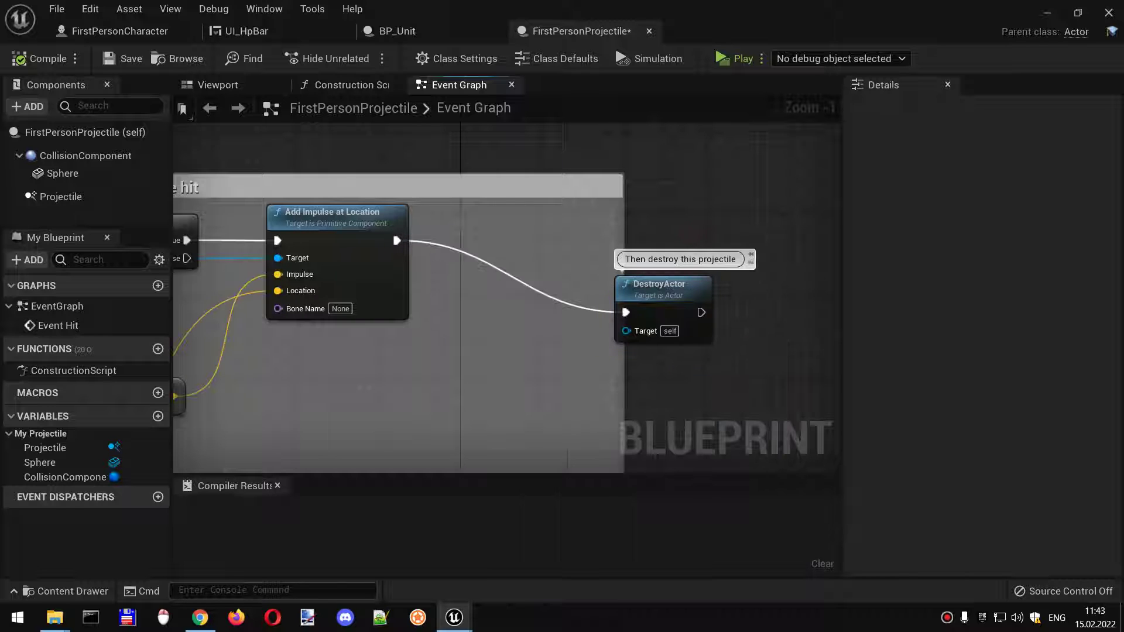
pyautogui.click(1051, 15)
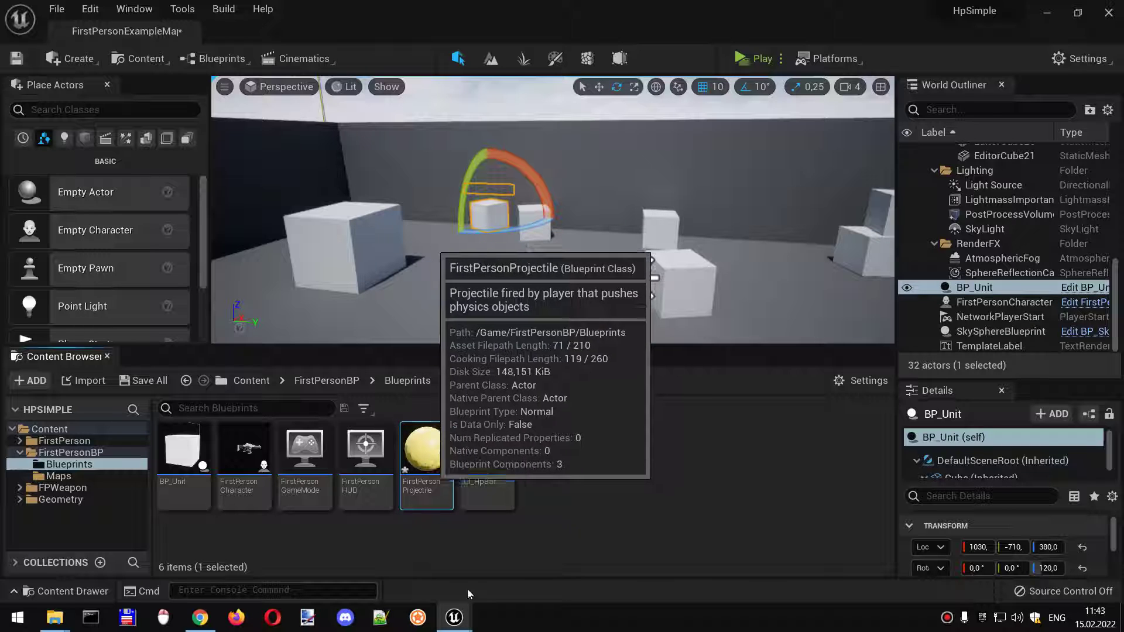
pyautogui.click(454, 617)
pyautogui.click(510, 544)
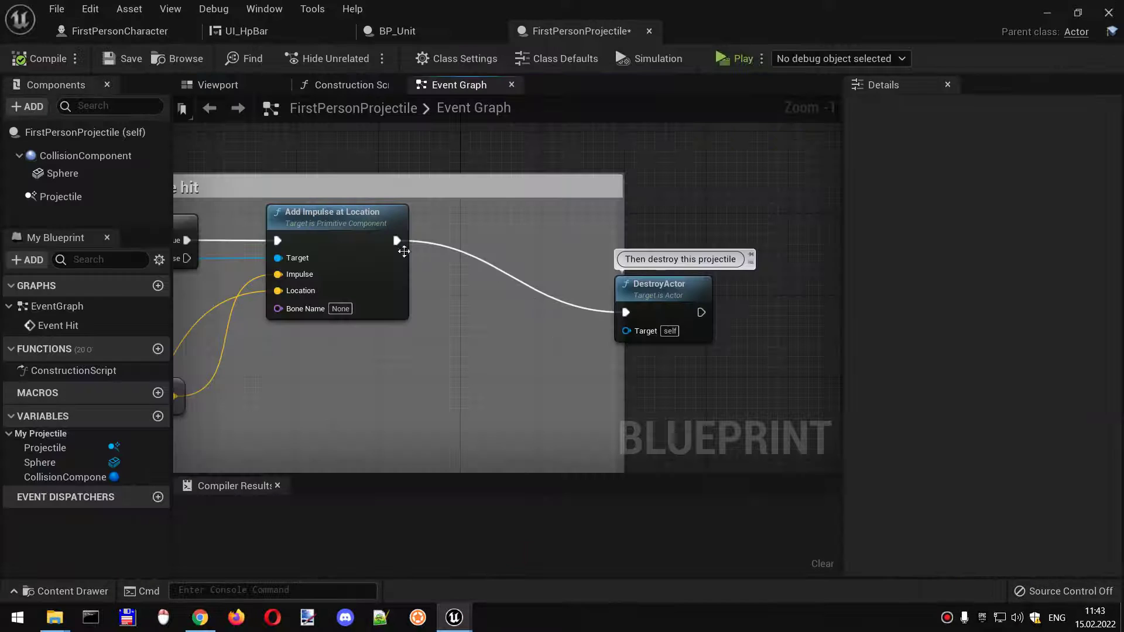
# Insert a Sequence after Add Impulse leading to DestroyActor, then pull a wire from Hit's Other actor.
pyautogui.moveTo(396, 239); pyautogui.dragTo(500, 213)
pyautogui.write('seq')
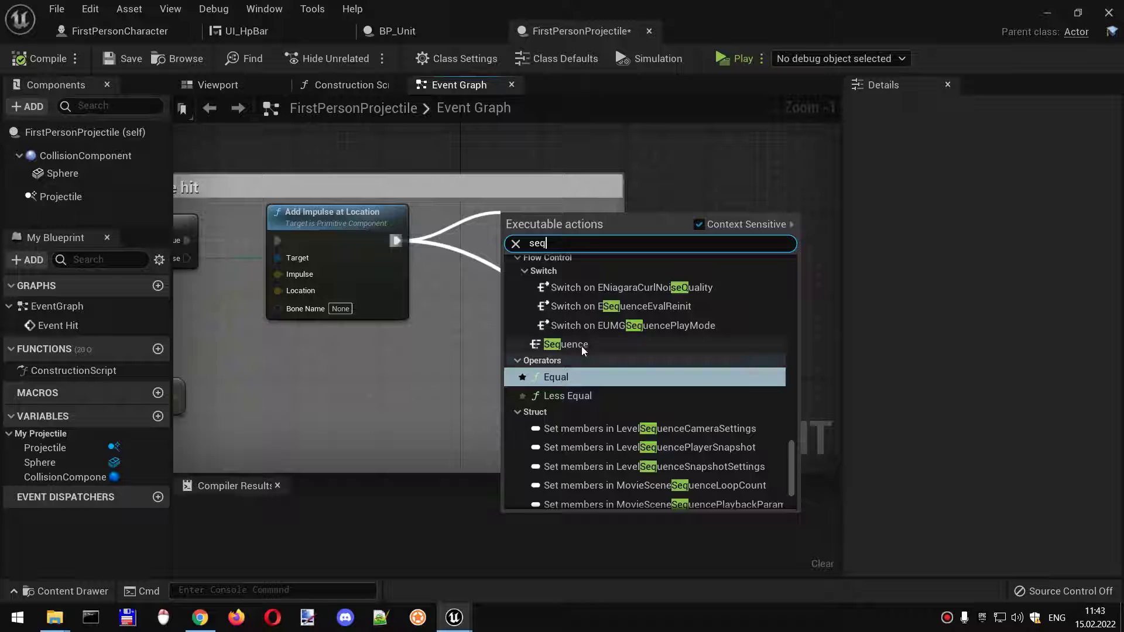
pyautogui.click(565, 345)
pyautogui.moveTo(544, 224); pyautogui.dragTo(508, 229)
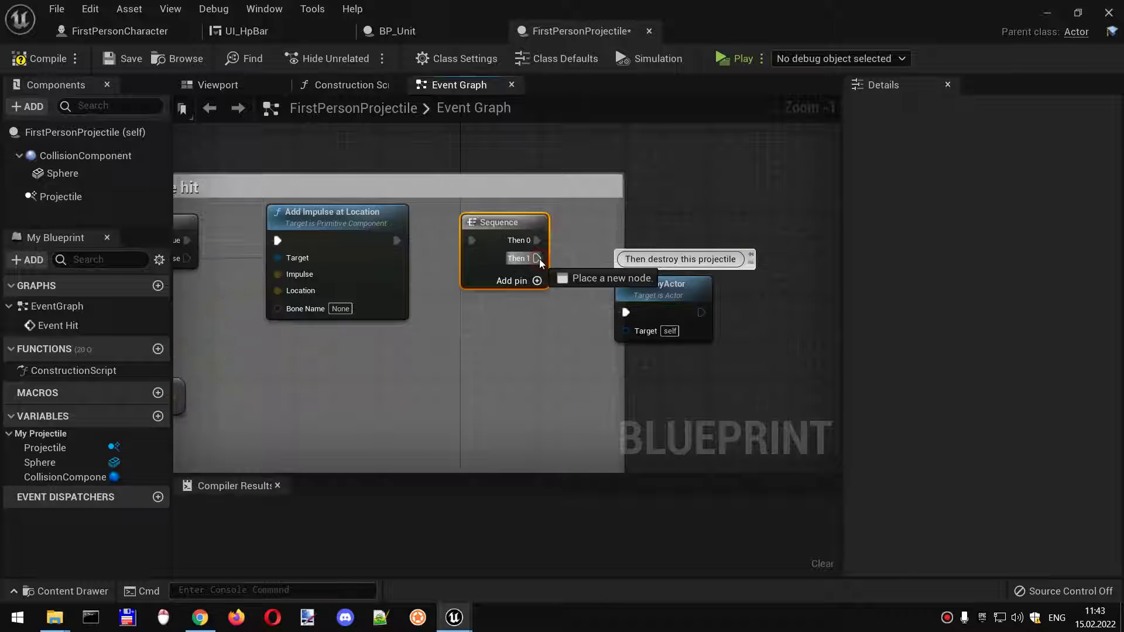
pyautogui.moveTo(666, 301); pyautogui.dragTo(751, 386)
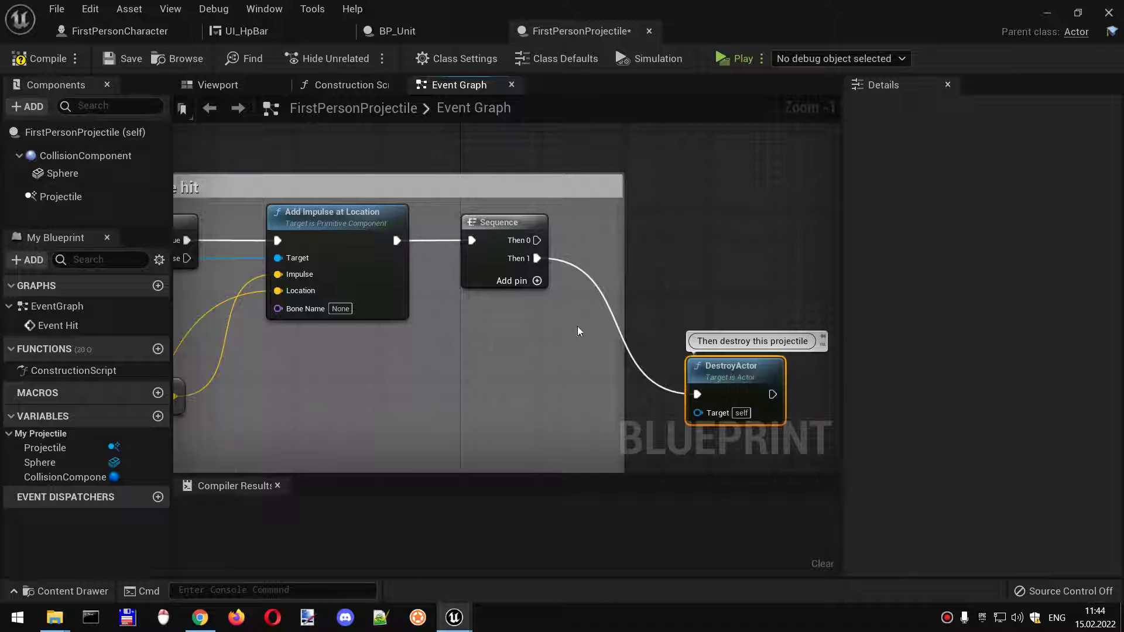
pyautogui.moveTo(321, 207); pyautogui.dragTo(513, 211, button='right')
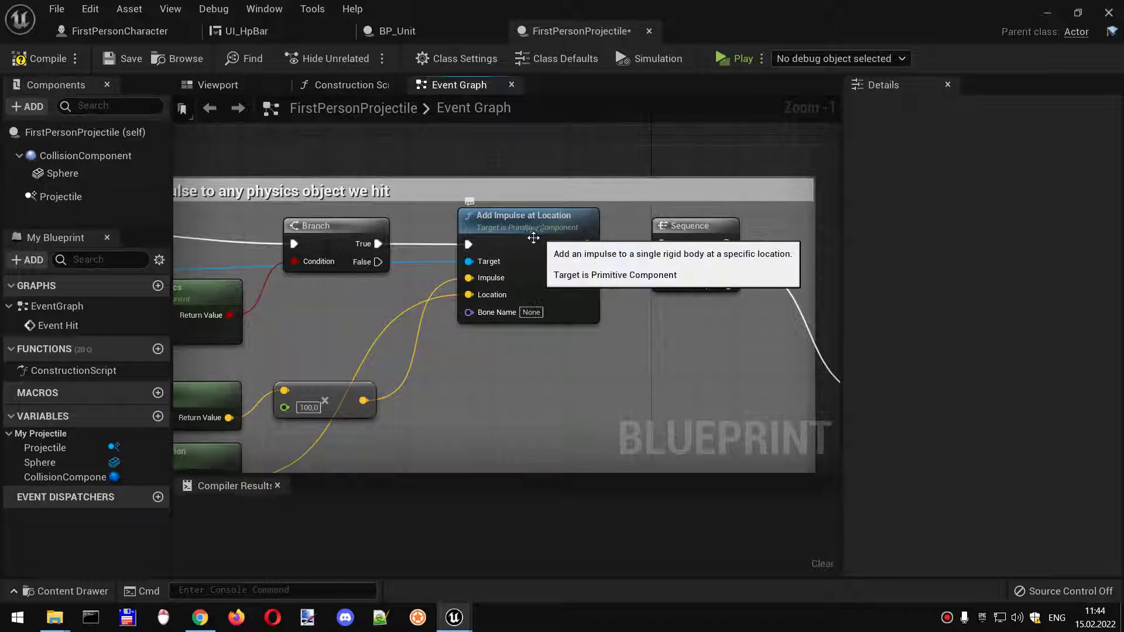
pyautogui.moveTo(367, 315); pyautogui.dragTo(720, 324, button='right')
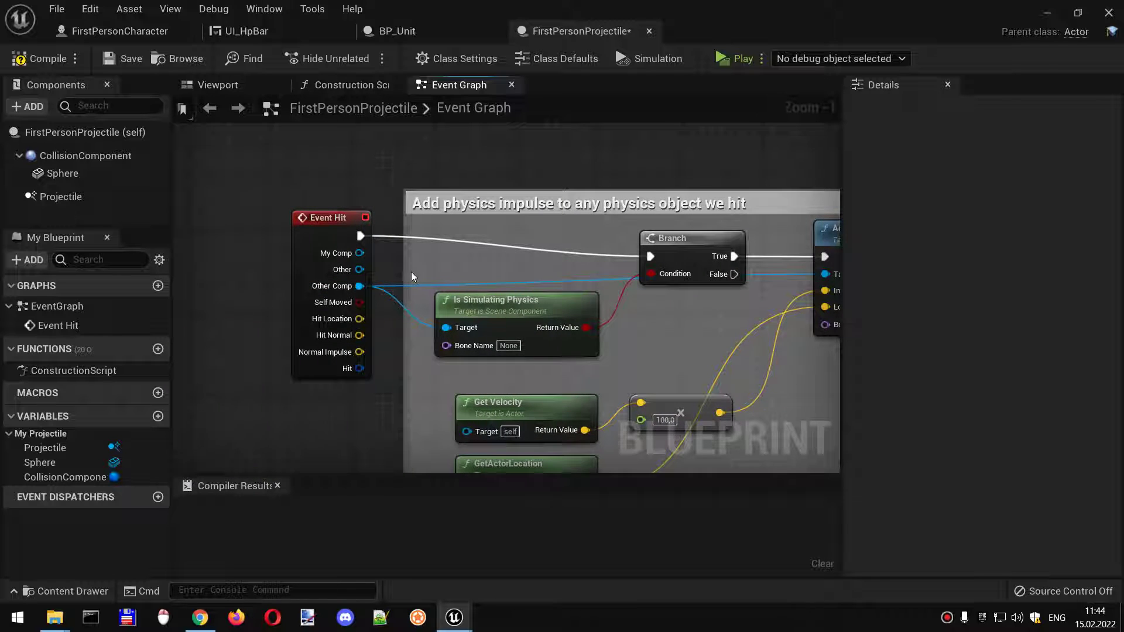
pyautogui.moveTo(411, 272); pyautogui.dragTo(360, 273, button='right')
pyautogui.moveTo(310, 272)
pyautogui.mouseDown()
pyautogui.moveTo(911, 303)
pyautogui.moveTo(672, 289)
pyautogui.mouseUp()
pyautogui.write('cast u')
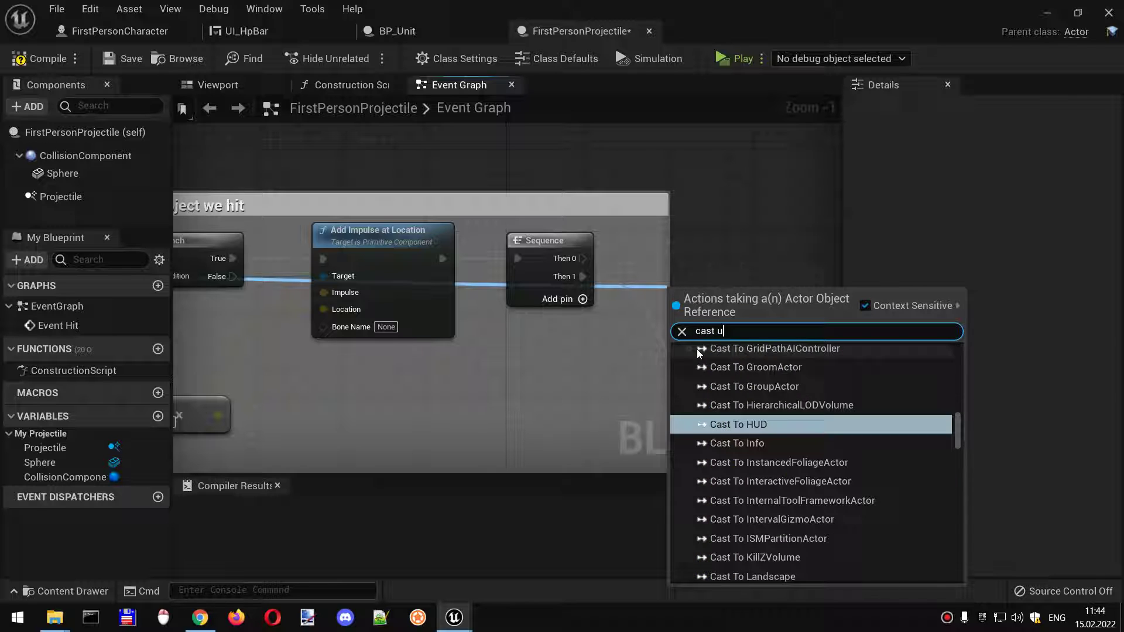
pyautogui.write('nit')
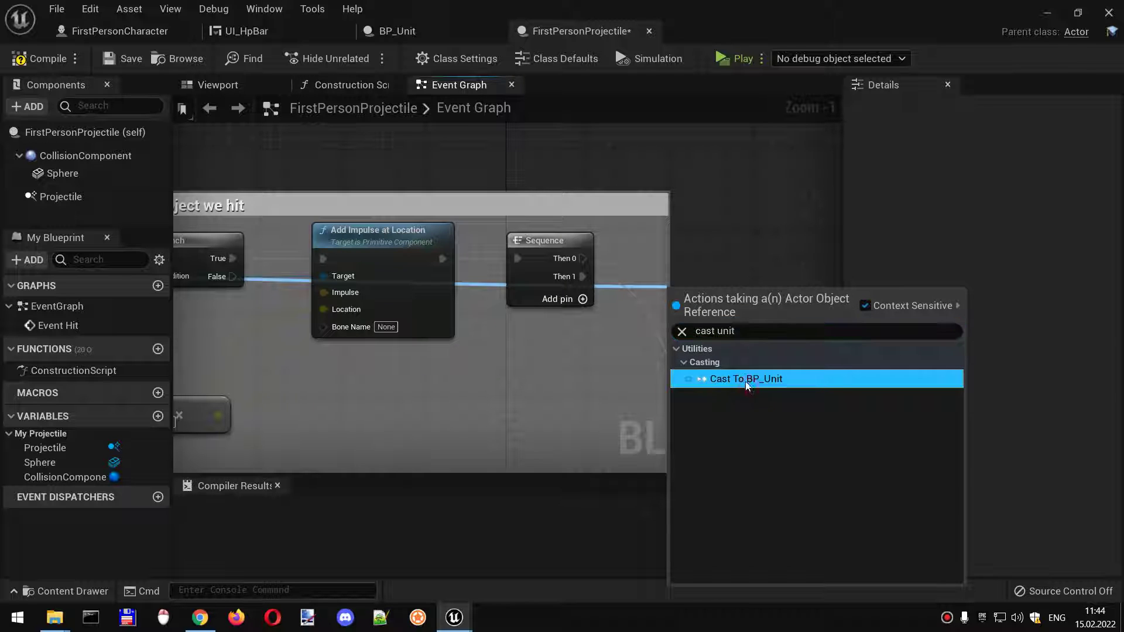
# Cast the hit Other actor to BP_Unit and run it from Sequence's Then 0.
pyautogui.click(745, 381)
pyautogui.moveTo(714, 299); pyautogui.dragTo(715, 257)
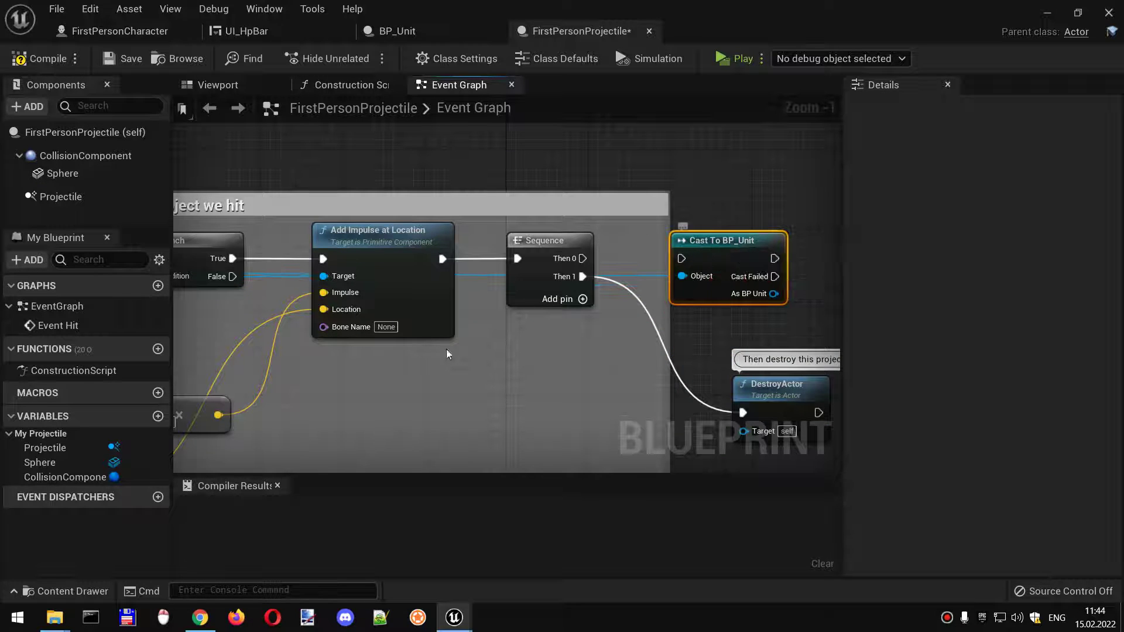
pyautogui.moveTo(447, 353); pyautogui.dragTo(718, 351, button='right')
pyautogui.moveTo(408, 309); pyautogui.dragTo(521, 309, button='right')
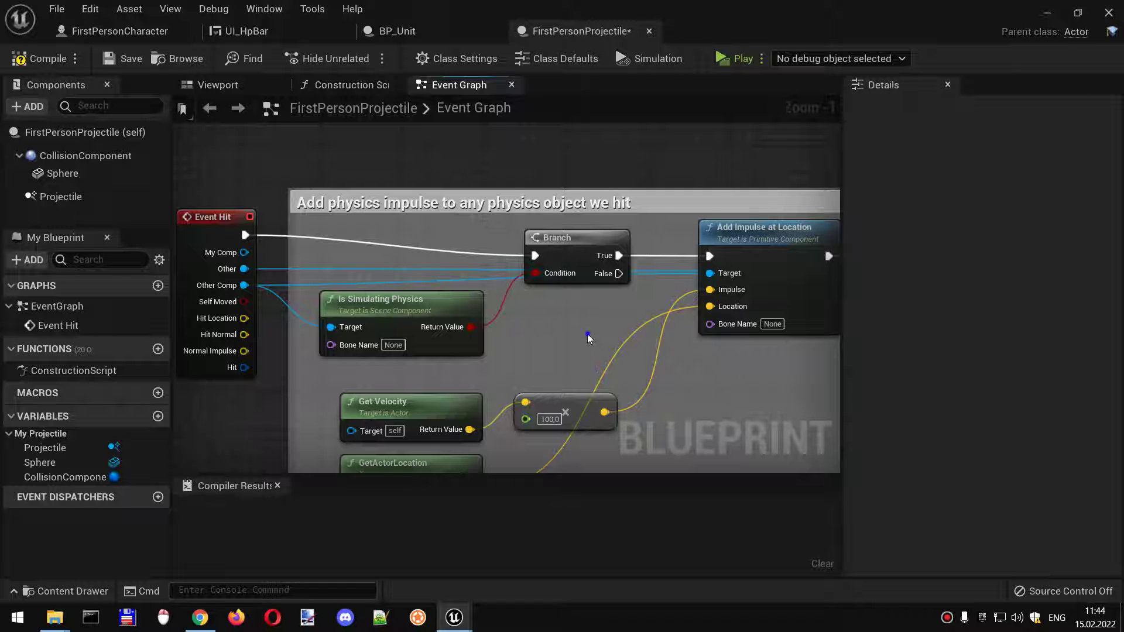
pyautogui.moveTo(587, 335); pyautogui.dragTo(176, 343, button='right')
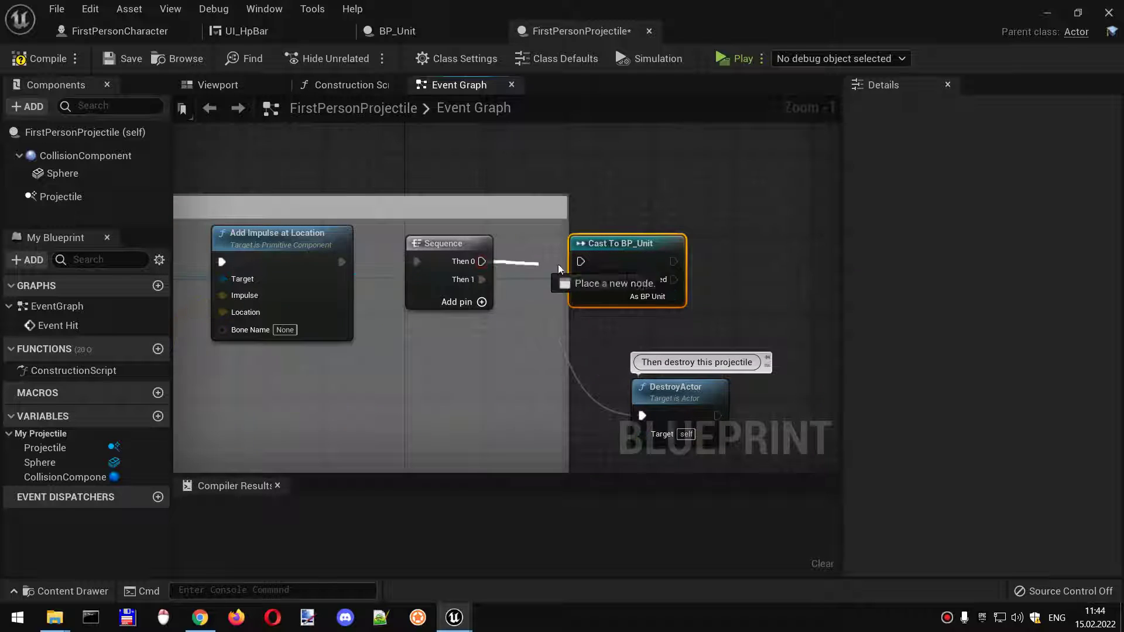
pyautogui.moveTo(558, 264); pyautogui.dragTo(580, 260)
pyautogui.moveTo(615, 334); pyautogui.dragTo(477, 338, button='right')
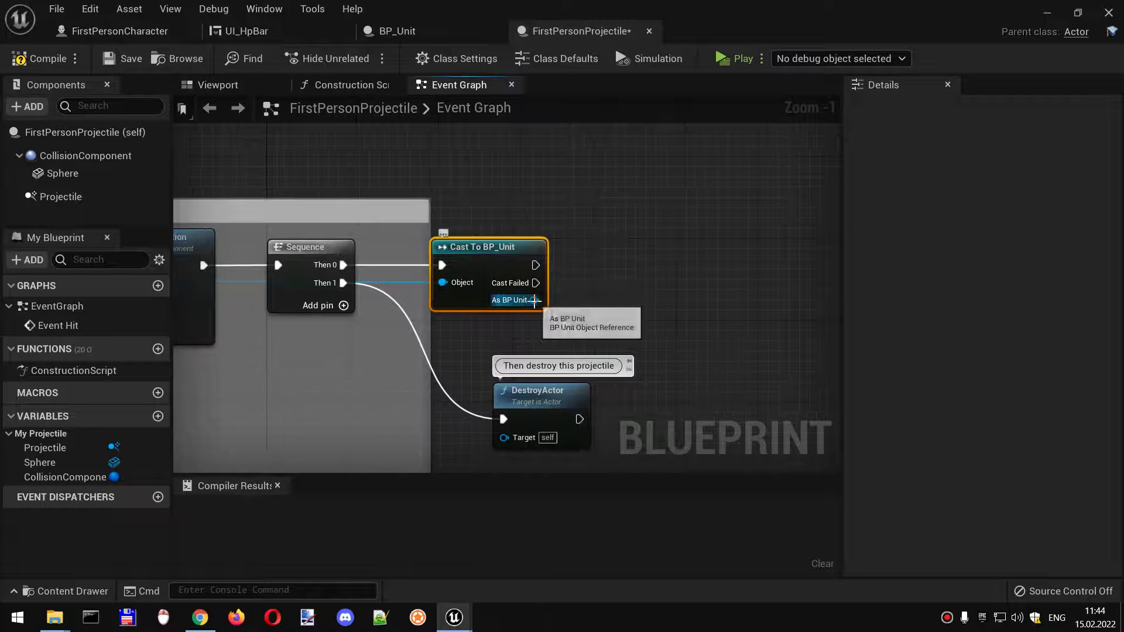
# Apply Damage of 10 to the hit BP_Unit and compile the projectile blueprint.
pyautogui.moveTo(534, 300); pyautogui.dragTo(633, 283)
pyautogui.write('damage')
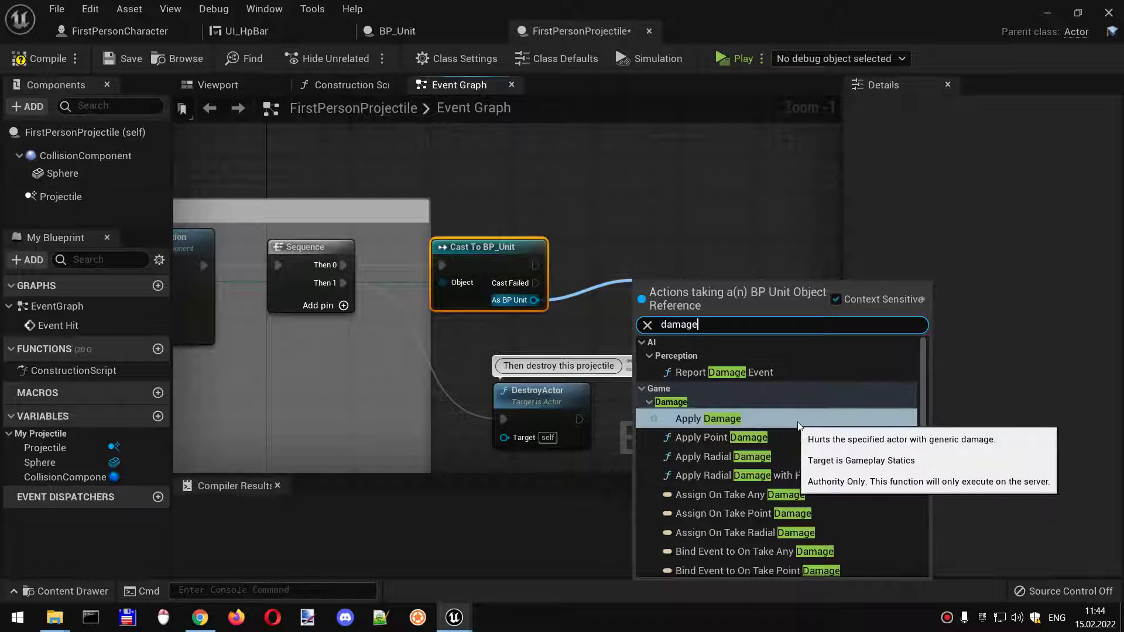
pyautogui.click(820, 421)
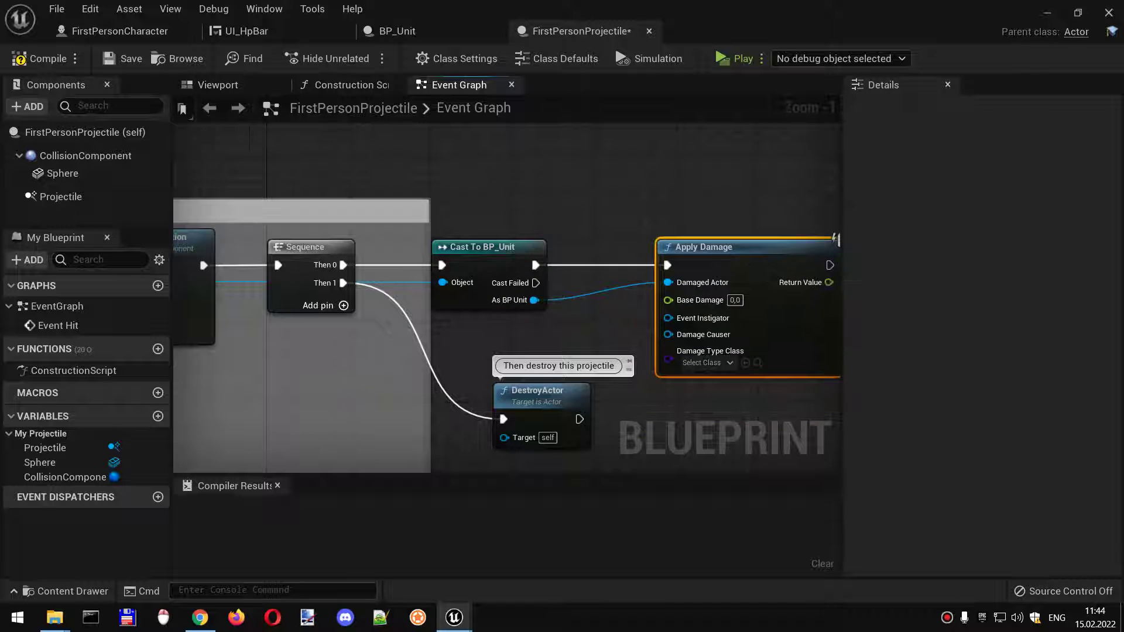
pyautogui.moveTo(746, 302); pyautogui.dragTo(604, 288, button='right')
pyautogui.click(594, 286)
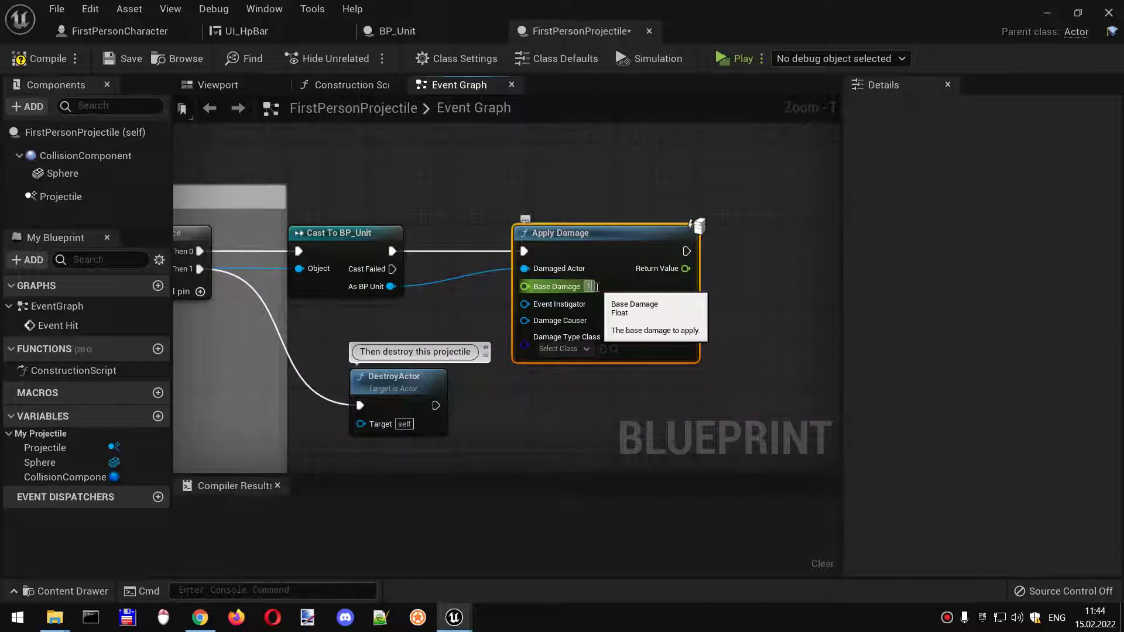
pyautogui.write('10')
pyautogui.click(39, 58)
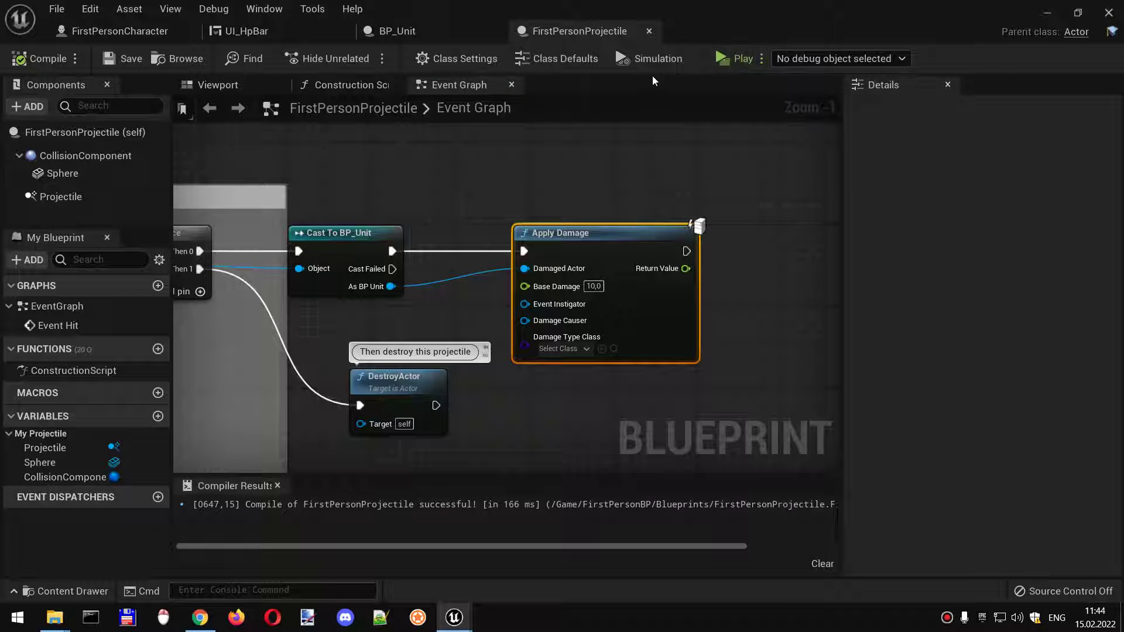
# Add an Event AnyDamage node to BP_Unit's event graph.
pyautogui.click(398, 31)
pyautogui.scroll(-3, 482, 213)
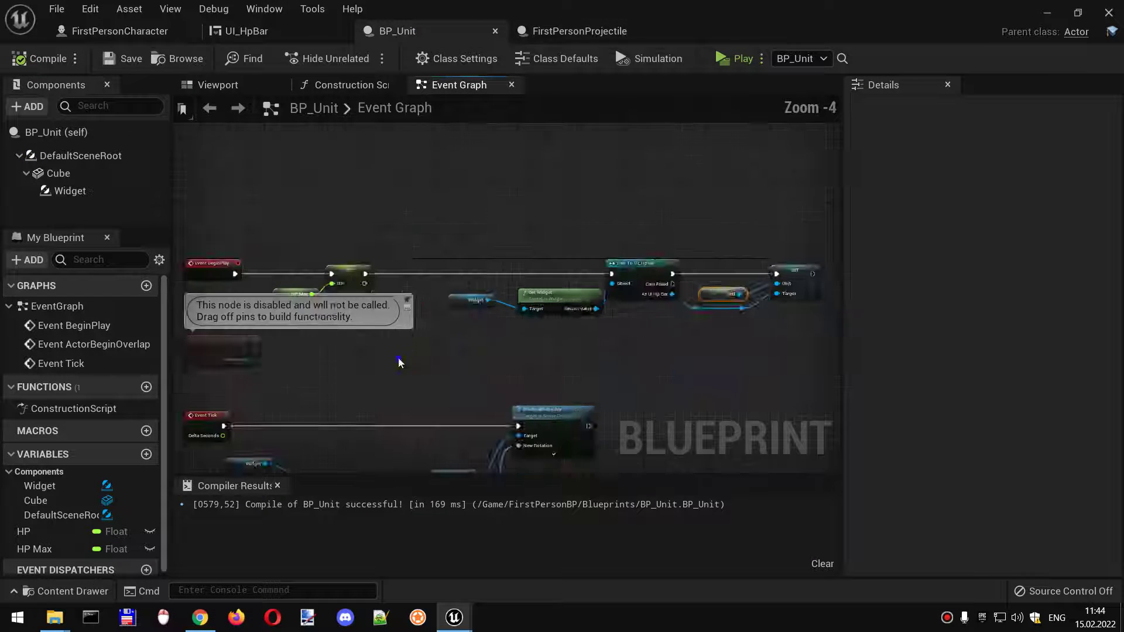
pyautogui.moveTo(440, 263)
pyautogui.mouseDown(button='right')
pyautogui.moveTo(482, 214)
pyautogui.moveTo(387, 323)
pyautogui.mouseUp(button='right')
pyautogui.scroll(1, 387, 317)
pyautogui.rightClick(388, 307)
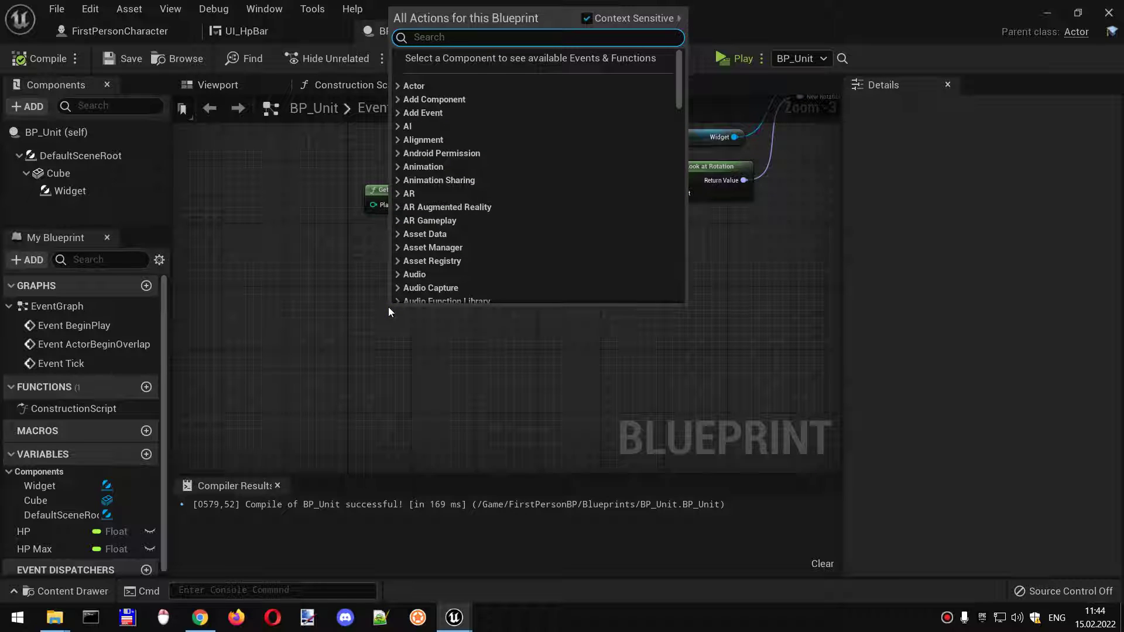
pyautogui.write('damage')
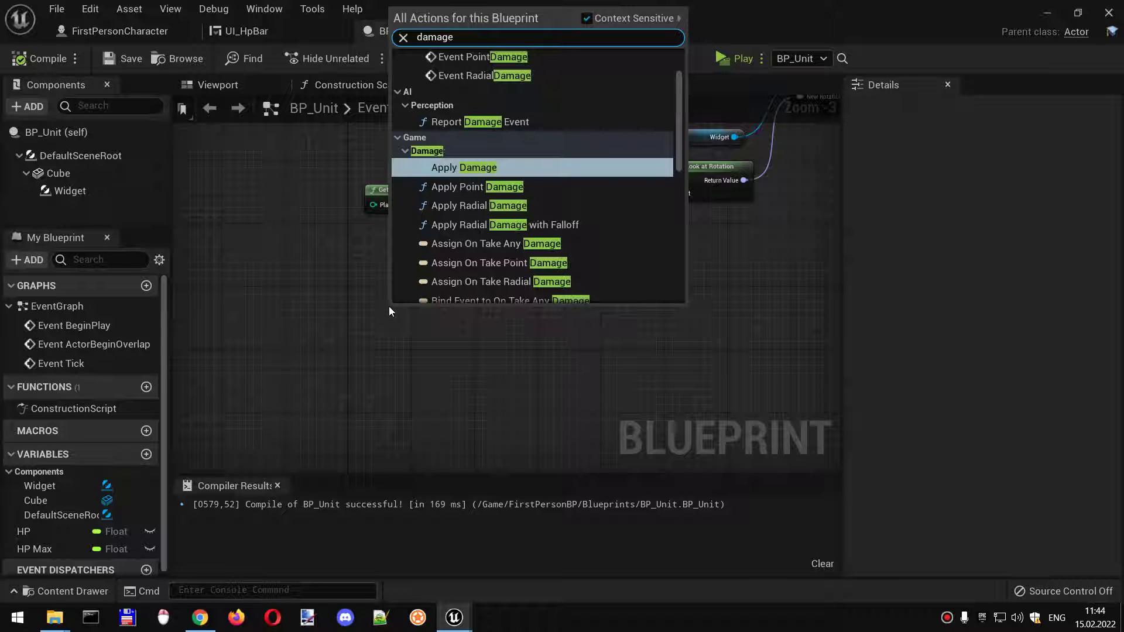
pyautogui.scroll(2, 569, 211)
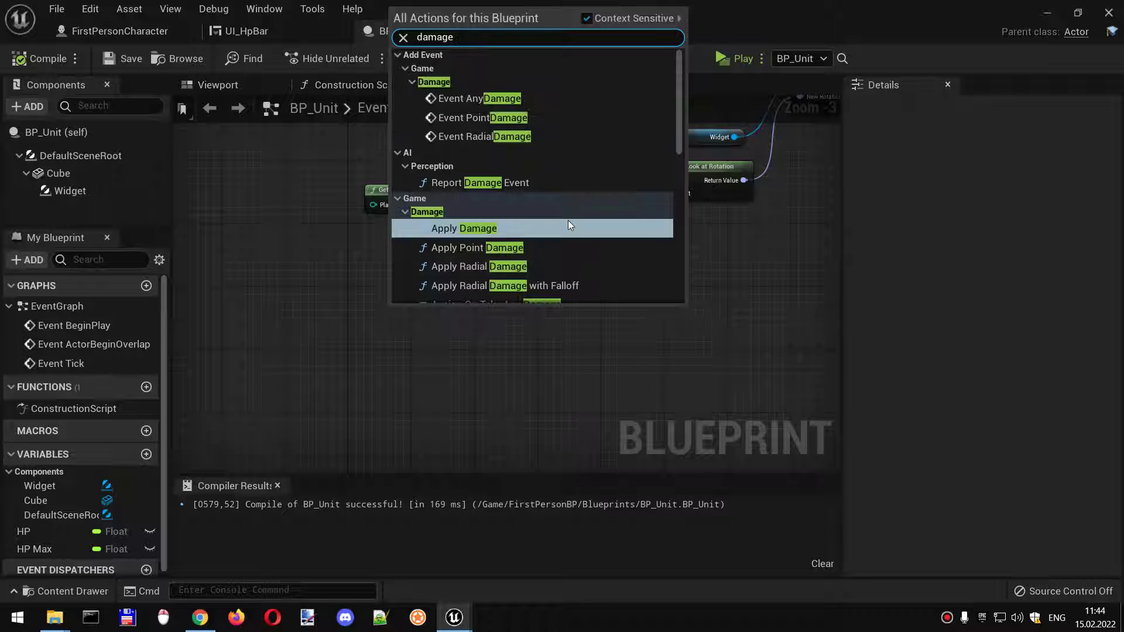
pyautogui.click(519, 99)
pyautogui.moveTo(455, 346); pyautogui.dragTo(433, 344, button='right')
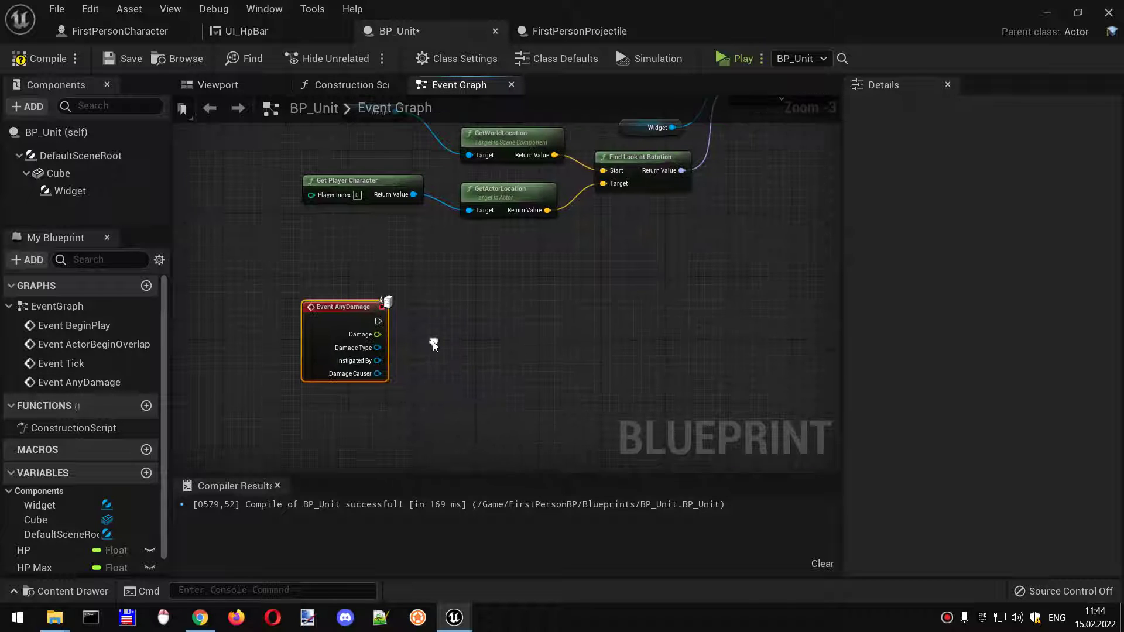
# Place HP setter and getter nodes and a subtract node fed by HP.
pyautogui.moveTo(82, 553); pyautogui.dragTo(505, 384)
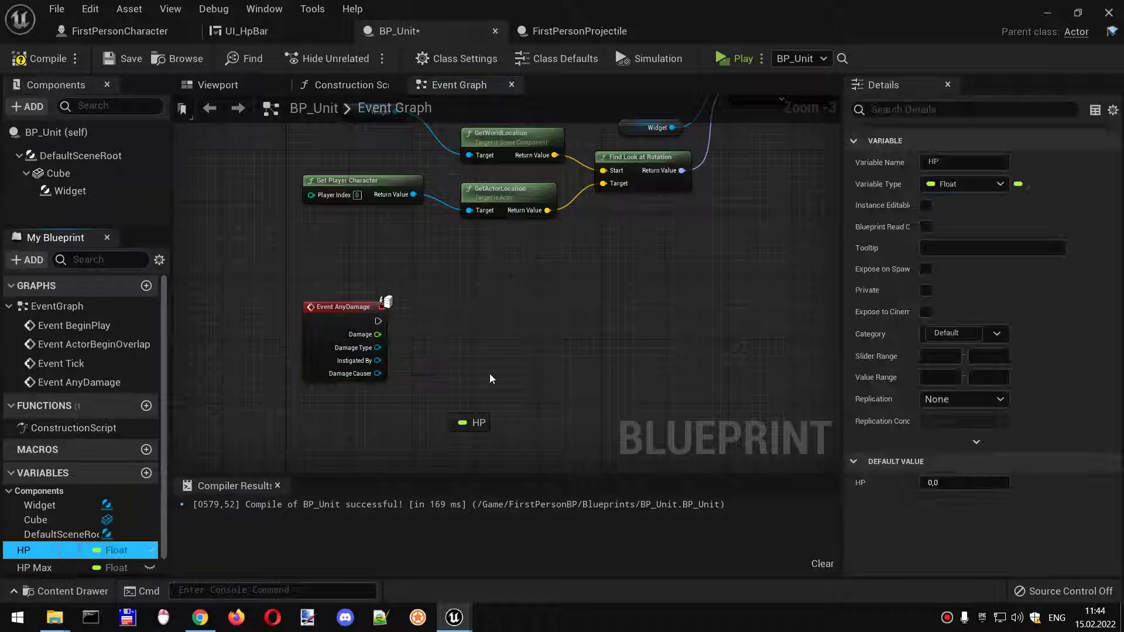
pyautogui.click(525, 417)
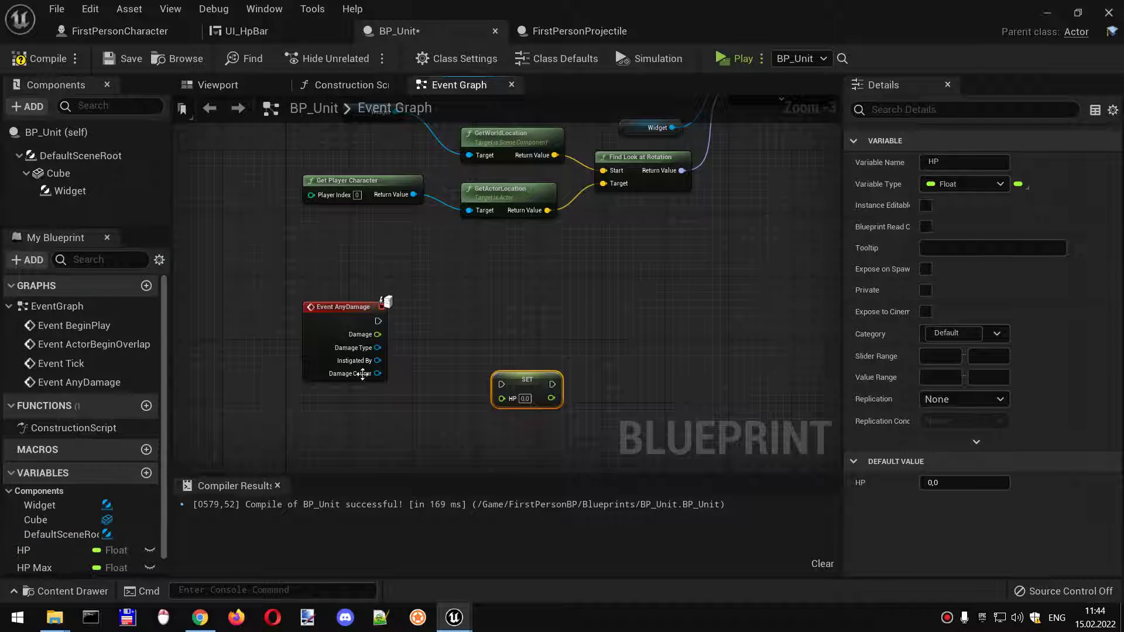
pyautogui.moveTo(534, 375)
pyautogui.mouseDown()
pyautogui.moveTo(525, 353)
pyautogui.moveTo(617, 355)
pyautogui.mouseUp()
pyautogui.moveTo(23, 550); pyautogui.dragTo(437, 405)
pyautogui.click(465, 420)
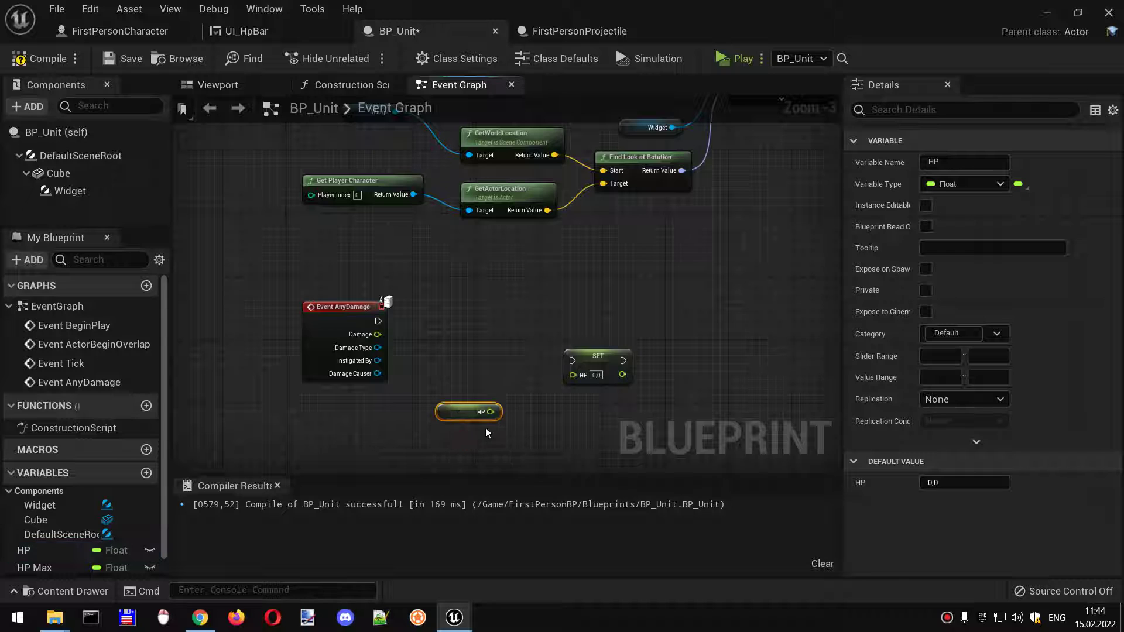
pyautogui.moveTo(537, 360); pyautogui.dragTo(535, 357)
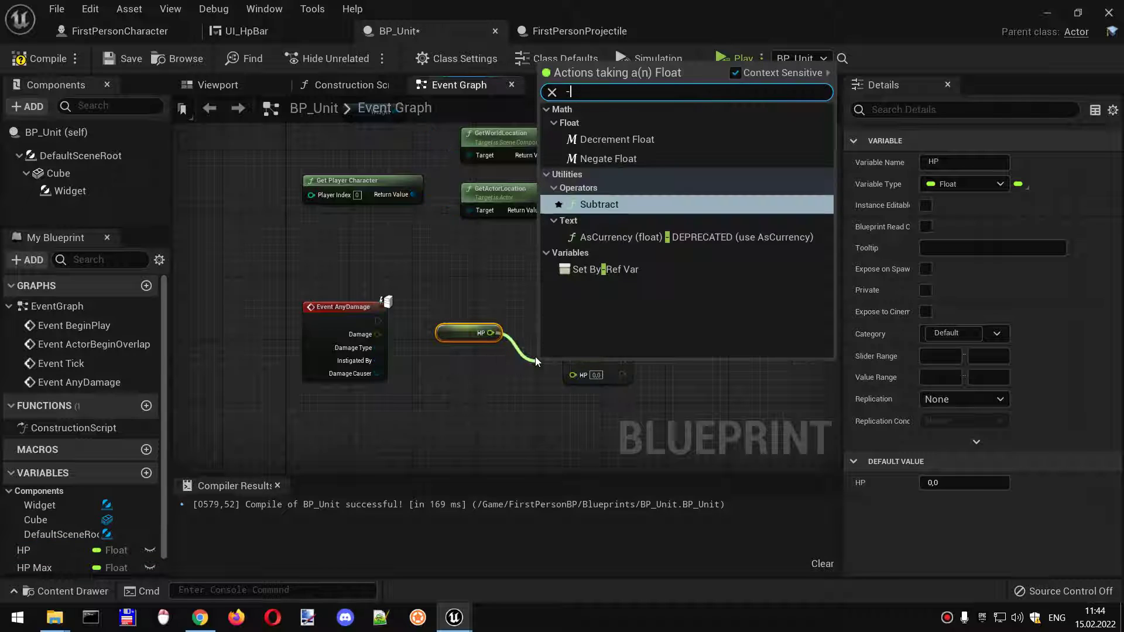
pyautogui.click(562, 266)
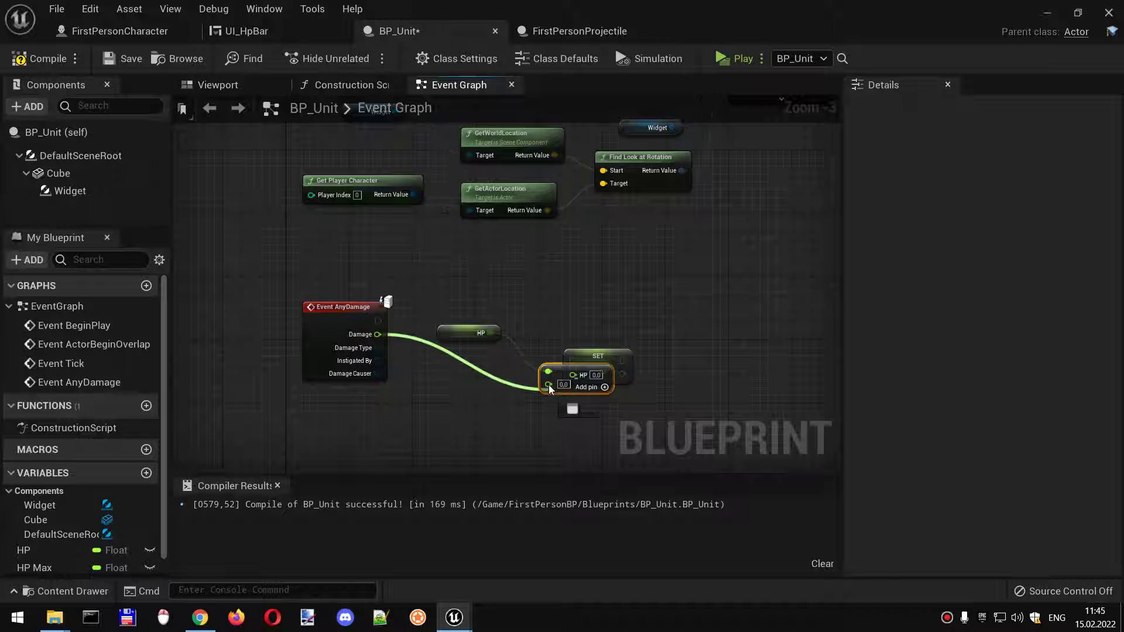
# Set HP to HP minus Damage when any damage is received, and save.
pyautogui.moveTo(547, 389); pyautogui.dragTo(547, 386)
pyautogui.moveTo(606, 358); pyautogui.dragTo(710, 350)
pyautogui.moveTo(599, 373); pyautogui.dragTo(676, 366)
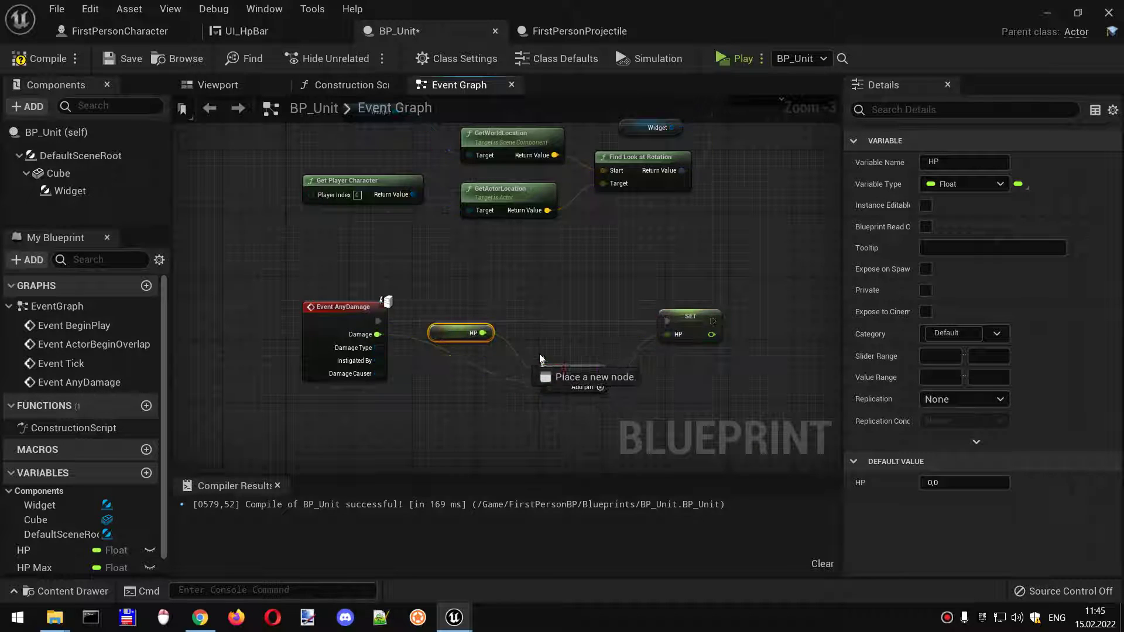
pyautogui.moveTo(540, 358); pyautogui.dragTo(563, 347)
pyautogui.click(492, 404)
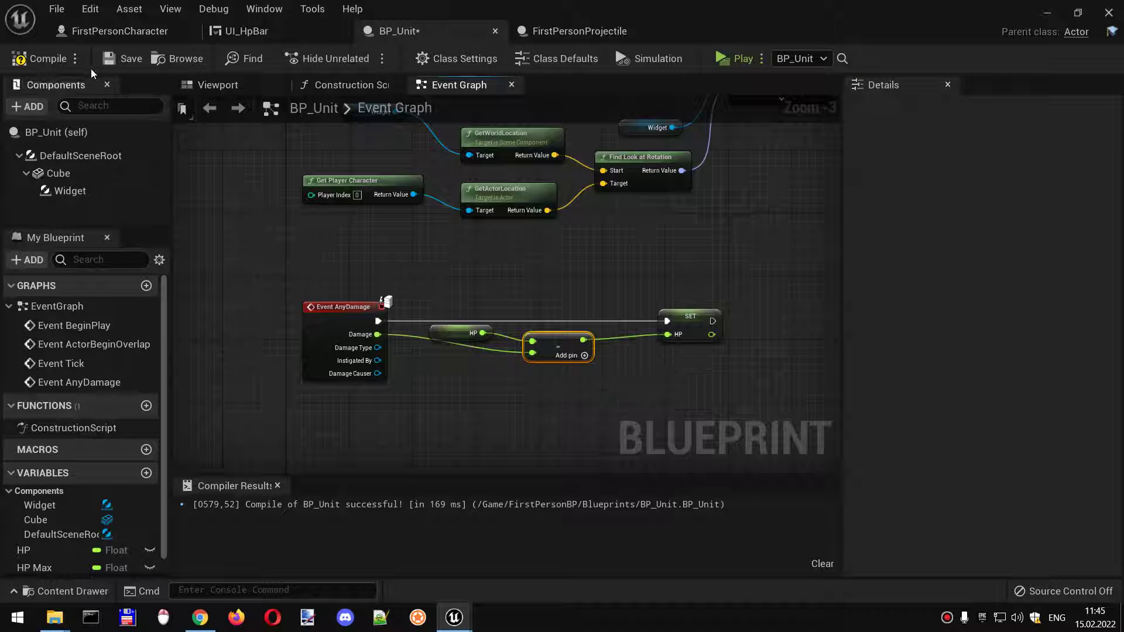
pyautogui.click(129, 58)
# Start Play-in-Editor and repeatedly shoot a BP_Unit cube, watching its HP bar shrink with each hit.
pyautogui.click(733, 58)
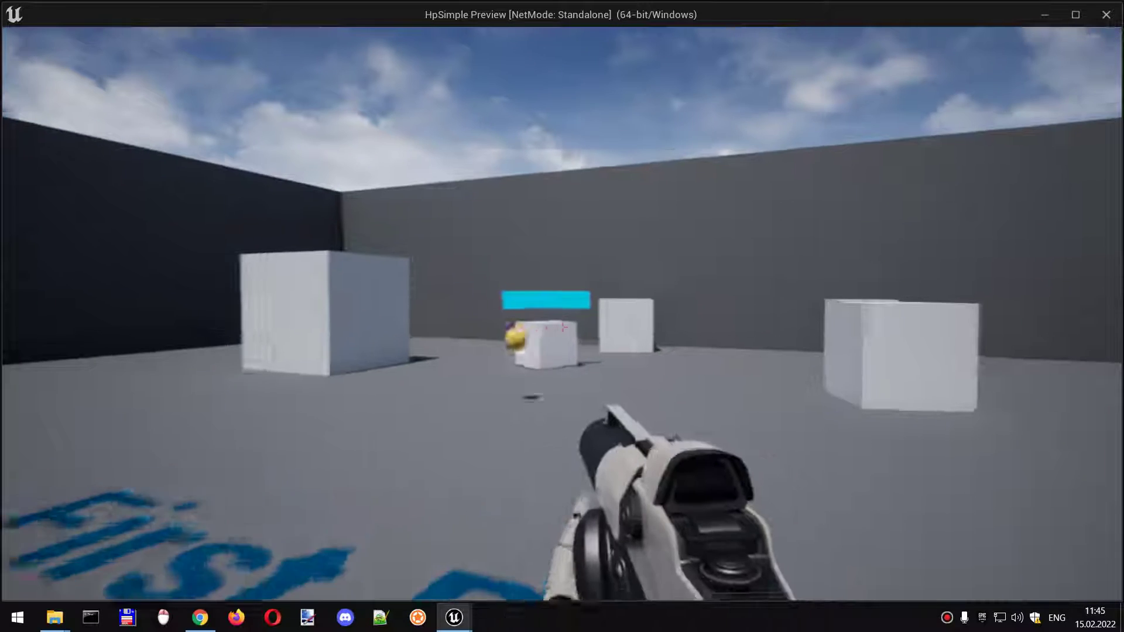
pyautogui.click(562, 330)
pyautogui.click(562, 330)
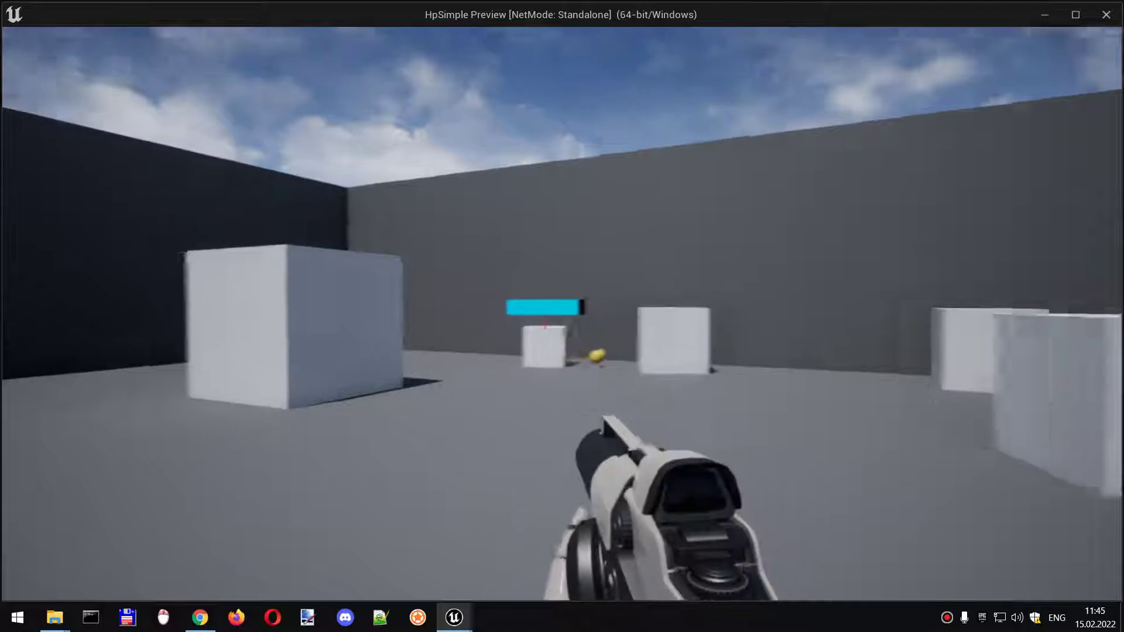
pyautogui.click(562, 330)
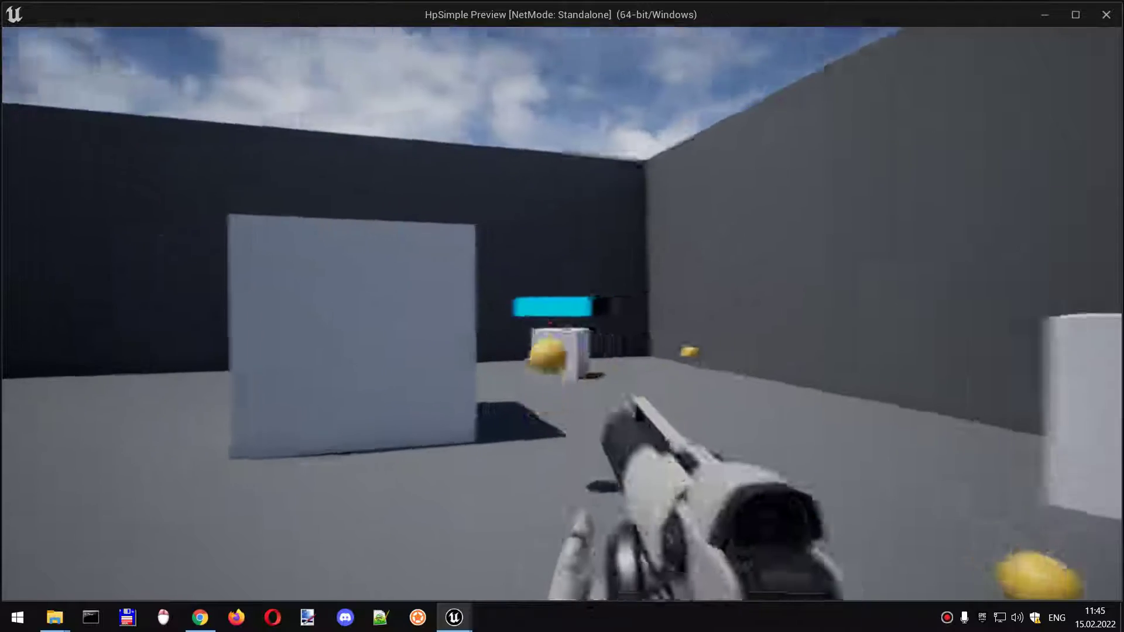
pyautogui.press('w')
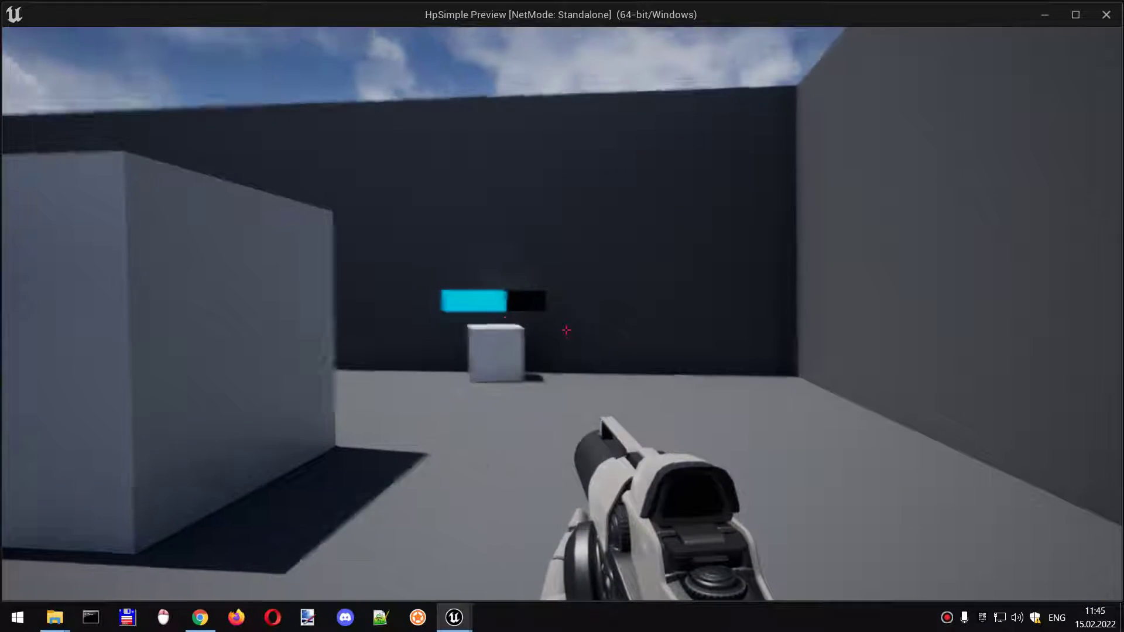
pyautogui.click(565, 330)
pyautogui.press('w')
pyautogui.press('w')
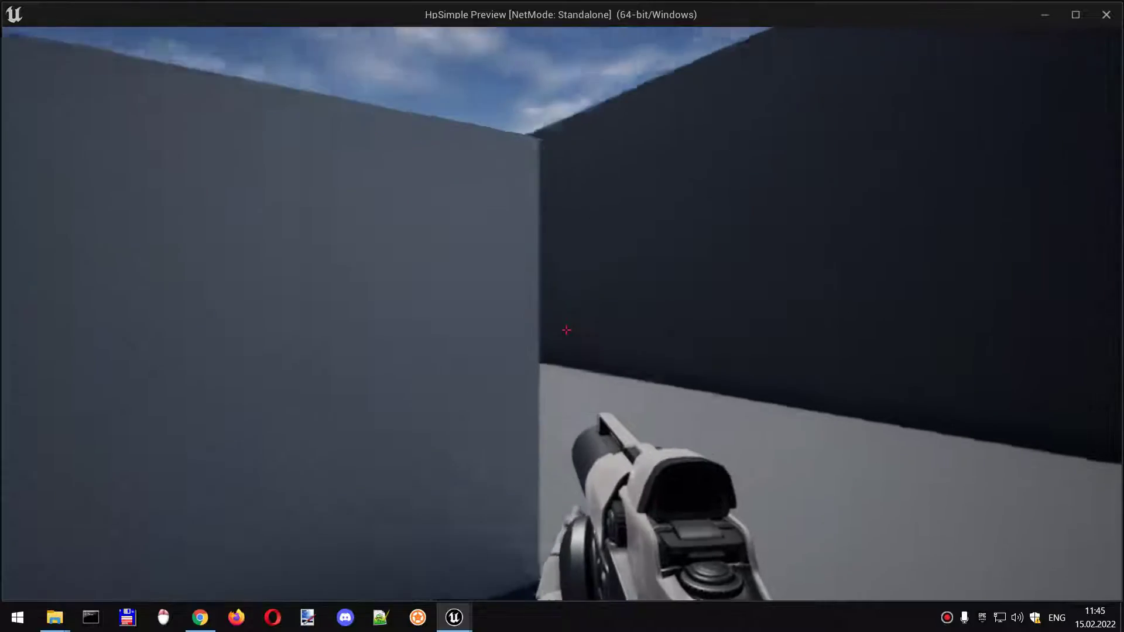
pyautogui.click(565, 330)
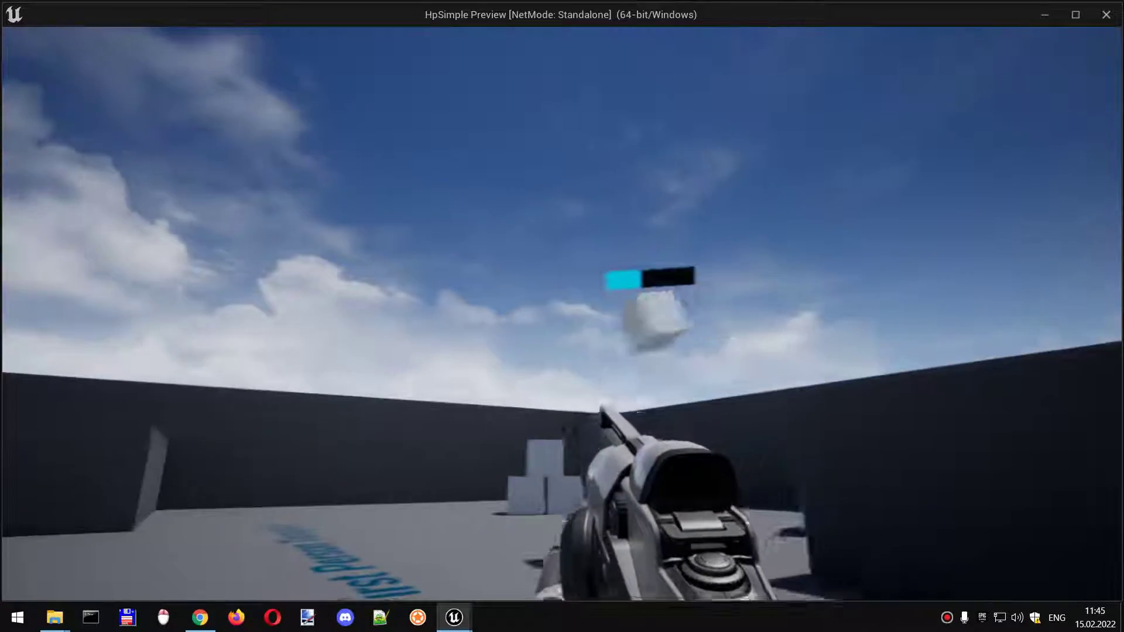
pyautogui.click(565, 330)
# Follow the tumbling cube and keep shooting until its HP bar is fully emptied.
pyautogui.press('w')
pyautogui.click(565, 330)
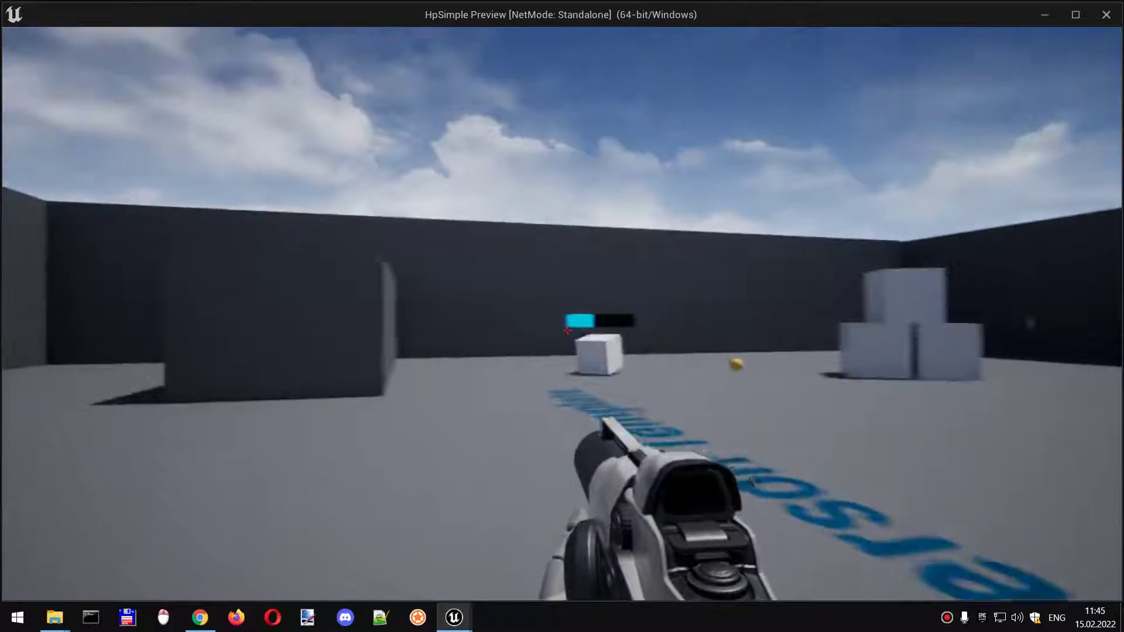
pyautogui.press('w')
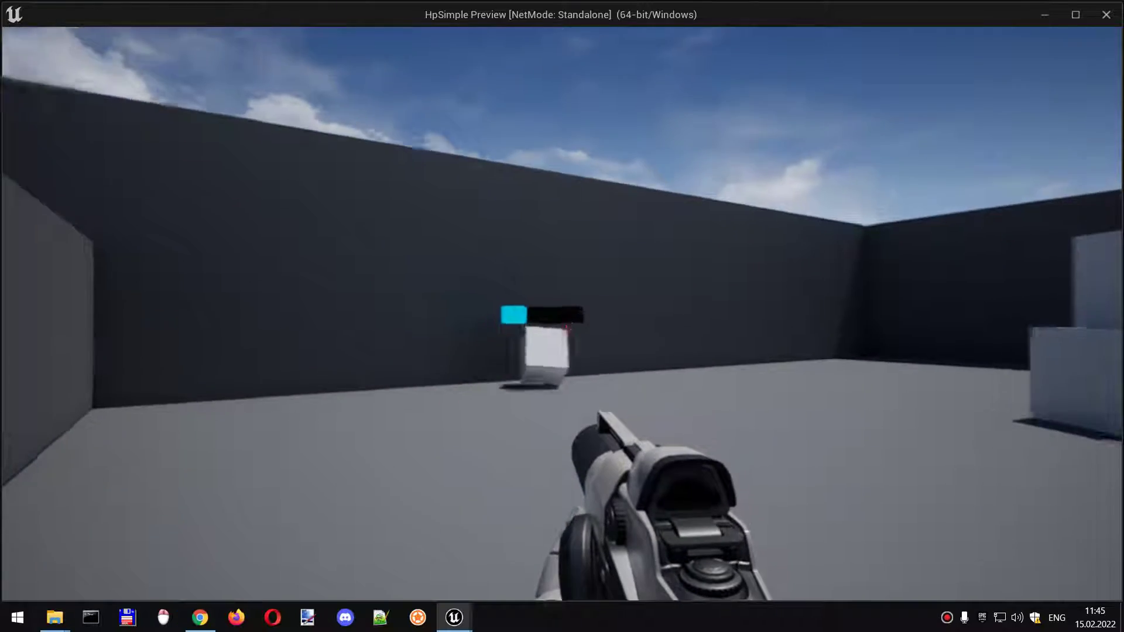
pyautogui.press('w')
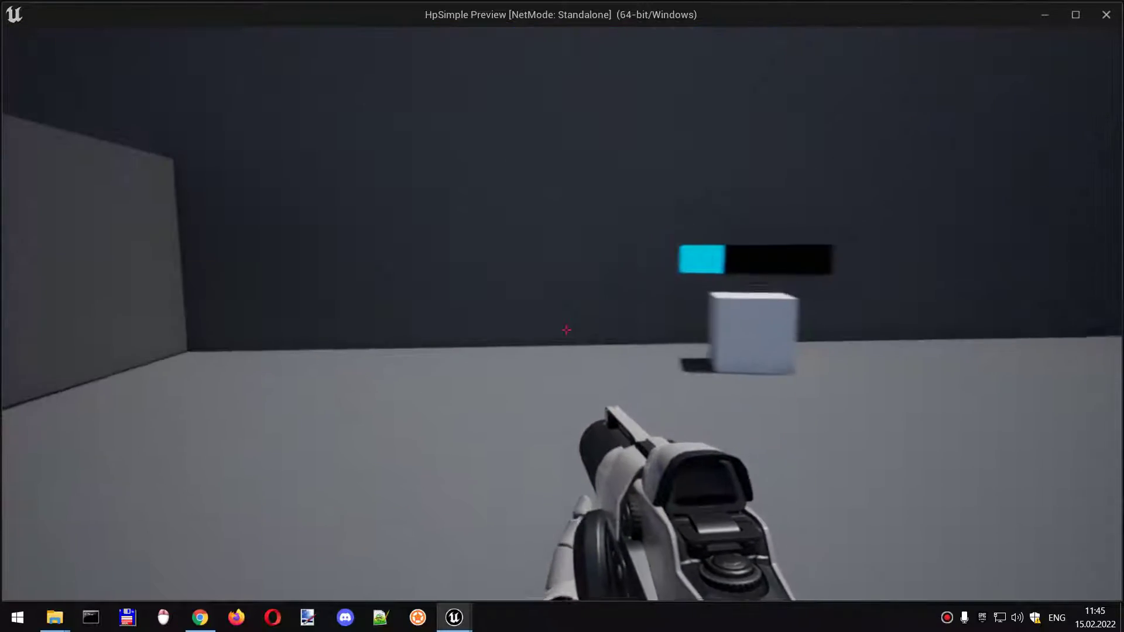
pyautogui.click(566, 330)
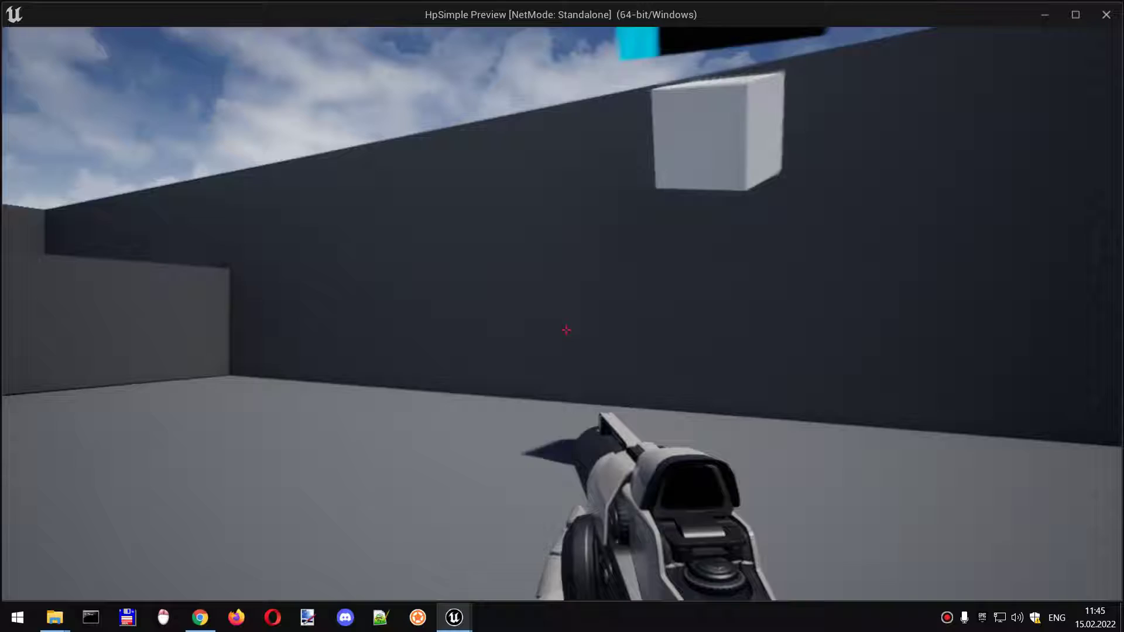
pyautogui.press('d')
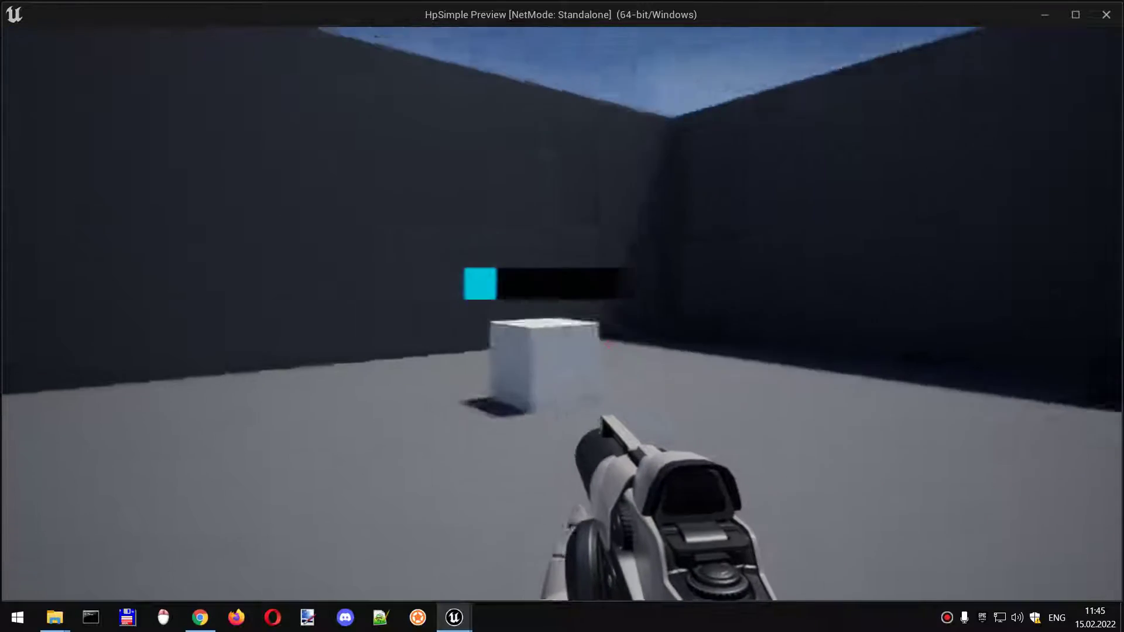
pyautogui.click(562, 330)
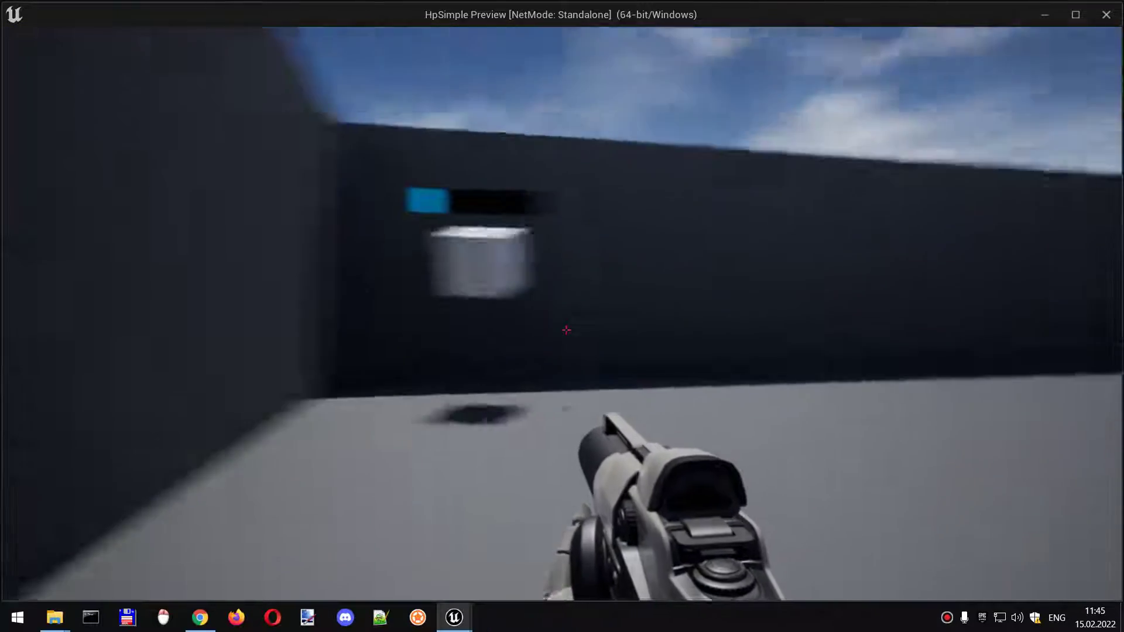
pyautogui.click(562, 330)
pyautogui.moveTo(566, 330); pyautogui.dragTo(565, 330)
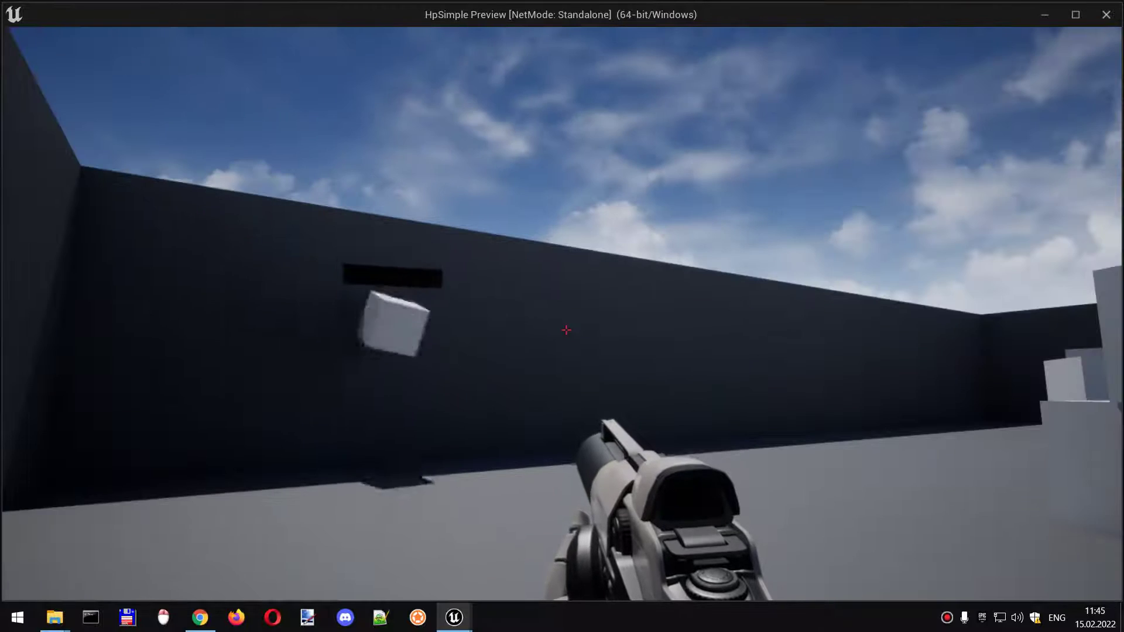